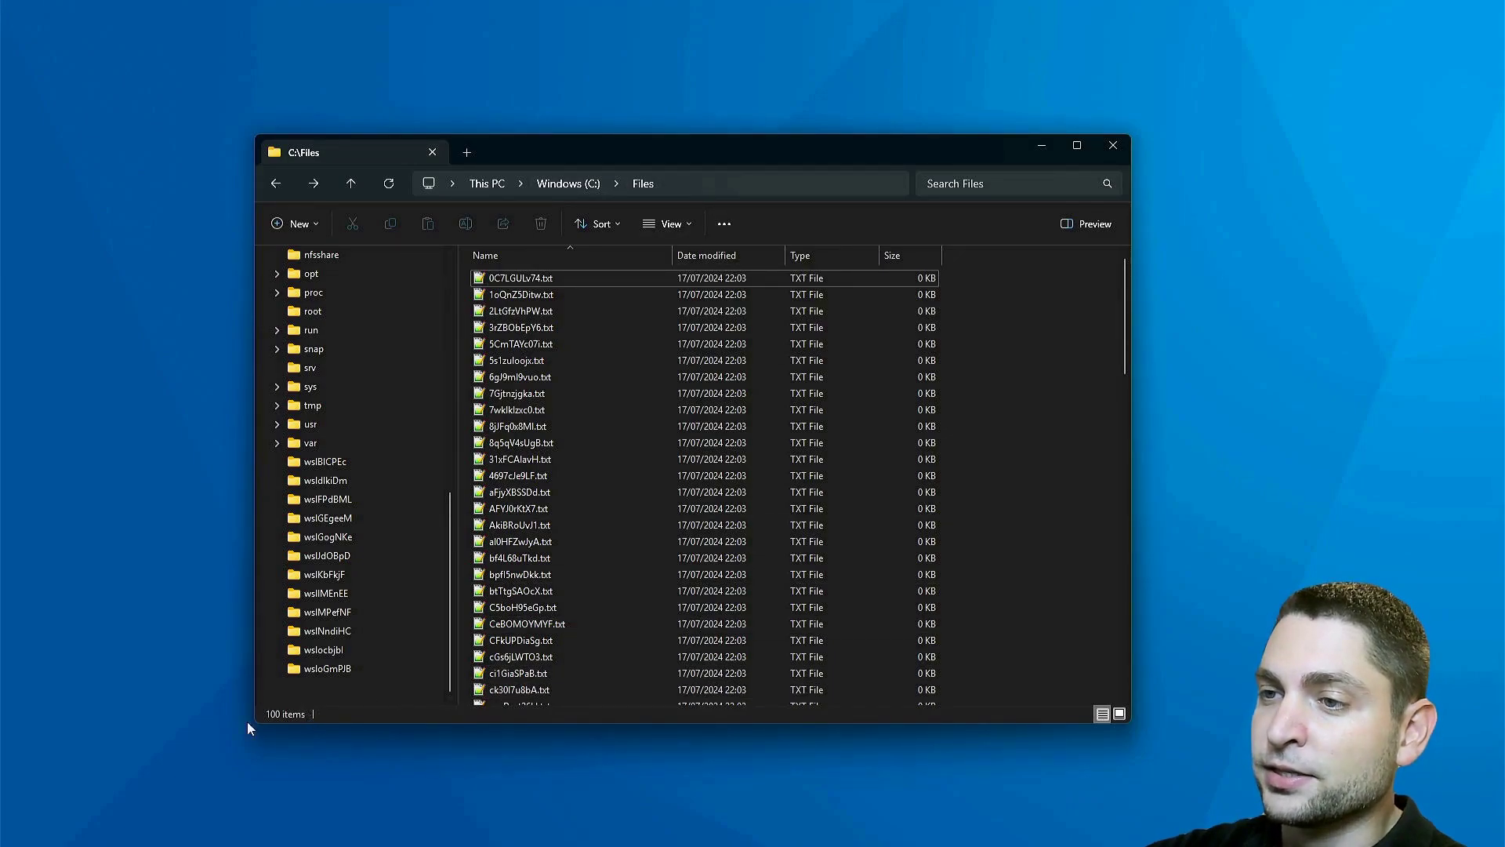
- Scroll through the 100 randomly named text files in C:\Files and drag-select a block of them
{"action": "scroll", "coordinate": [530, 422], "scroll_direction": "down", "scroll_amount": 20}
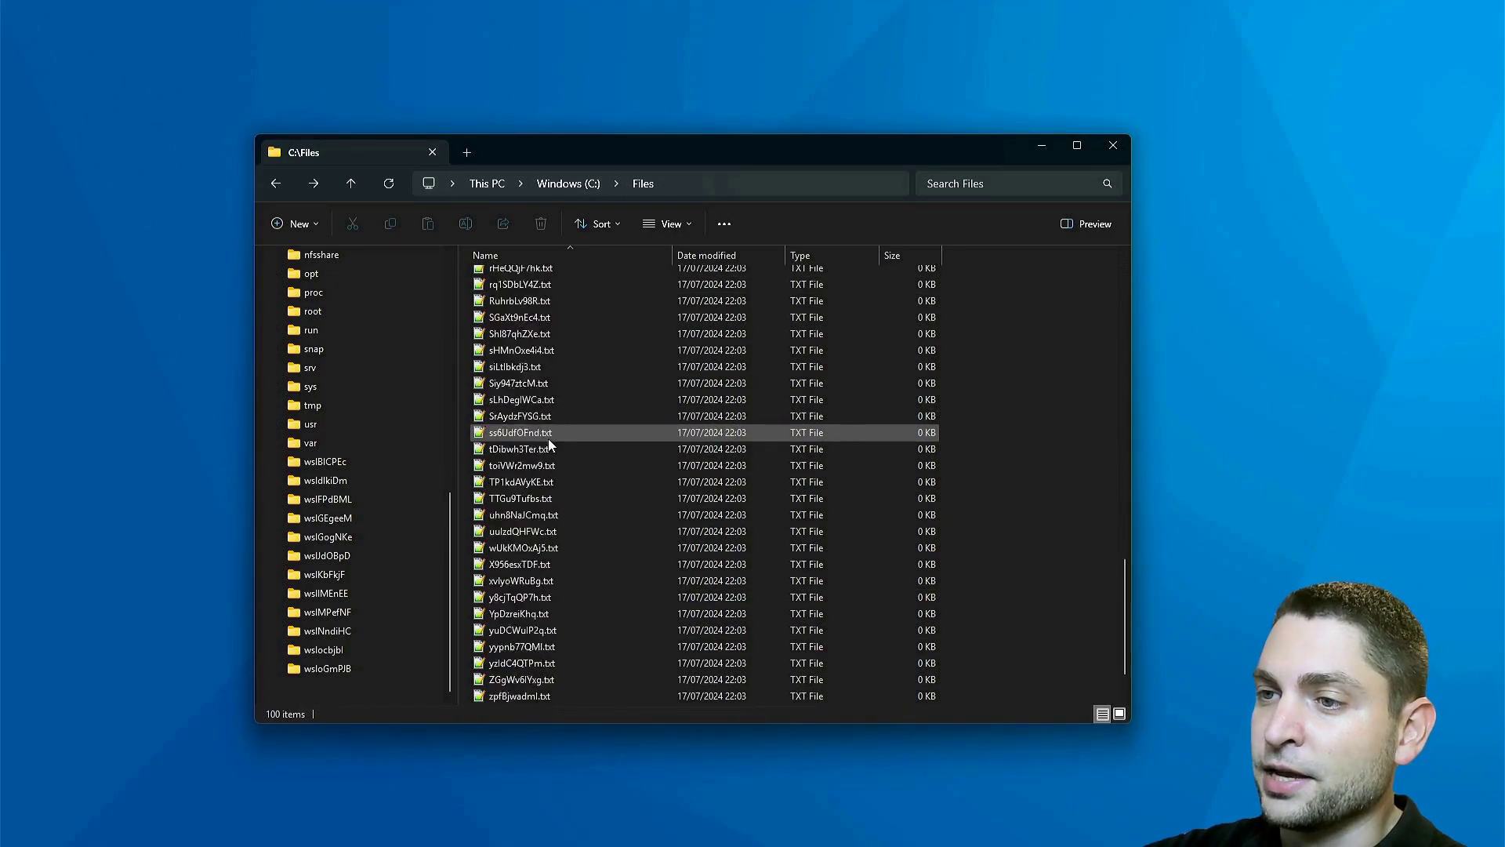
{"action": "scroll", "coordinate": [572, 587], "scroll_direction": "up", "scroll_amount": 20}
{"action": "scroll", "coordinate": [572, 586], "scroll_direction": "up", "scroll_amount": 3}
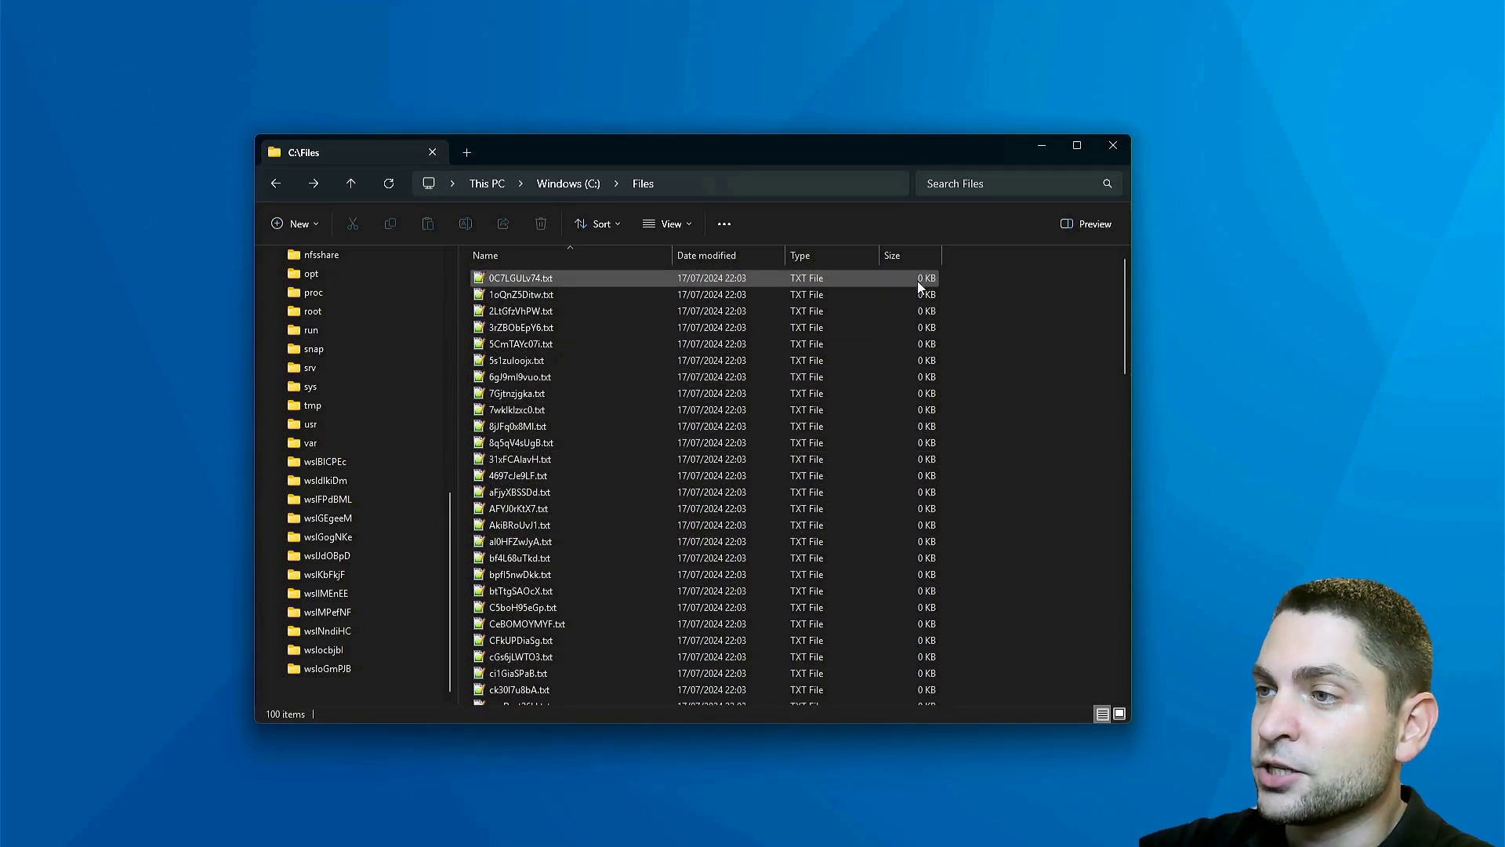
{"action": "left_click", "coordinate": [1055, 444]}
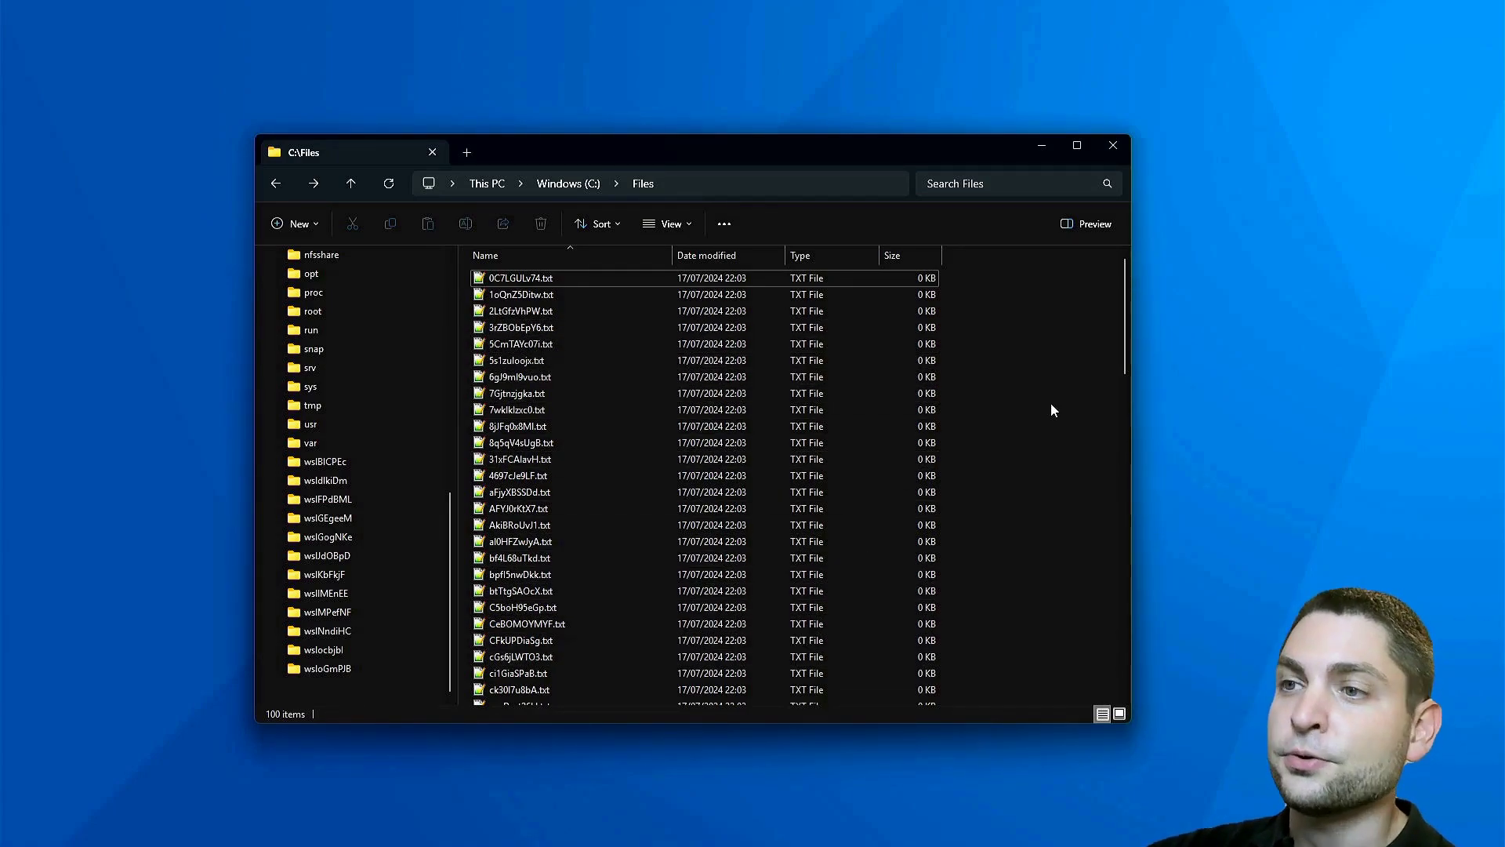
{"action": "left_click_drag", "start_coordinate": [1047, 335], "coordinate": [511, 621]}
- Batch-rename all files to MyFile, producing MyFile (1).txt to MyFile (100).txt, and scroll to verify
{"action": "key", "text": "ctrl+a"}
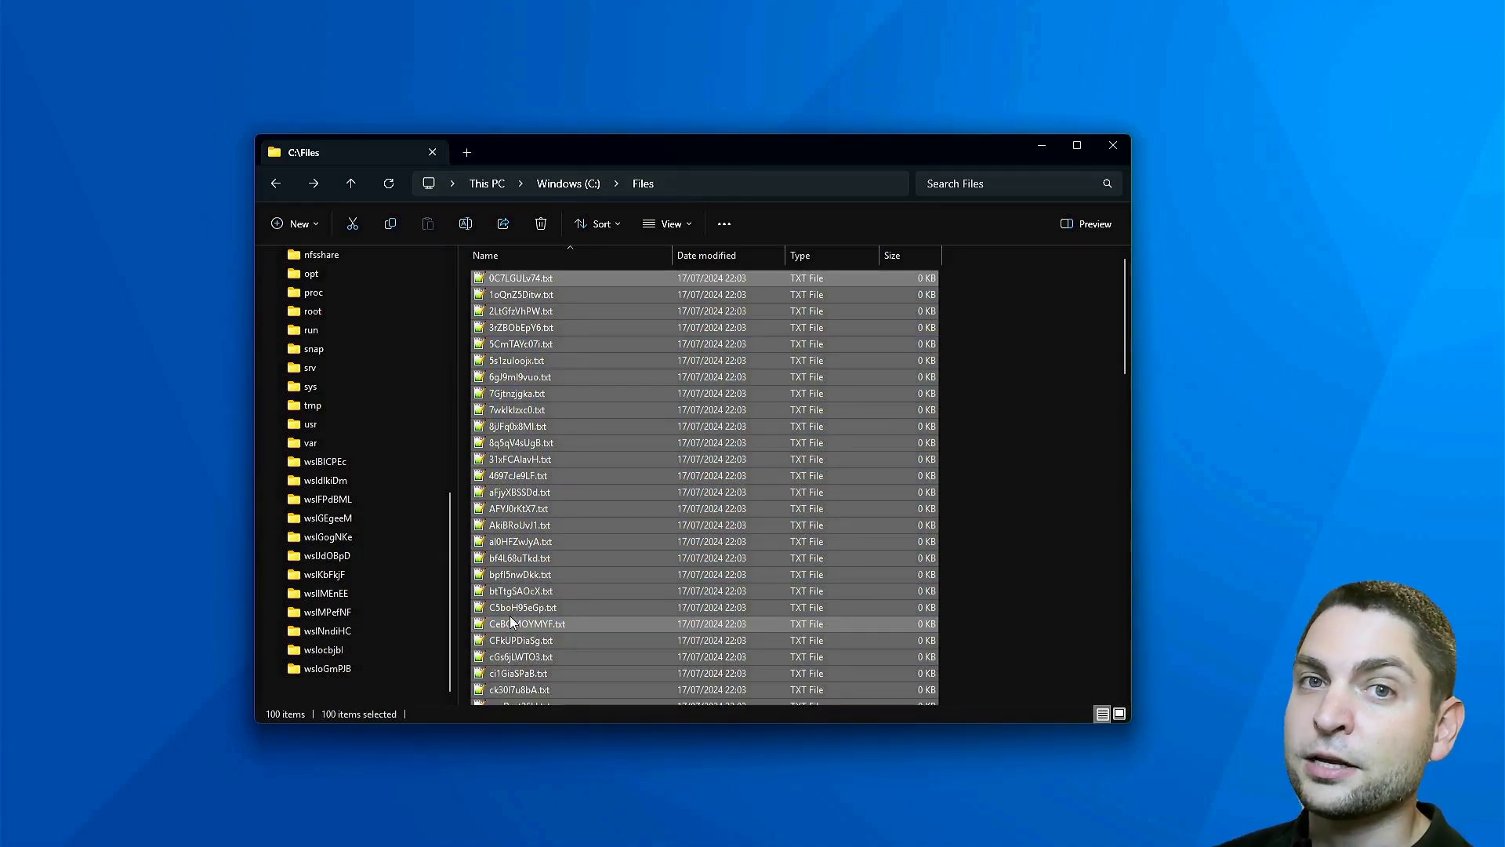
{"action": "key", "text": "F2"}
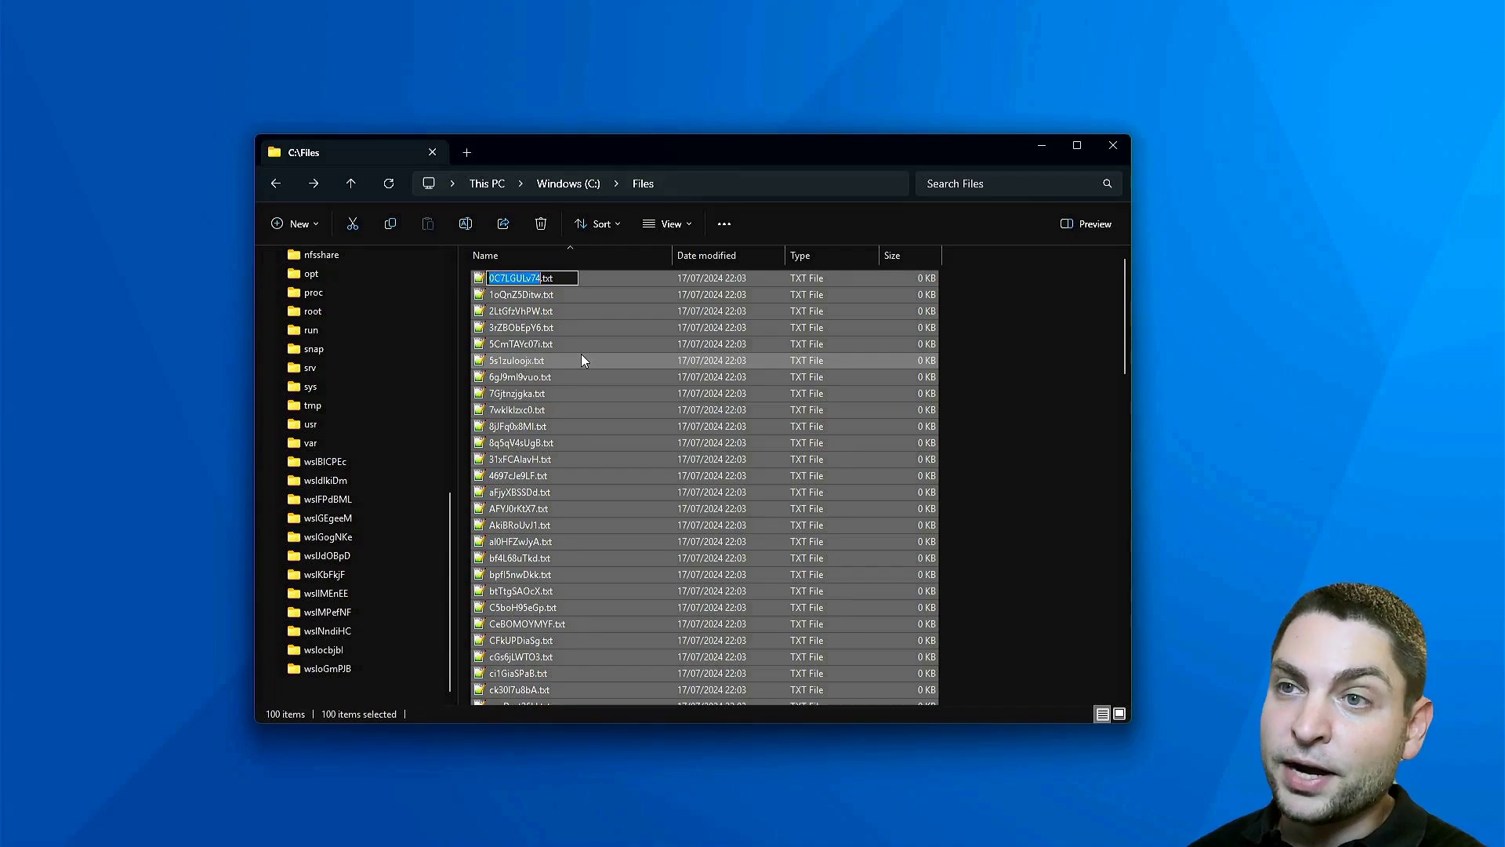
{"action": "type", "text": "My"}
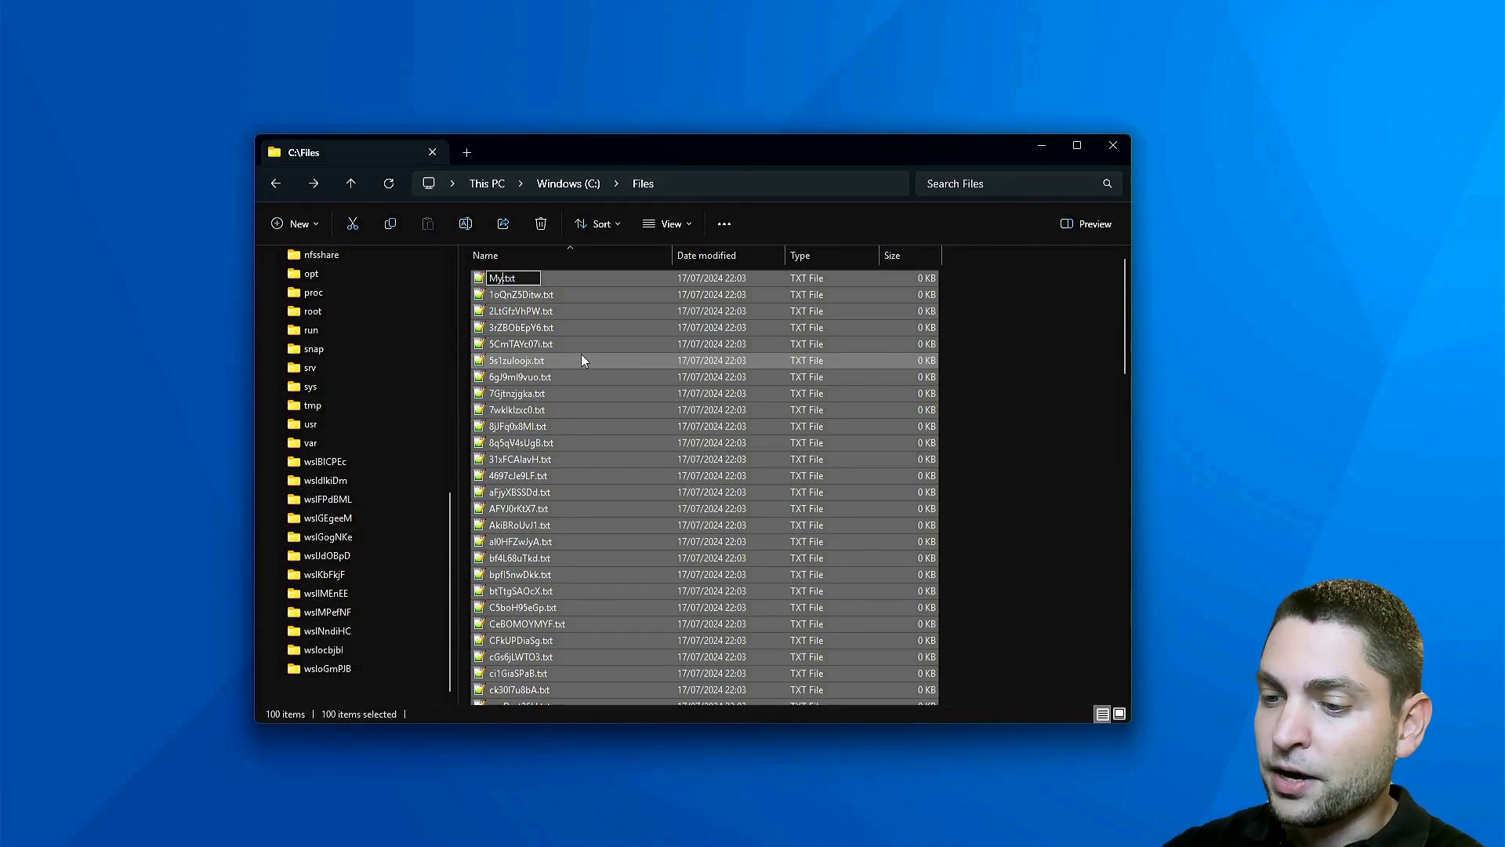
{"action": "type", "text": "File"}
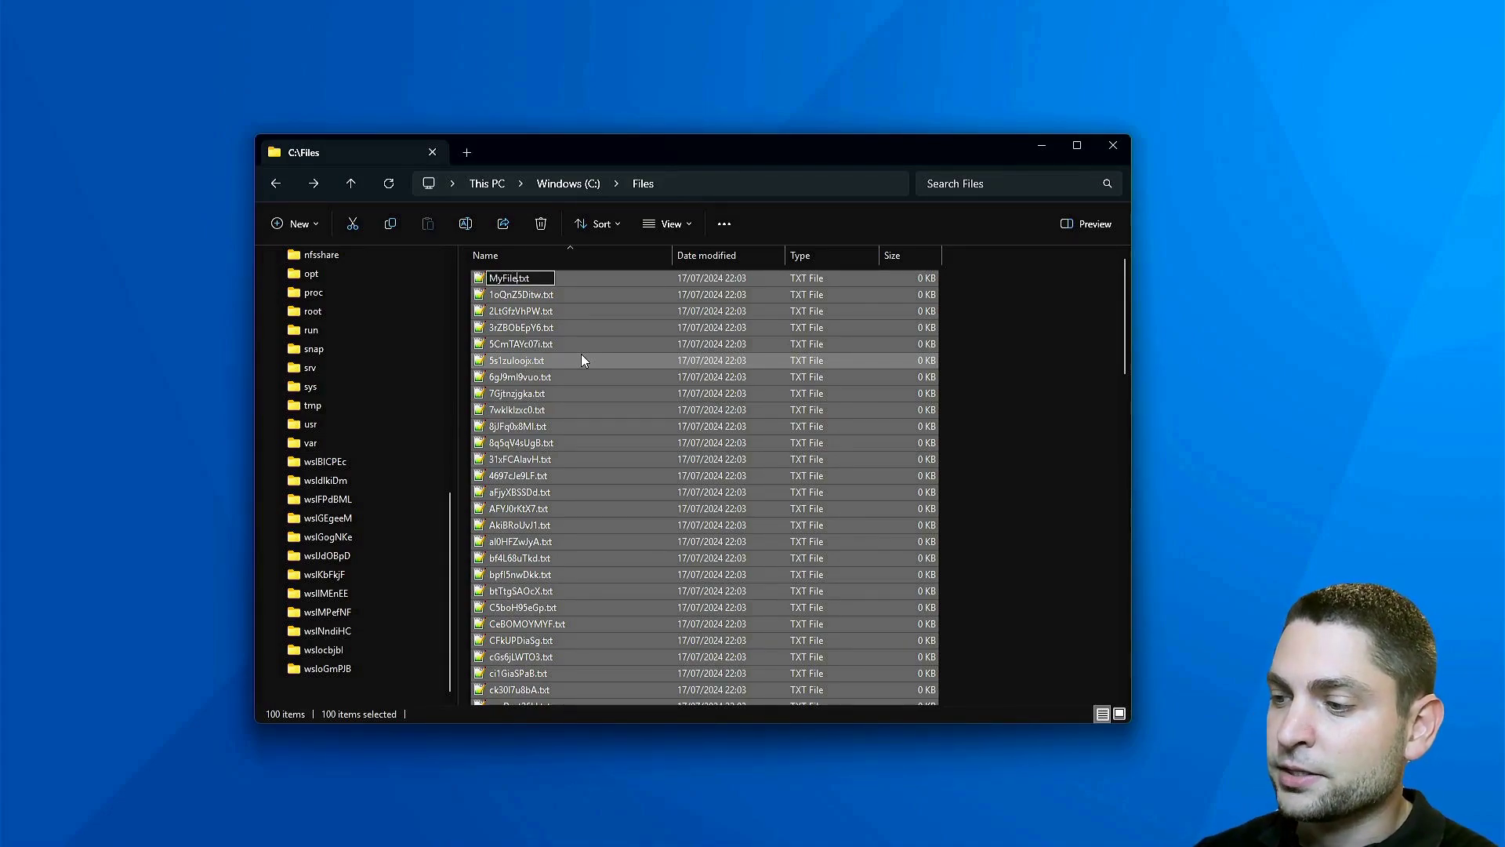
{"action": "key", "text": "Return"}
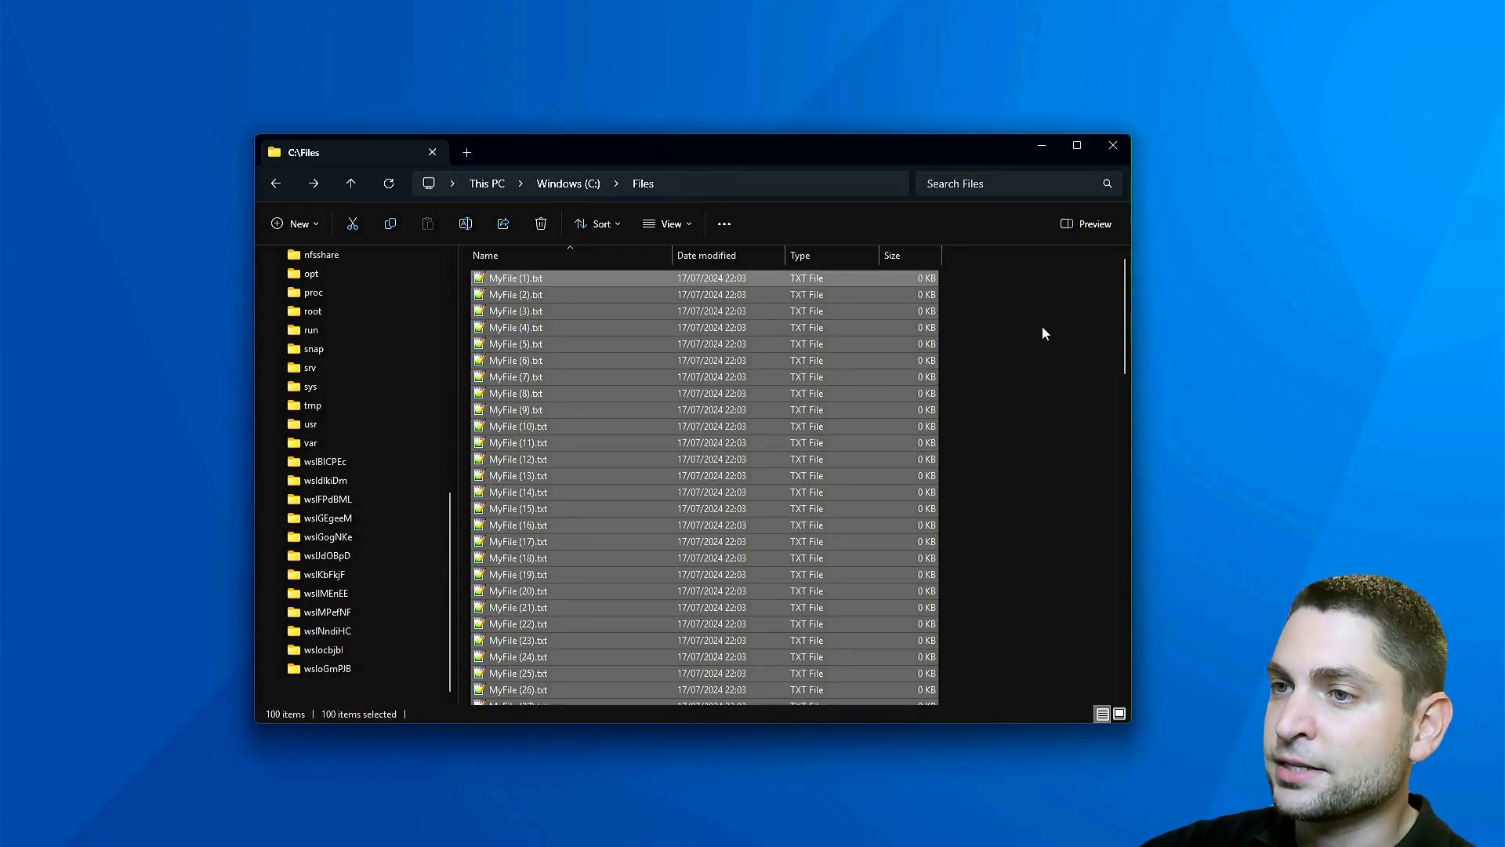
{"action": "left_click", "coordinate": [1042, 326]}
{"action": "scroll", "coordinate": [979, 373], "scroll_direction": "down", "scroll_amount": 18}
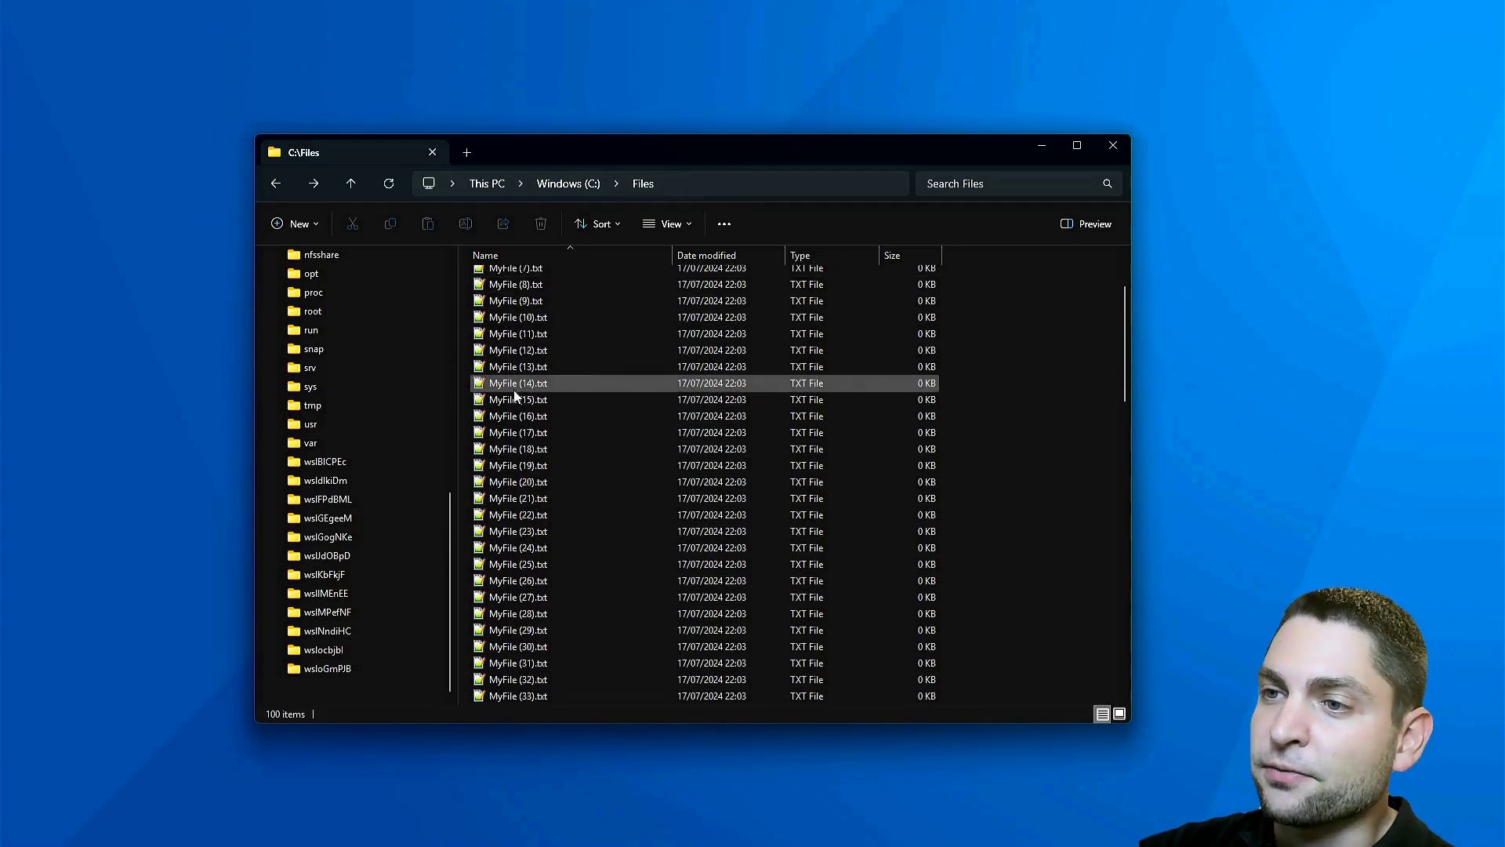
{"action": "scroll", "coordinate": [511, 401], "scroll_direction": "down", "scroll_amount": 5}
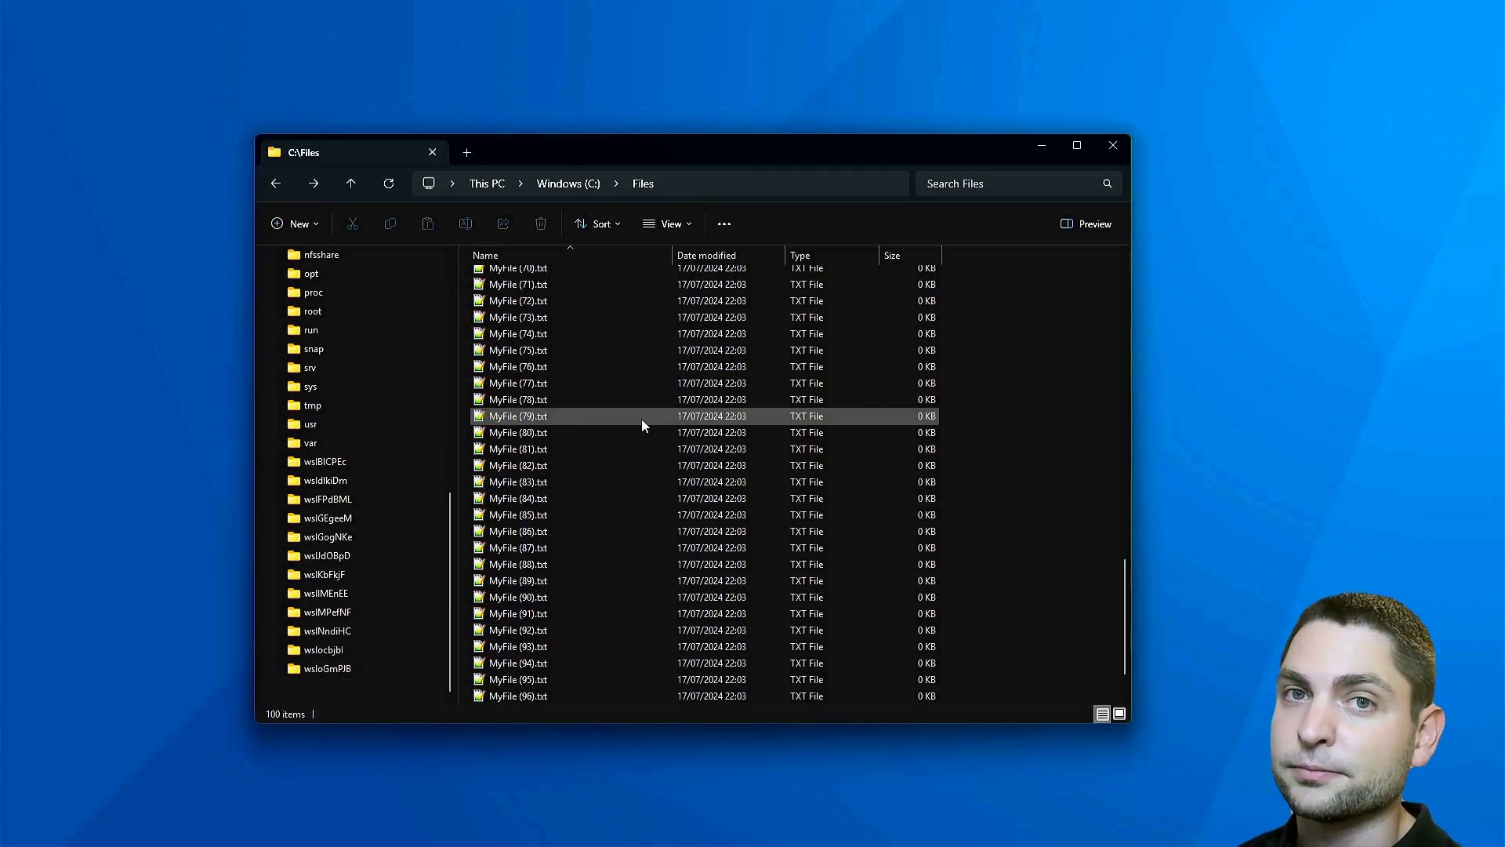
- Batch-rename all 100 files to File, trying an xyz extension, yielding File (1).txt onward
{"action": "key", "text": "Home"}
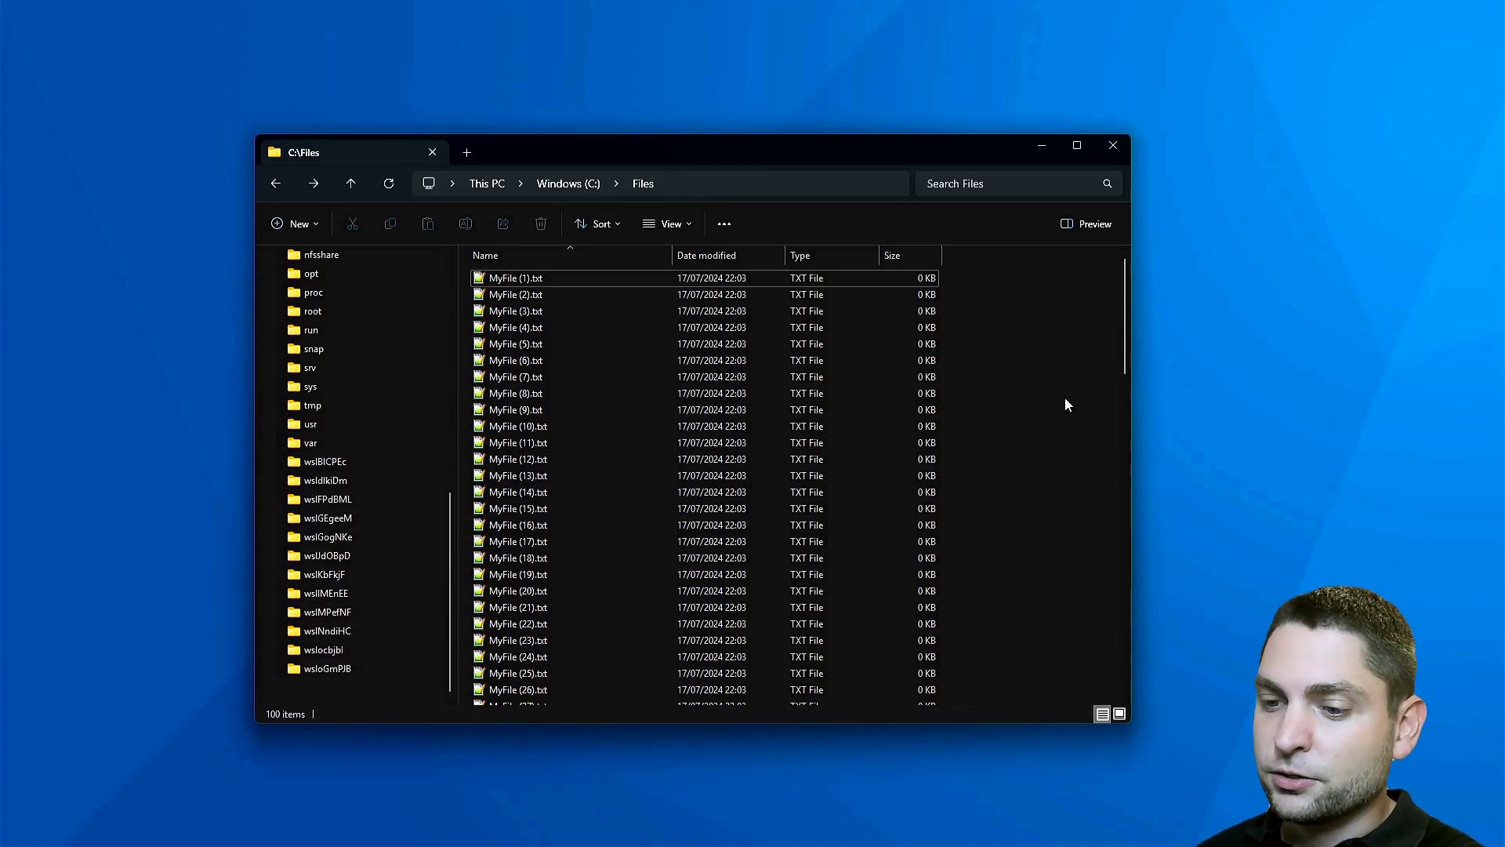
{"action": "key", "text": "ctrl+a"}
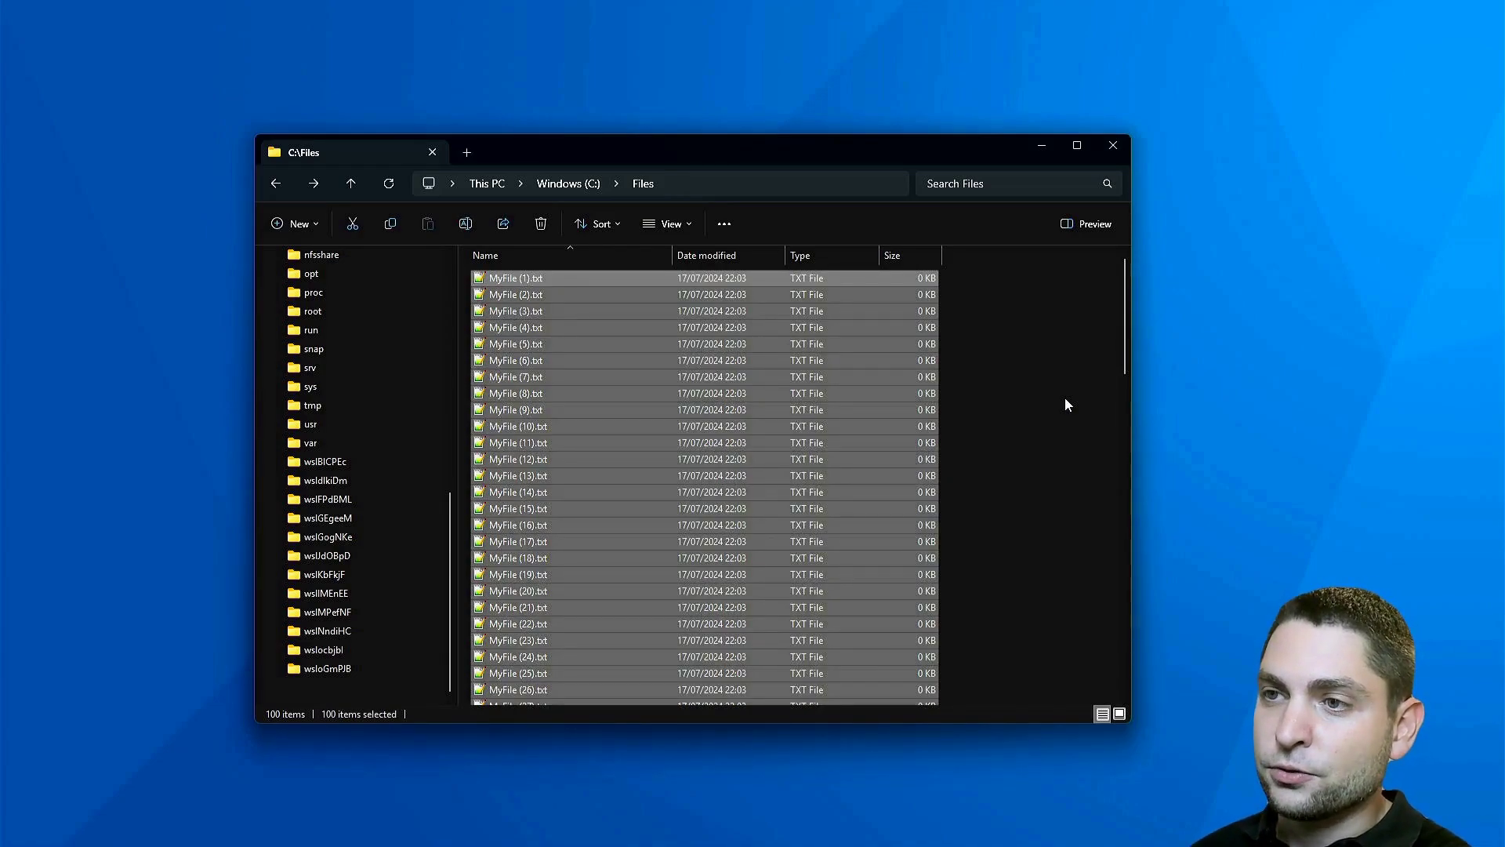
{"action": "key", "text": "F2"}
{"action": "type", "text": "File"}
{"action": "key", "text": "End"}
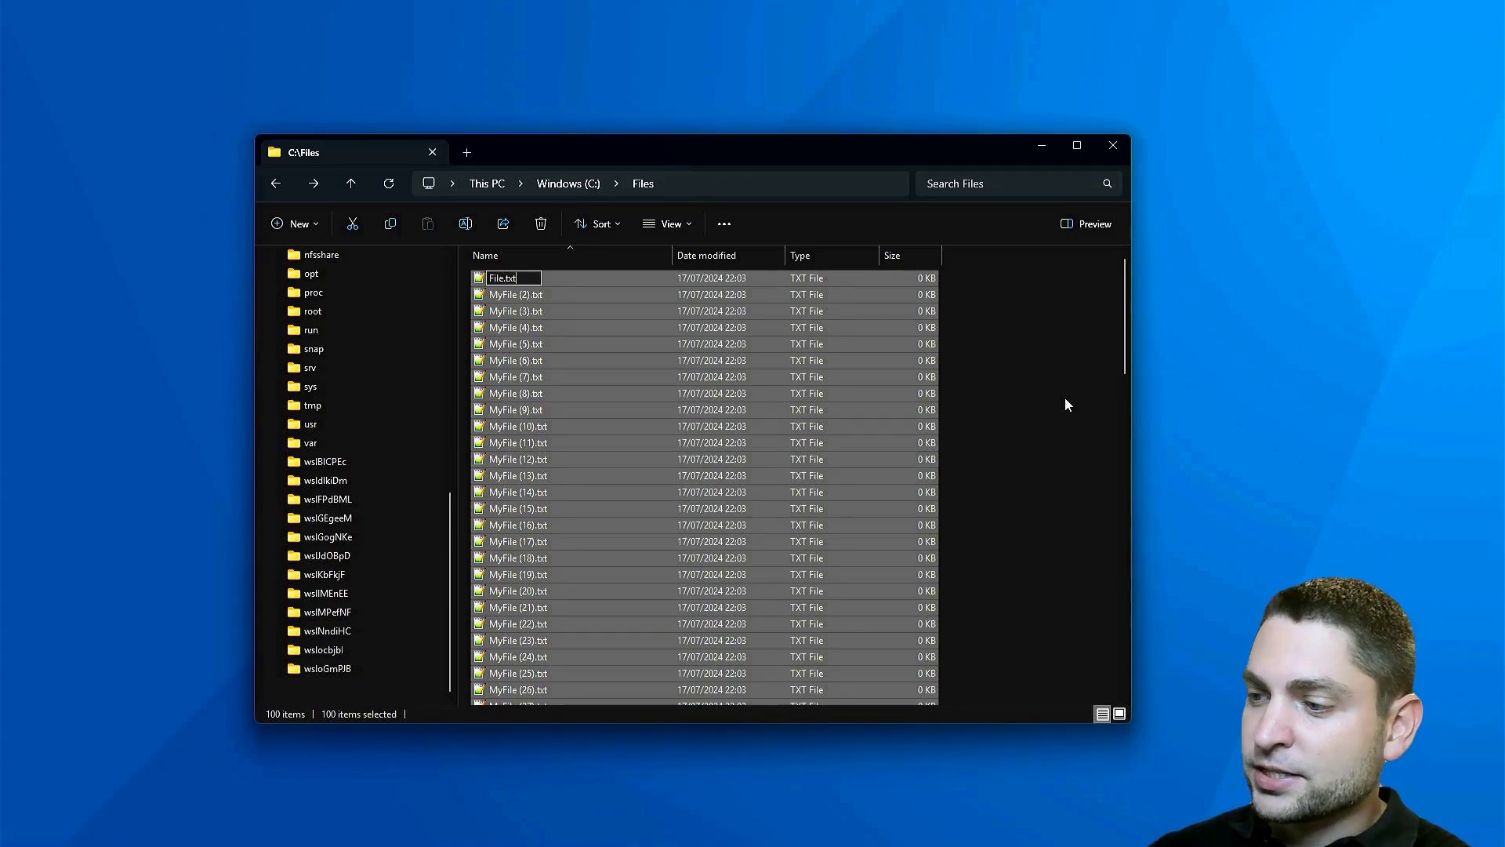
{"action": "key", "text": "BackSpace"}
{"action": "key", "text": "BackSpace"}
{"action": "key", "text": "BackSpace"}
{"action": "type", "text": "xyz"}
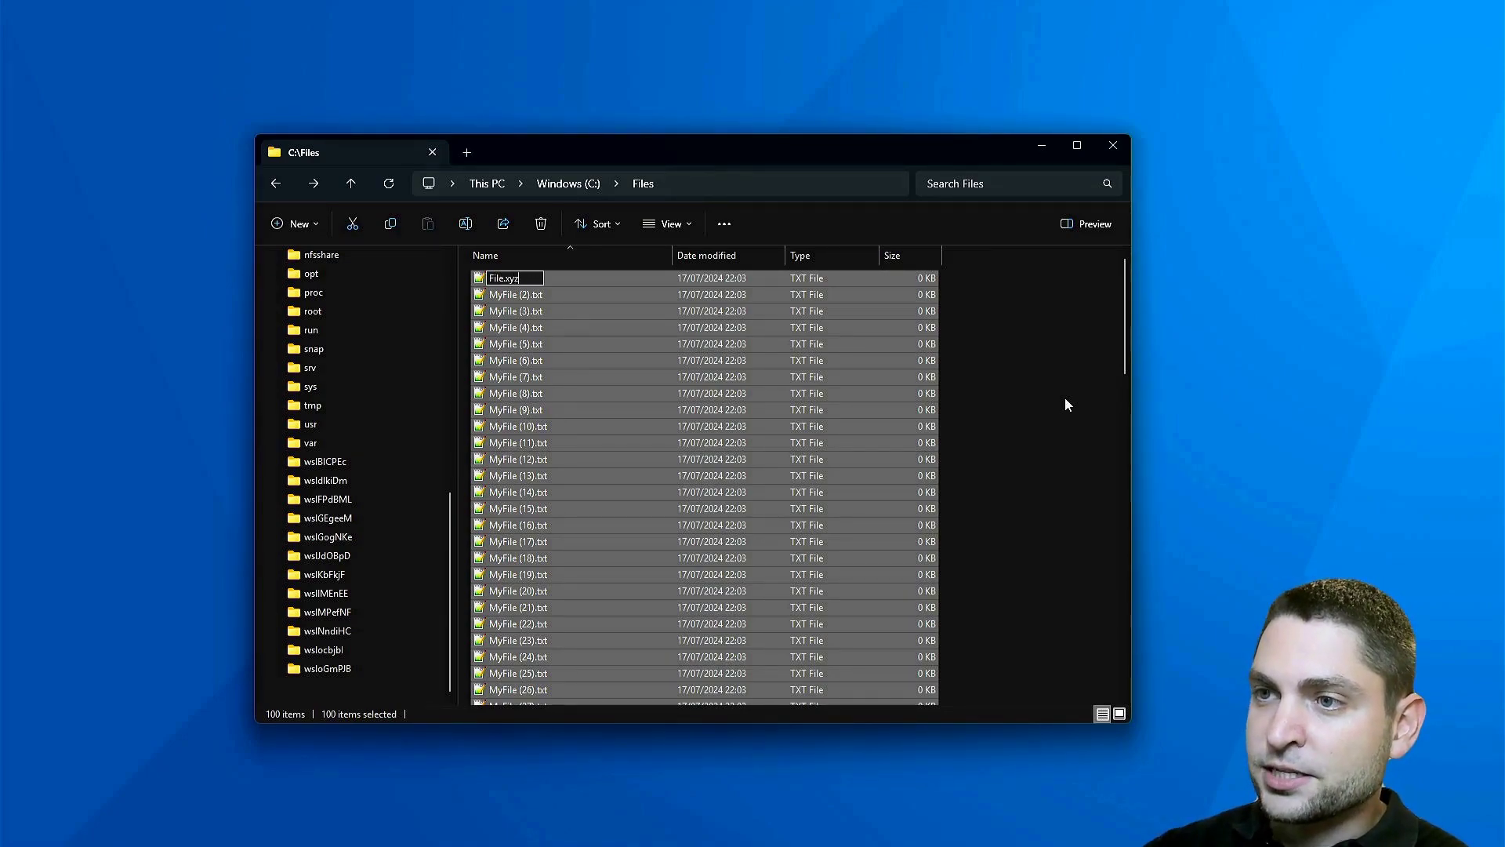
{"action": "key", "text": "Return"}
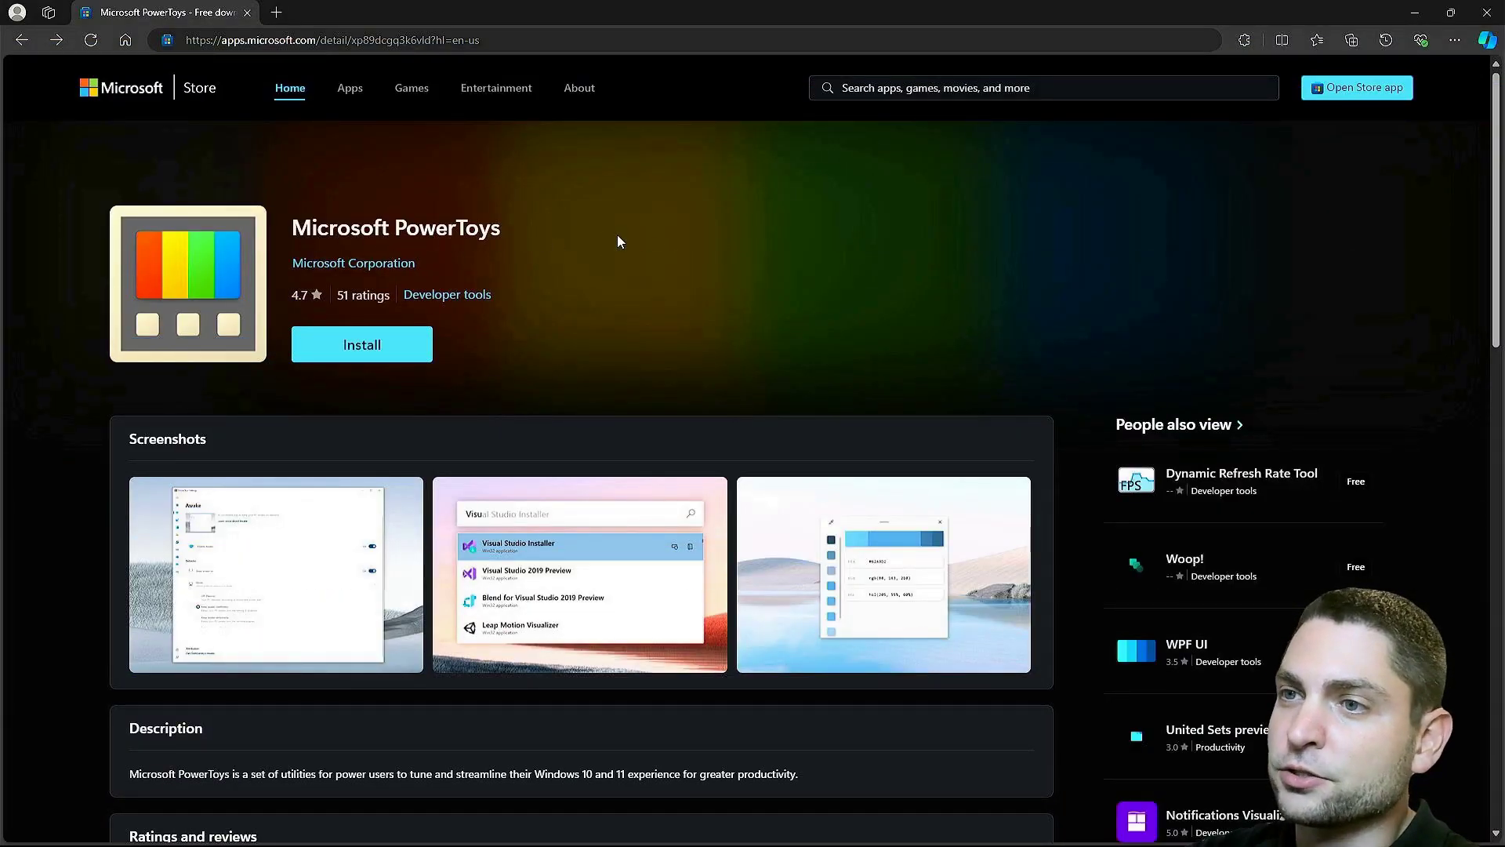
- Install Microsoft PowerToys from its Store page and close the finished install dialog
{"action": "left_click", "coordinate": [416, 350]}
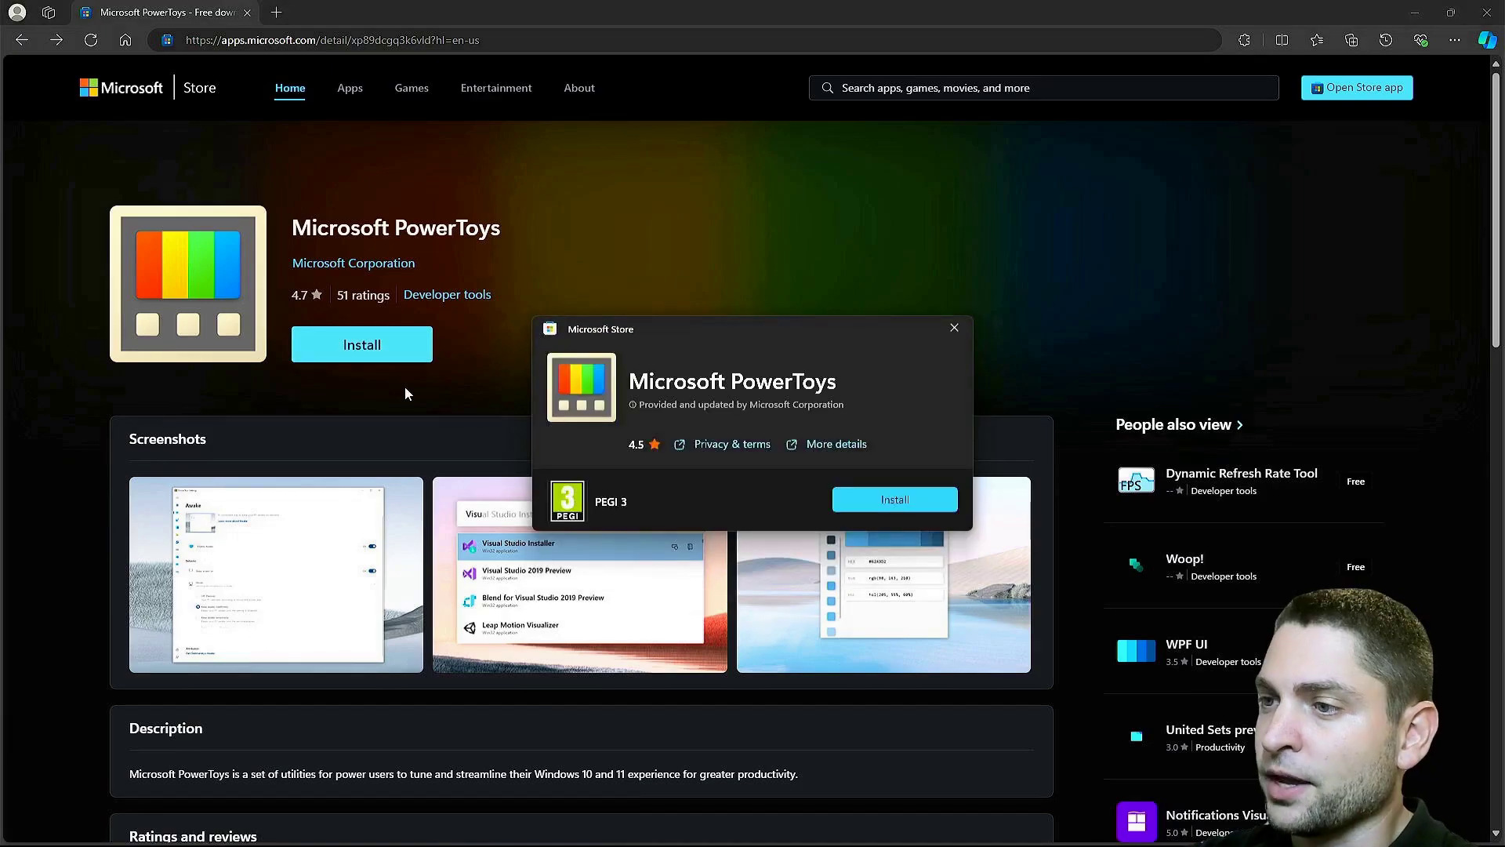
{"action": "left_click", "coordinate": [882, 502]}
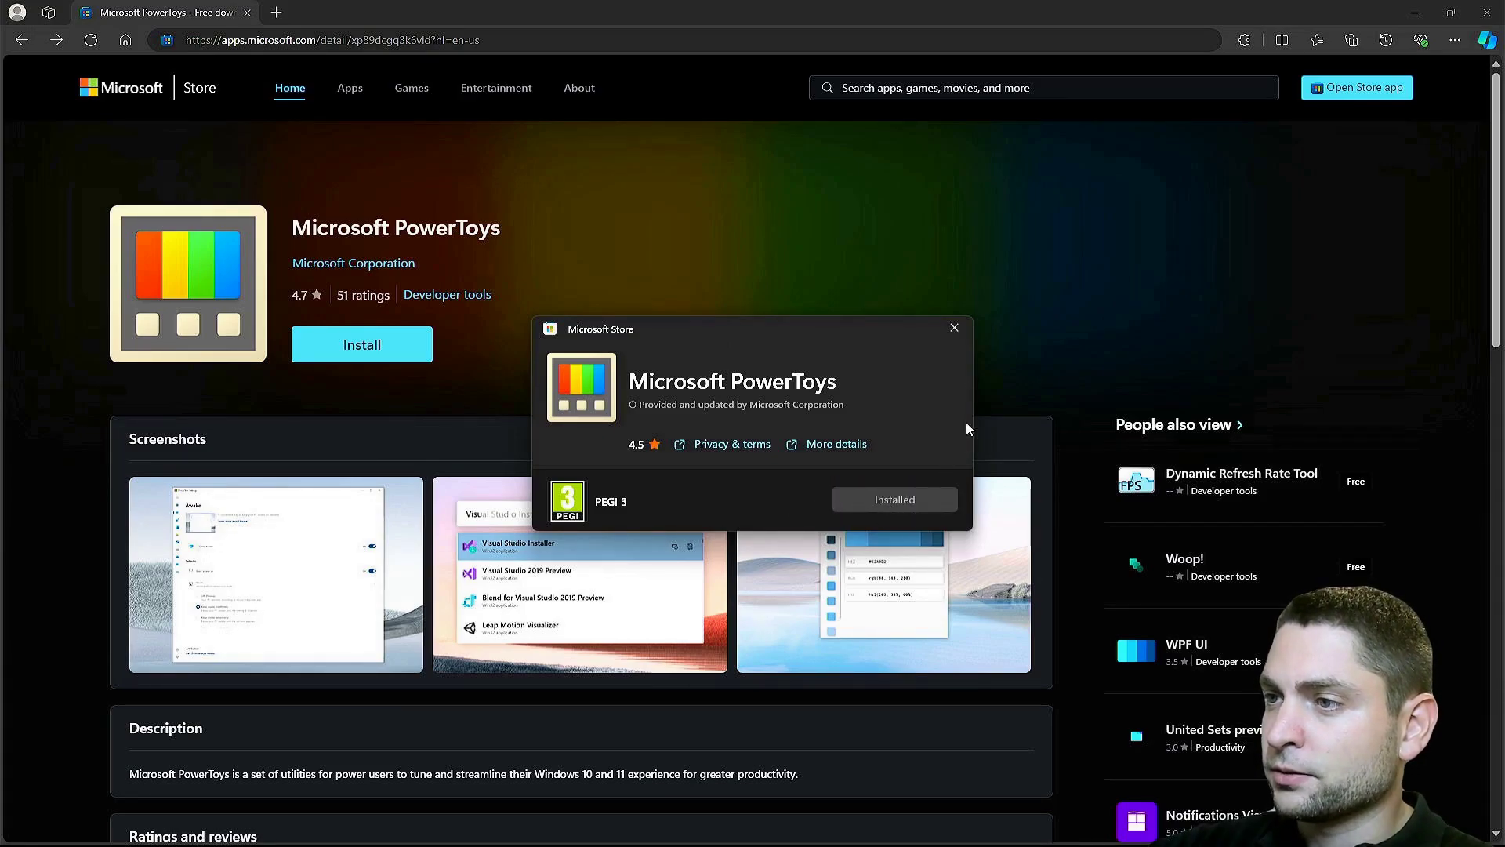
{"action": "left_click", "coordinate": [955, 329]}
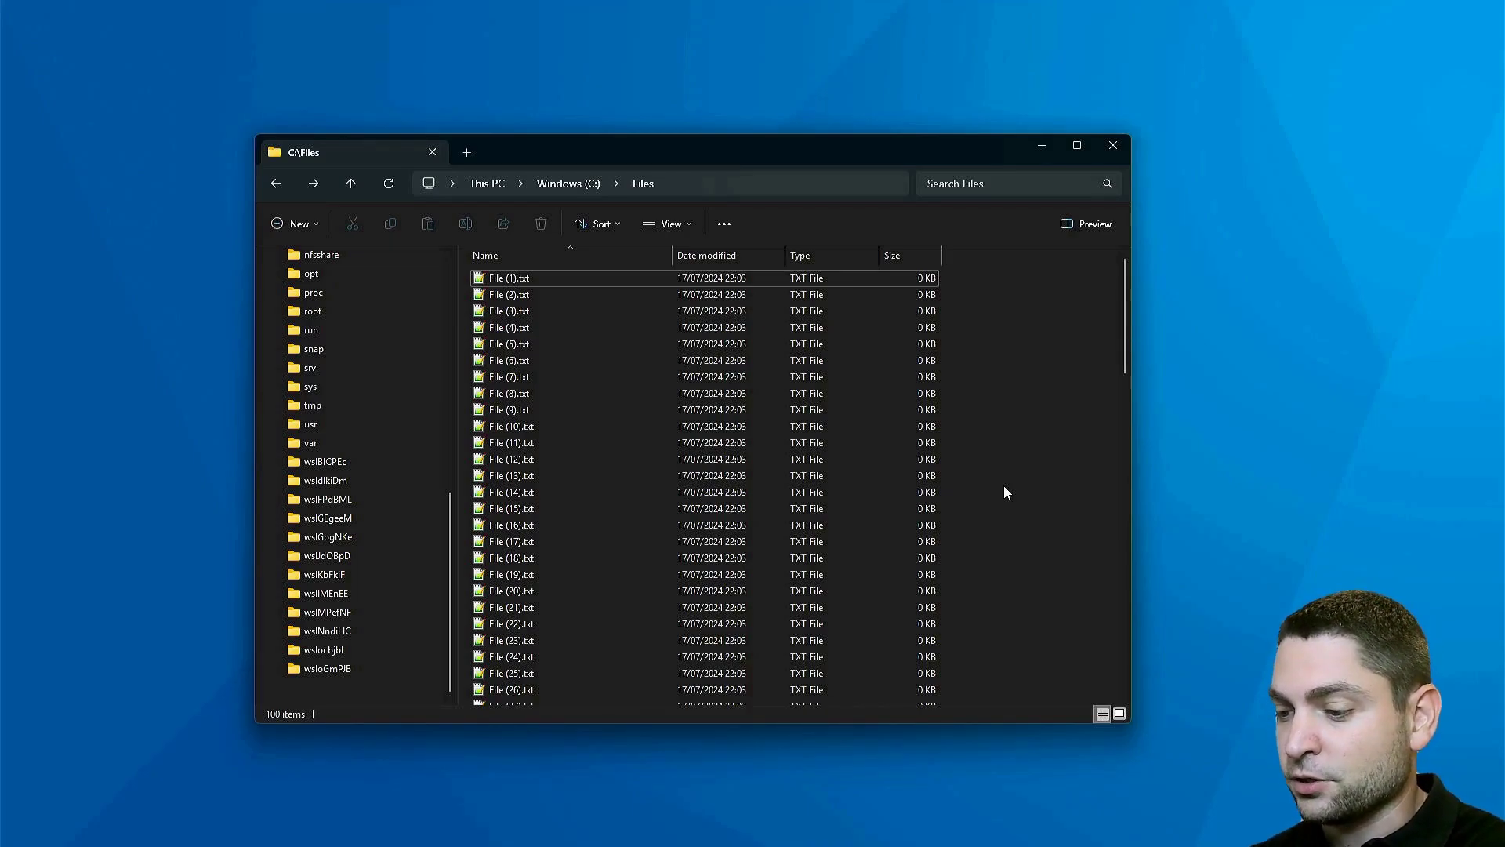
- Launch PowerToys (Preview) from Windows search and go to its PowerRename settings page
{"action": "key", "text": "super"}
{"action": "type", "text": "power"}
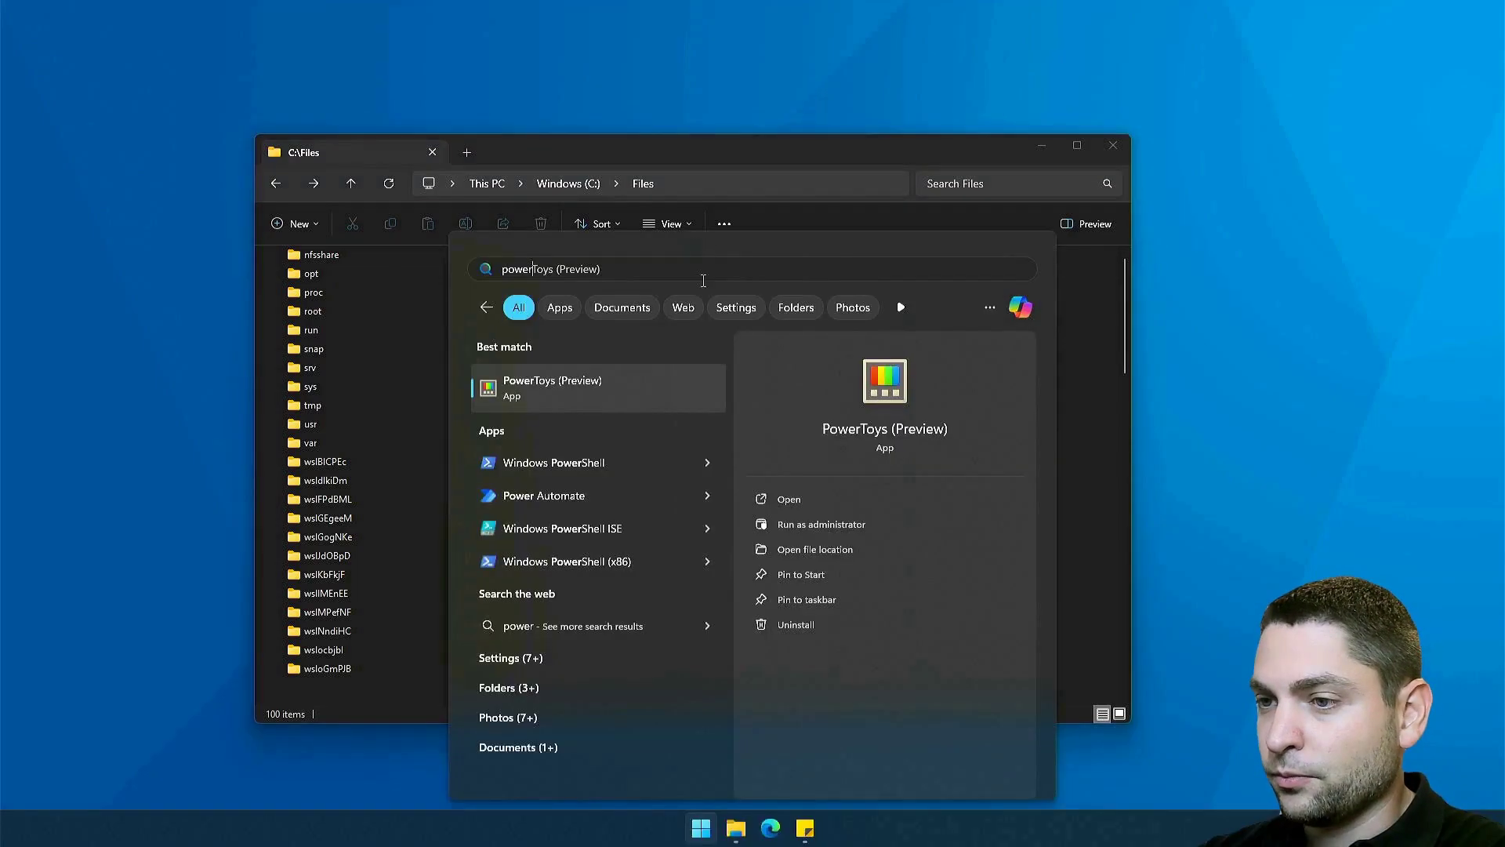
{"action": "left_click", "coordinate": [599, 389]}
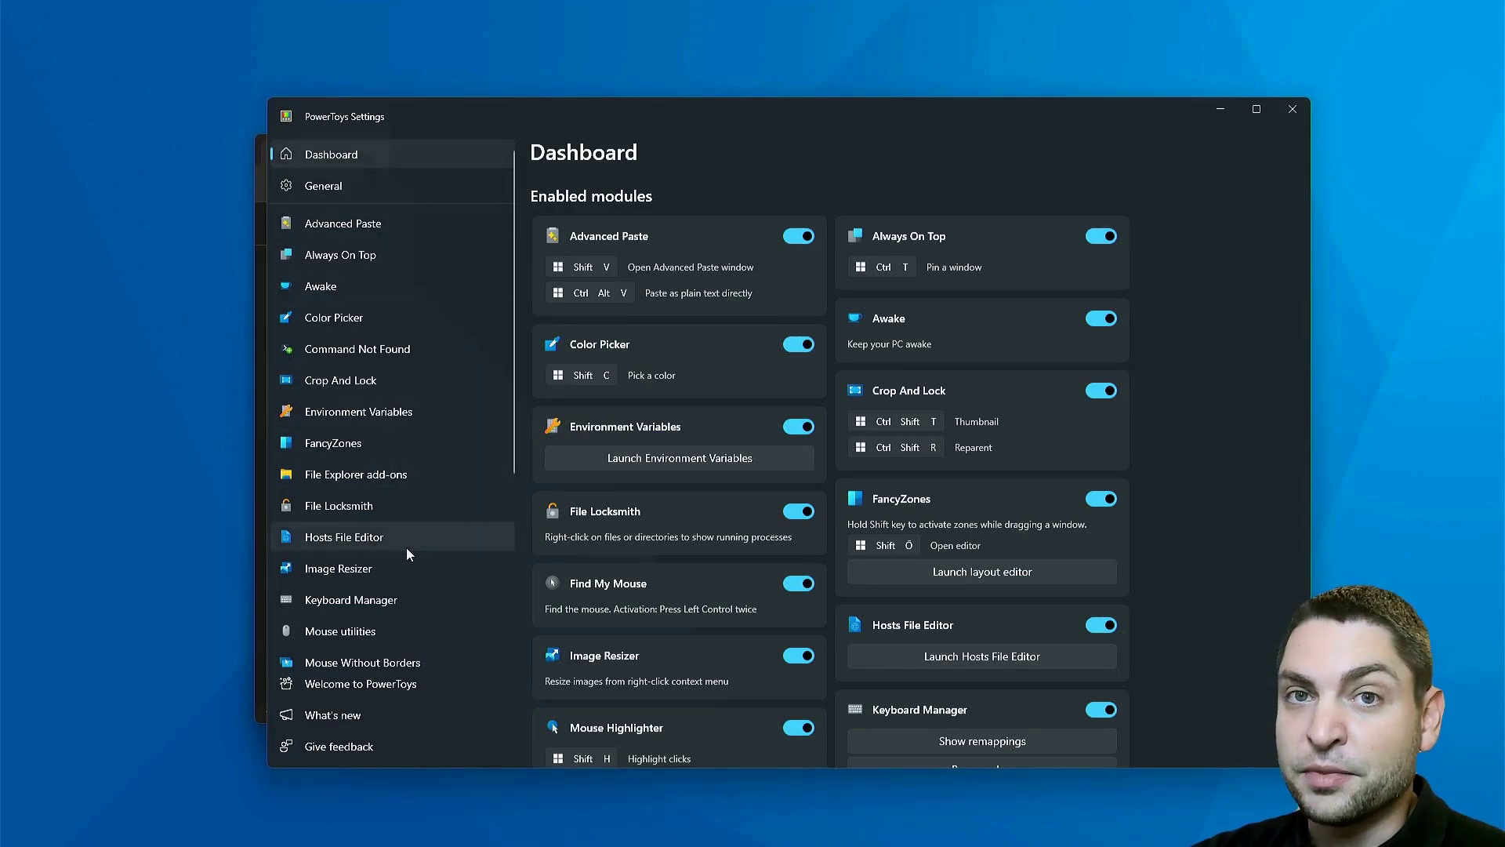
{"action": "scroll", "coordinate": [406, 547], "scroll_direction": "down", "scroll_amount": 5}
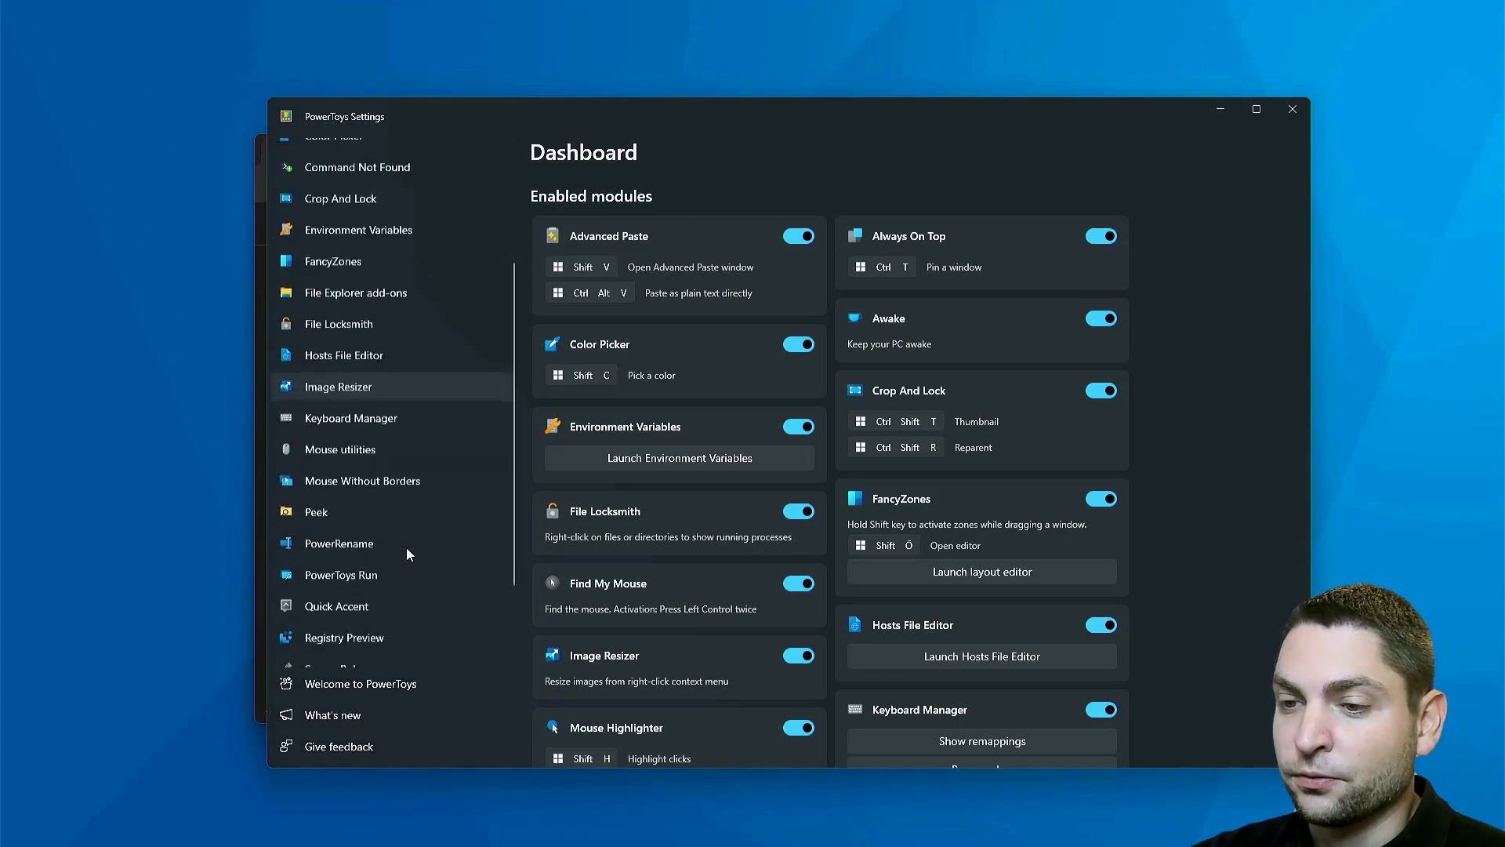
{"action": "left_click", "coordinate": [383, 436]}
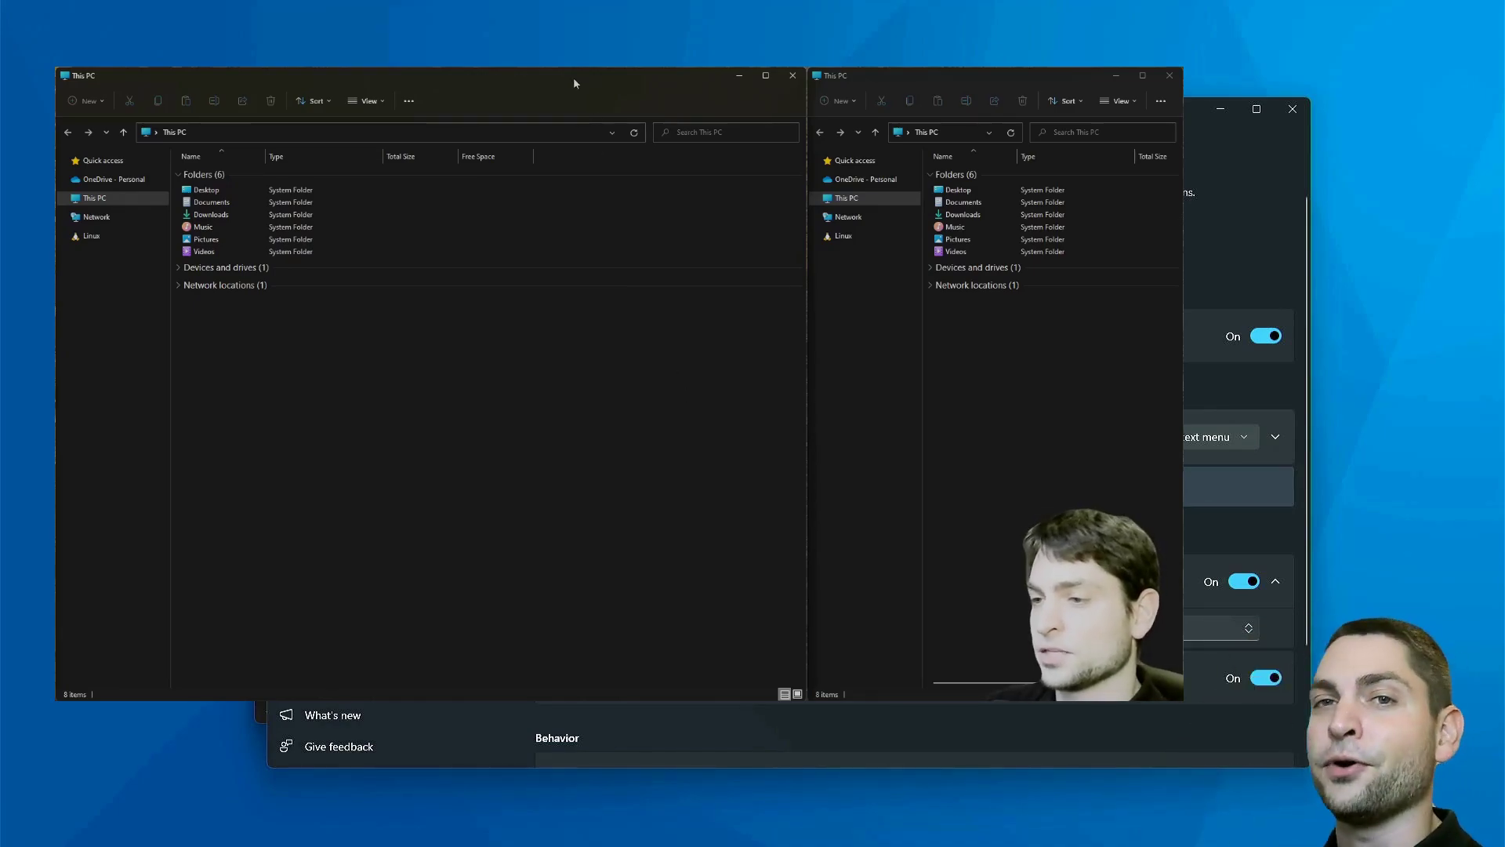
{"action": "left_click_drag", "start_coordinate": [574, 83], "coordinate": [435, 284]}
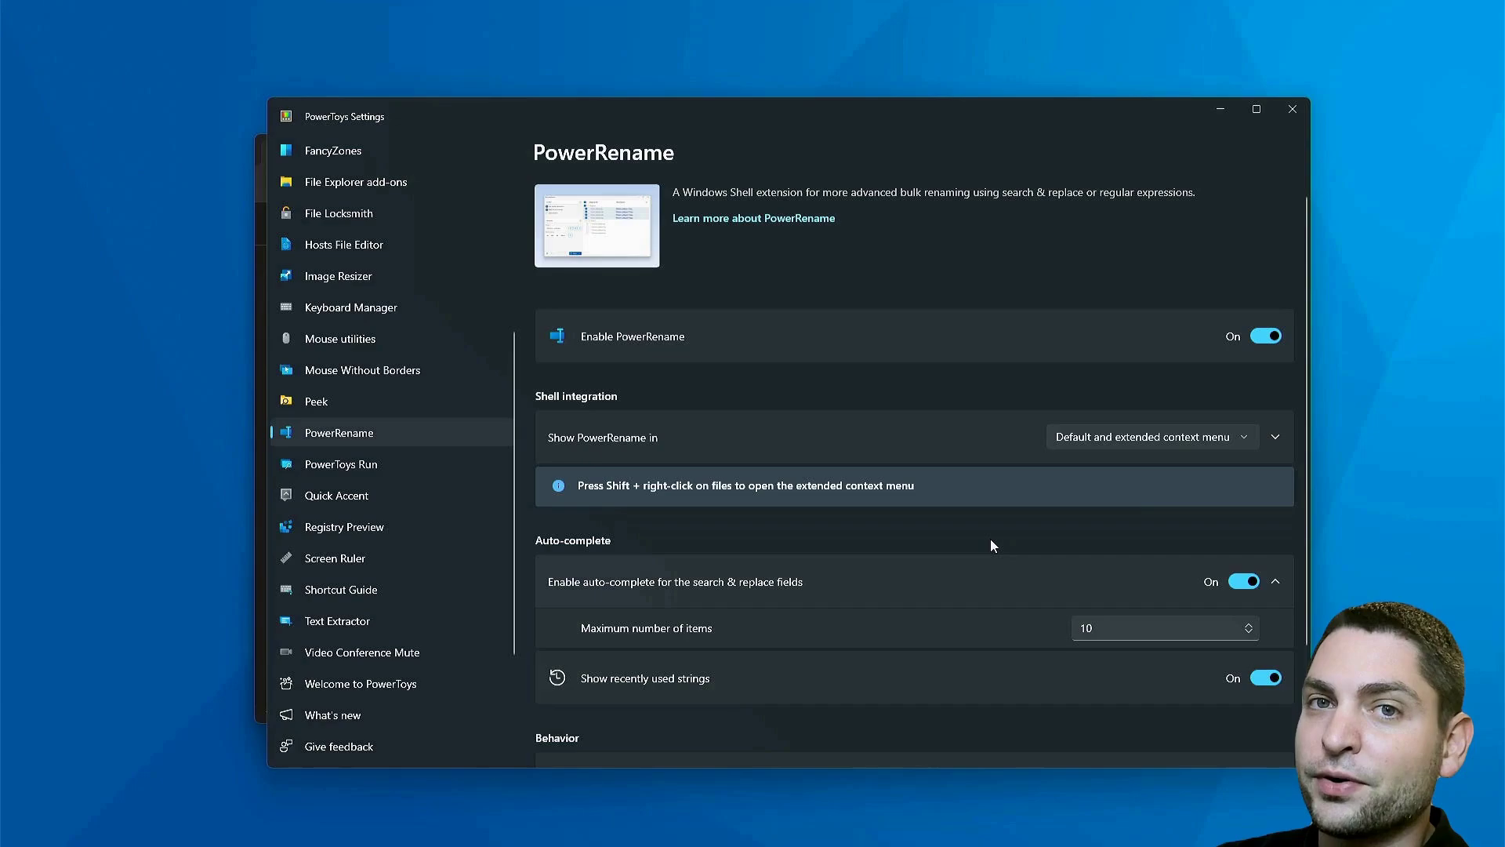
- Close PowerToys Settings, select all 100 files in C:\Files and open them in PowerRename
{"action": "left_click", "coordinate": [1291, 111]}
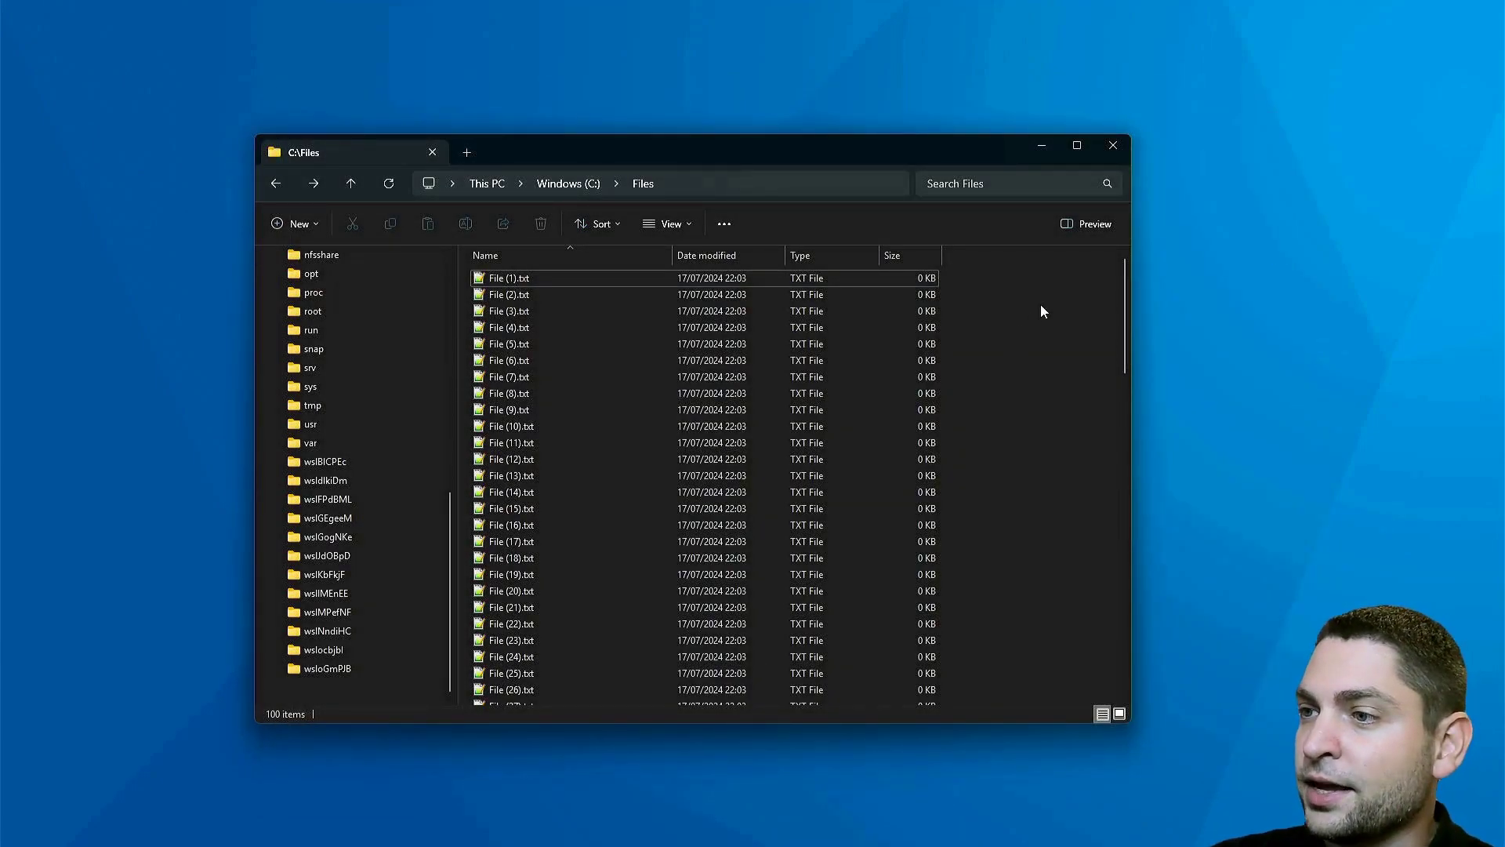
{"action": "left_click_drag", "start_coordinate": [1047, 296], "coordinate": [481, 667]}
{"action": "key", "text": "ctrl+a"}
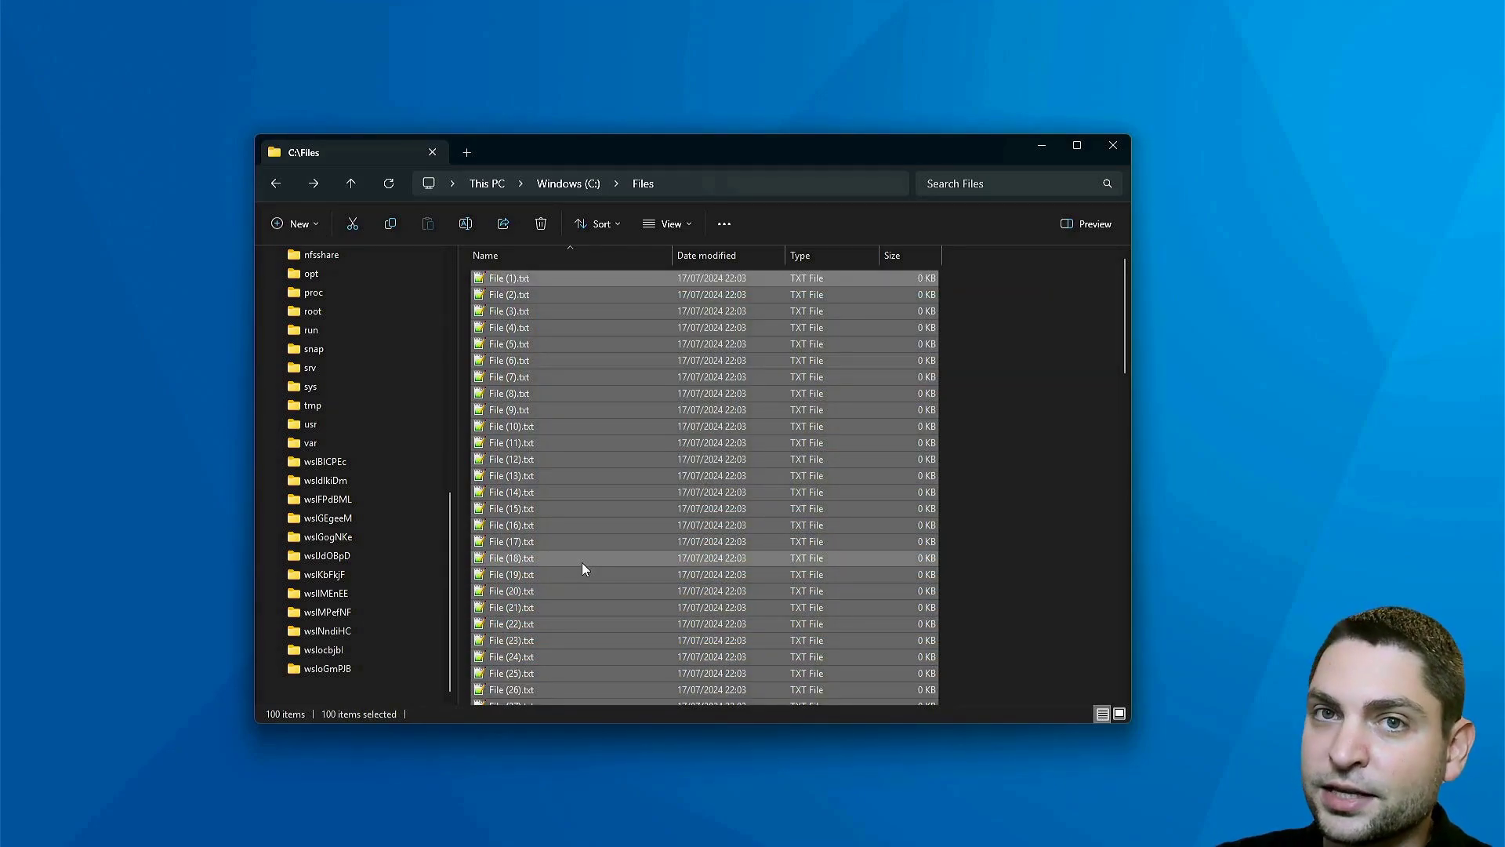
{"action": "right_click", "coordinate": [638, 411]}
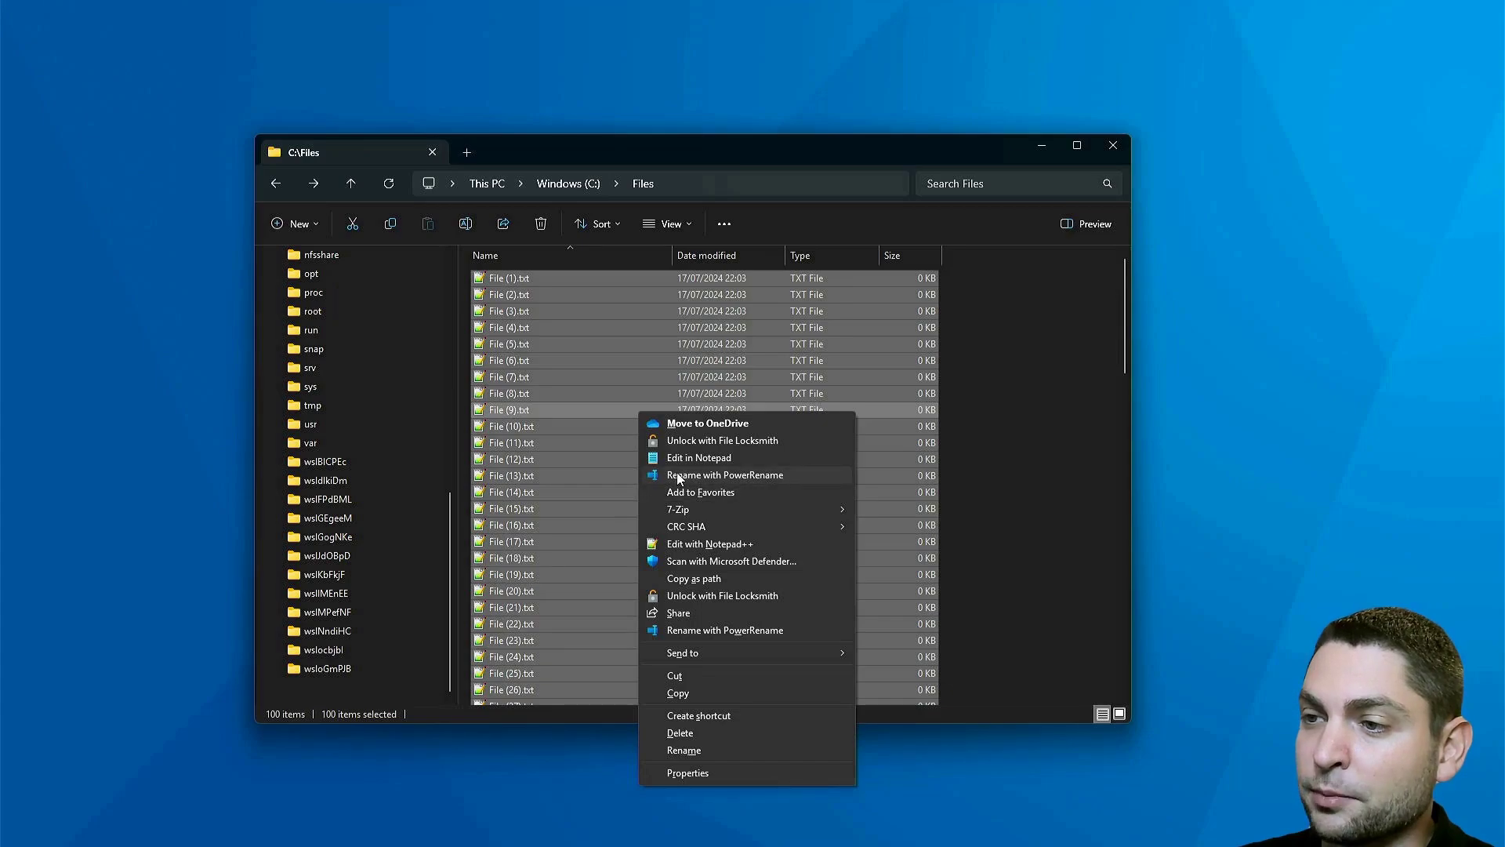
{"action": "left_click", "coordinate": [831, 475]}
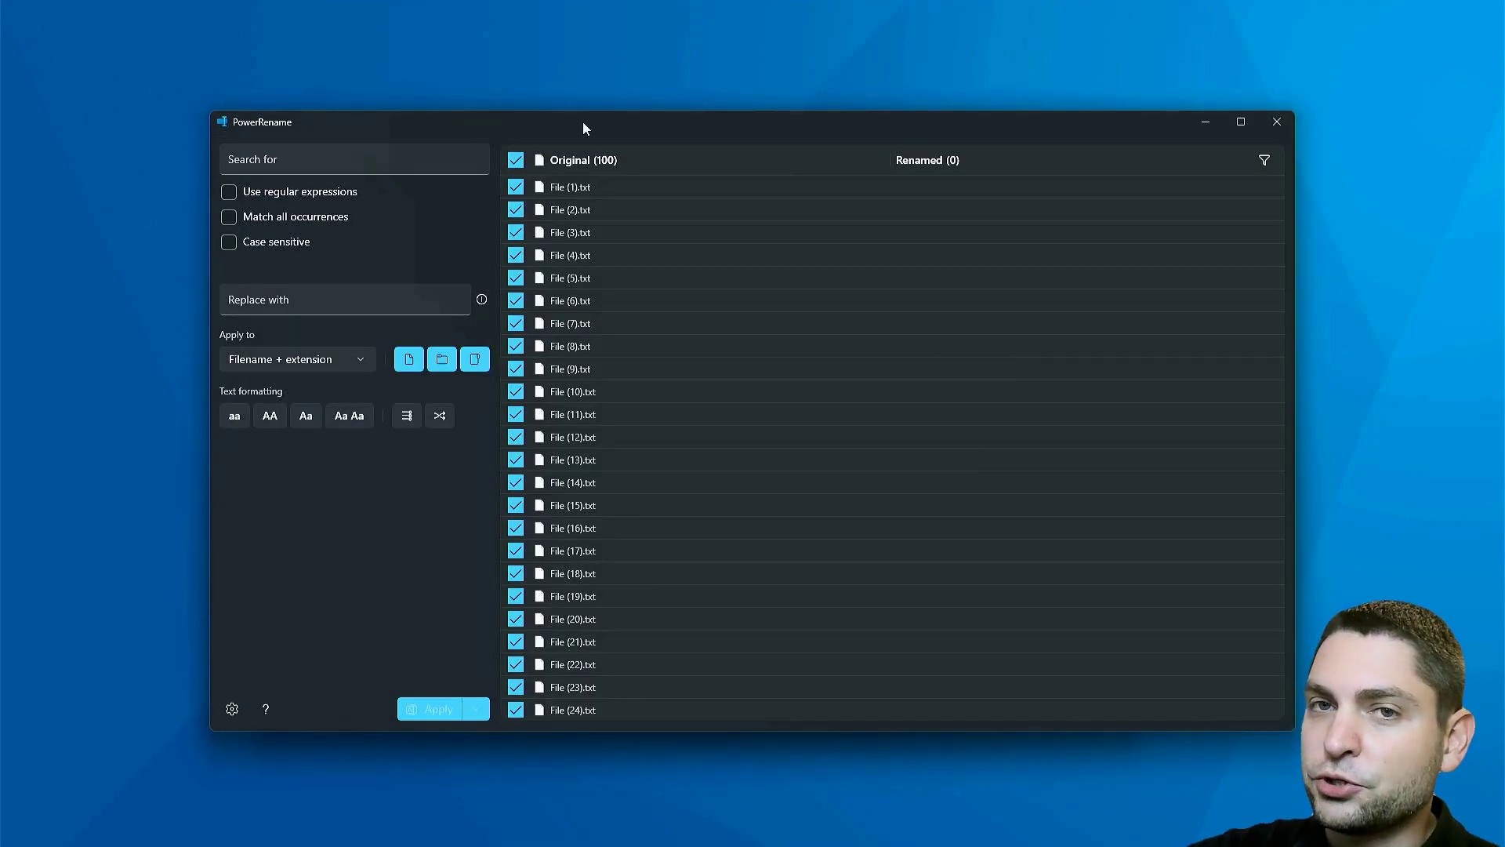
- Enter File as the search text and Test as the replacement in PowerRename
{"action": "left_click", "coordinate": [318, 160]}
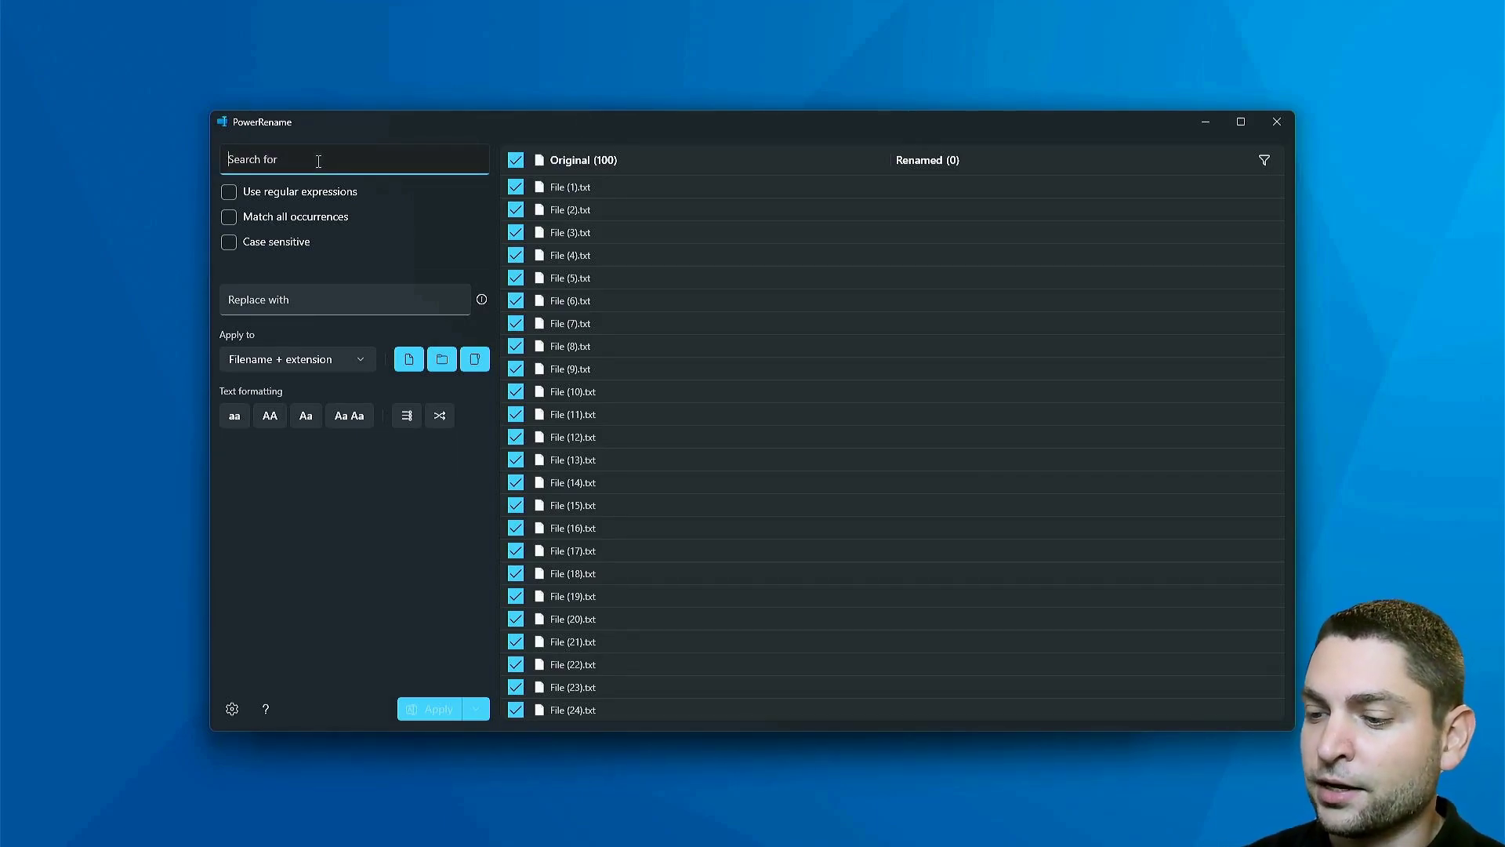
{"action": "type", "text": "File"}
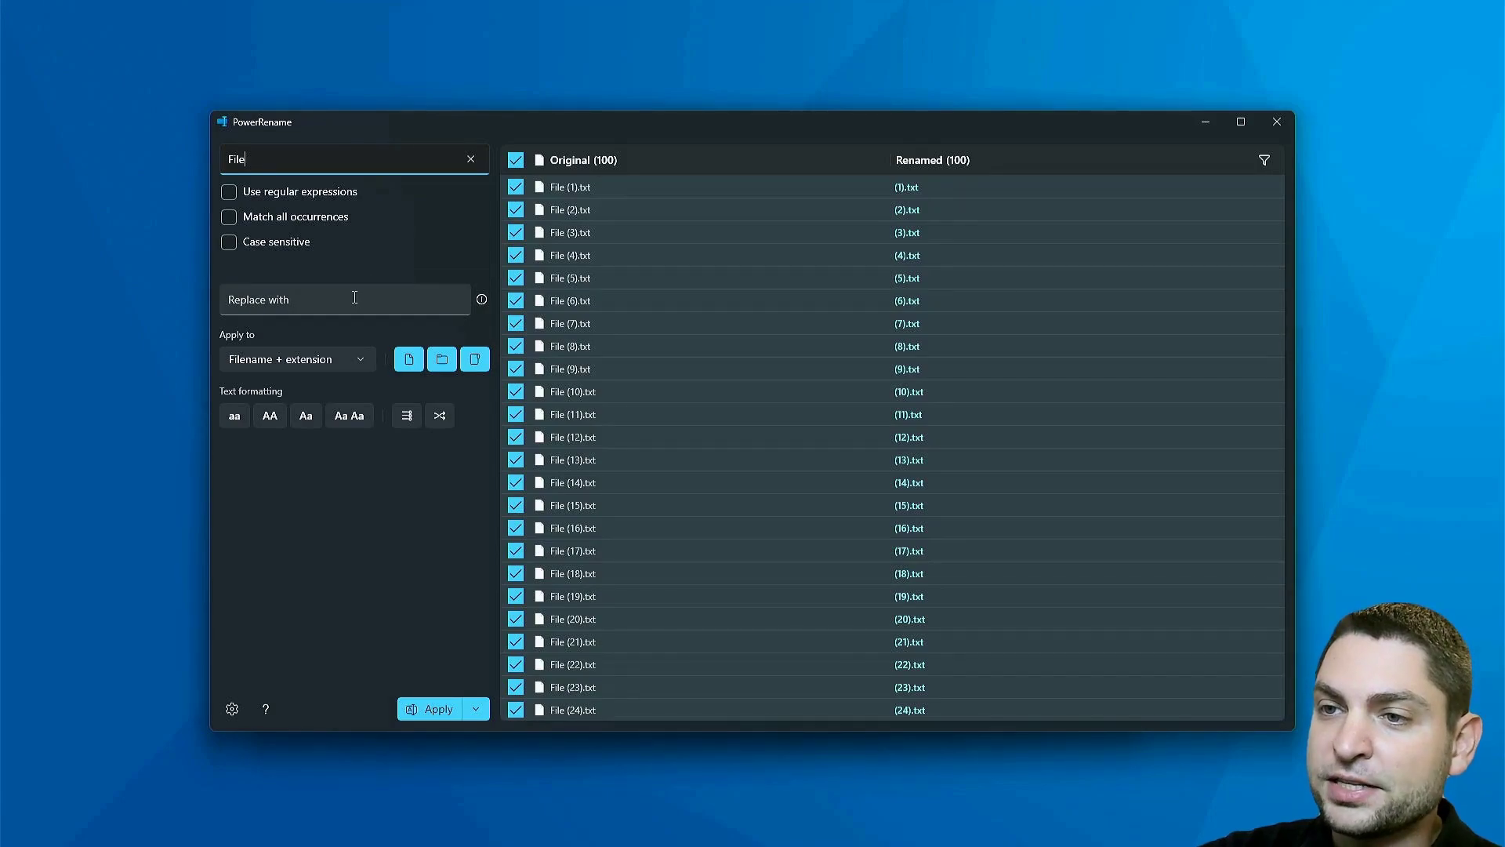
{"action": "left_click", "coordinate": [354, 298]}
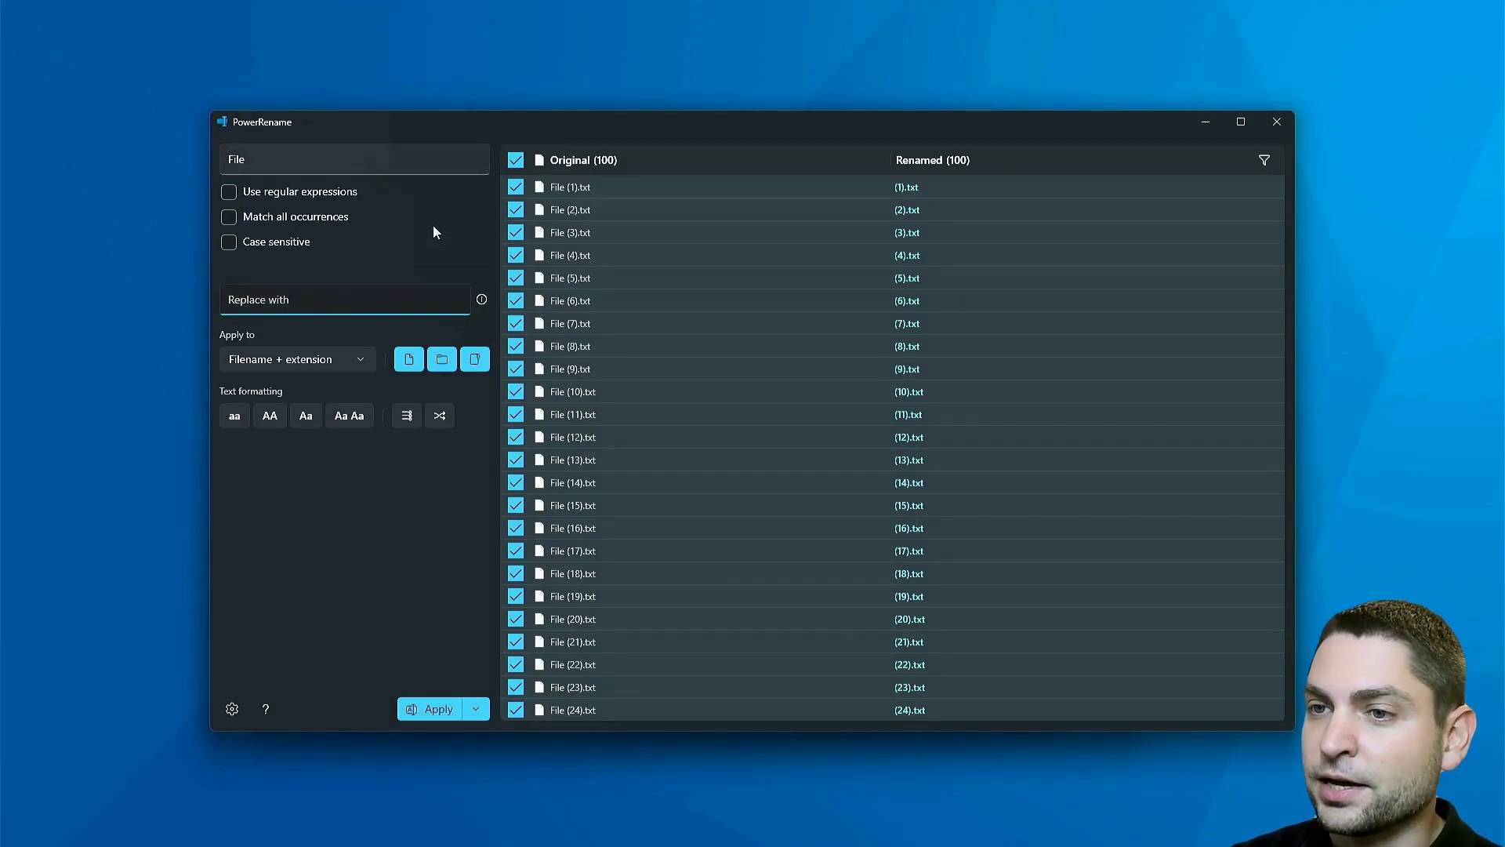
{"action": "type", "text": "Test"}
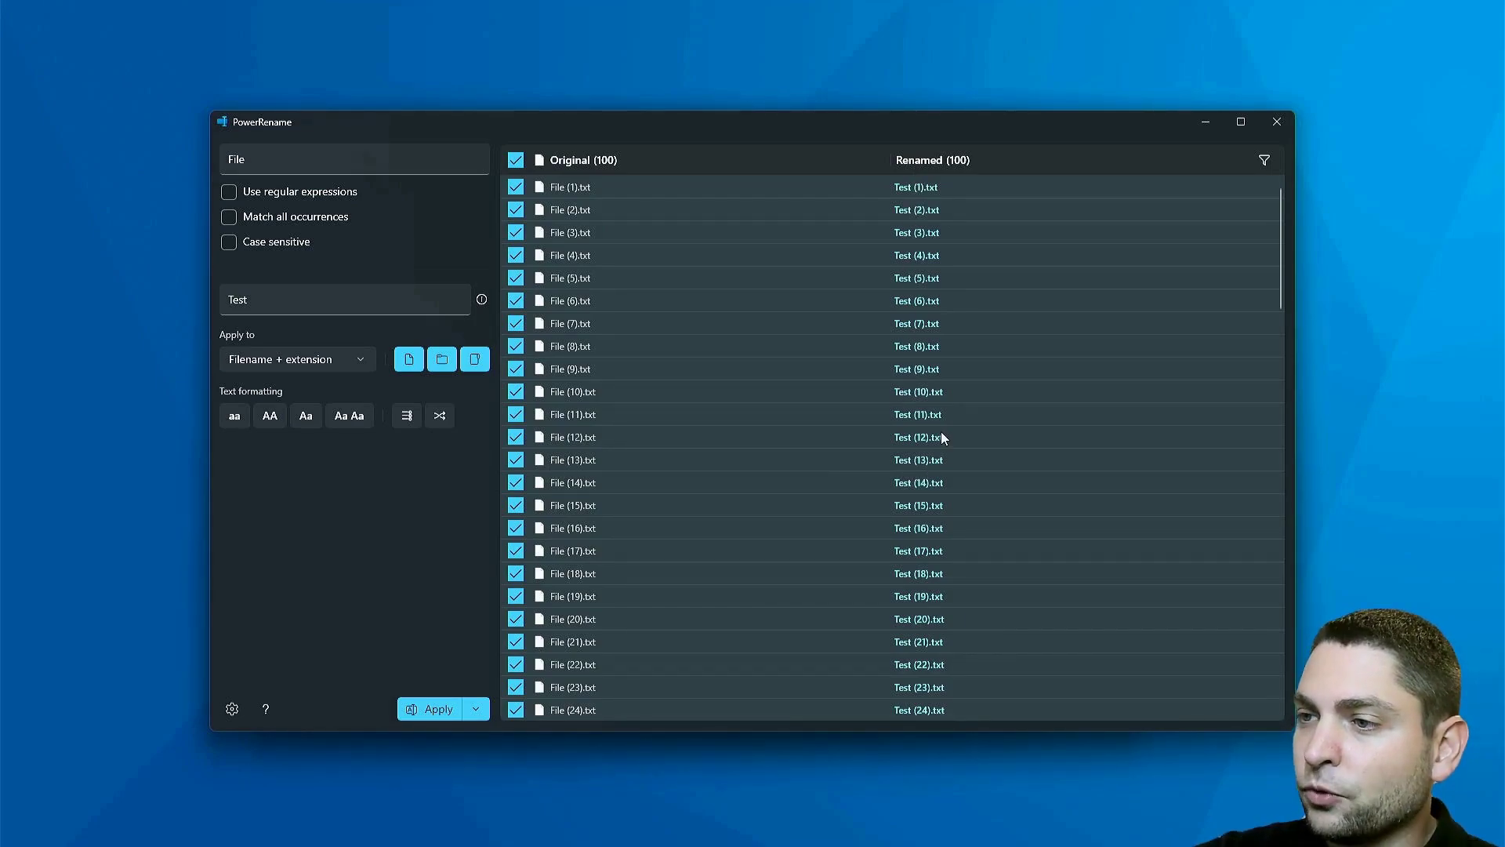
- Change the search to .txt and the replacement to .xyz to preview the extension change
{"action": "left_click_drag", "start_coordinate": [392, 155], "coordinate": [165, 151]}
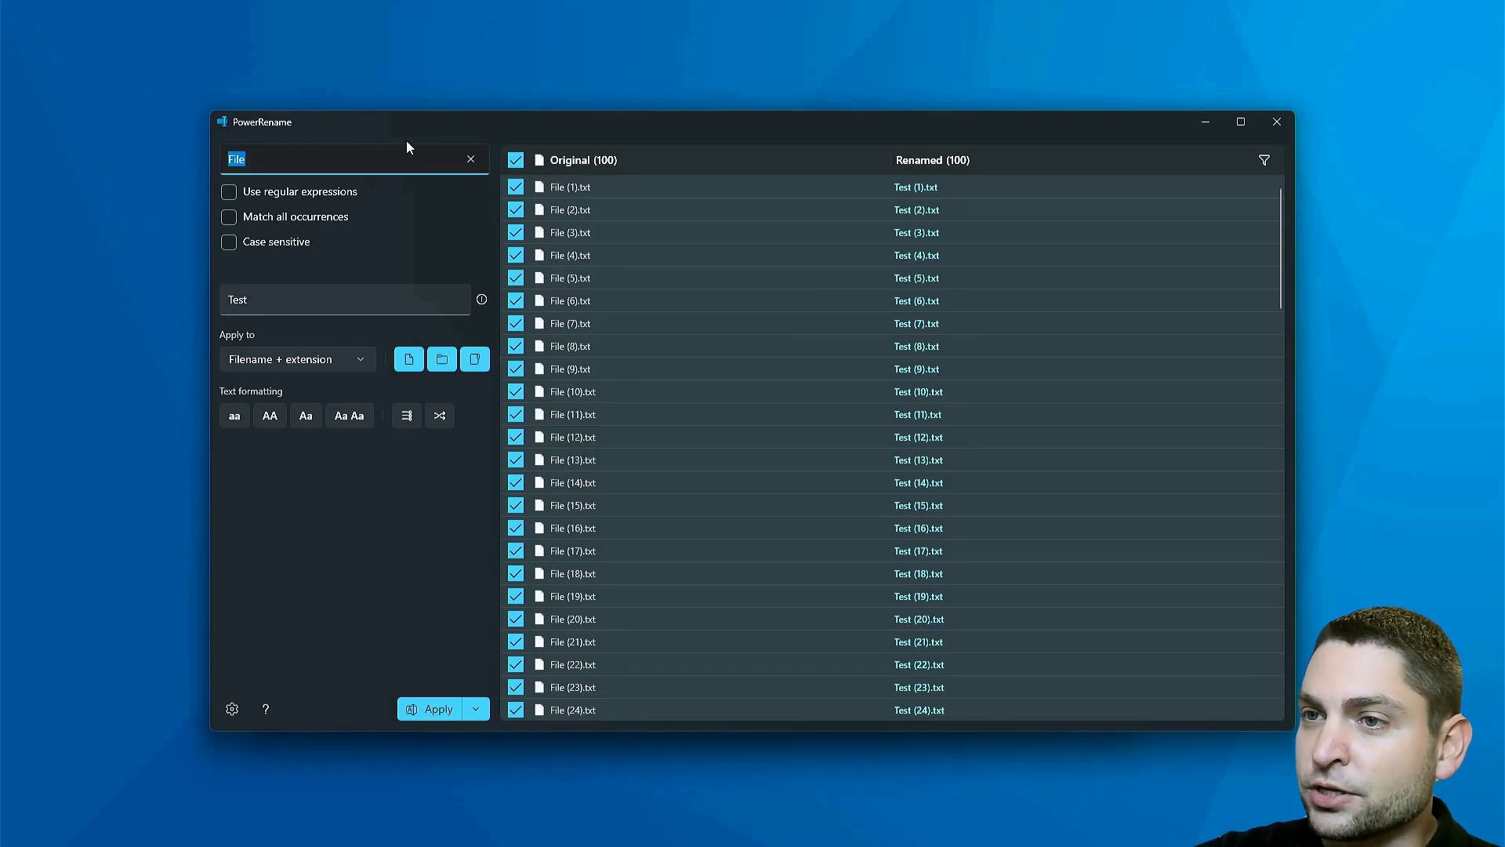
{"action": "type", "text": ".txt"}
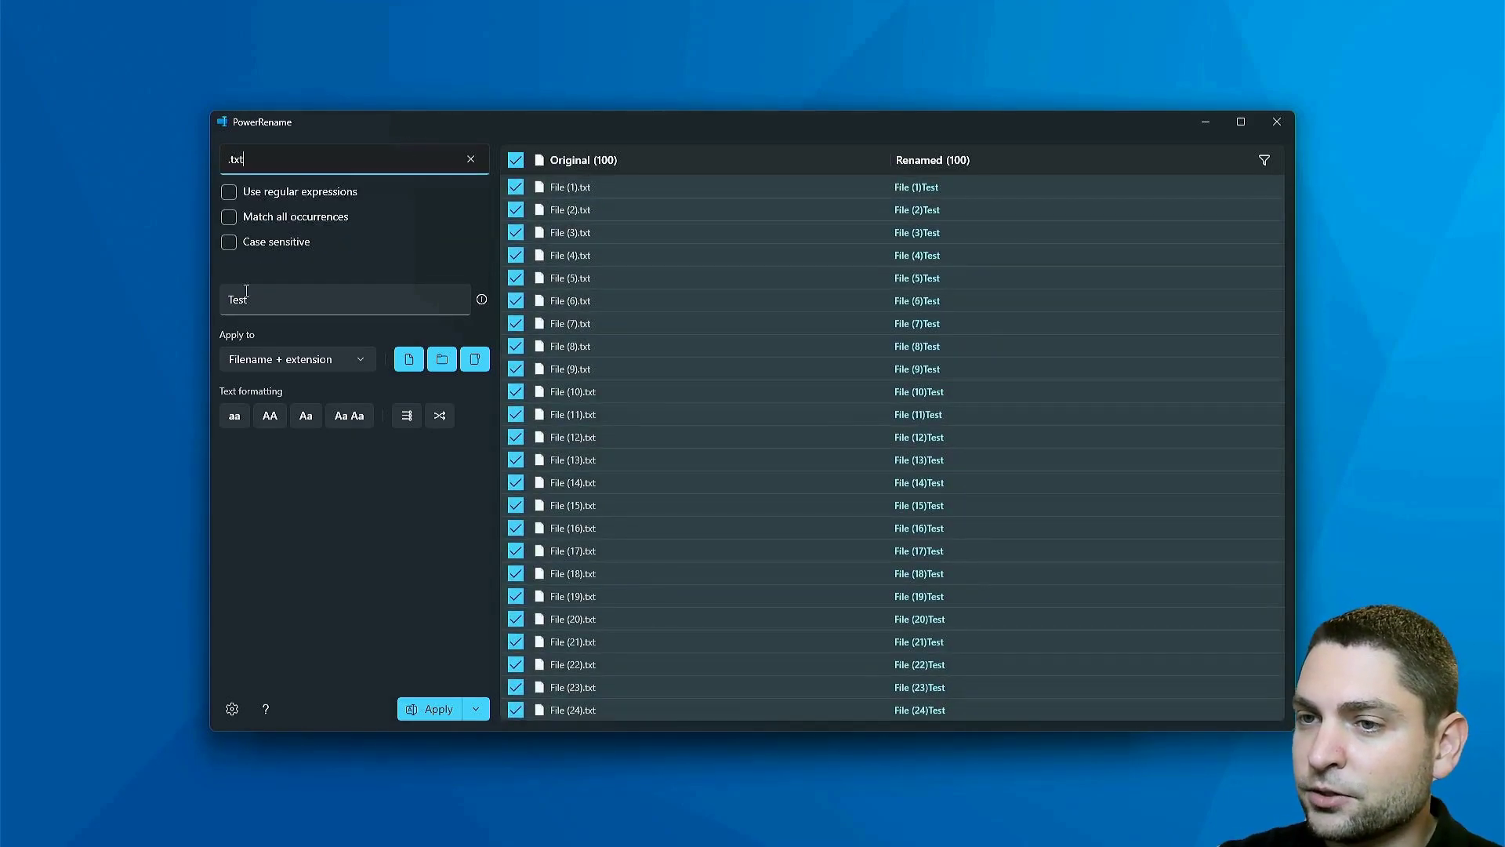
{"action": "left_click", "coordinate": [238, 311]}
{"action": "key", "text": "ctrl+a"}
{"action": "type", "text": ".xy"}
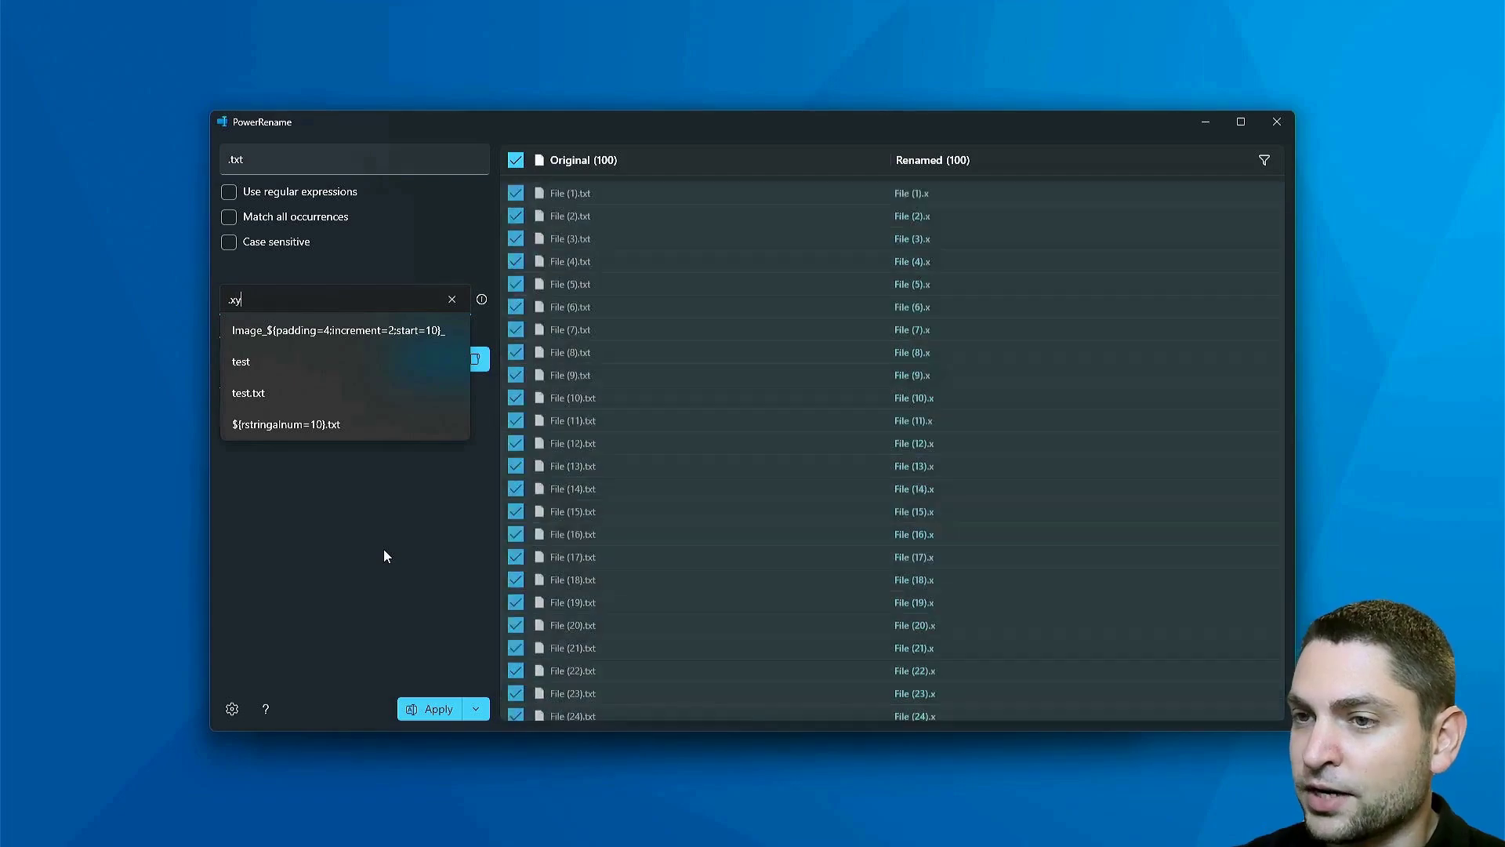
{"action": "type", "text": "z"}
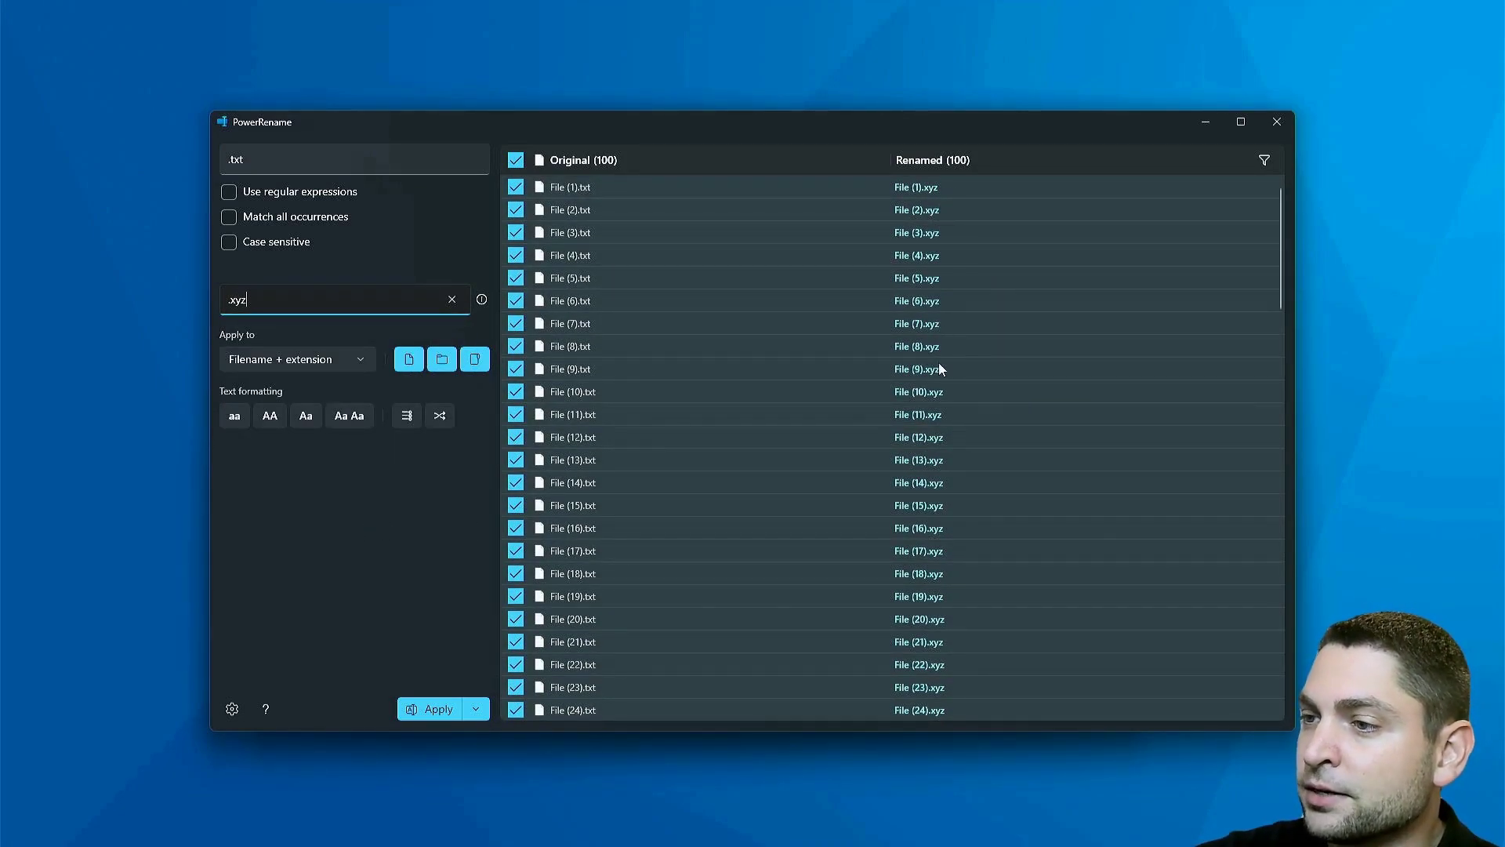
- Replace 'File (1' with 'File (01' and apply it to the twelve matching files
{"action": "left_click", "coordinate": [296, 172]}
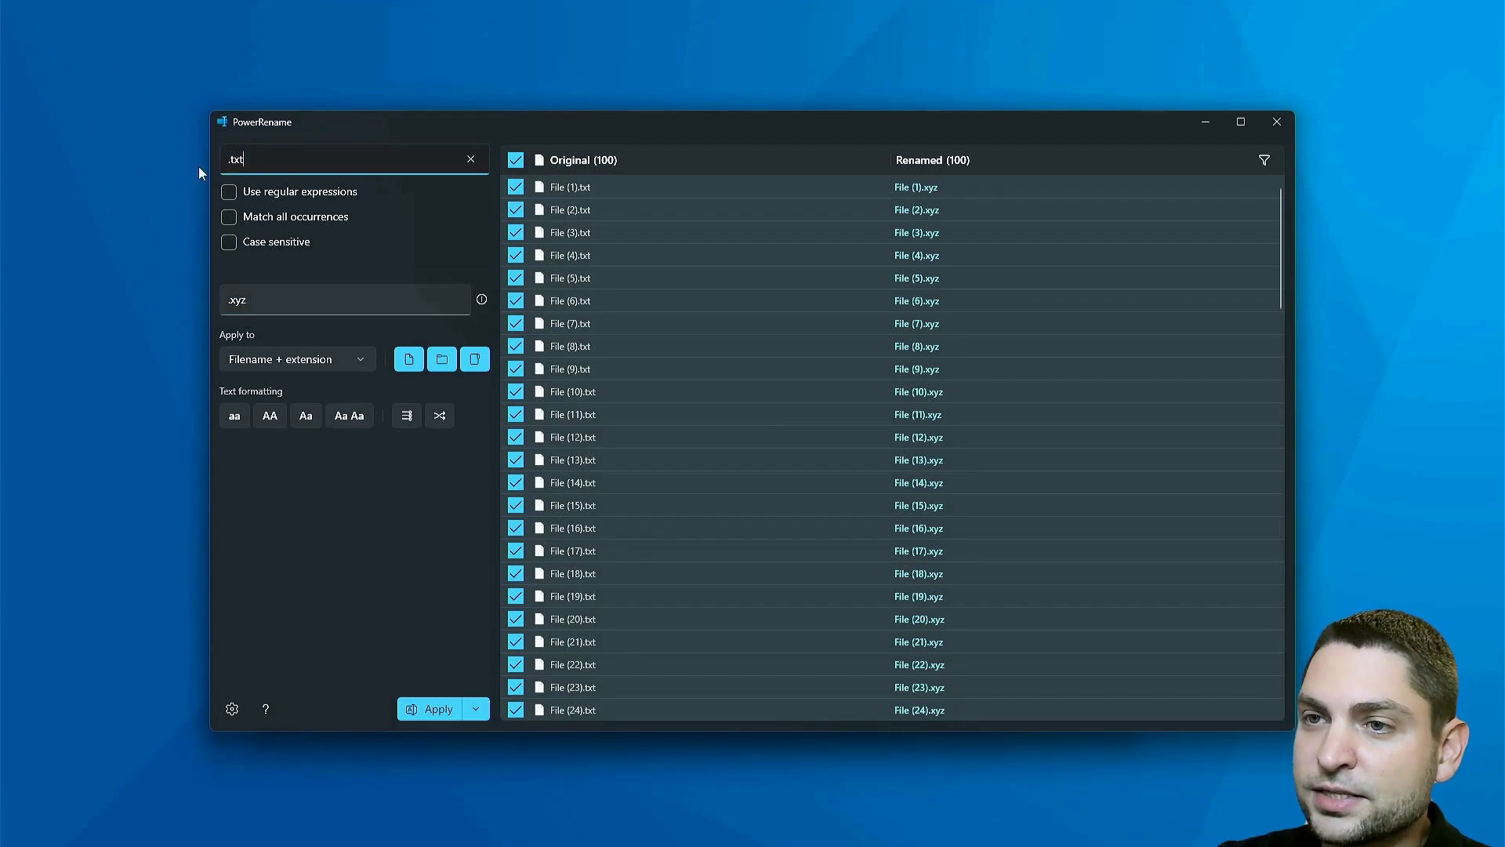
{"action": "key", "text": "BackSpace"}
{"action": "key", "text": "BackSpace"}
{"action": "key", "text": "BackSpace"}
{"action": "key", "text": "BackSpace"}
{"action": "type", "text": "File (1"}
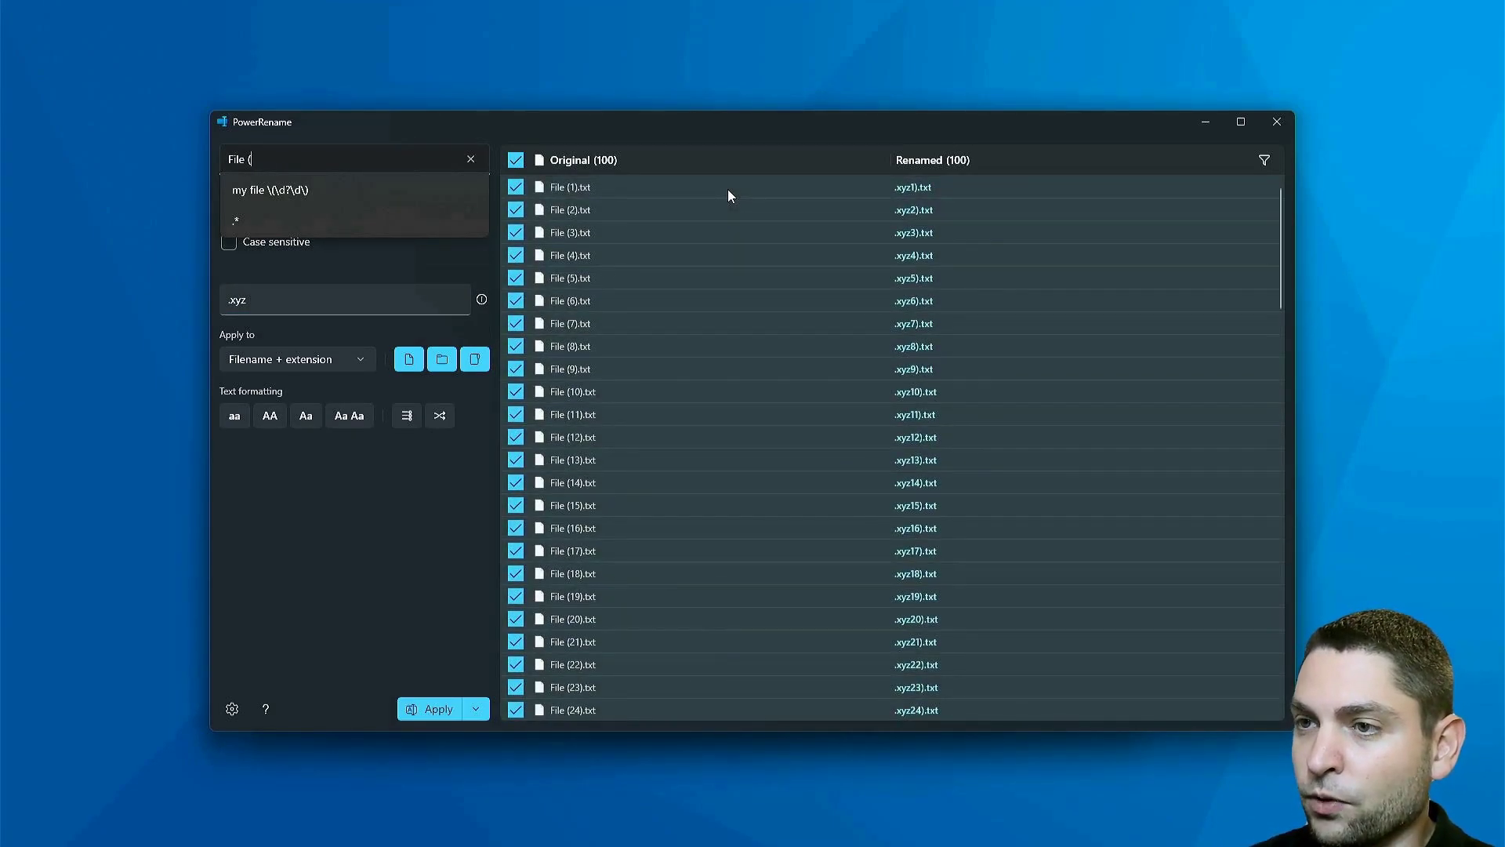
{"action": "double_click", "coordinate": [444, 280]}
{"action": "type", "text": "File "}
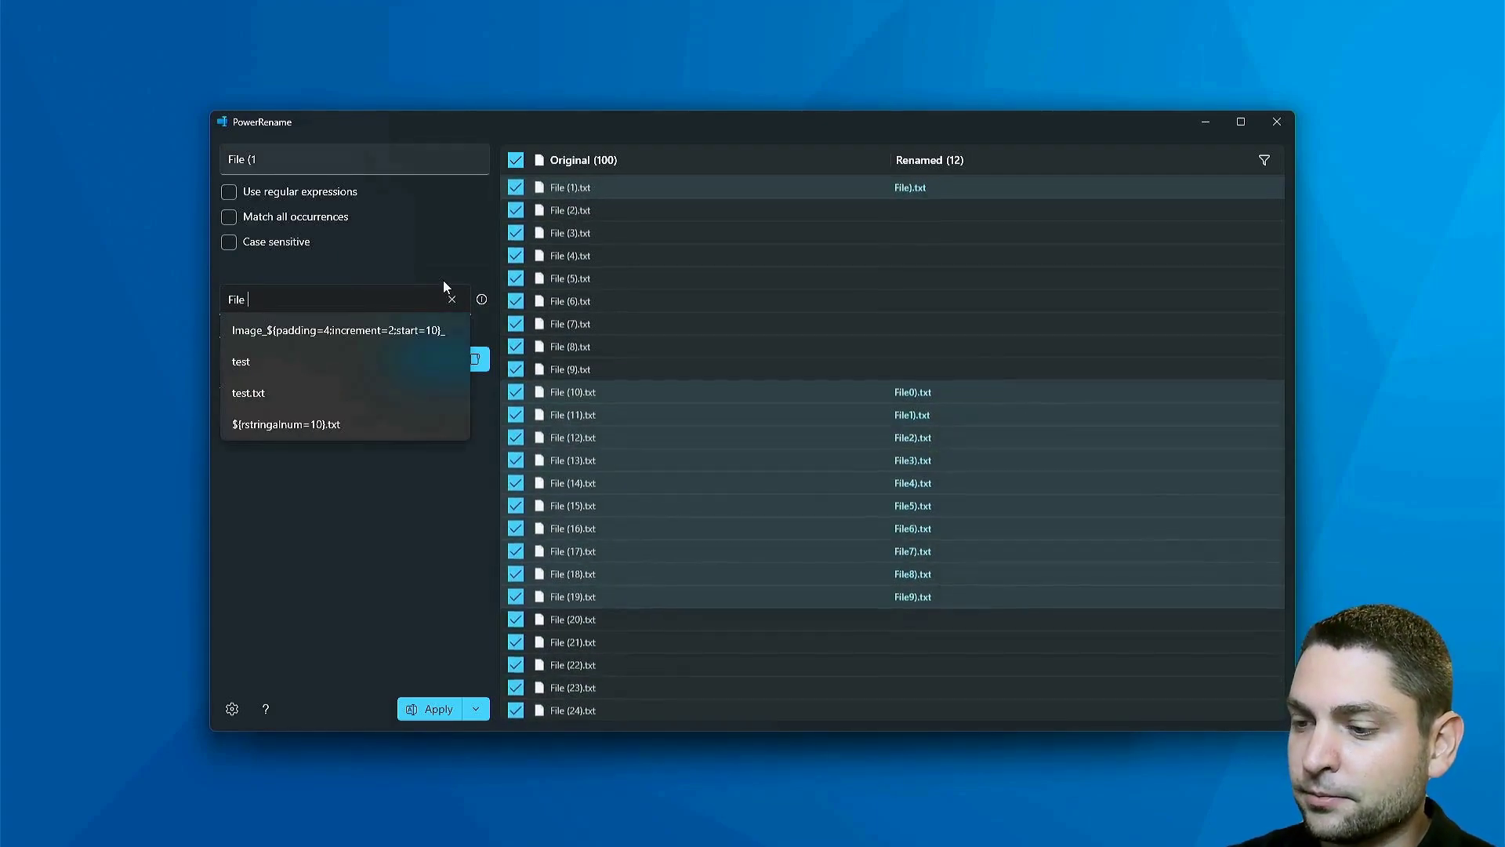
{"action": "type", "text": "(01"}
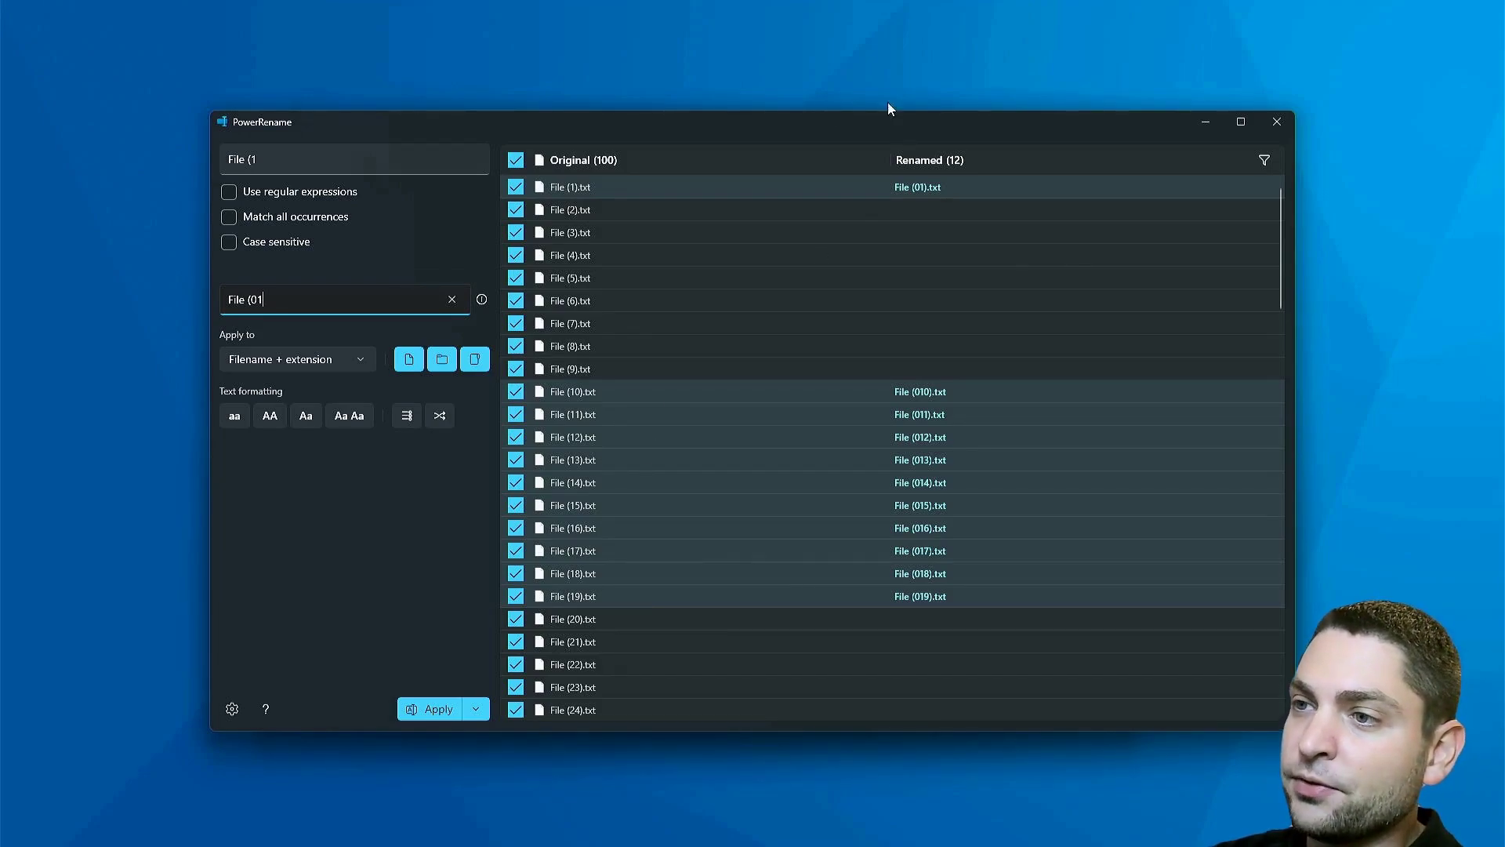
{"action": "left_click", "coordinate": [427, 710]}
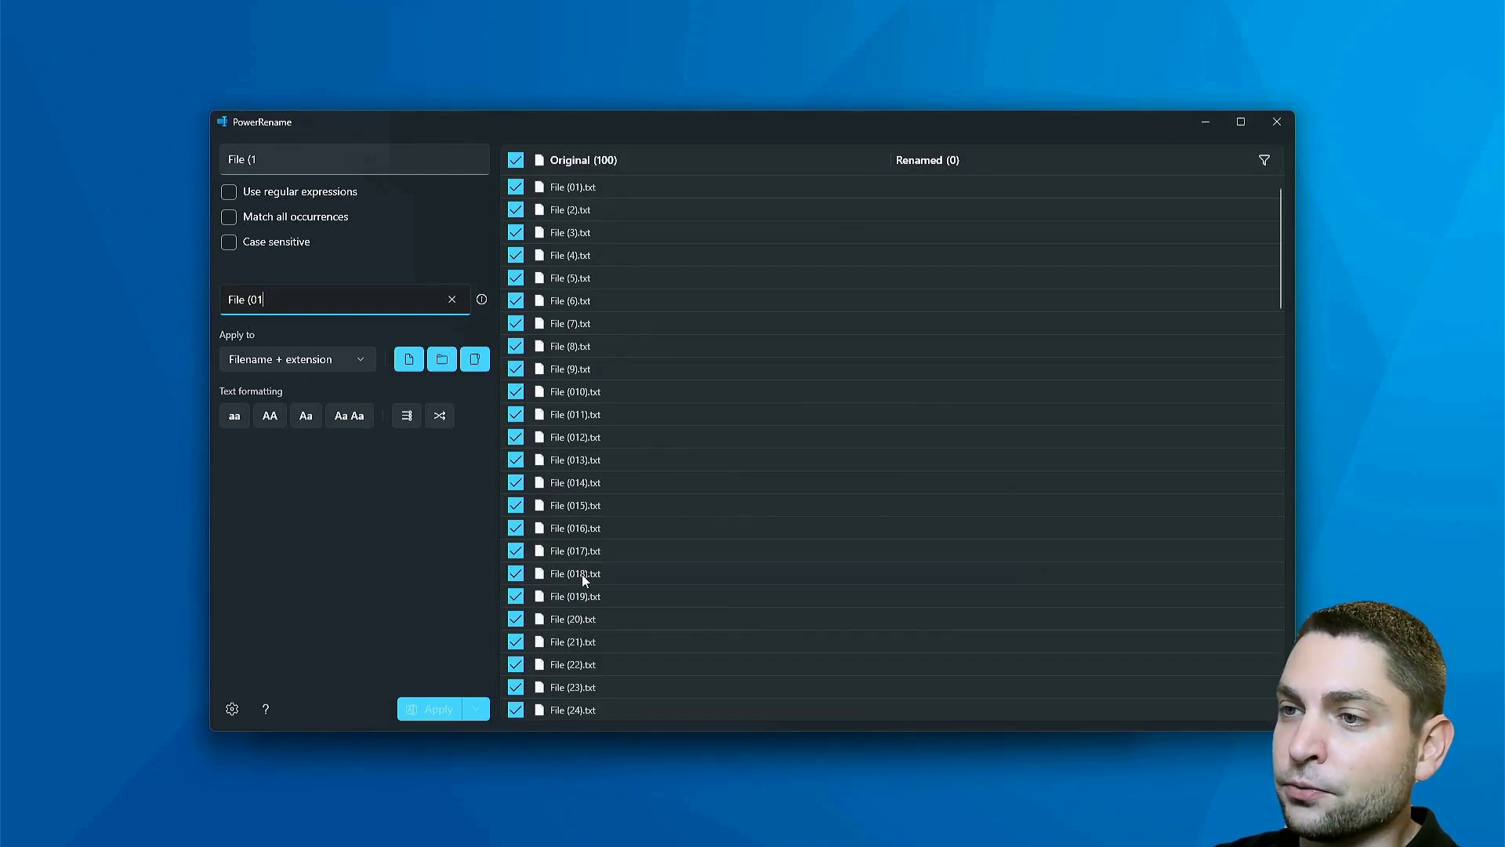
- Check the new names in File Explorer, then enable Use regular expressions in PowerRename
{"action": "key", "text": "alt+Tab"}
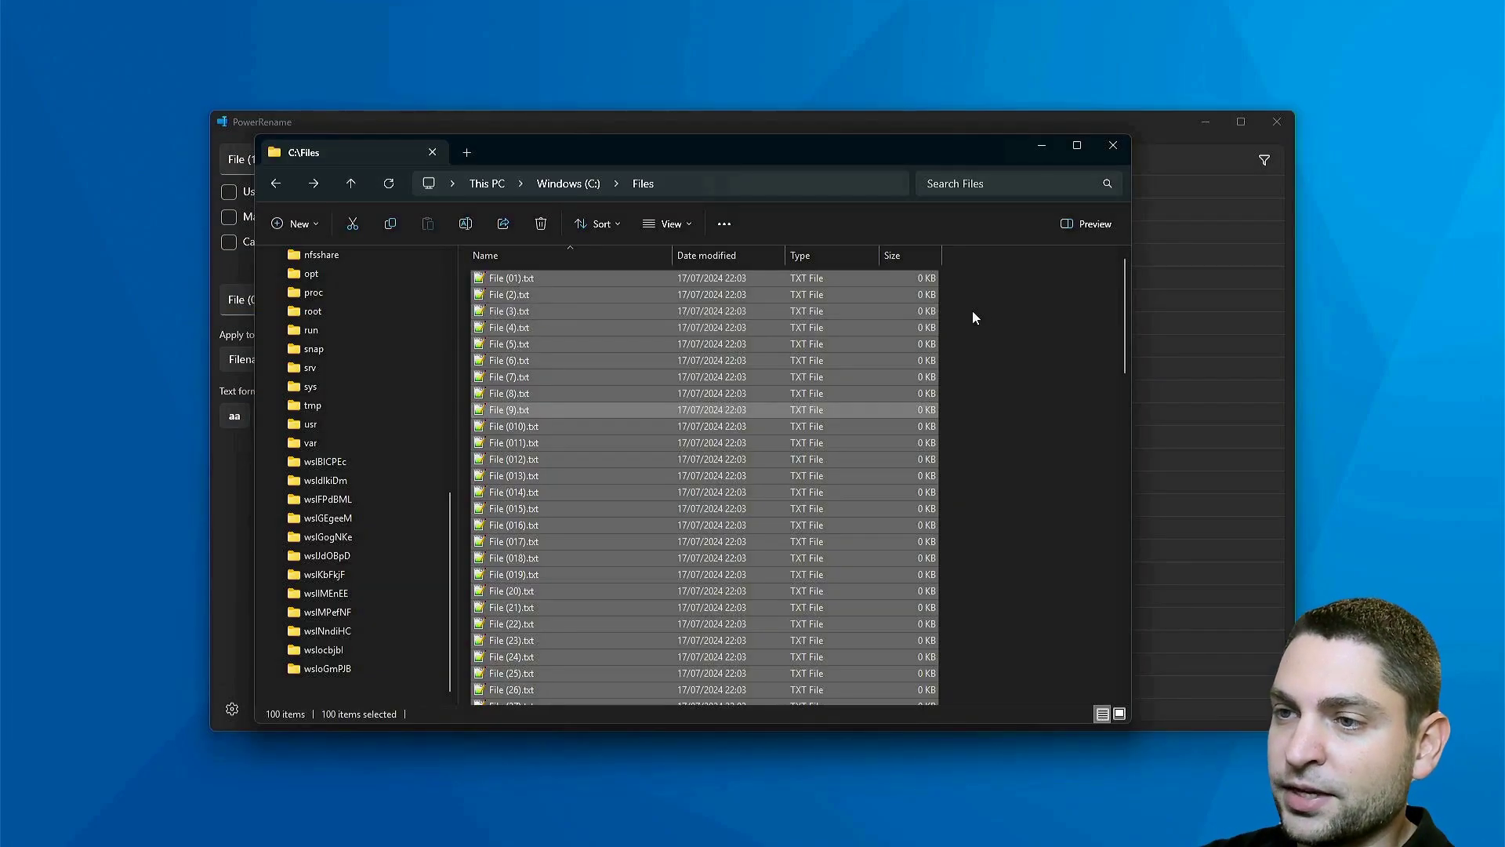
{"action": "left_click", "coordinate": [1038, 312]}
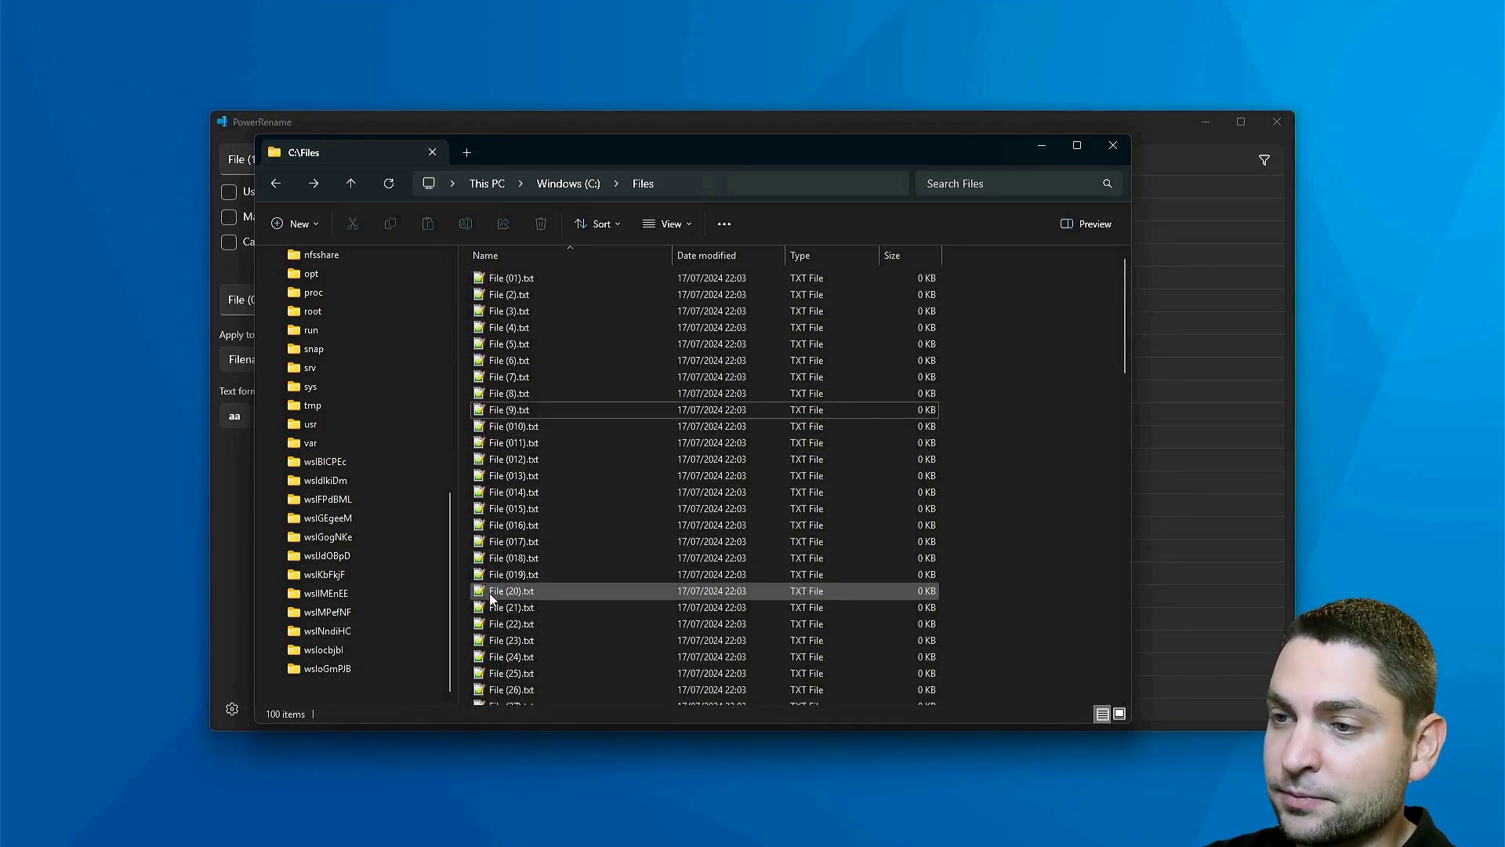
{"action": "left_click", "coordinate": [645, 124]}
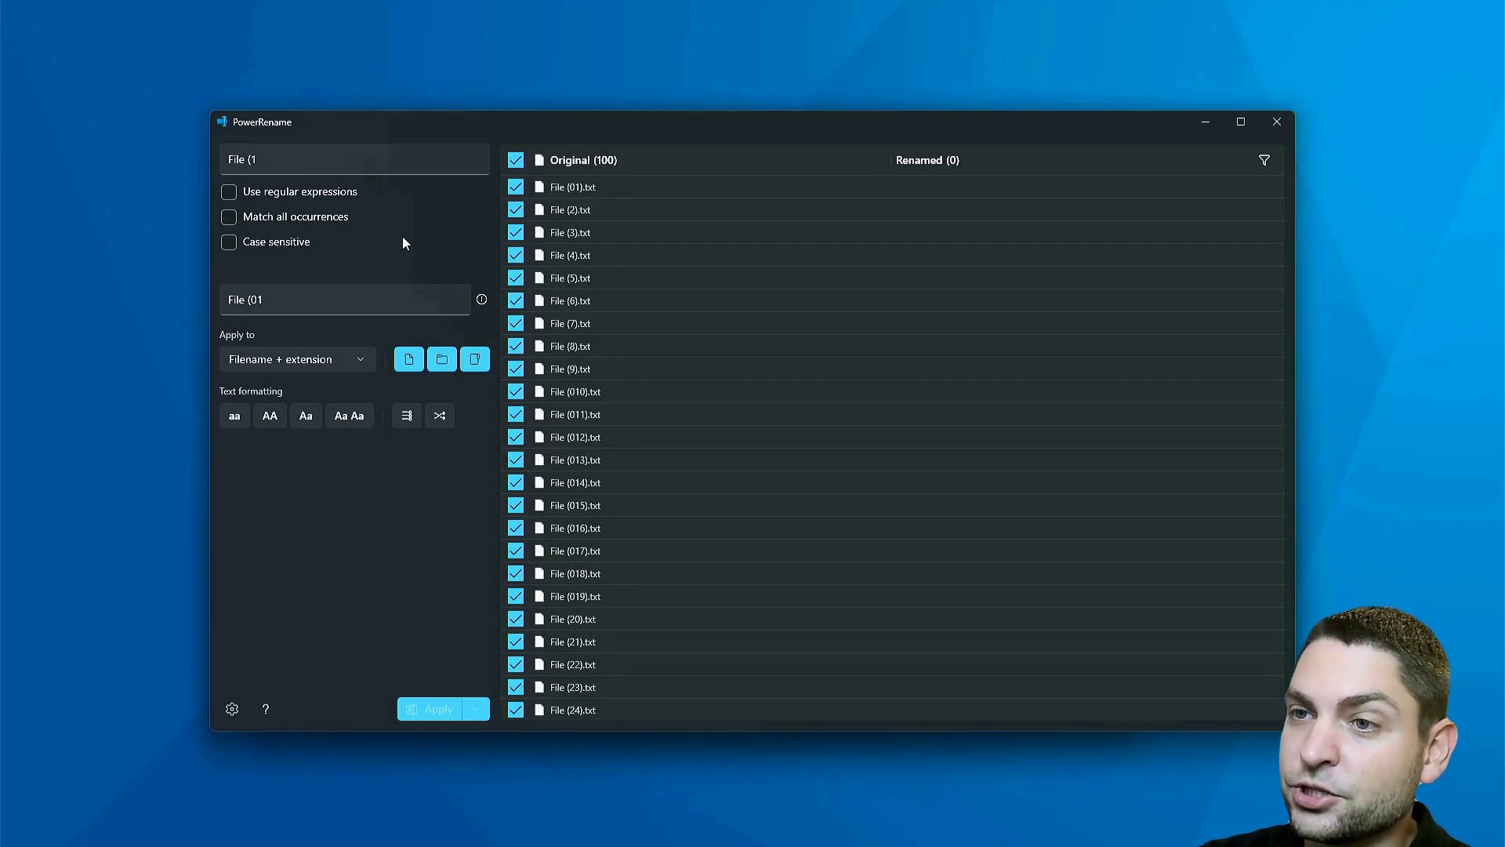
{"action": "left_click", "coordinate": [228, 192]}
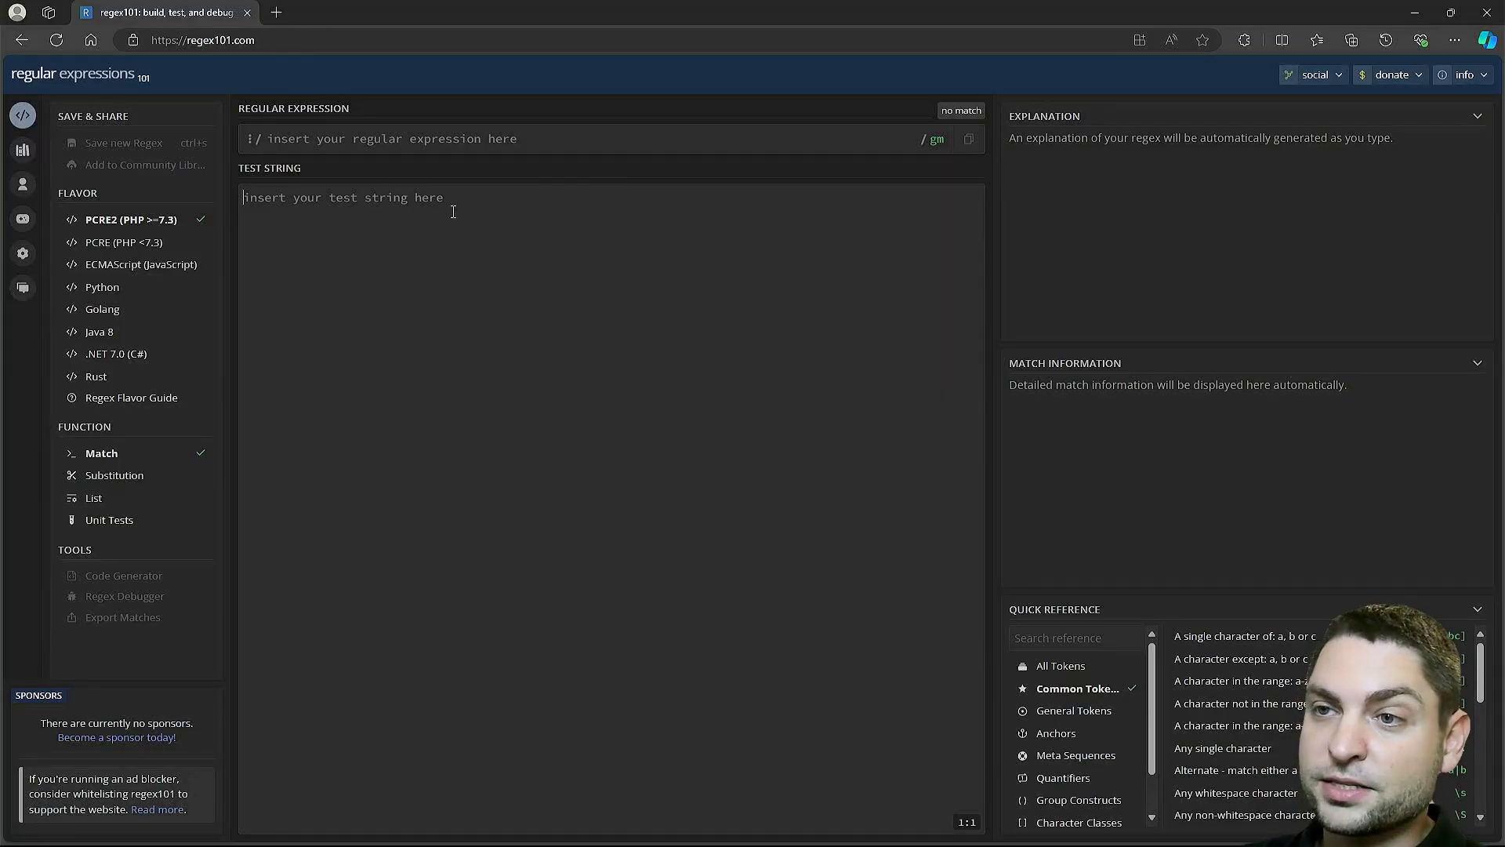
- Enter test string File (10).txt and a pattern matching bracketed digits and the extension
{"action": "left_click", "coordinate": [414, 228]}
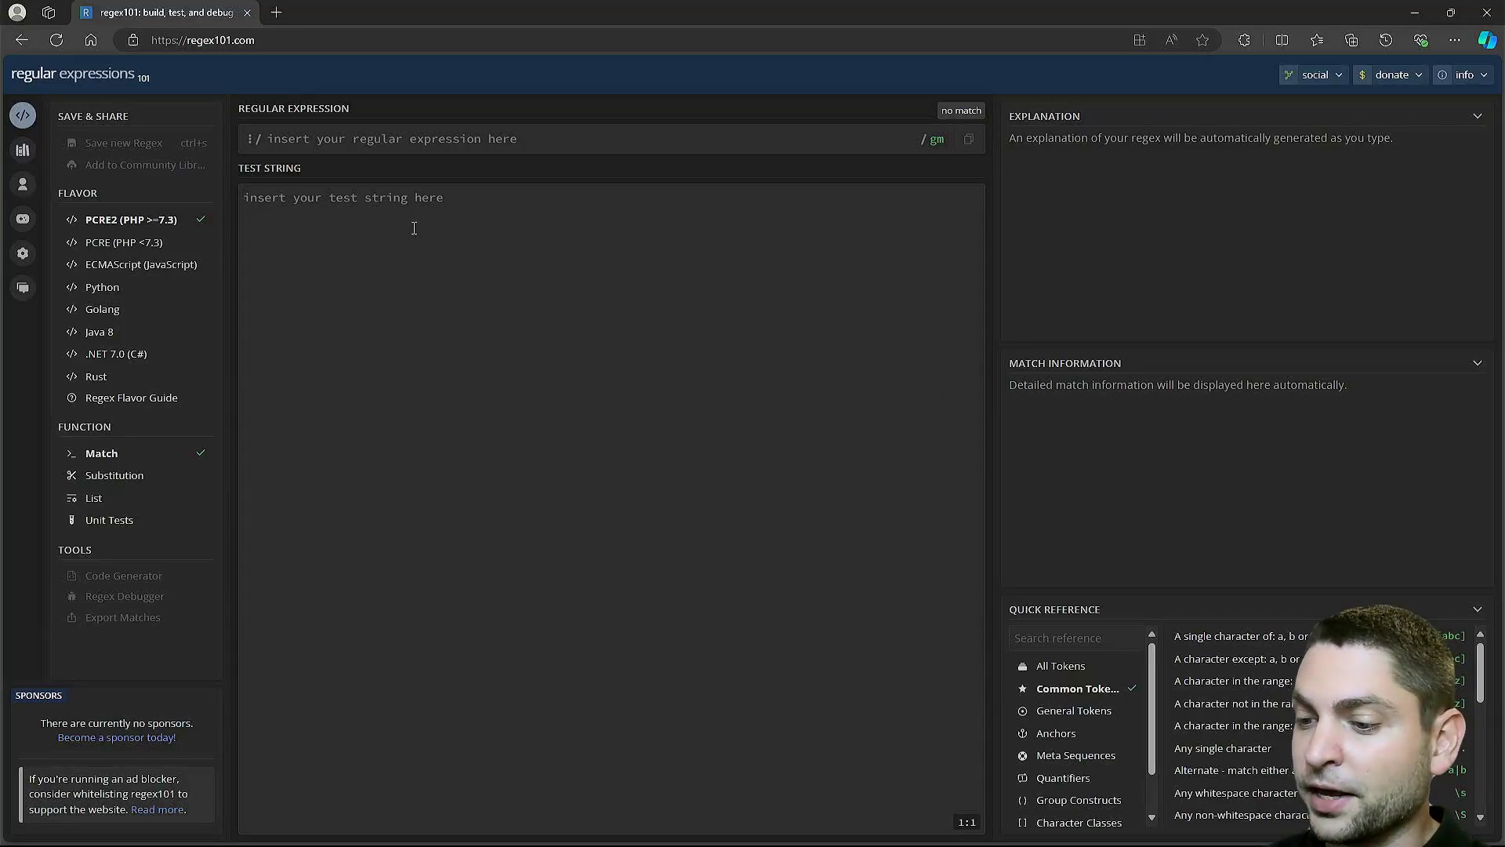
{"action": "type", "text": "File (10"}
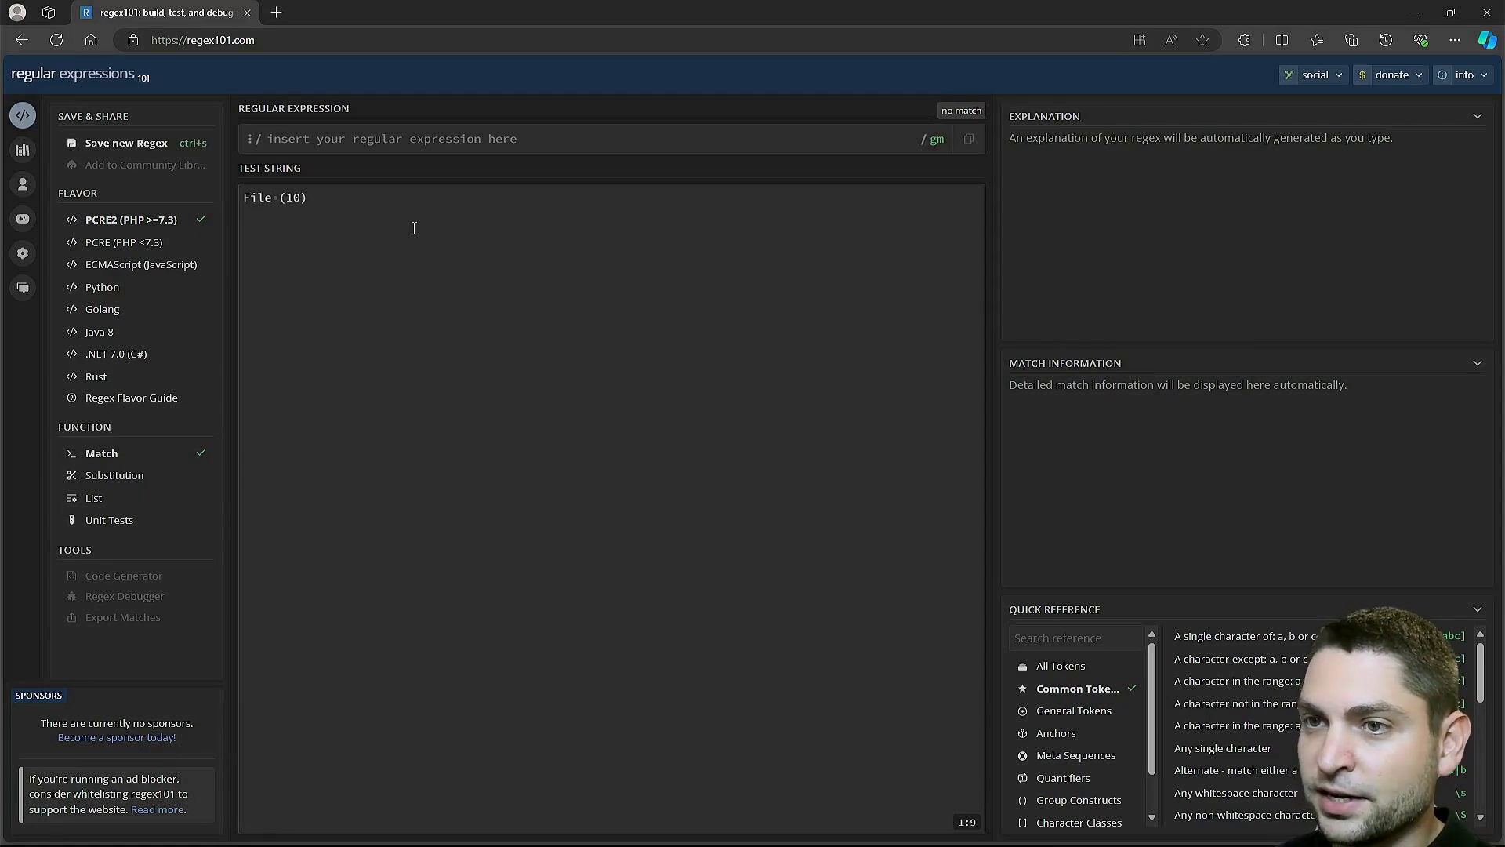
{"action": "type", "text": ").txt"}
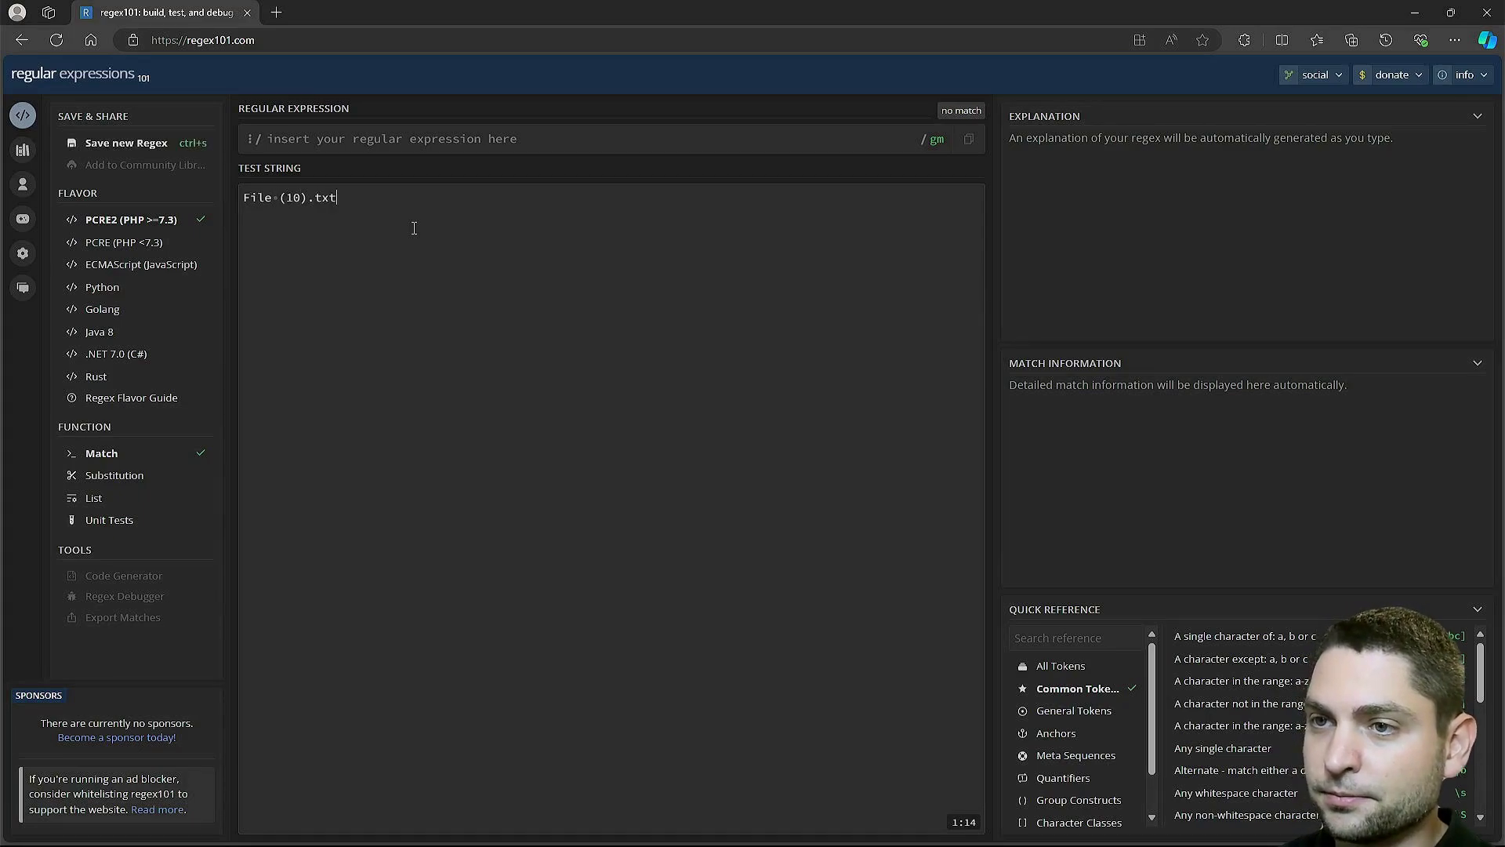
{"action": "left_click", "coordinate": [375, 142]}
{"action": "type", "text": ".*"}
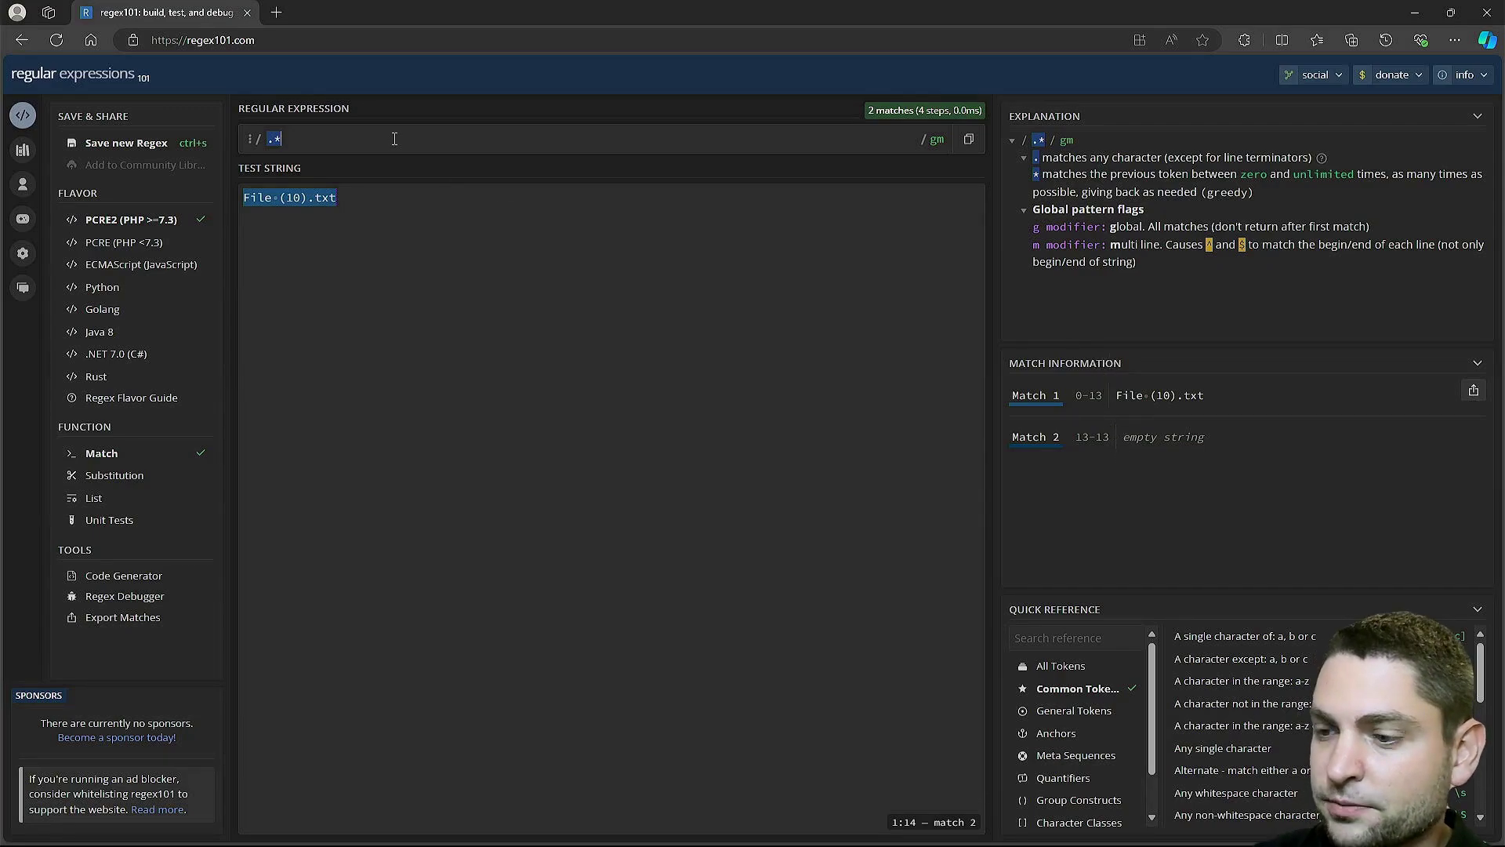
{"action": "type", "text": "\\("}
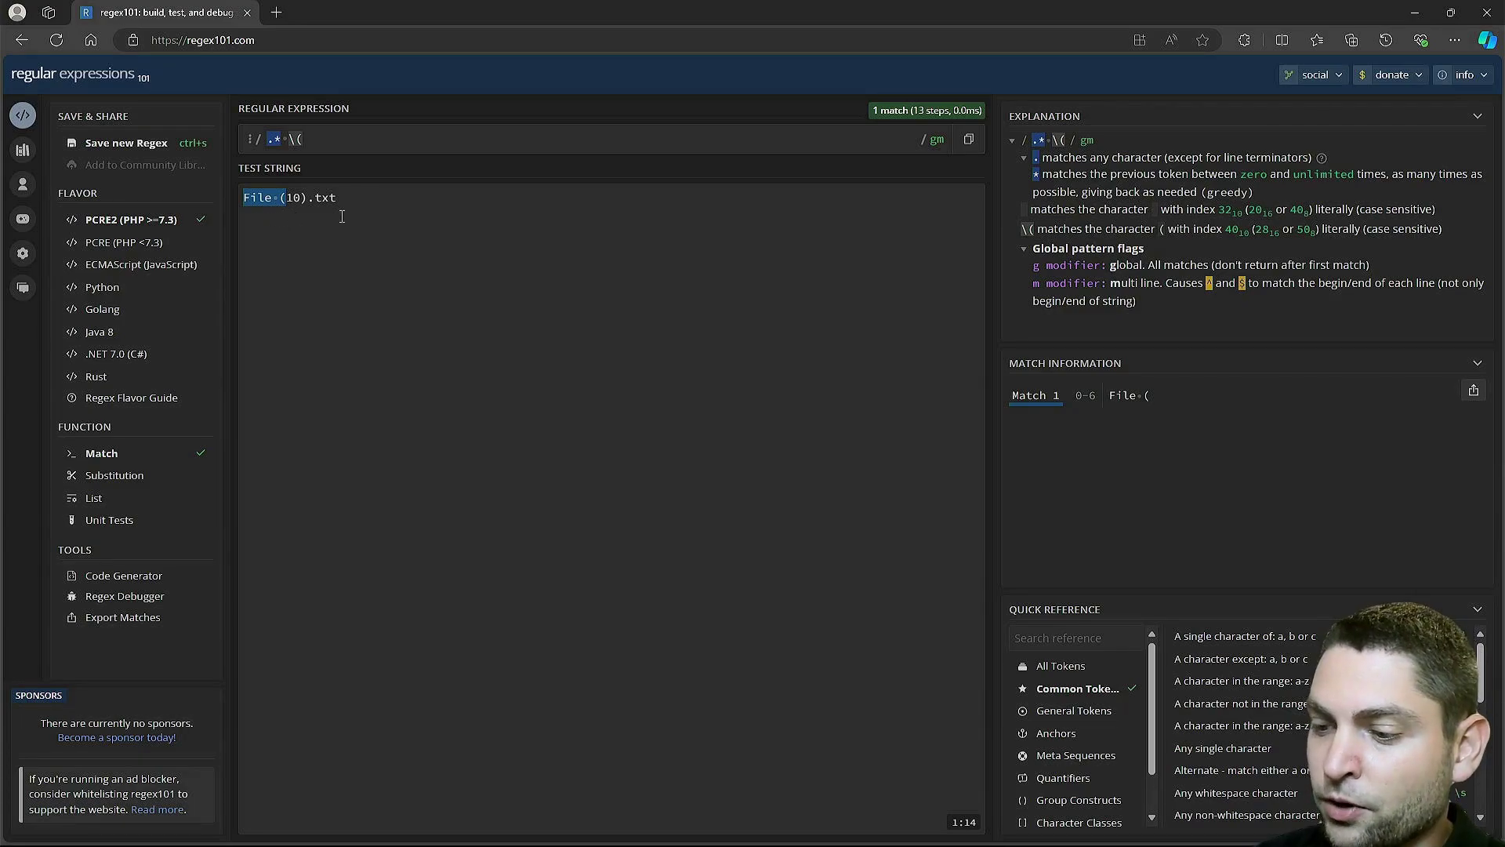
{"action": "type", "text": "\\d\\d\\d"}
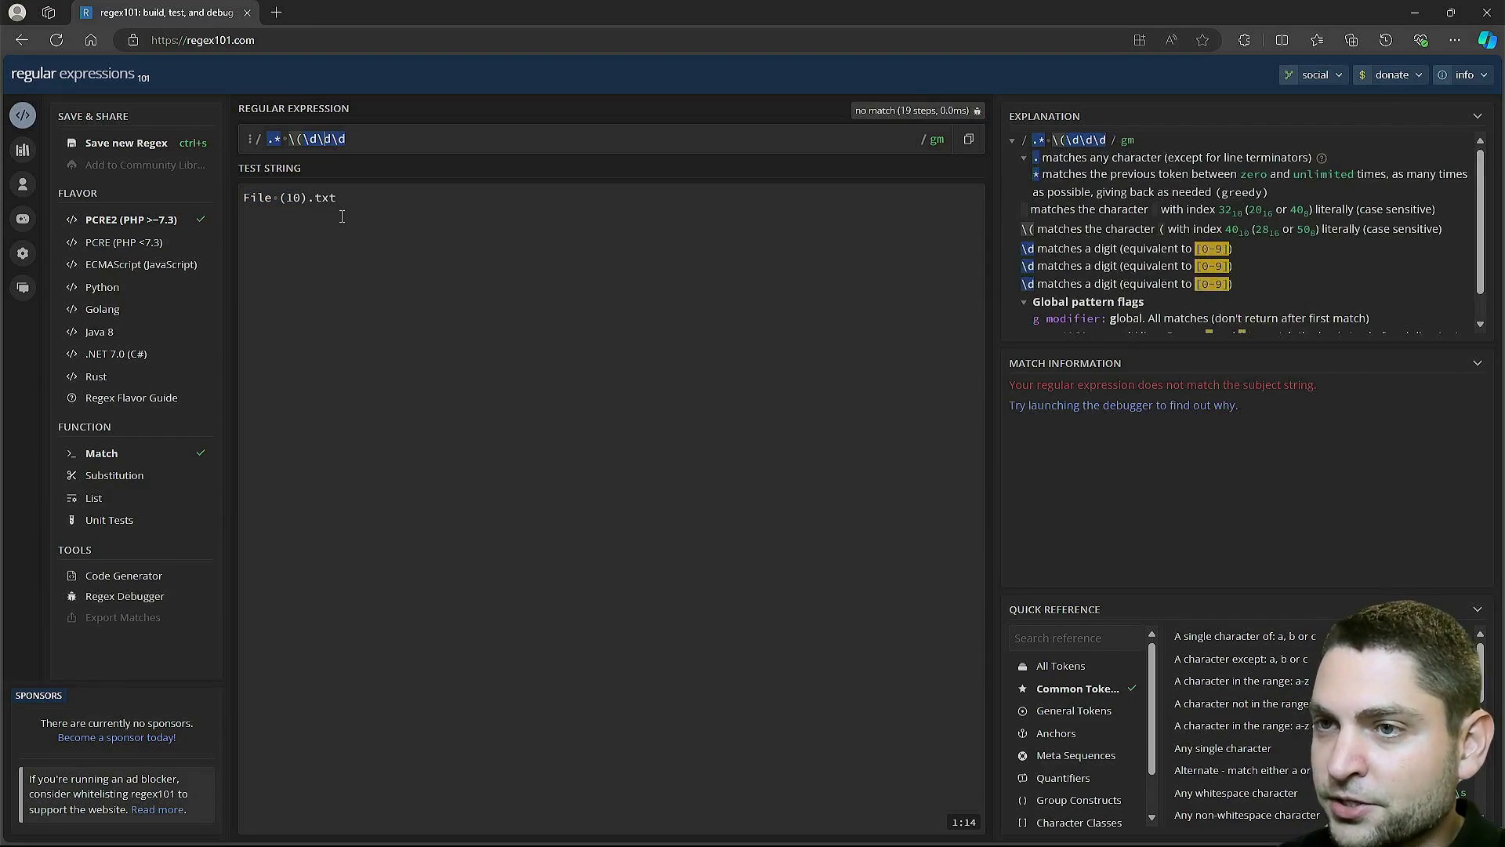
{"action": "type", "text": "?"}
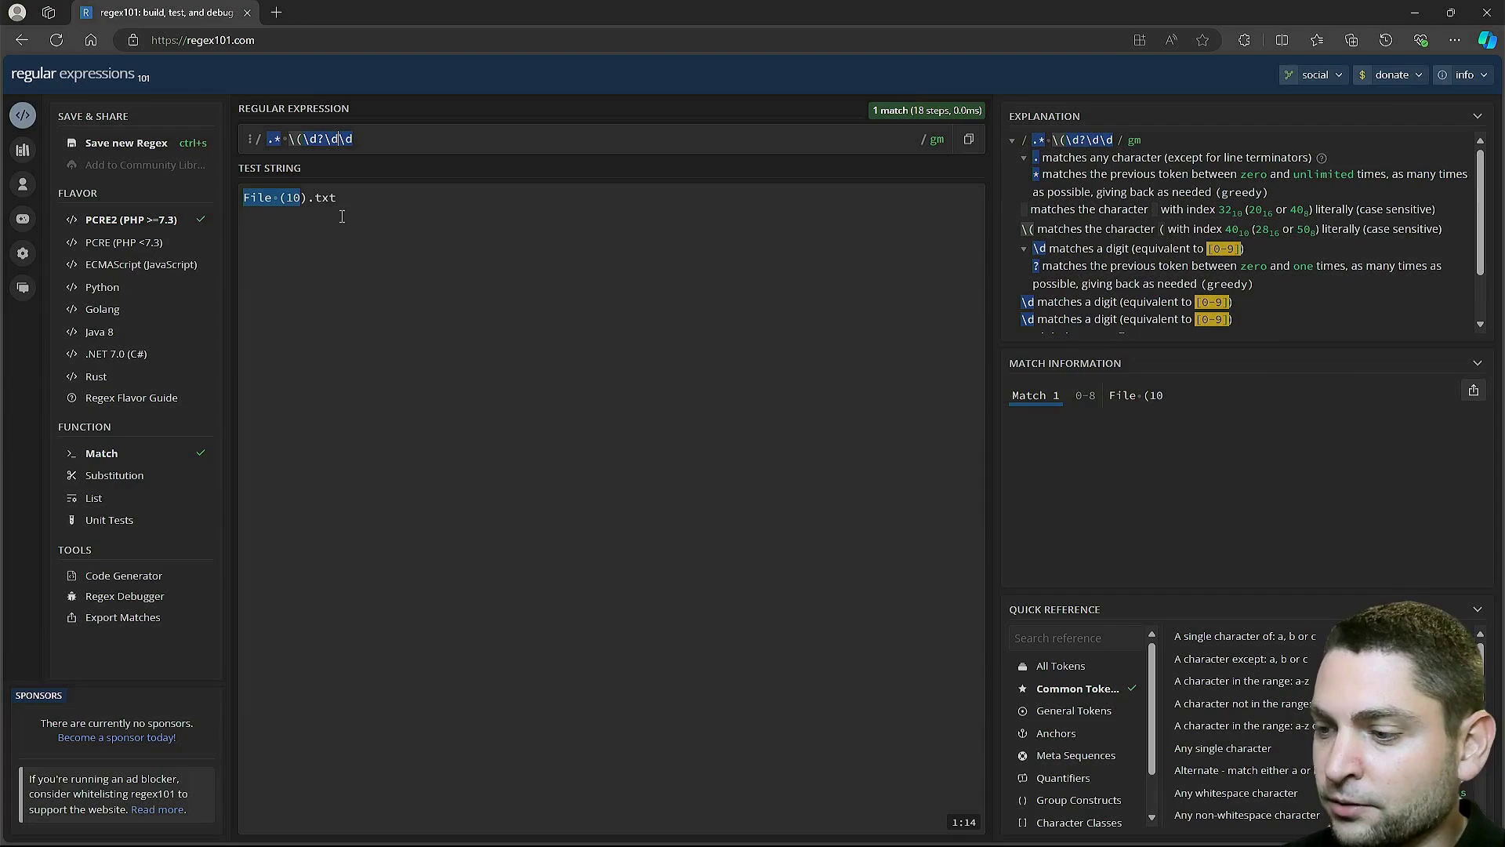
{"action": "type", "text": "?"}
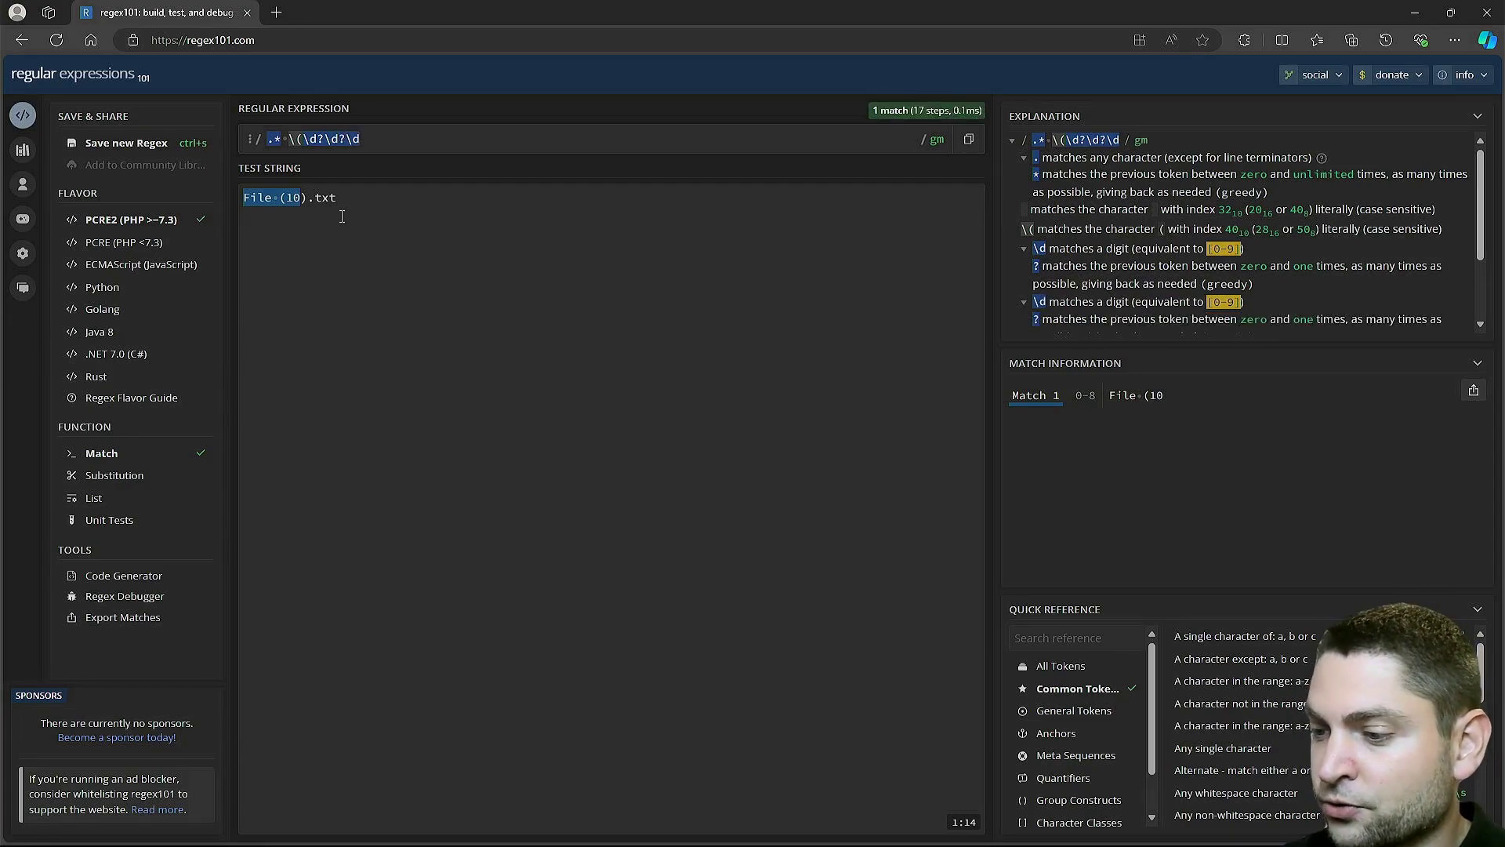
{"action": "type", "text": "\\)"}
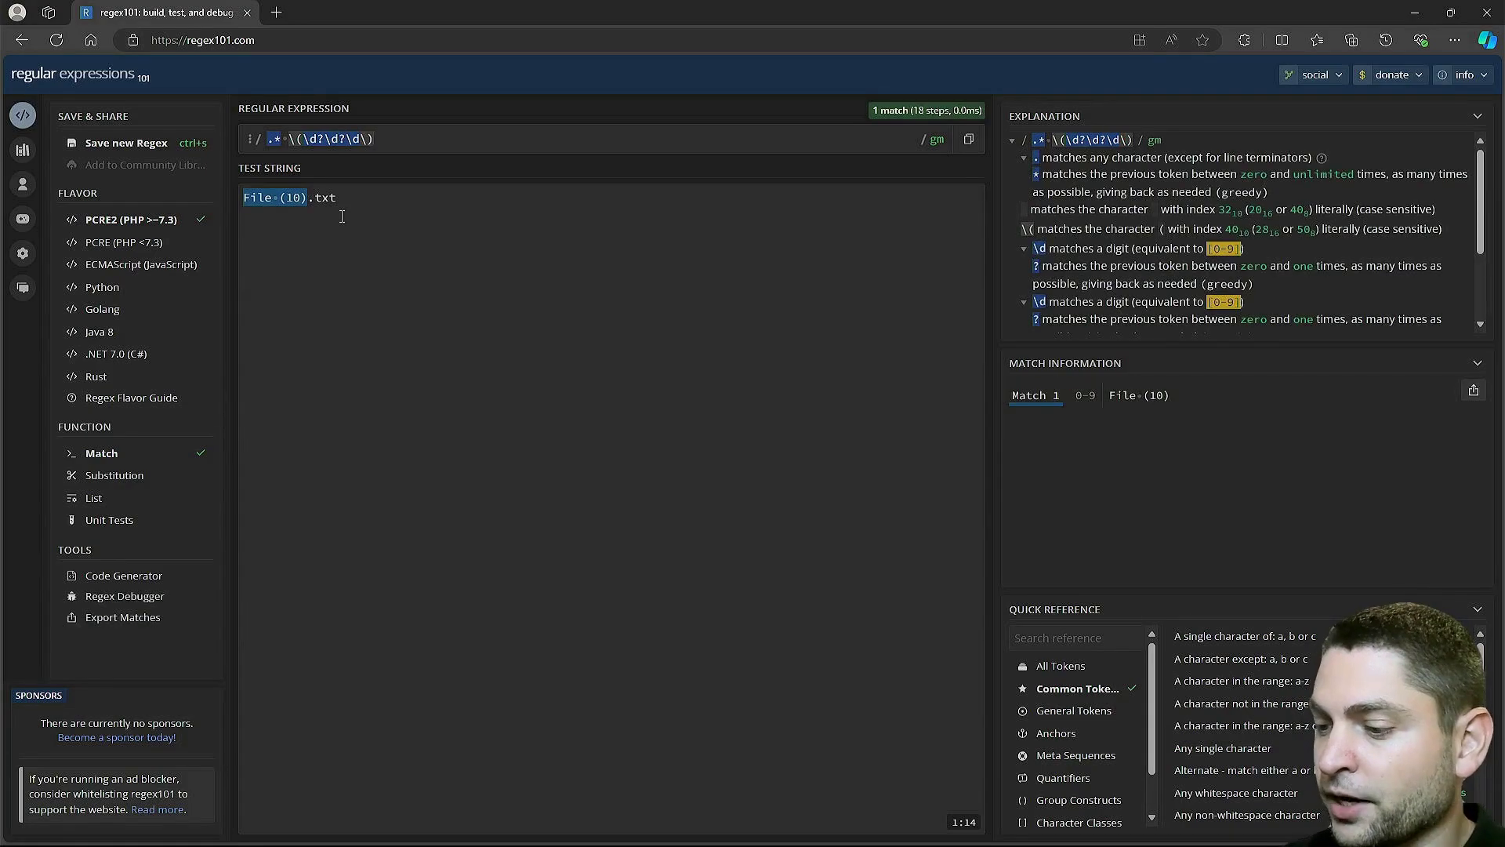
{"action": "type", "text": "\\."}
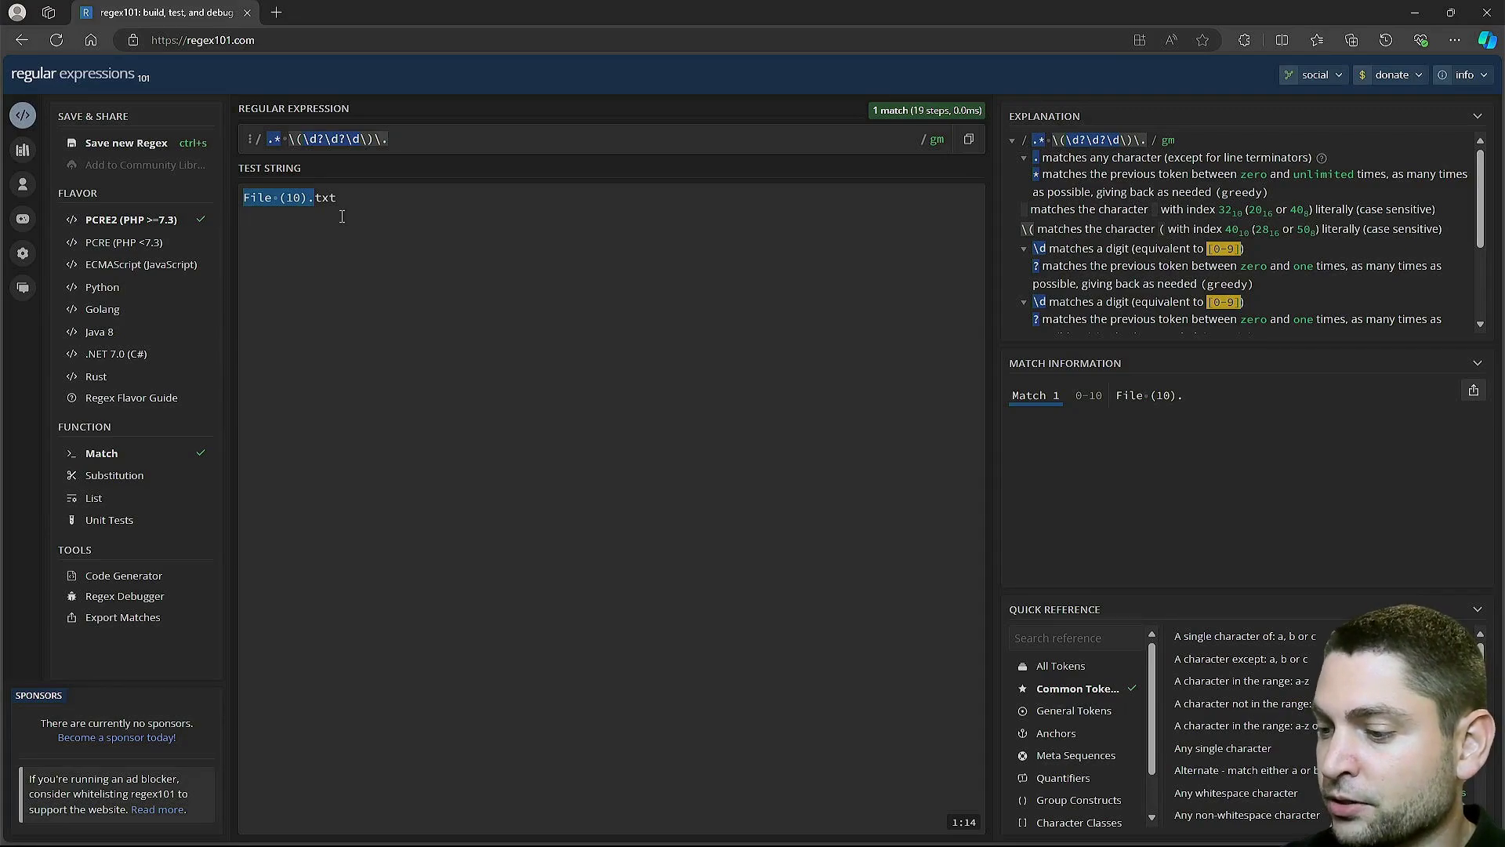
{"action": "type", "text": ".*"}
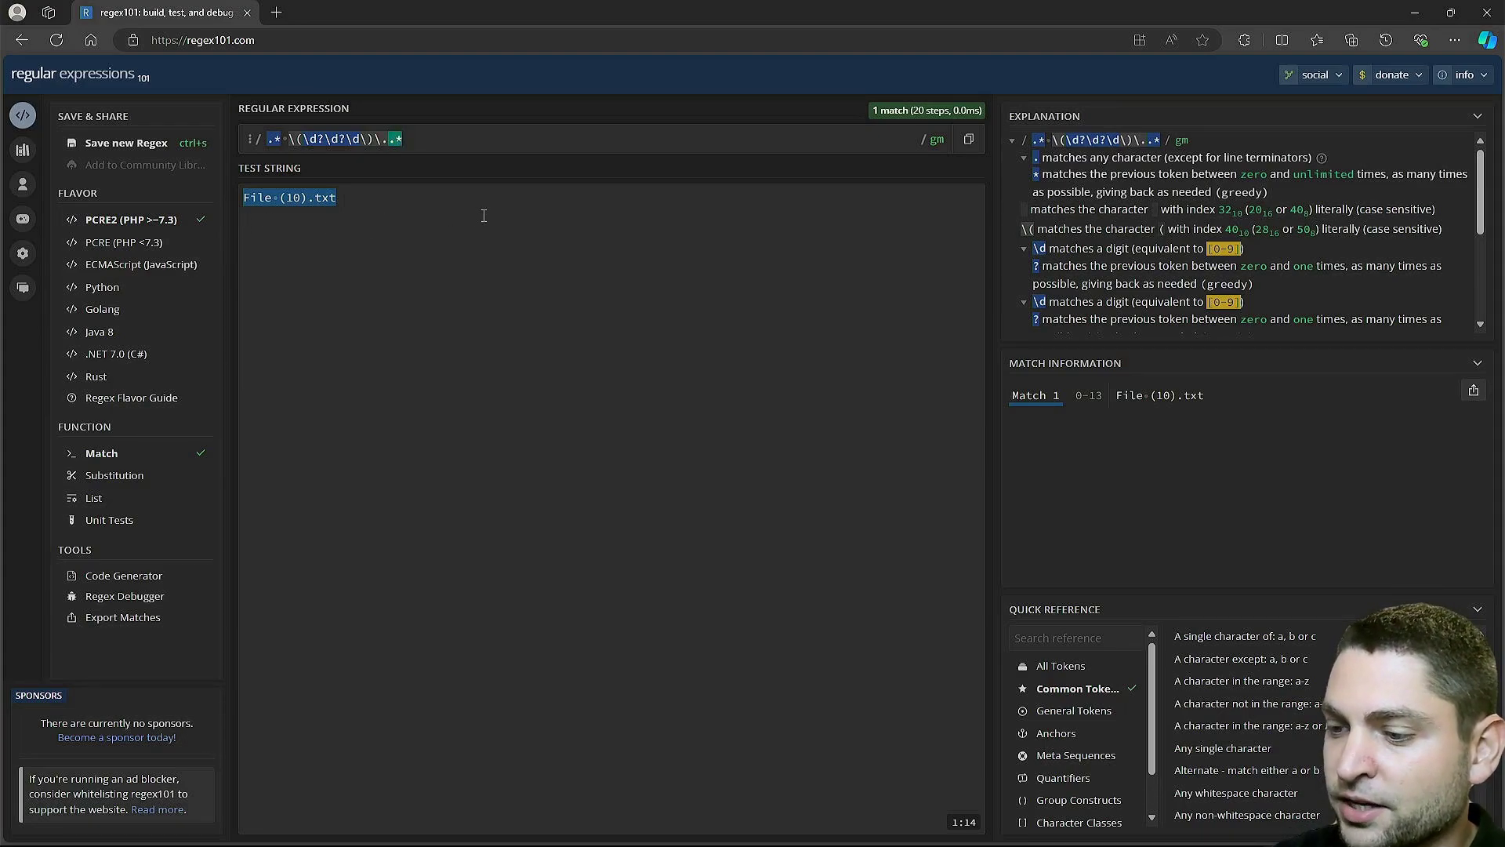
- Add capture groups (.*) and ()\.() around the digits and extension in the pattern
{"action": "type", "text": "(.*"}
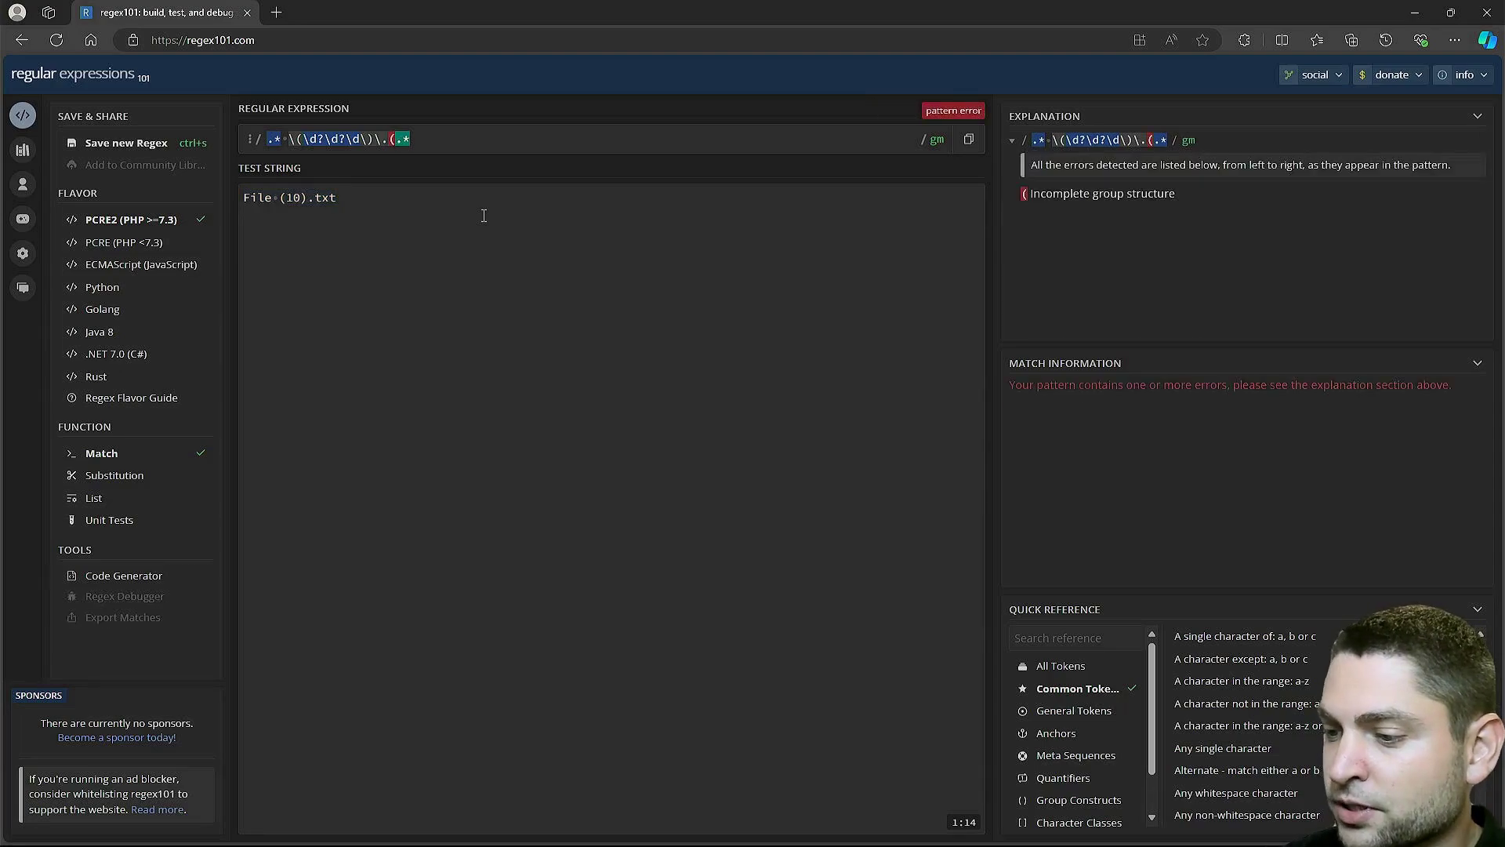
{"action": "type", "text": ")"}
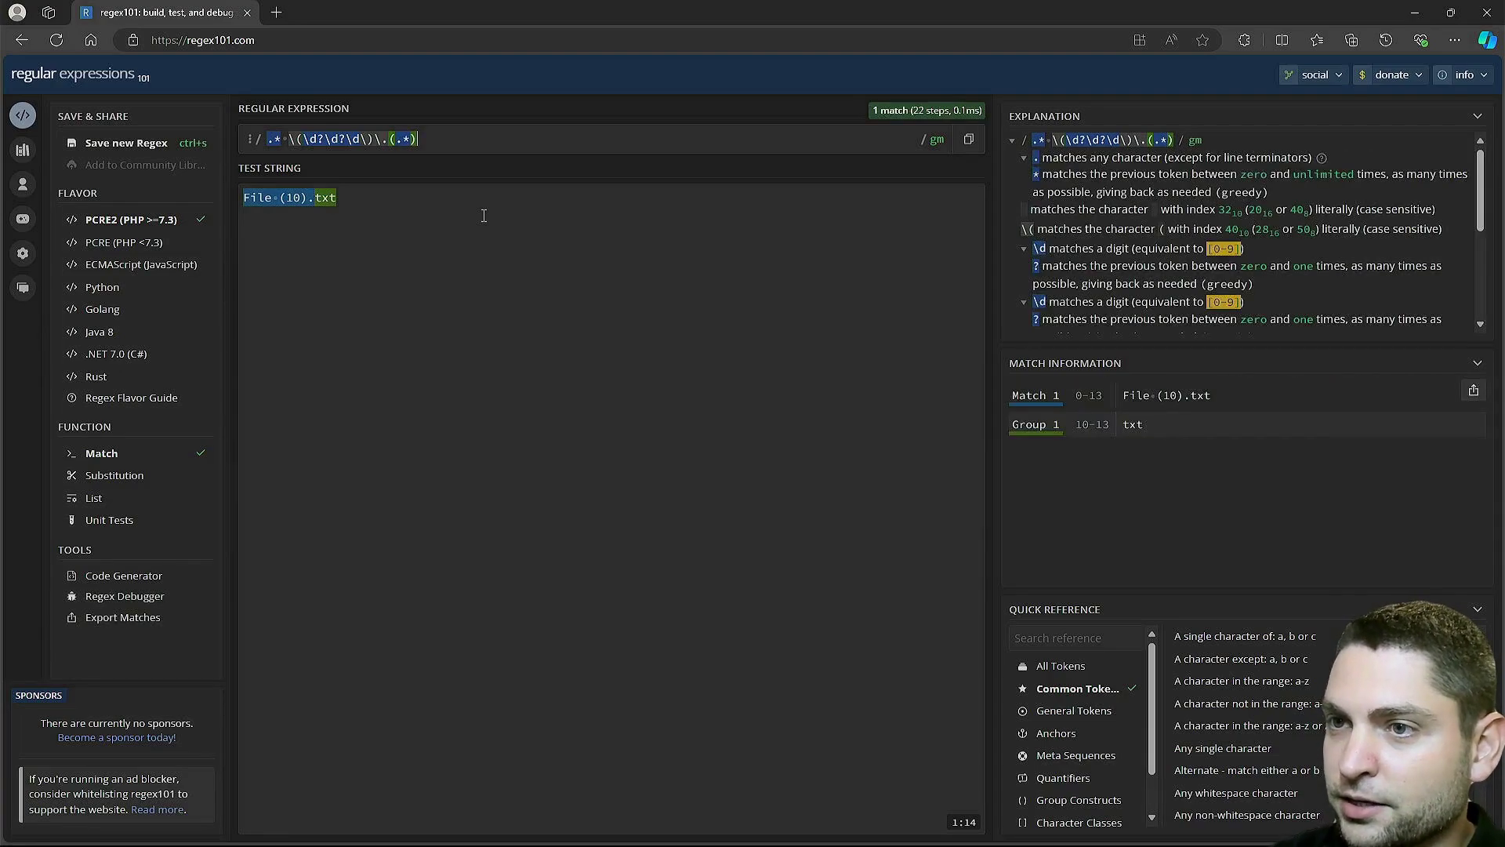
{"action": "key", "text": "Left"}
{"action": "key", "text": "Left"}
{"action": "key", "text": "Left"}
{"action": "key", "text": "Left"}
{"action": "key", "text": "Left"}
{"action": "key", "text": "Left"}
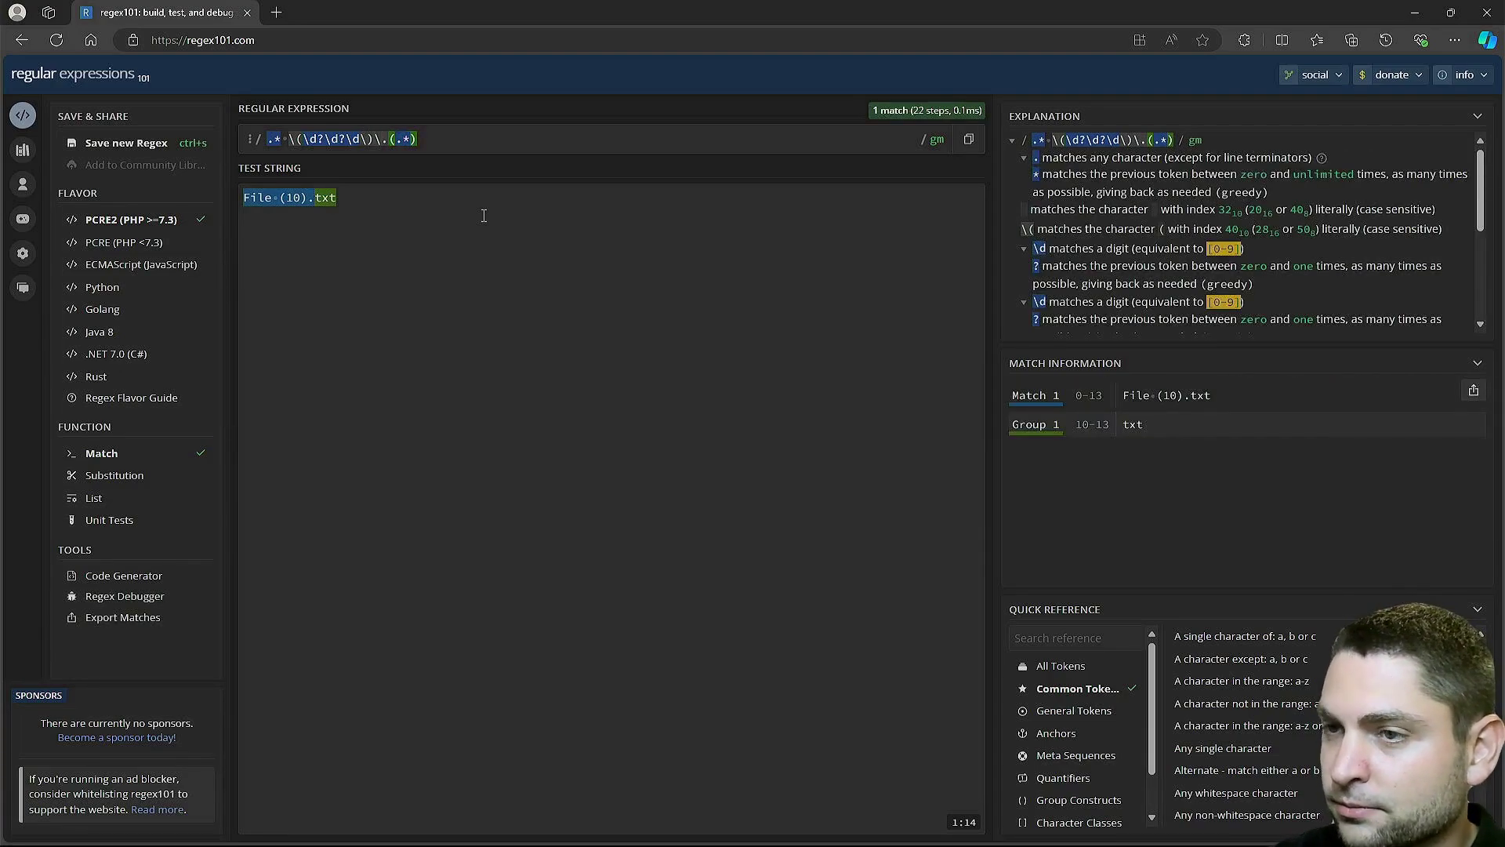
{"action": "type", "text": ")\\."}
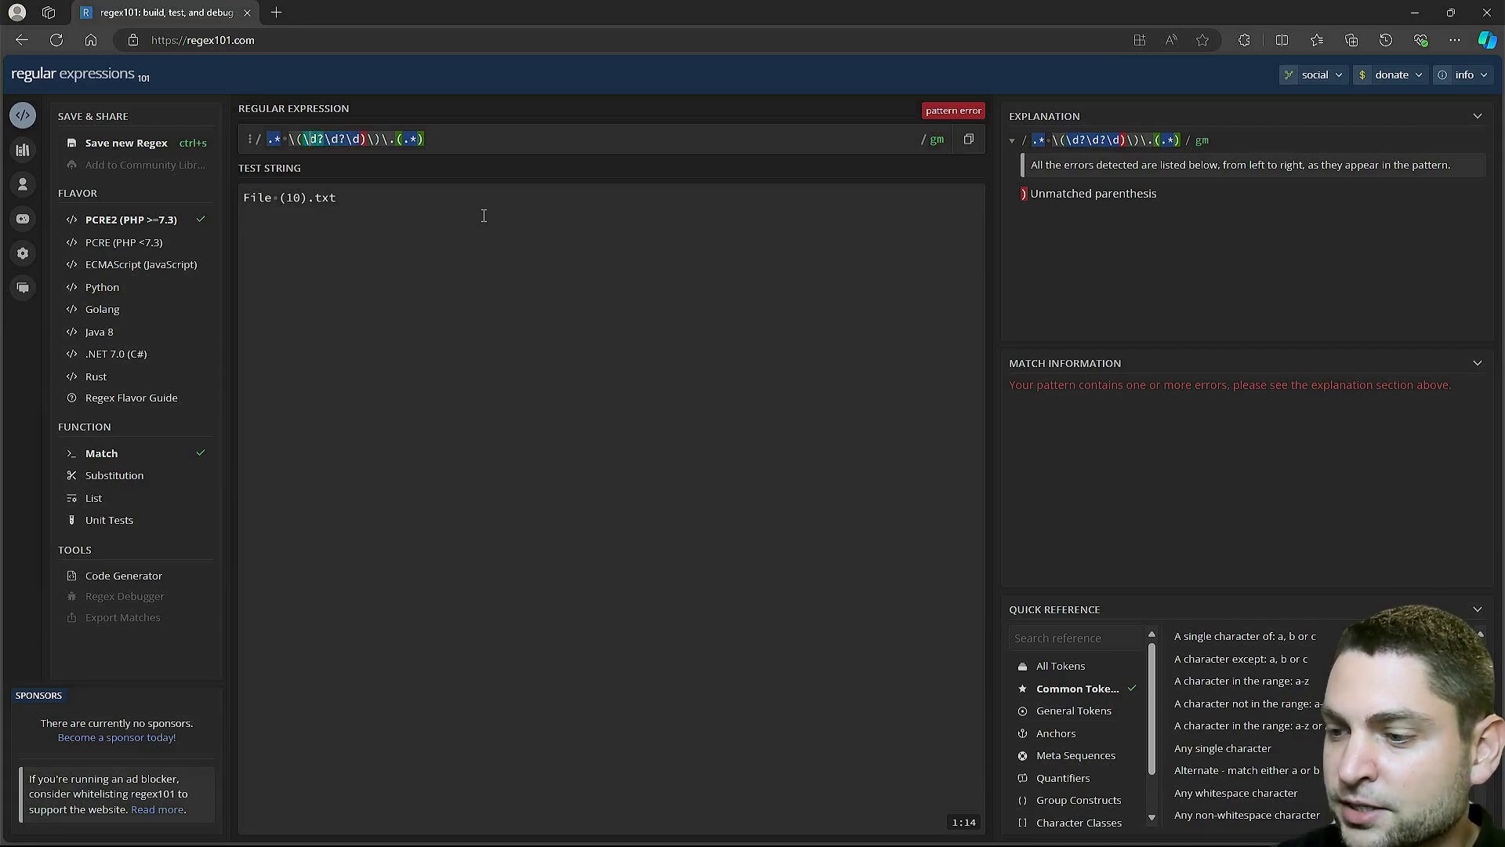
{"action": "type", "text": "("}
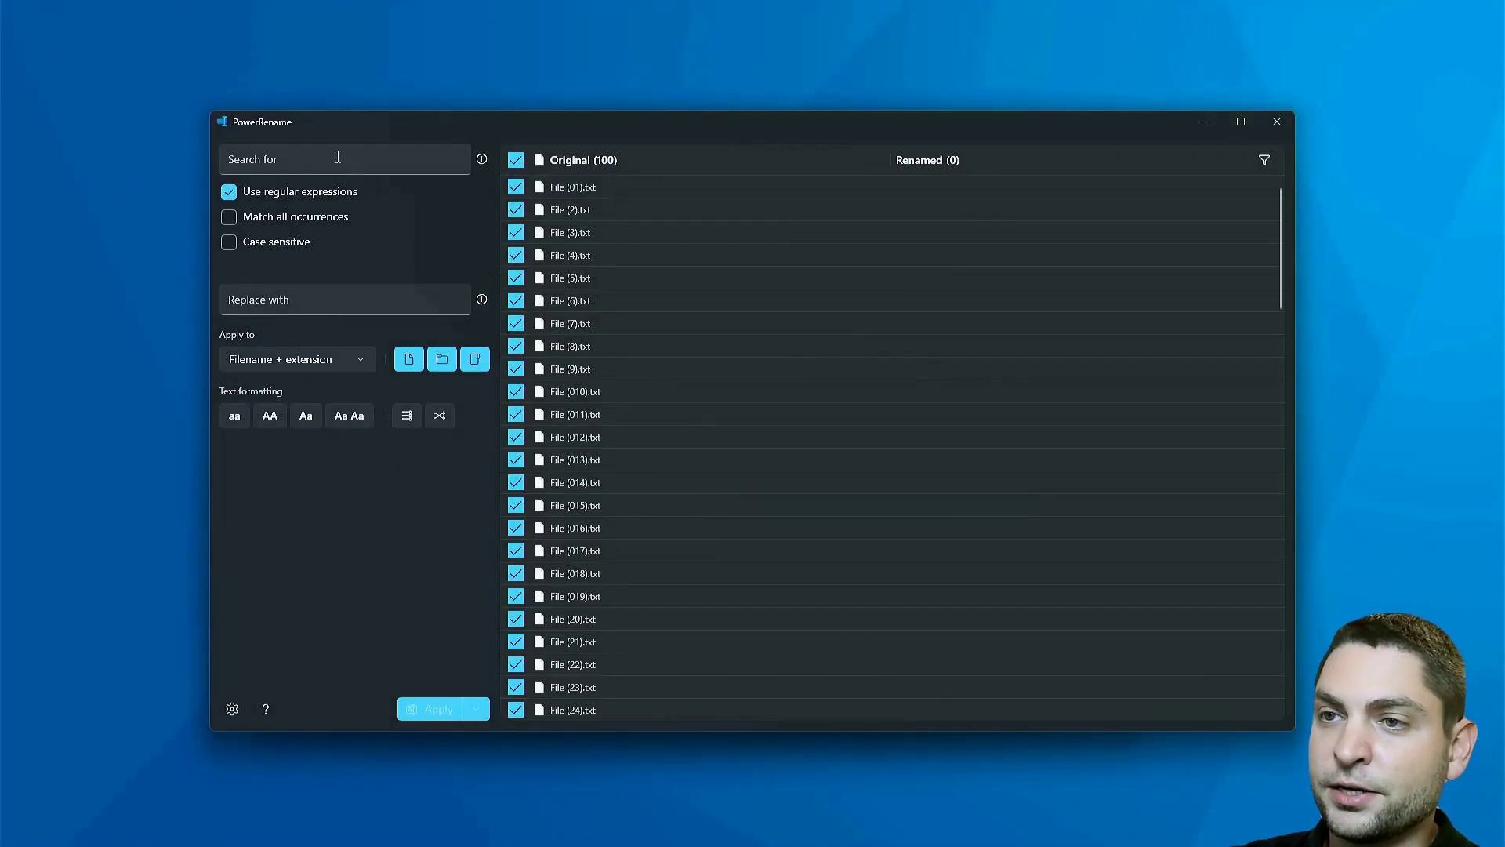
- Paste the tested regex into Search for and enter test_$1.$2 as the replacement
{"action": "left_click", "coordinate": [338, 157]}
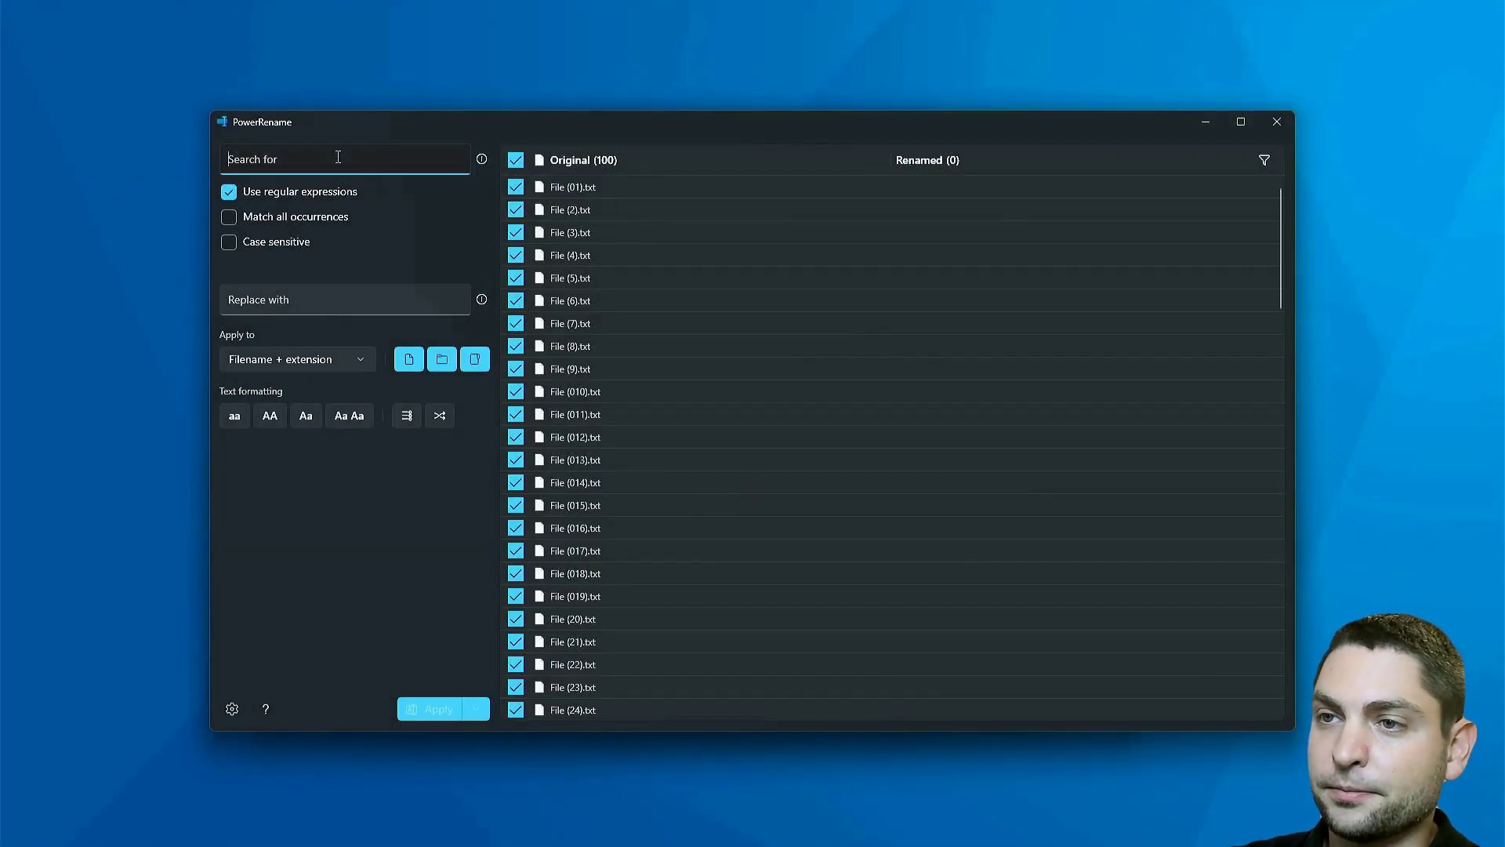
{"action": "type", "text": ".* \\((\\d?\\d?\\d)\\)\\.(.*)"}
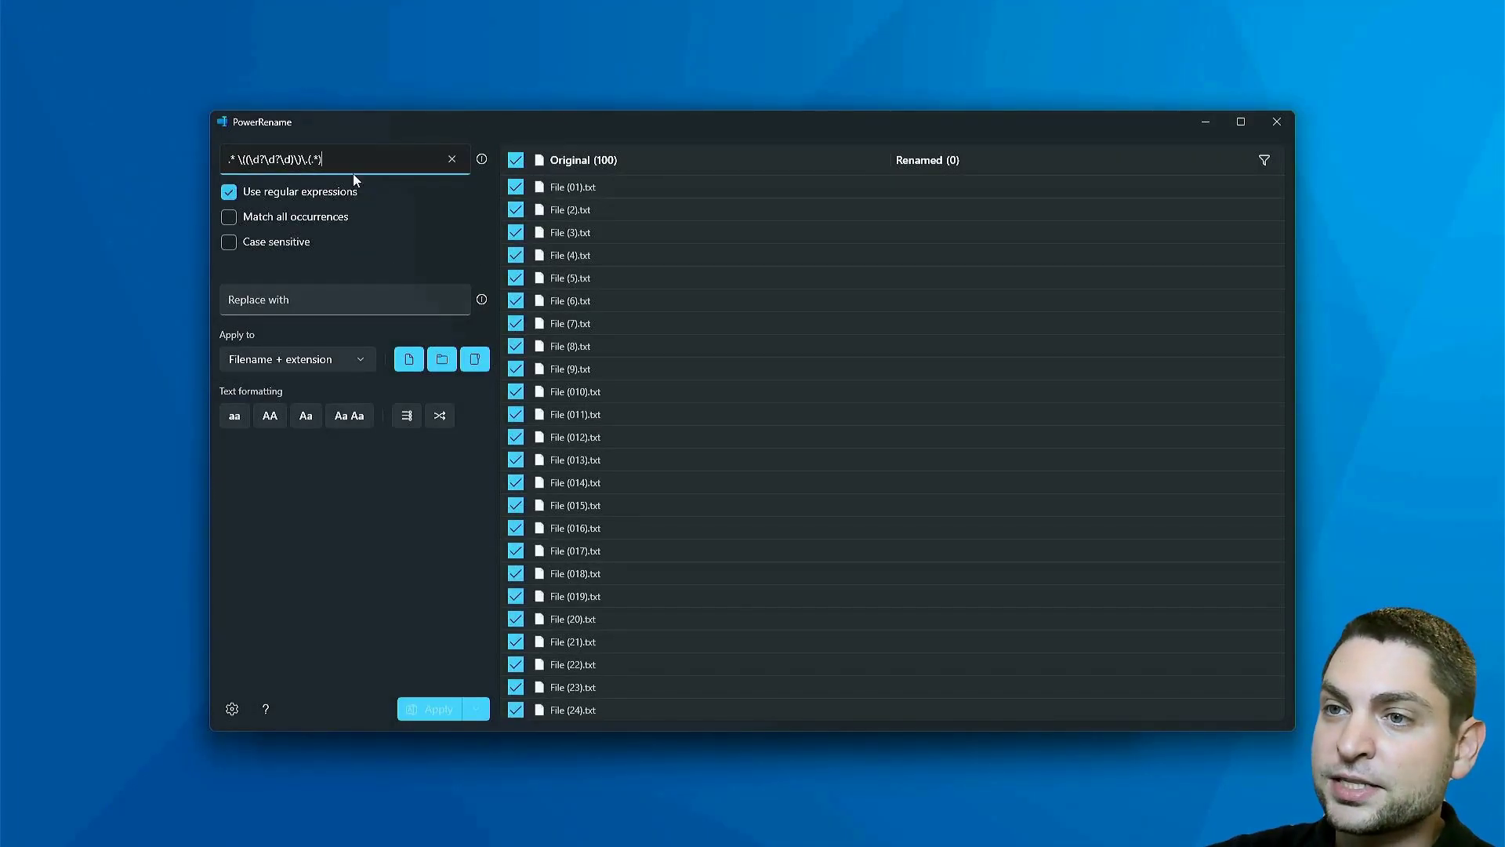
{"action": "left_click", "coordinate": [326, 299]}
{"action": "type", "text": "test_"}
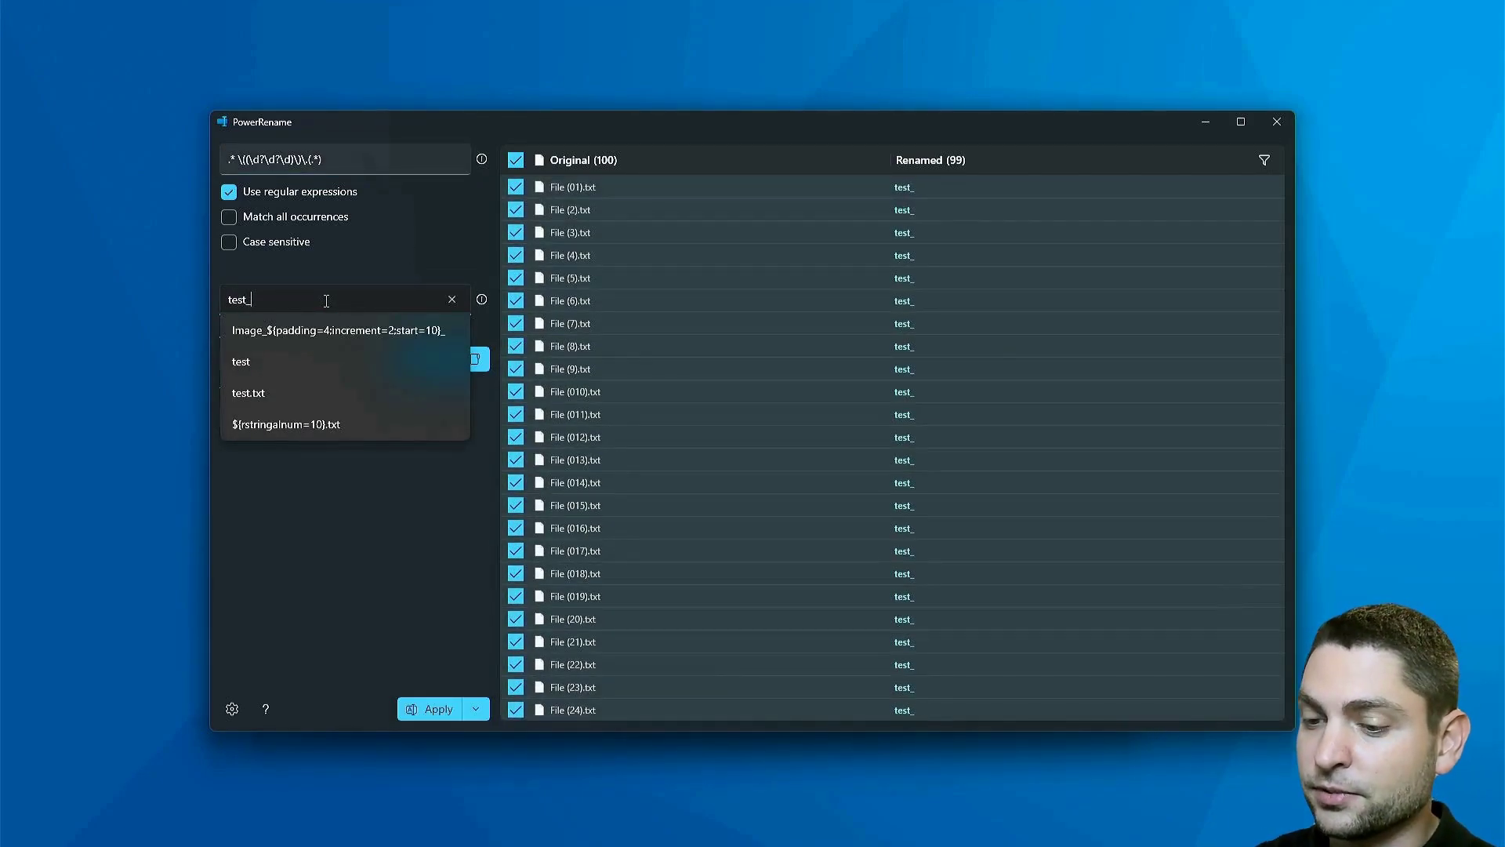
{"action": "type", "text": "$1"}
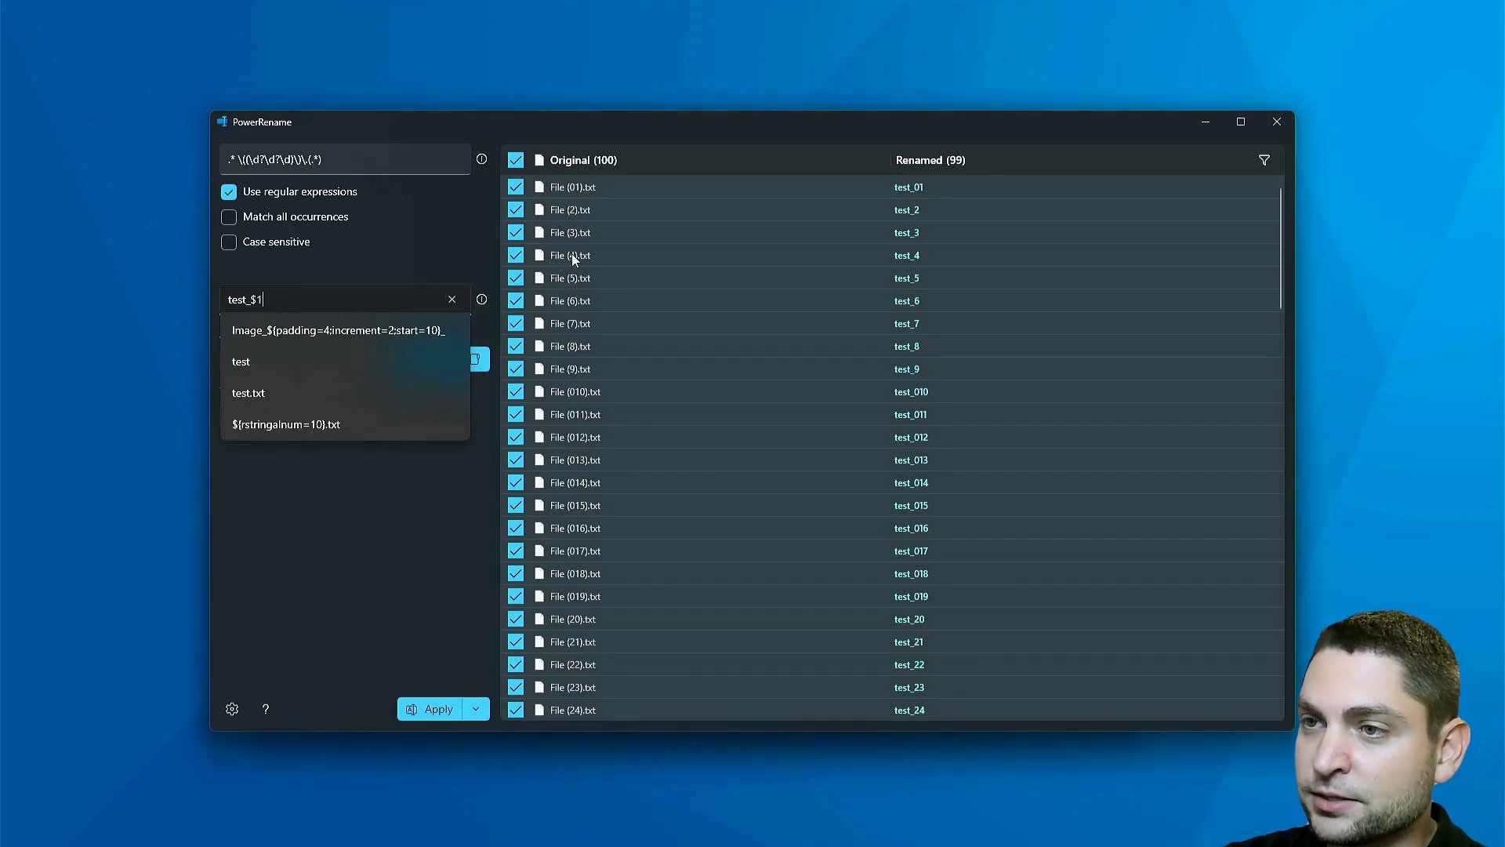
{"action": "type", "text": "."}
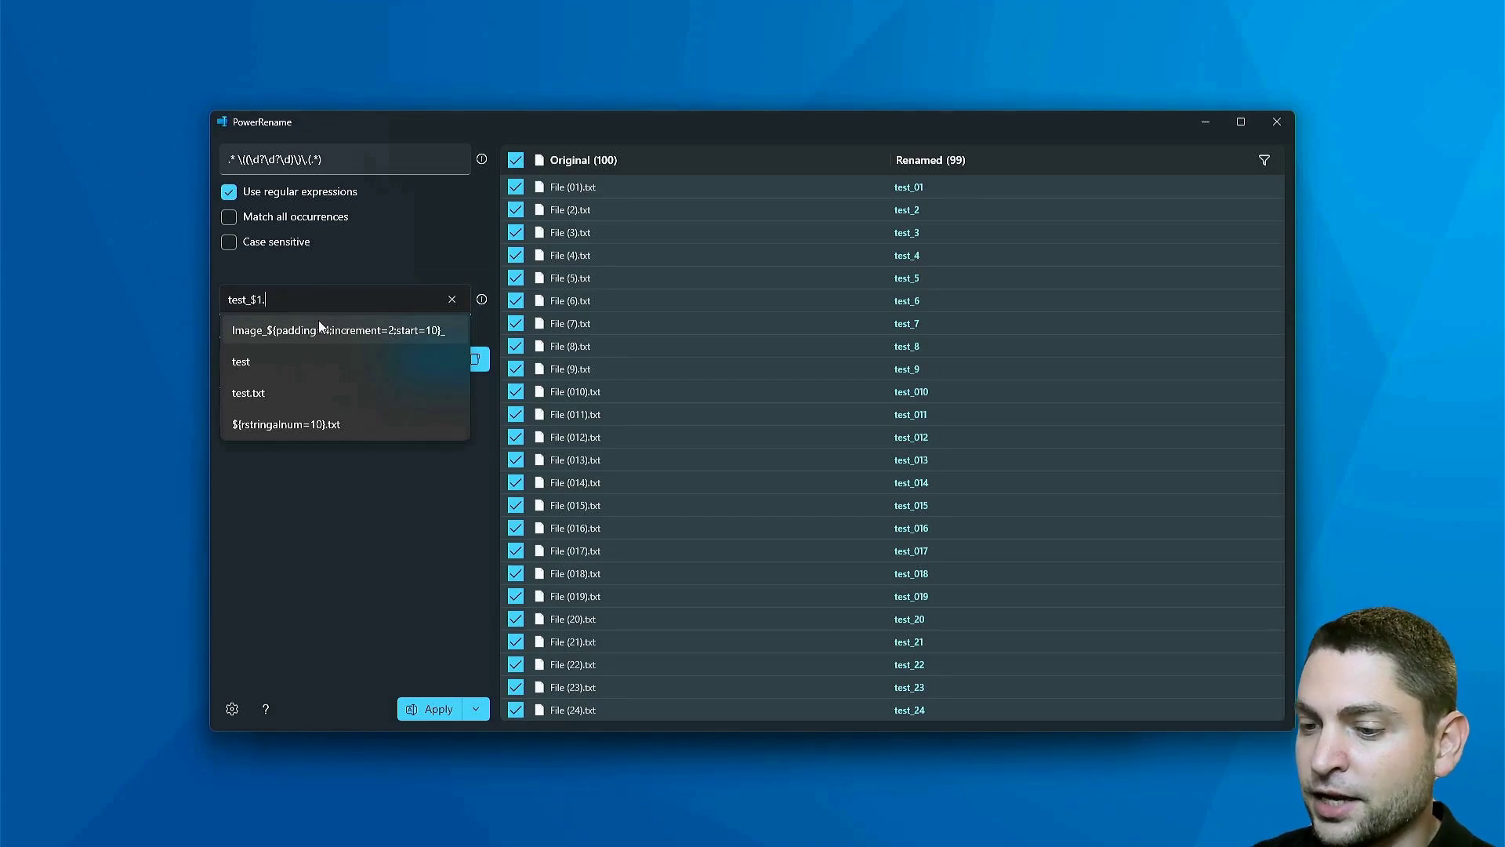
{"action": "type", "text": "$2"}
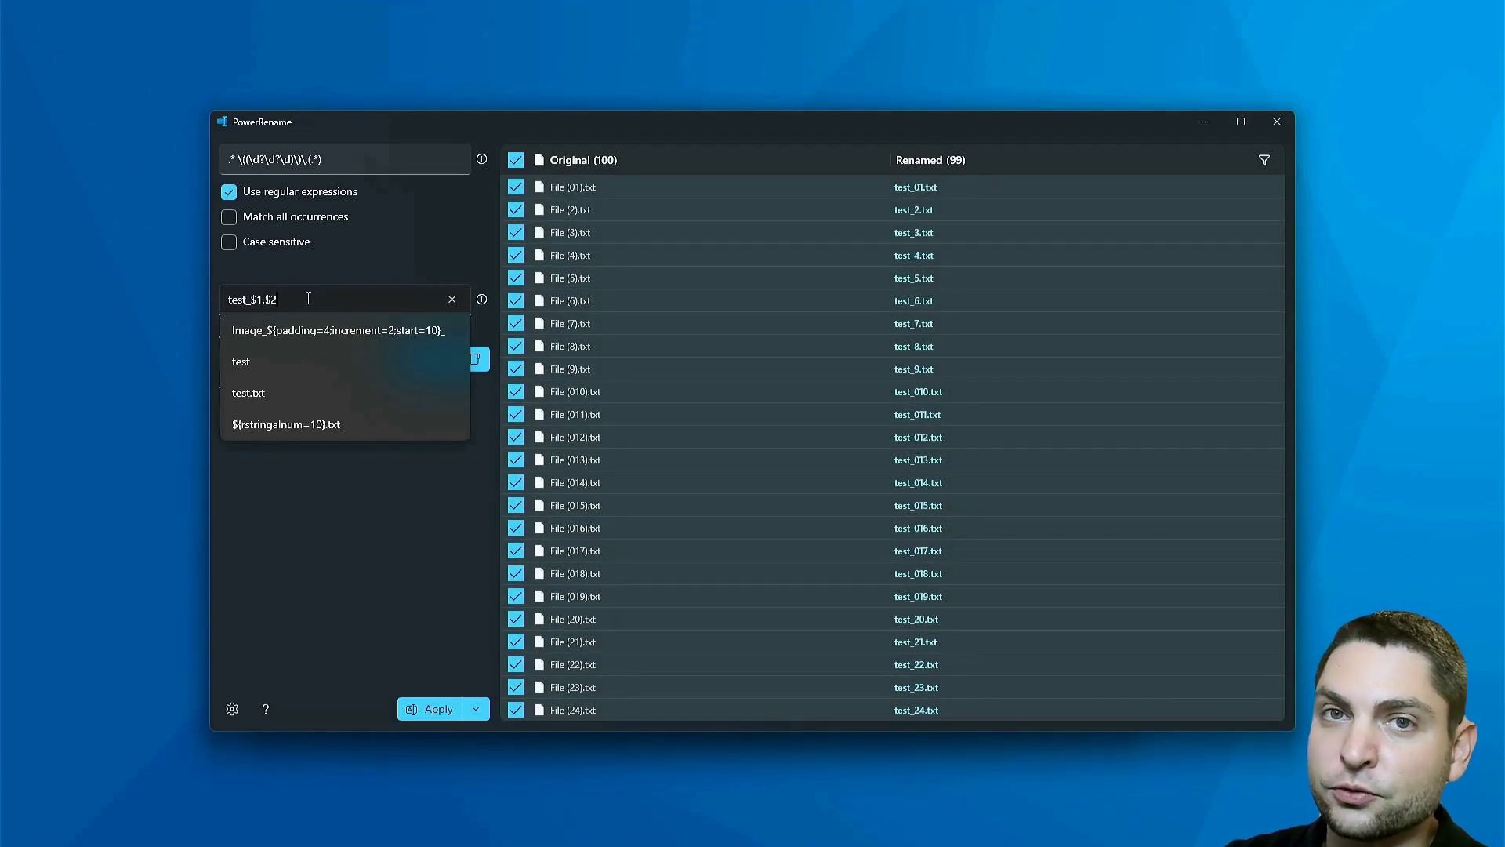
{"action": "key", "text": "Escape"}
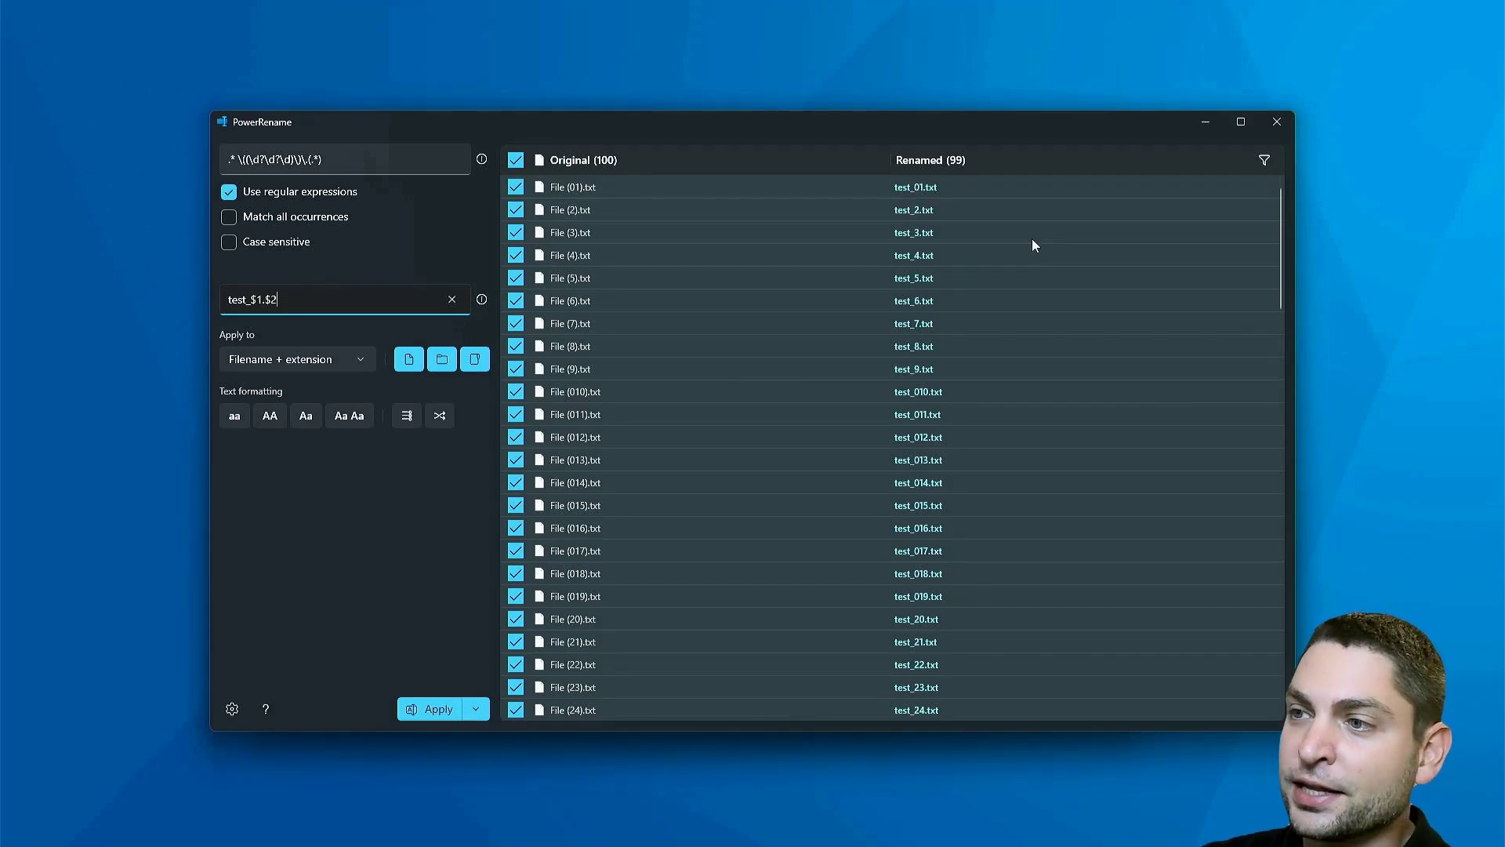
- Apply the test_n.txt rename and check the results in the C:\Files folder
{"action": "left_click", "coordinate": [426, 716]}
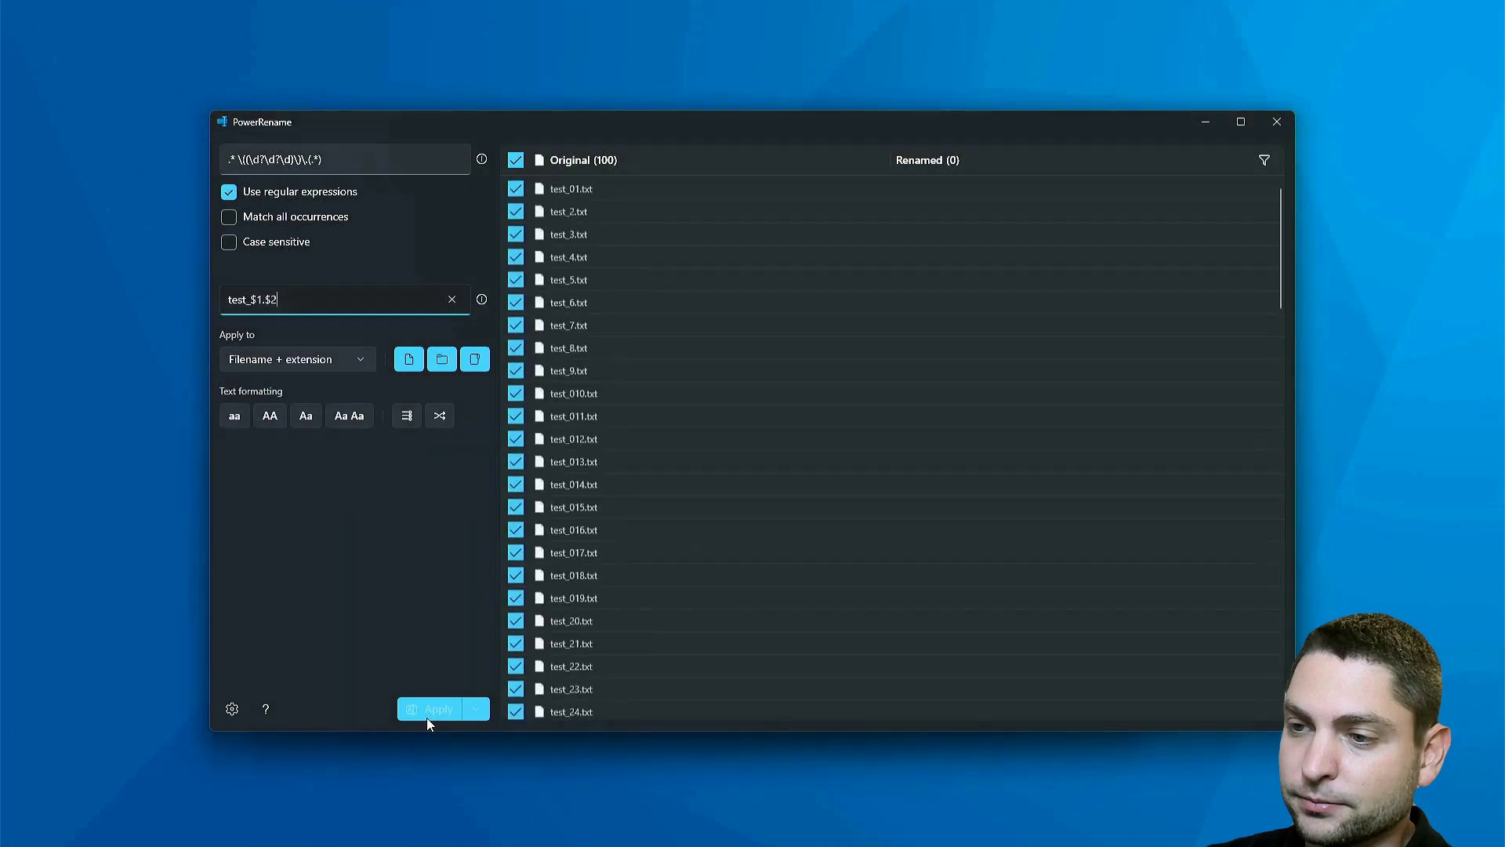
{"action": "key", "text": "alt+Tab"}
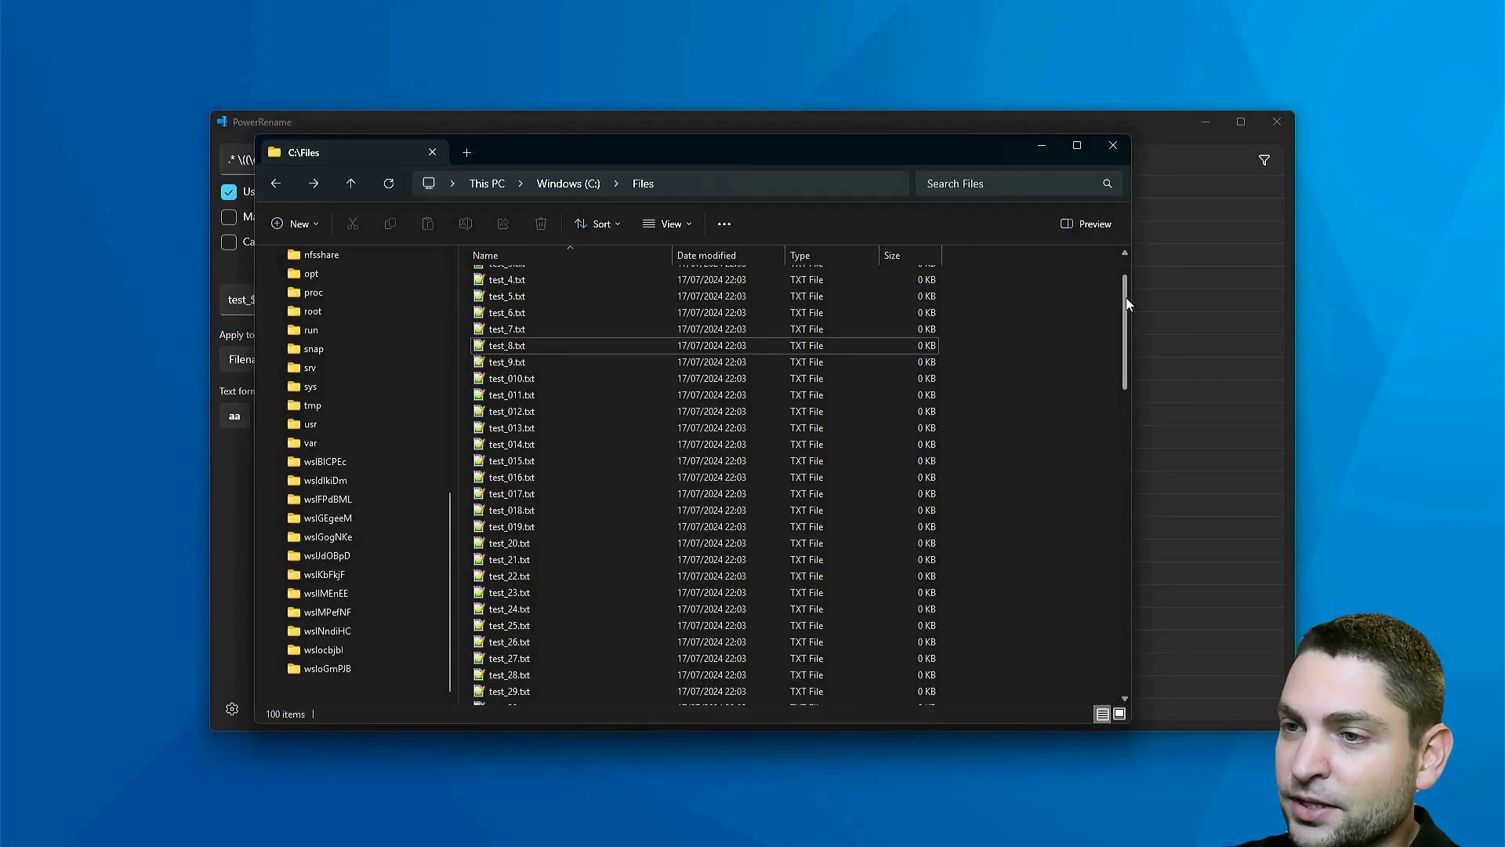
{"action": "left_click_drag", "start_coordinate": [1126, 298], "coordinate": [1108, 270]}
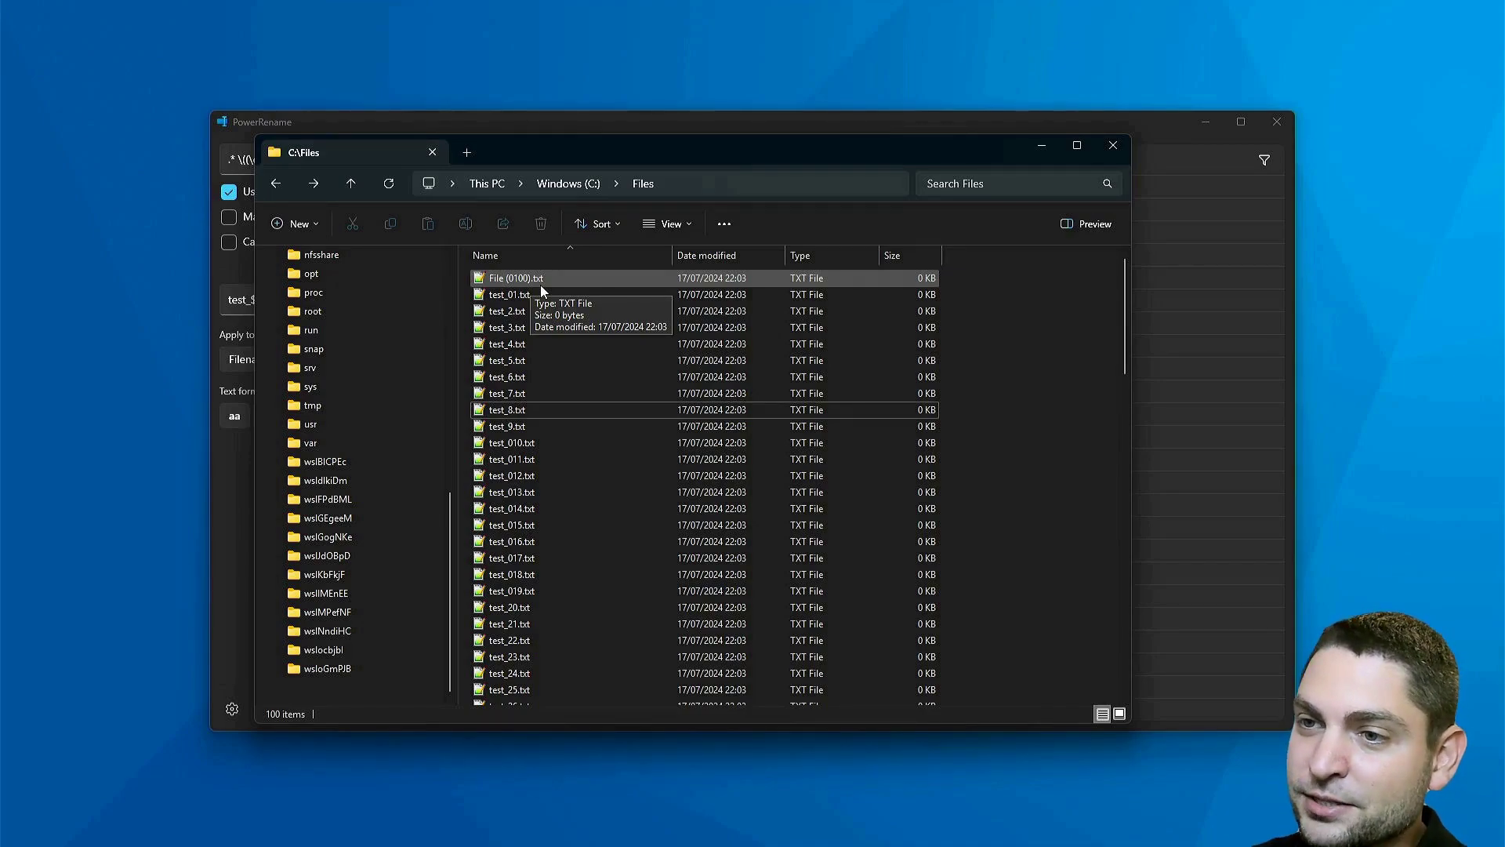
- Add another \d to the search regex and apply, renaming File (0100).txt to test_0100.txt
{"action": "left_click", "coordinate": [215, 478]}
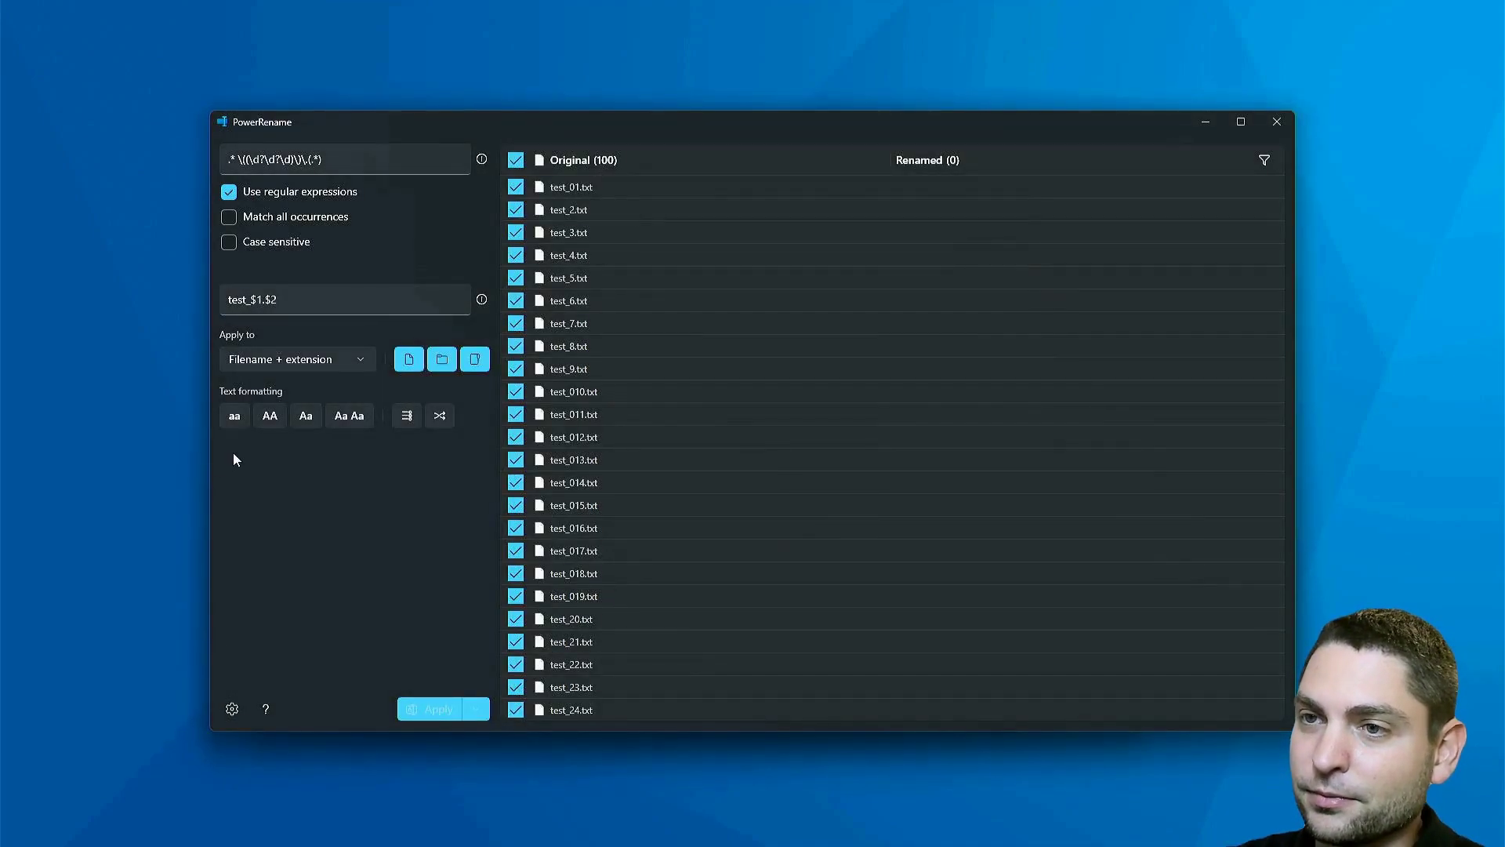
{"action": "left_click", "coordinate": [293, 164]}
{"action": "type", "text": "\\d"}
{"action": "scroll", "coordinate": [1278, 243], "scroll_direction": "down", "scroll_amount": 2}
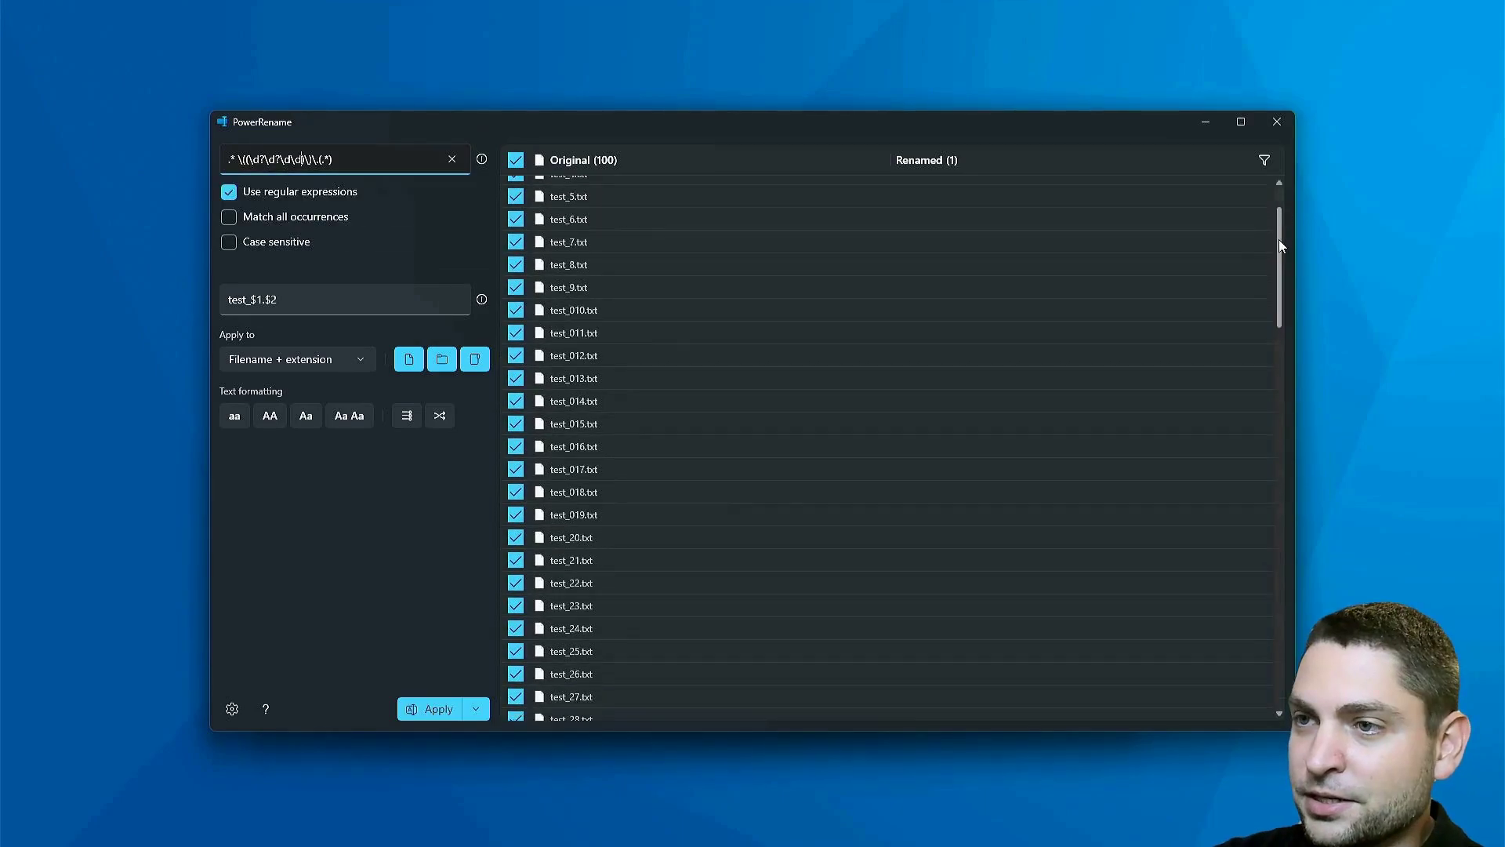
{"action": "left_click_drag", "start_coordinate": [1280, 249], "coordinate": [1086, 529]}
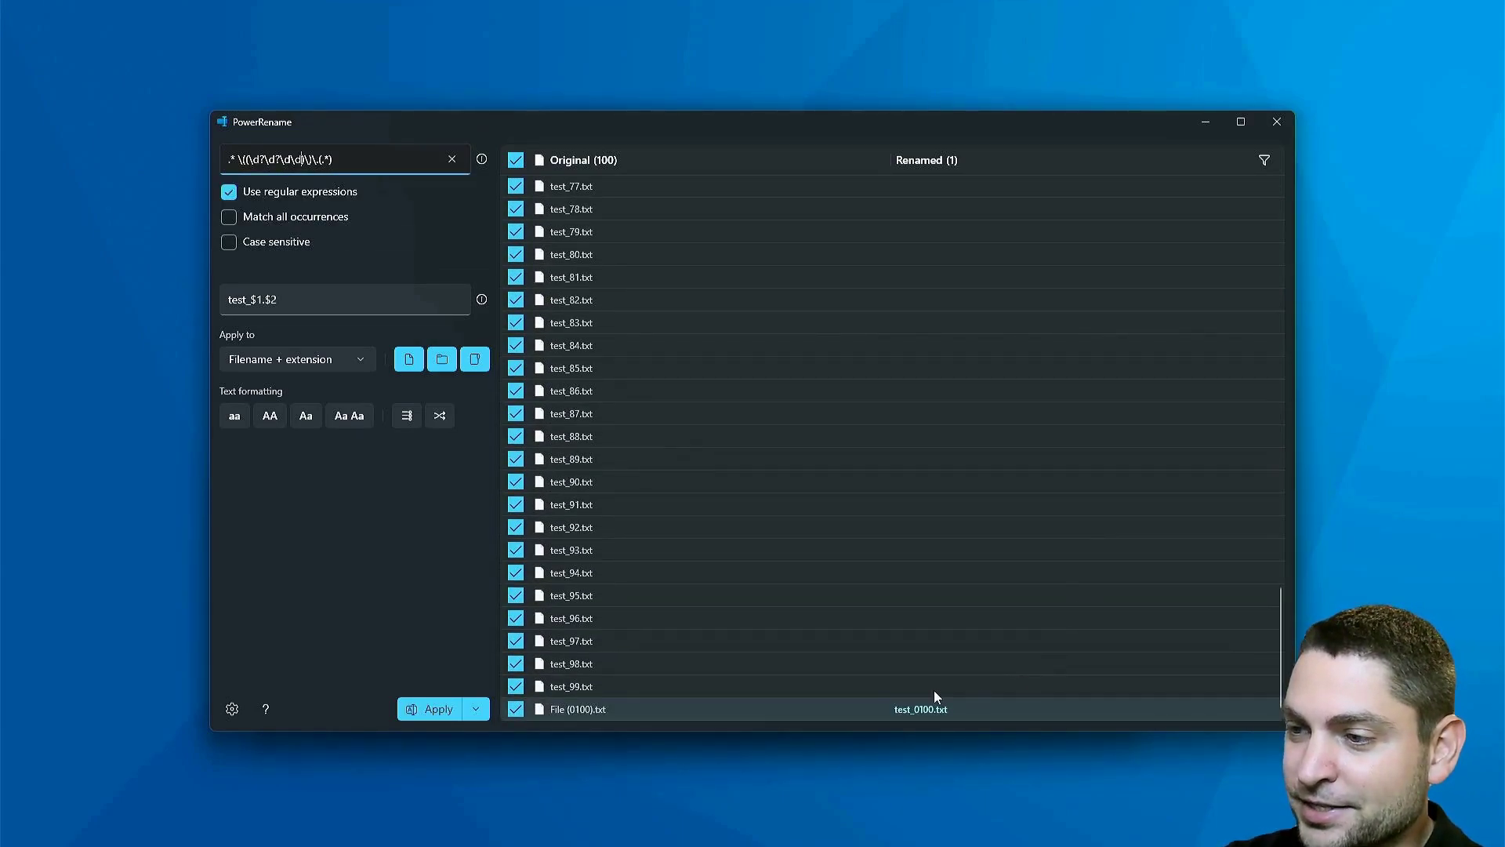
{"action": "left_click", "coordinate": [437, 710]}
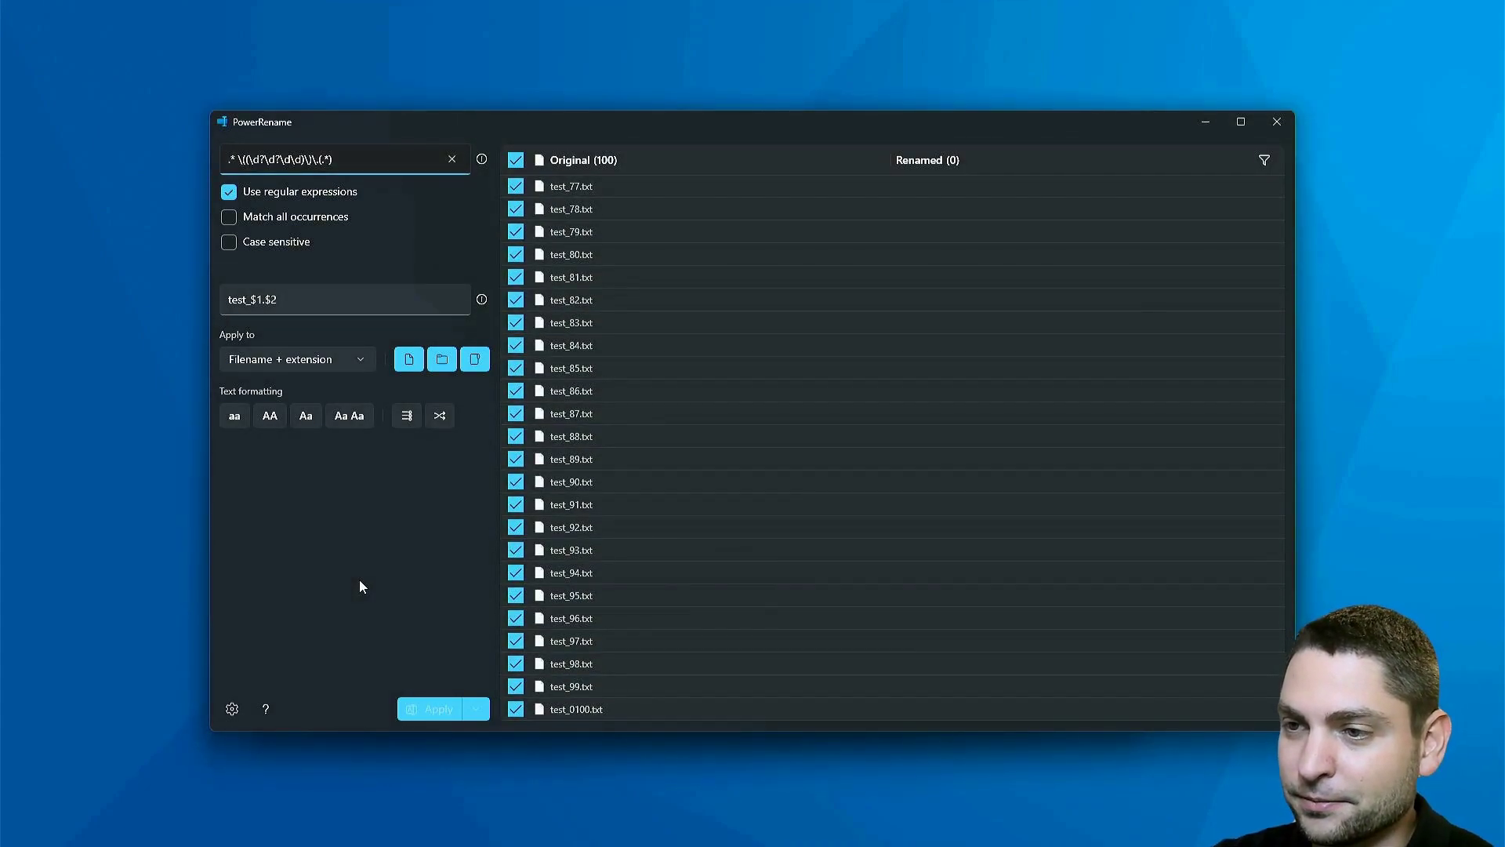
- Verify the new file names in C:\Files, then return to PowerRename
{"action": "key", "text": "alt+Tab"}
{"action": "scroll", "coordinate": [562, 575], "scroll_direction": "down", "scroll_amount": 8}
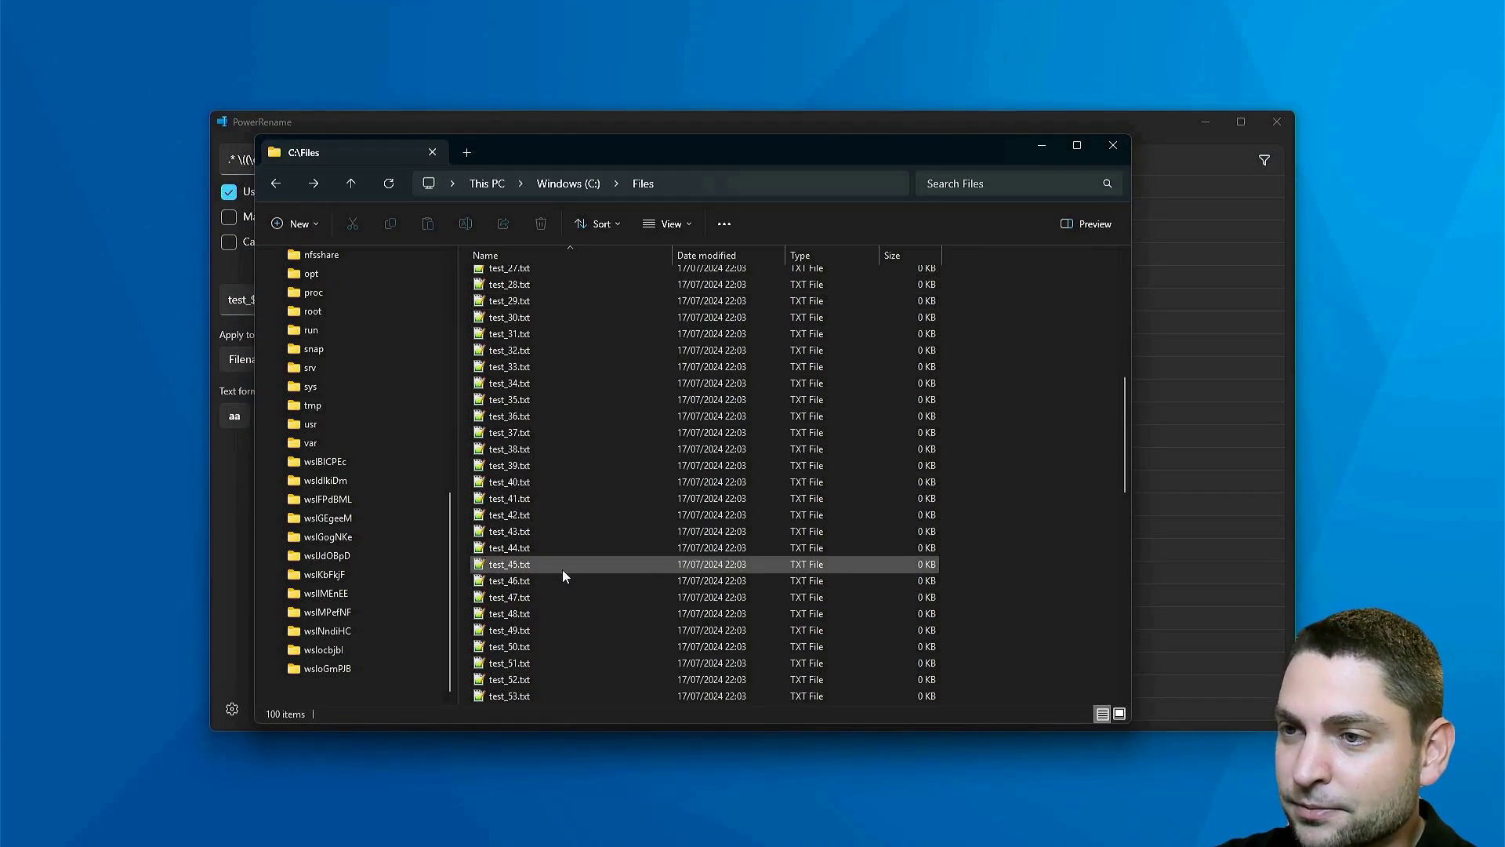
{"action": "scroll", "coordinate": [580, 556], "scroll_direction": "up", "scroll_amount": 8}
{"action": "left_click", "coordinate": [1150, 128]}
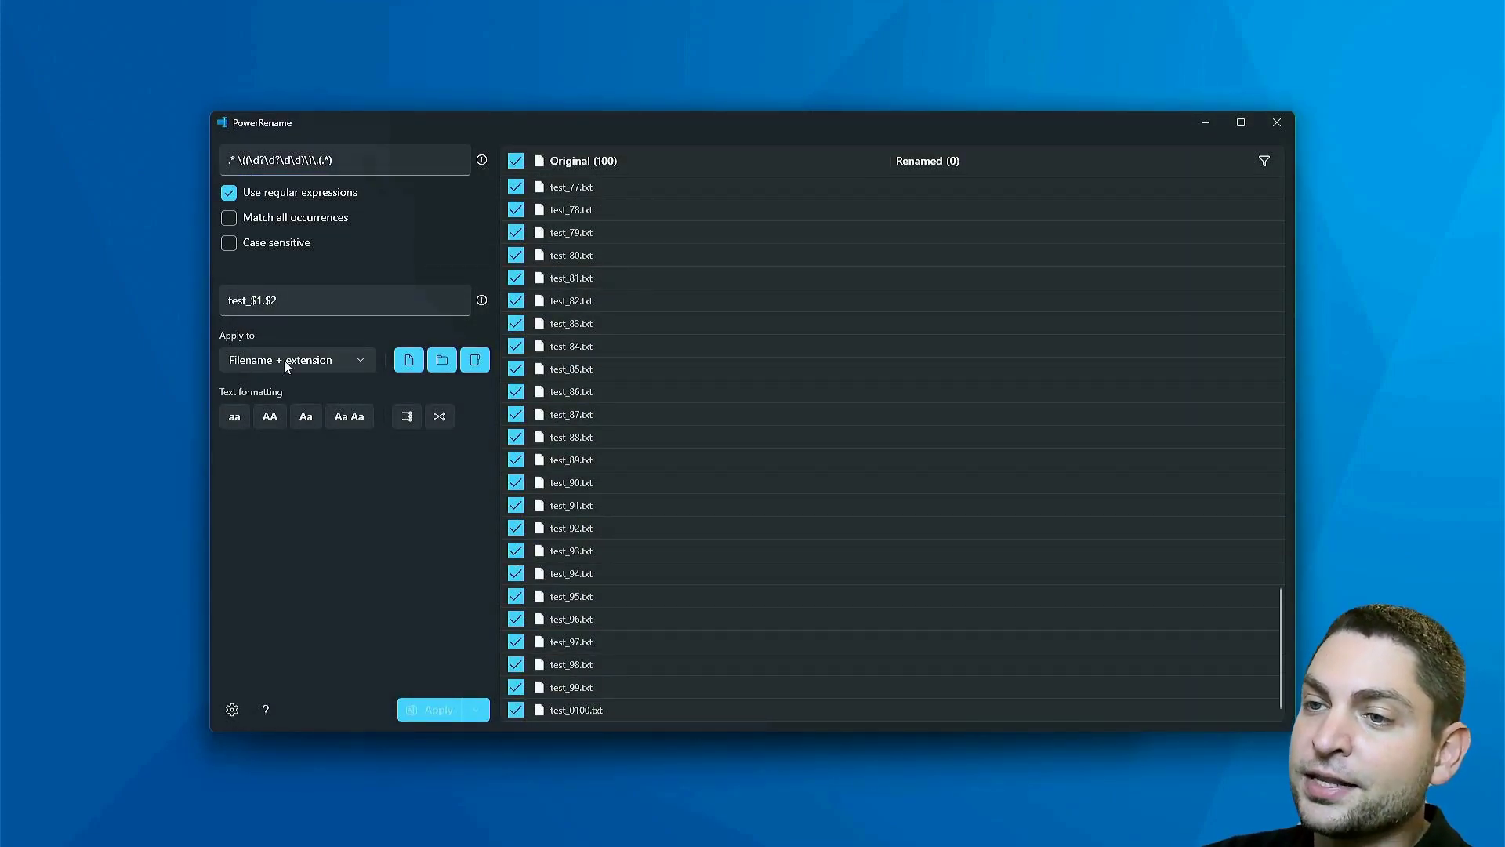
- Keep filename plus extension and the files/folders/subfolders toggles unchanged, and enable enumeration features
{"action": "left_click", "coordinate": [359, 360]}
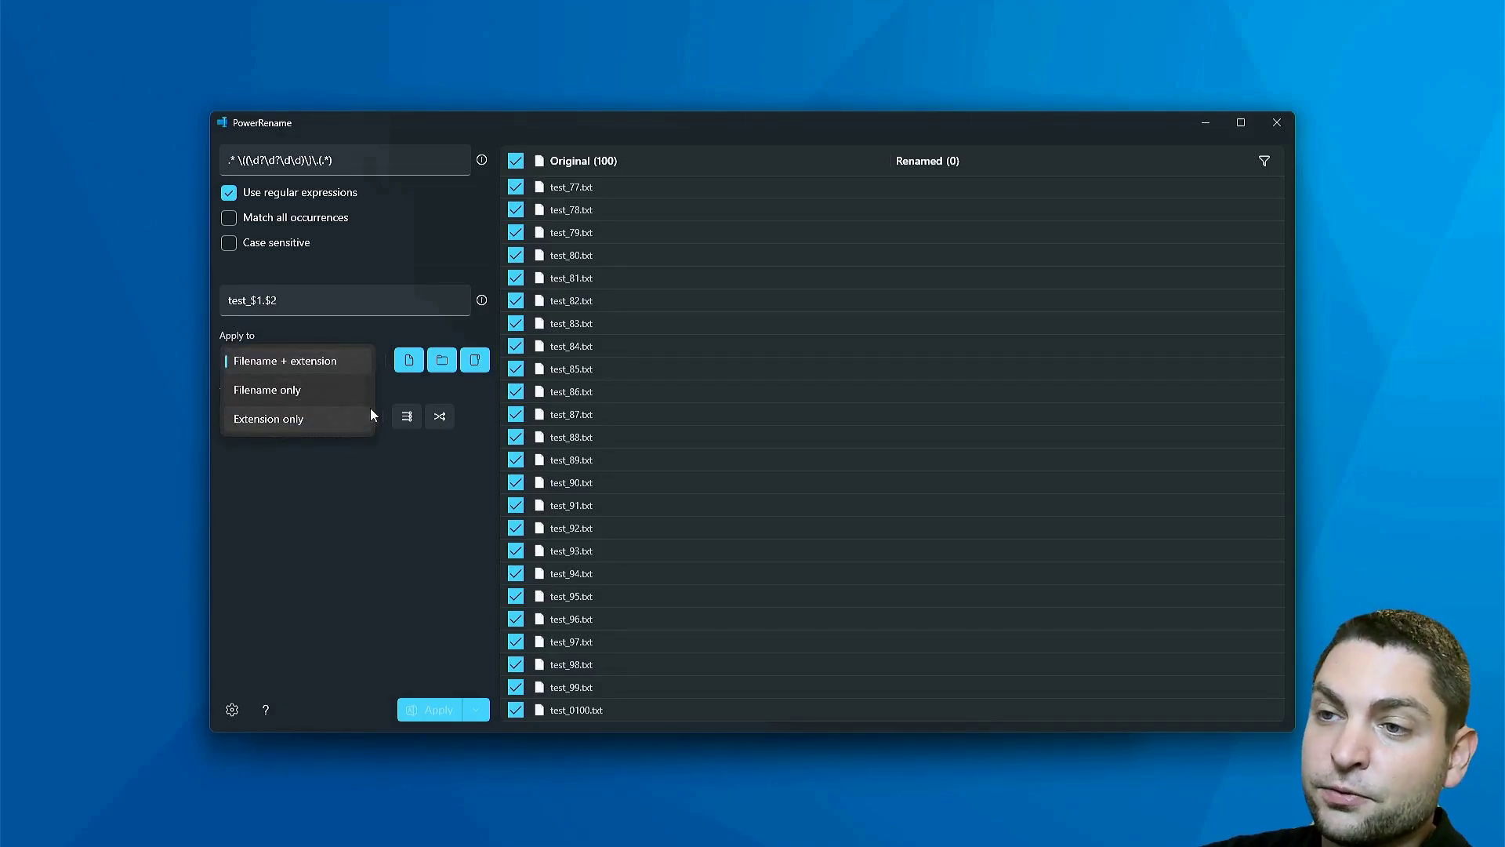
{"action": "left_click", "coordinate": [406, 362]}
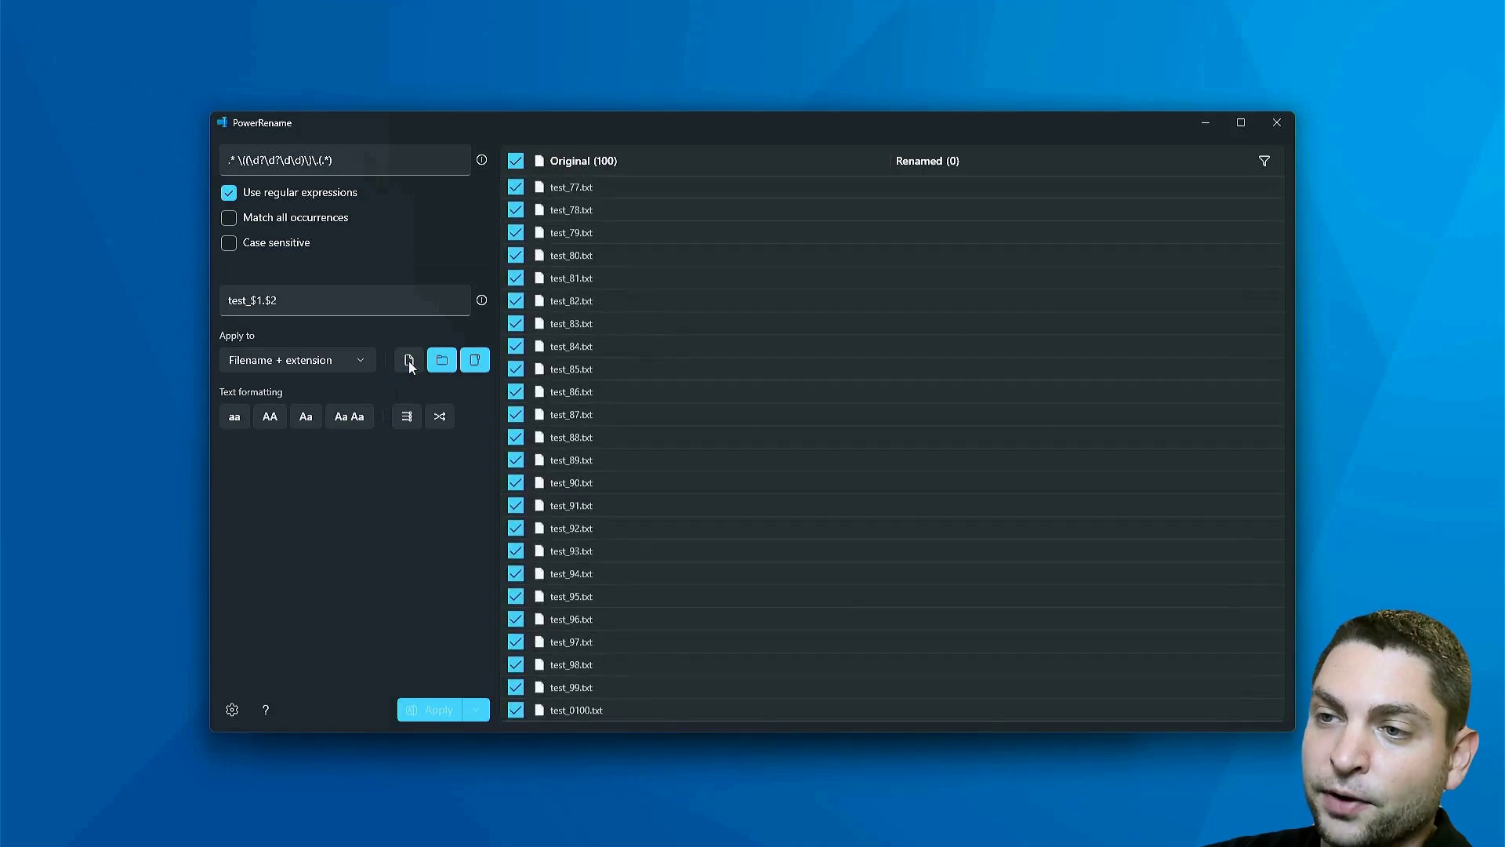
{"action": "left_click", "coordinate": [409, 362]}
{"action": "left_click", "coordinate": [409, 362]}
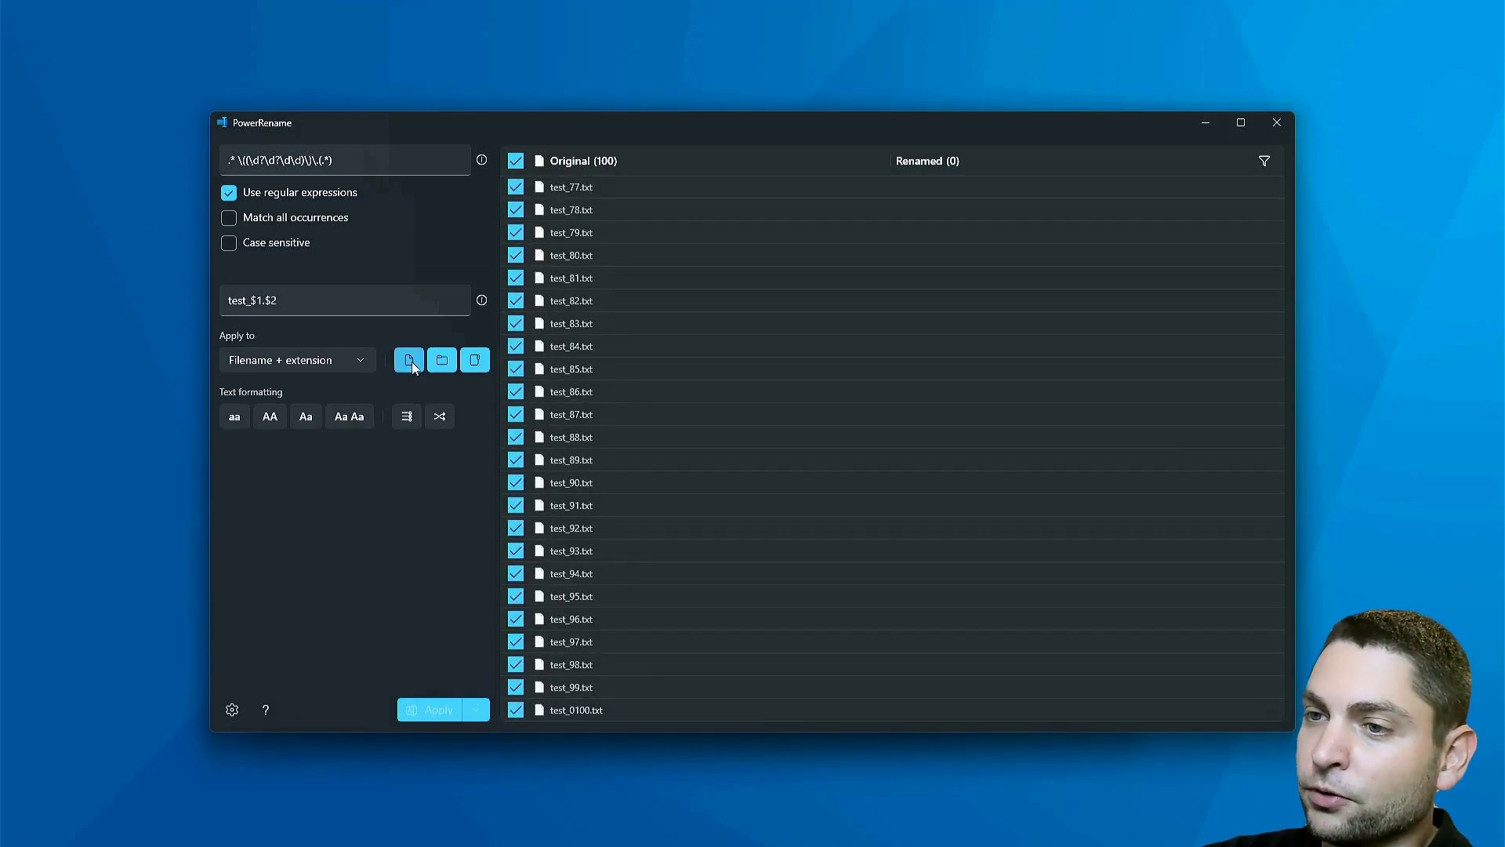
{"action": "left_click", "coordinate": [442, 361]}
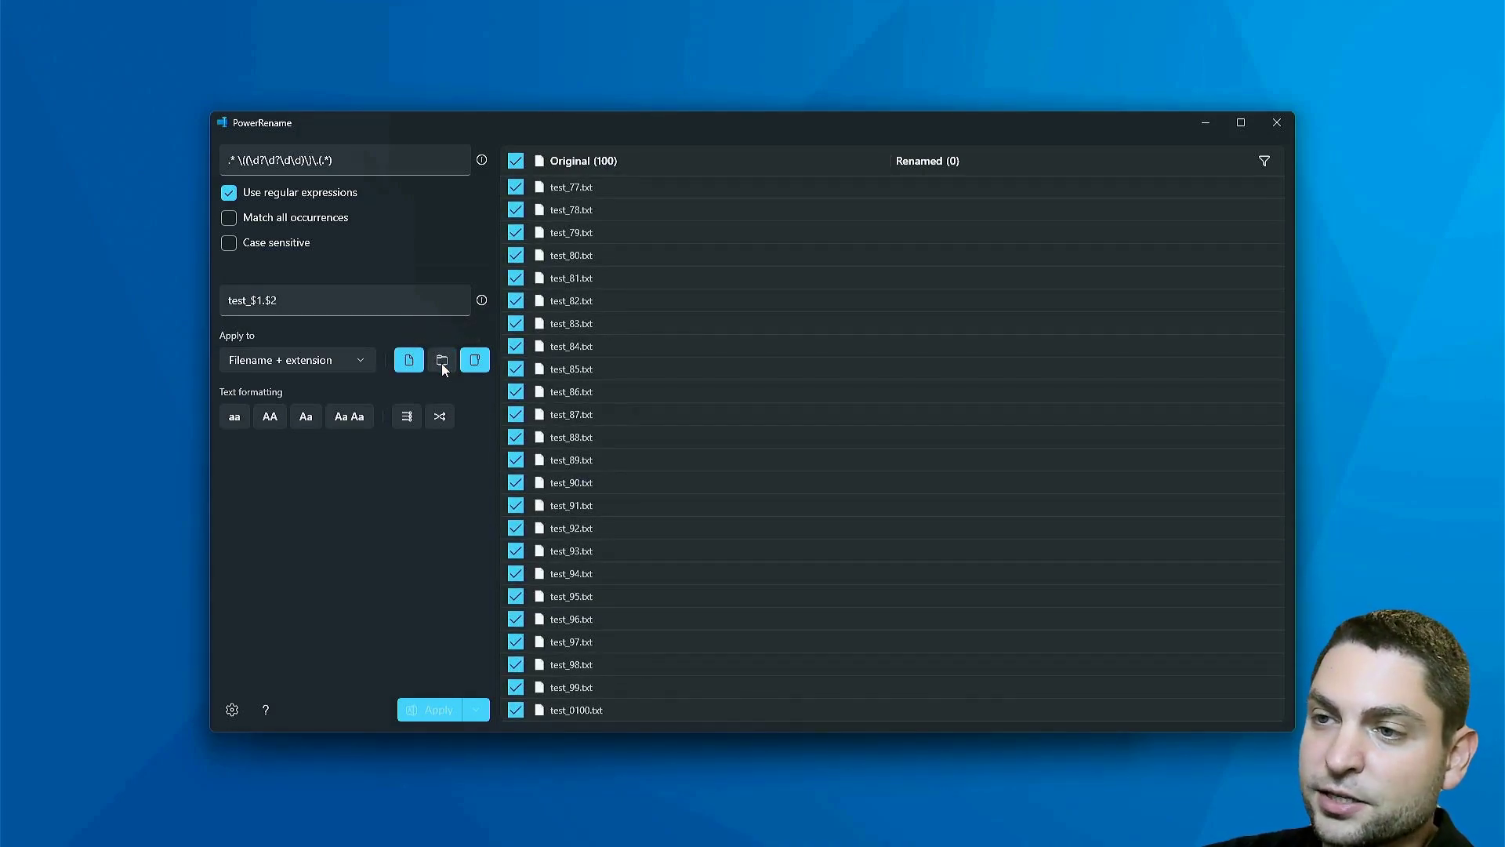
{"action": "left_click", "coordinate": [440, 364]}
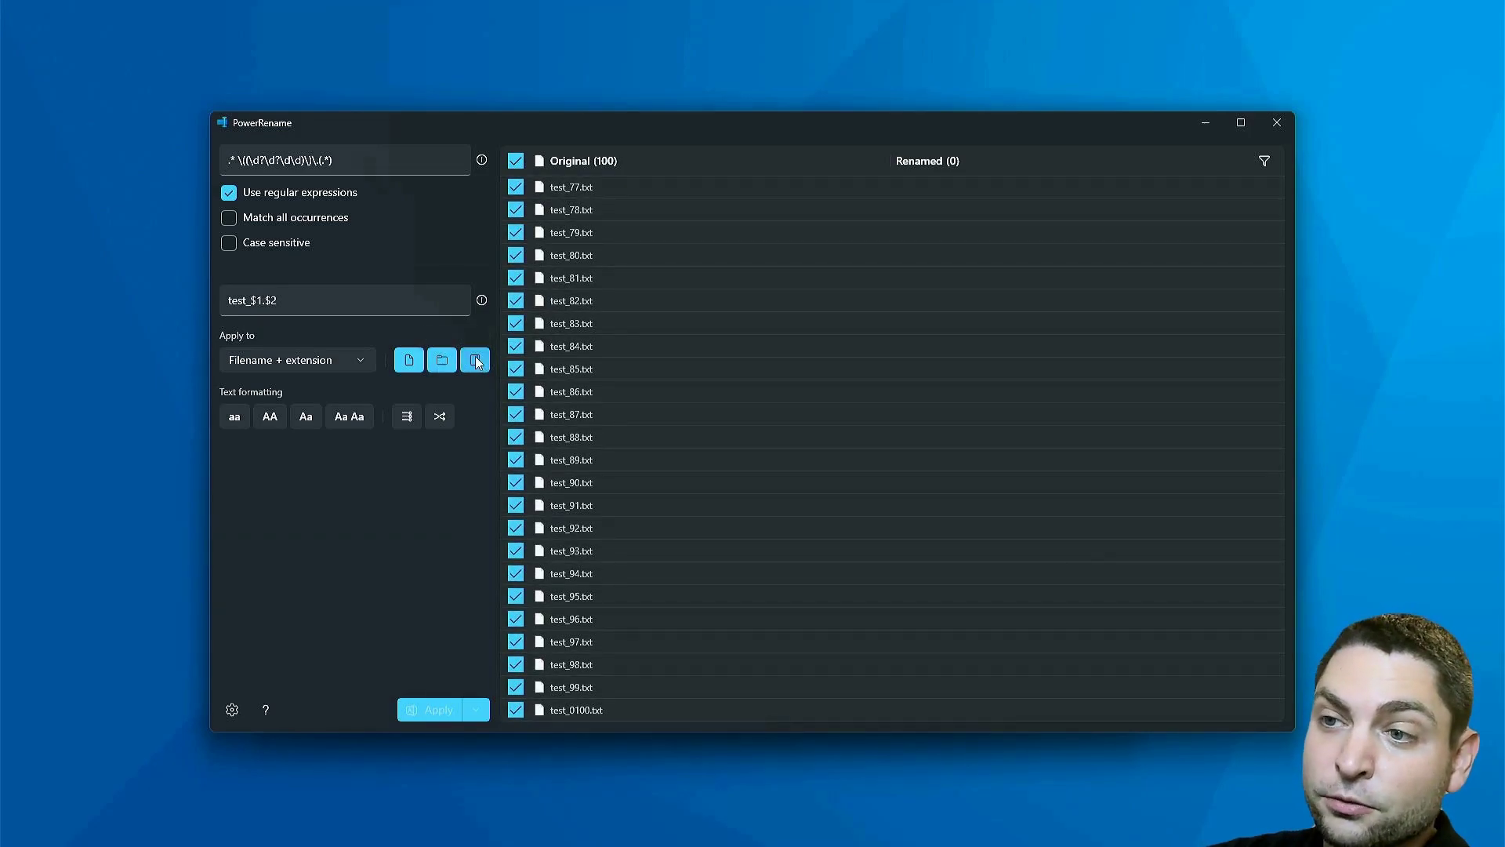
{"action": "left_click", "coordinate": [475, 360]}
{"action": "left_click", "coordinate": [475, 360]}
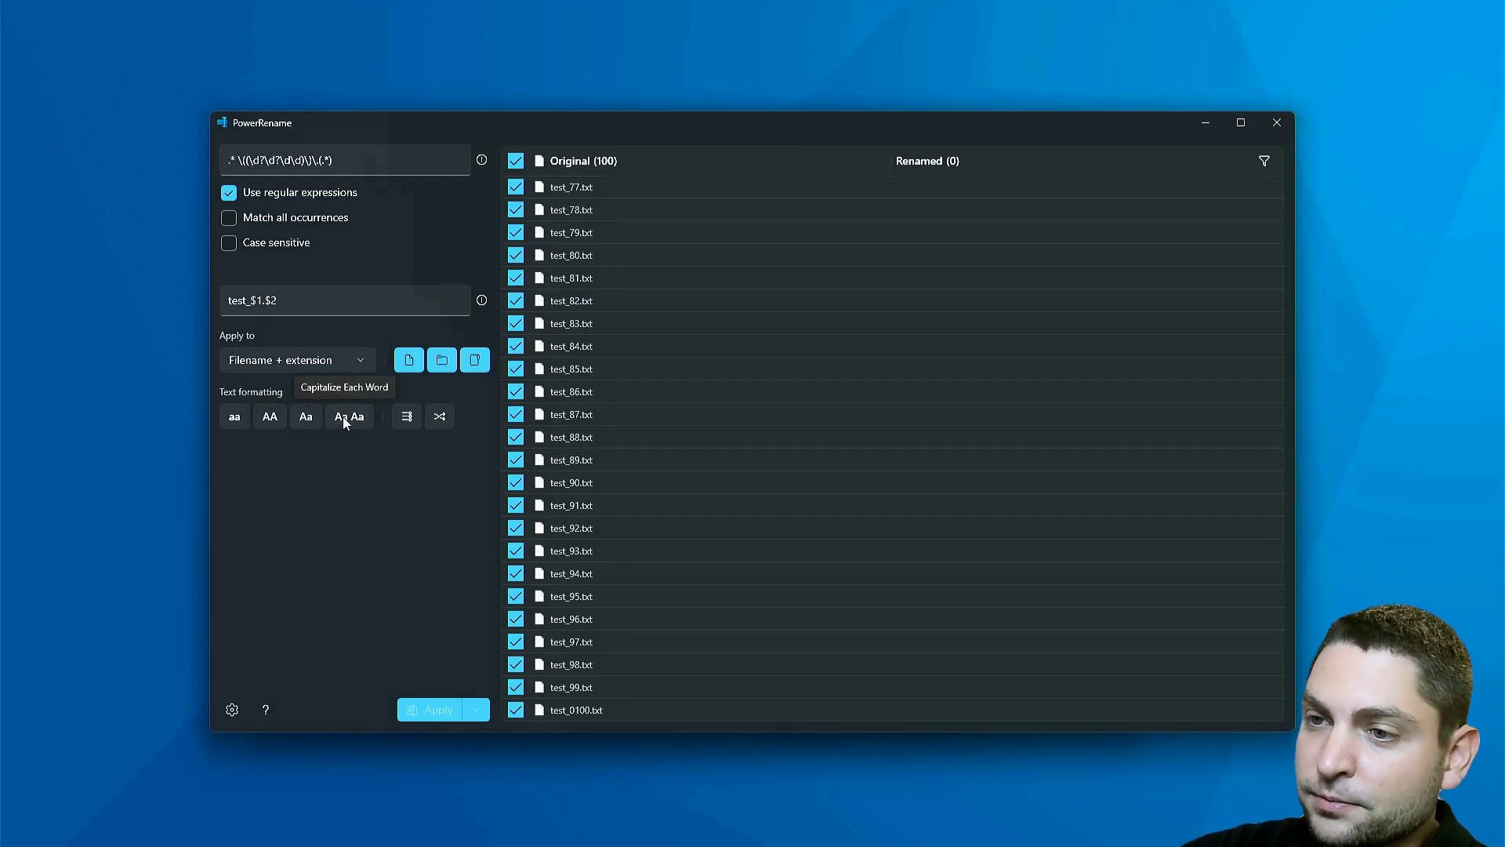
{"action": "left_click", "coordinate": [406, 419]}
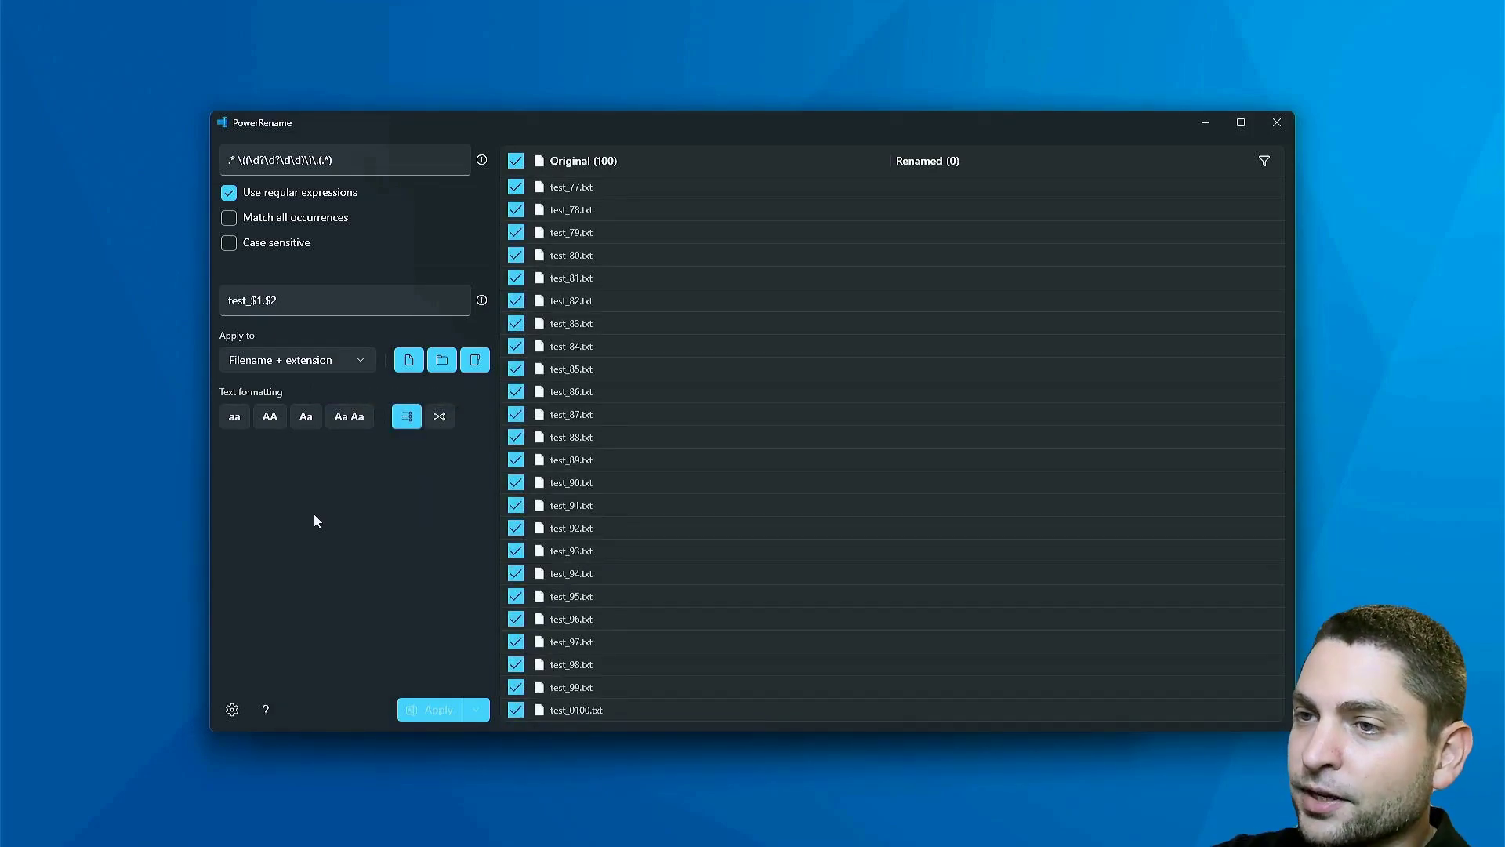
{"action": "left_click_drag", "start_coordinate": [333, 160], "coordinate": [237, 160]}
- Cut the search pattern down to .* and swap the group references for a ${} counter
{"action": "key", "text": "BackSpace"}
{"action": "left_click", "coordinate": [376, 539]}
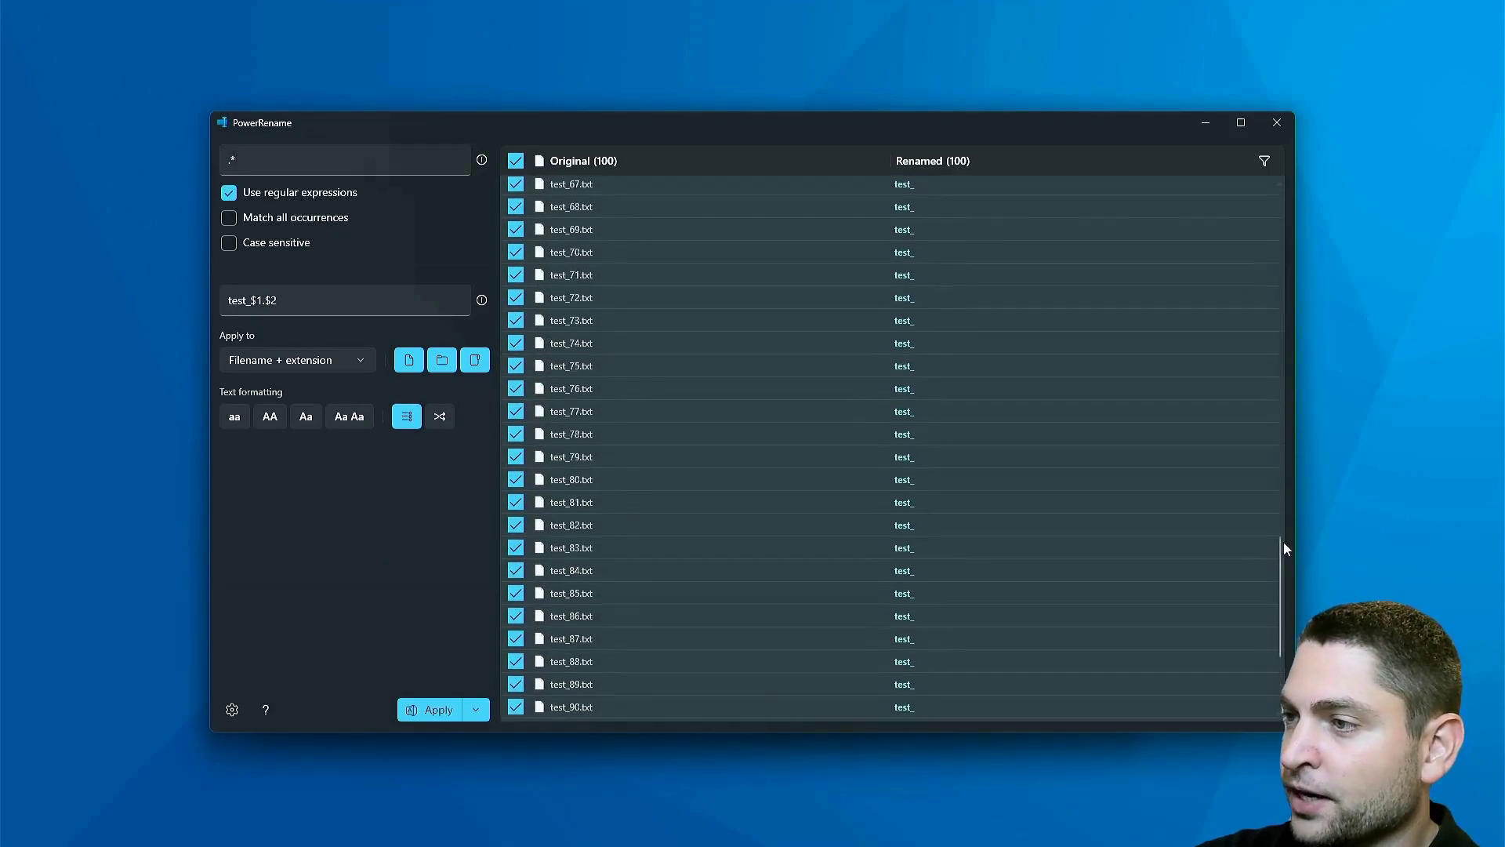
{"action": "left_click_drag", "start_coordinate": [1282, 543], "coordinate": [1277, 192]}
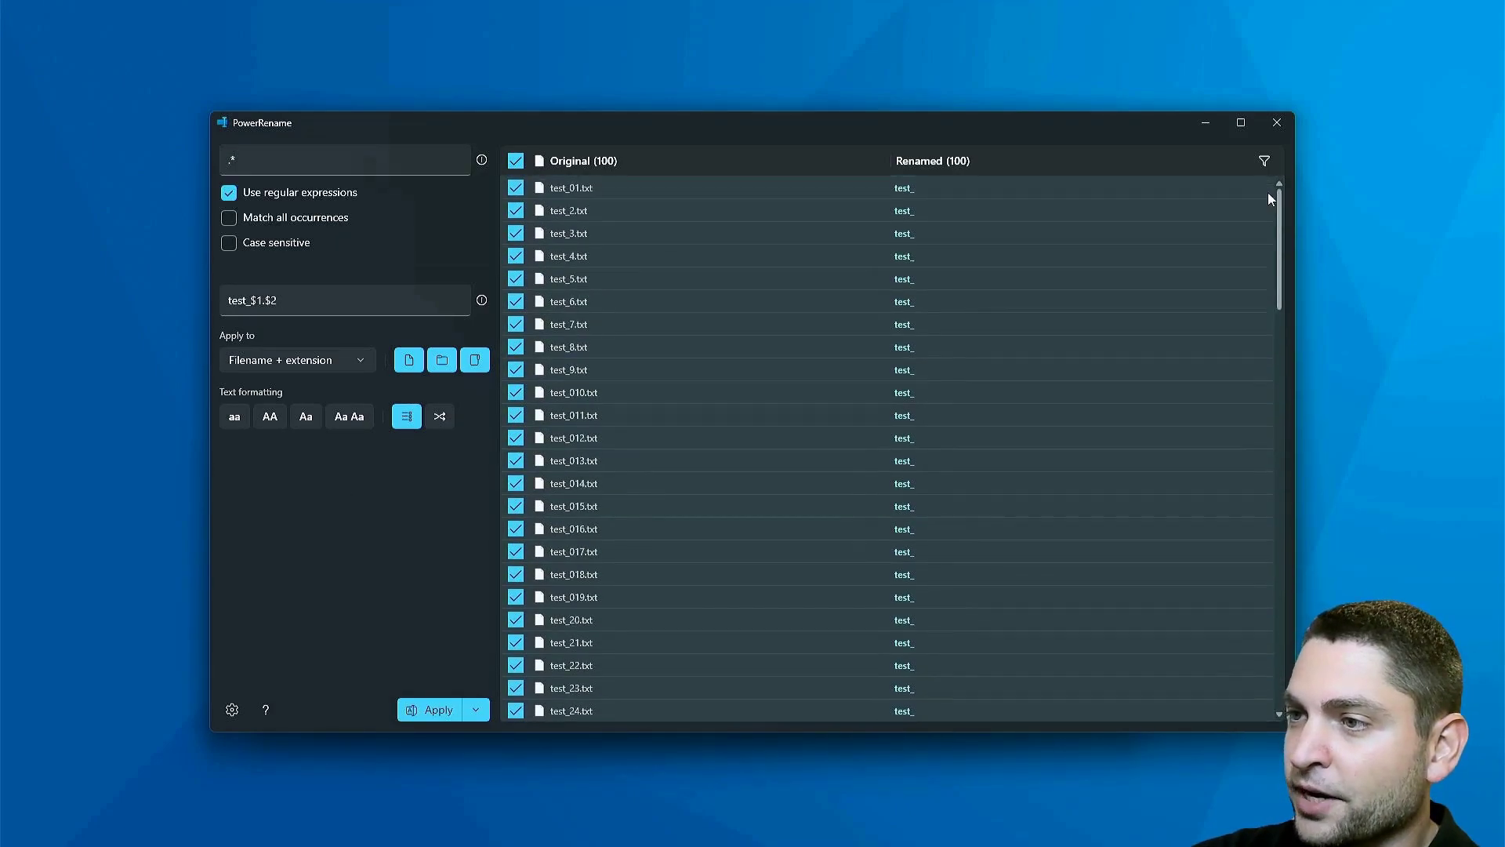
{"action": "left_click", "coordinate": [316, 305]}
{"action": "key", "text": "BackSpace"}
{"action": "key", "text": "BackSpace"}
{"action": "key", "text": "BackSpace"}
{"action": "key", "text": "BackSpace"}
{"action": "key", "text": "BackSpace"}
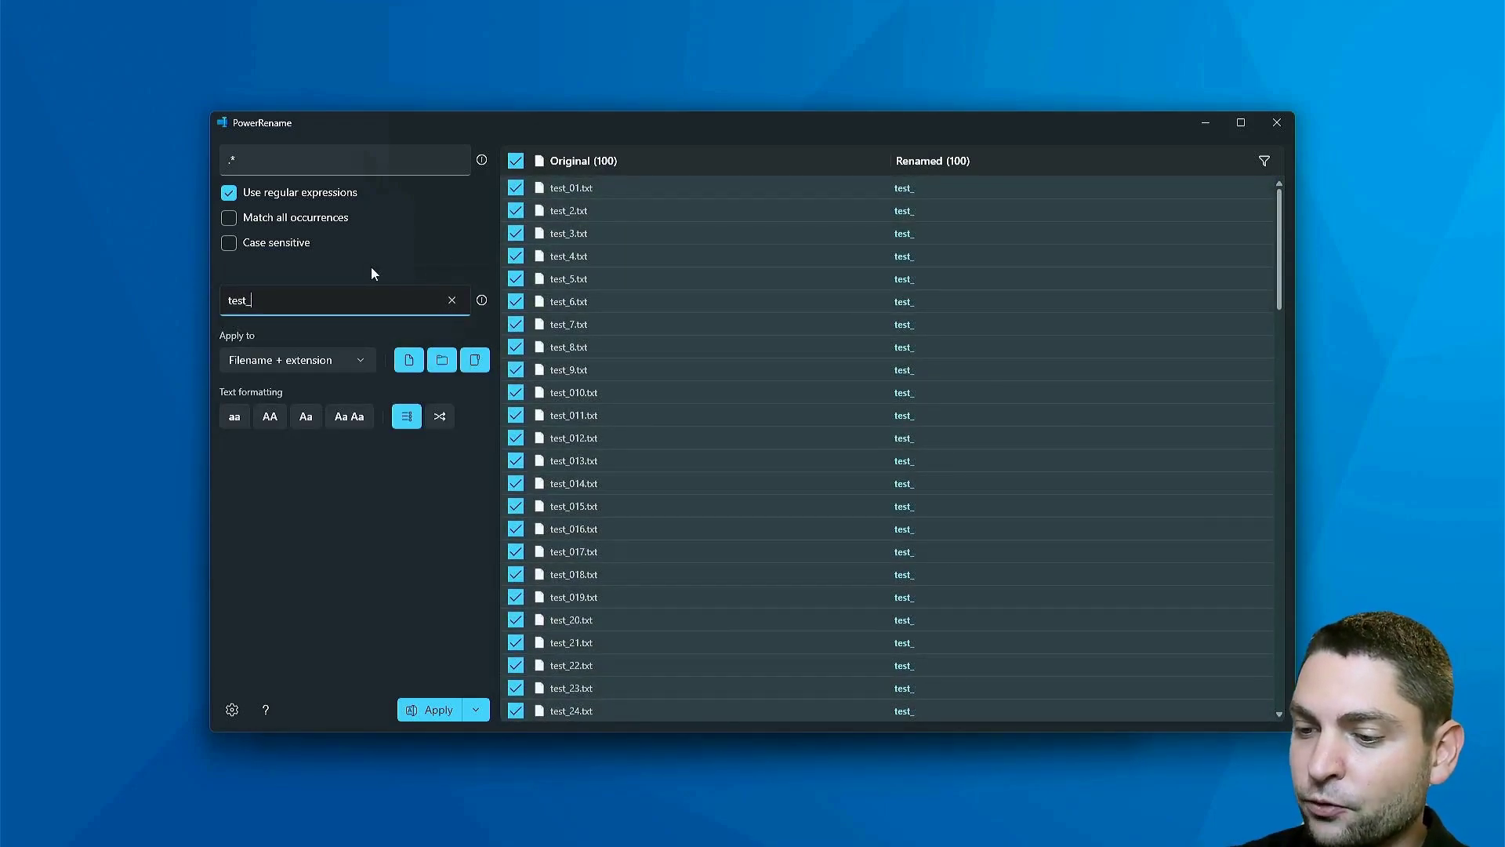
{"action": "type", "text": "${"}
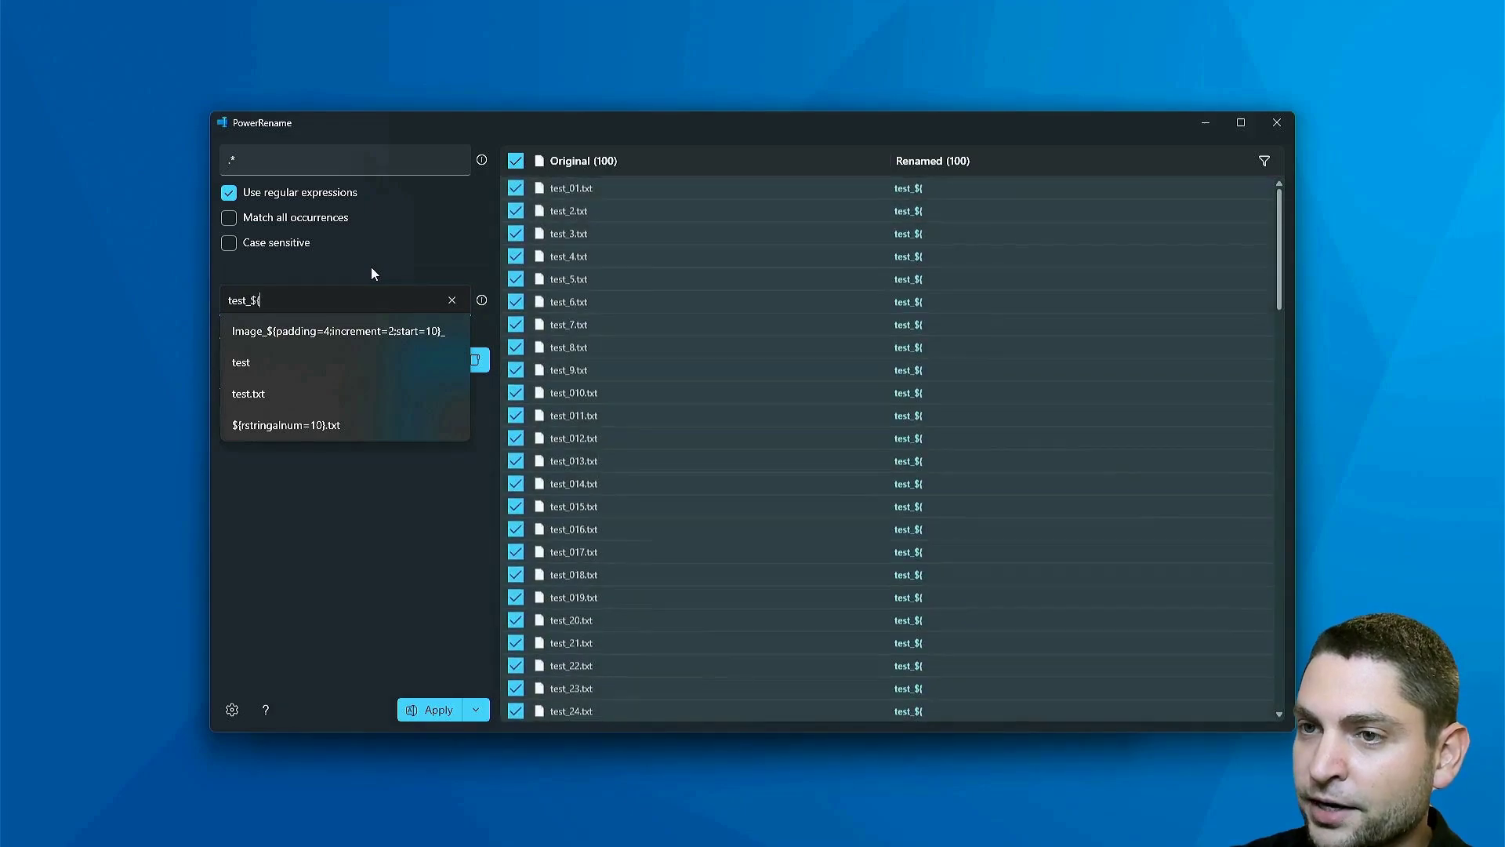
{"action": "type", "text": "}"}
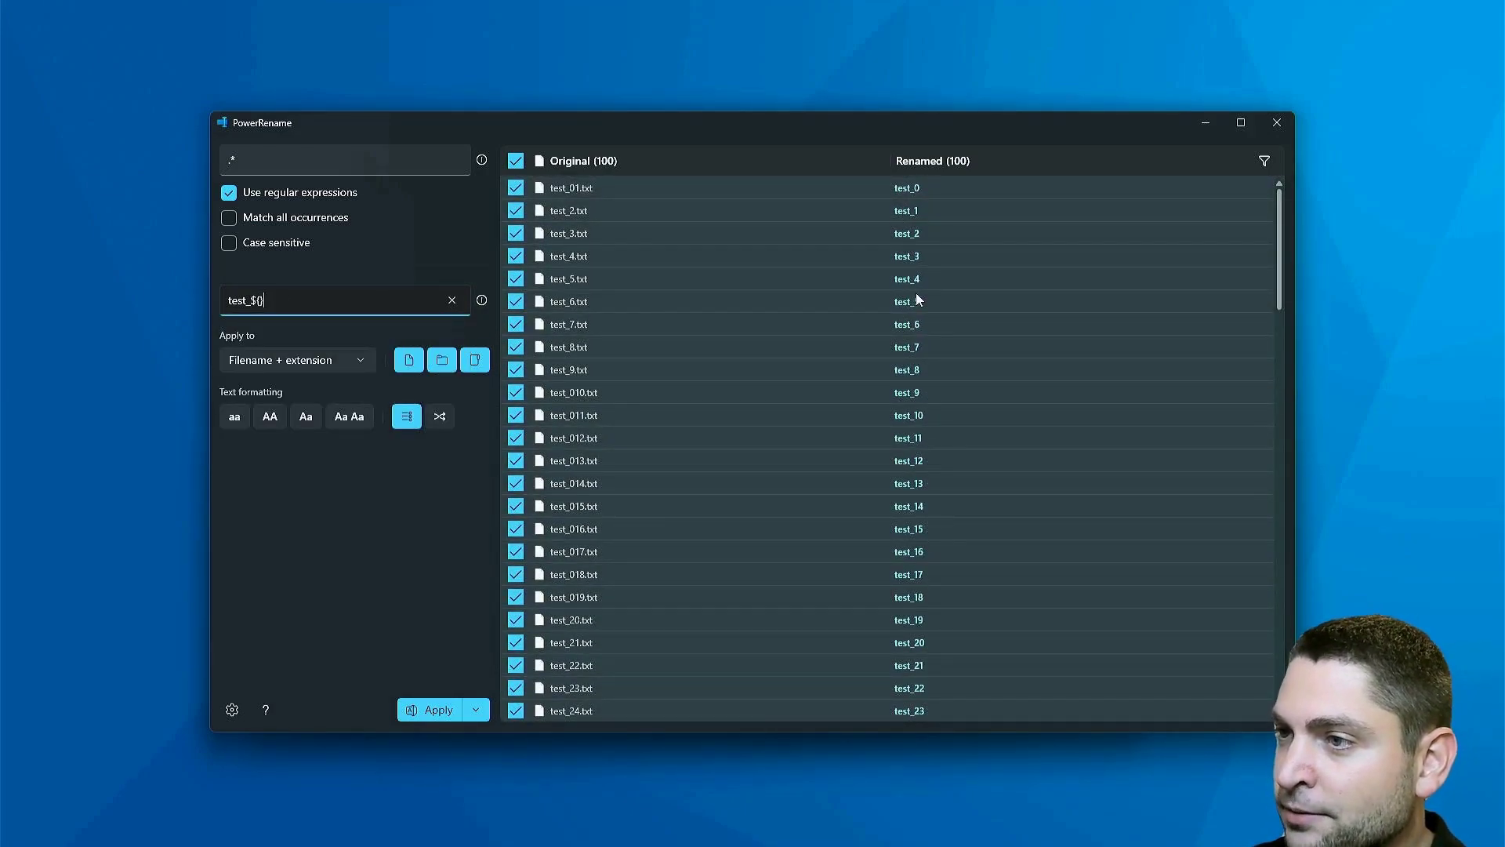
{"action": "left_click", "coordinate": [963, 190]}
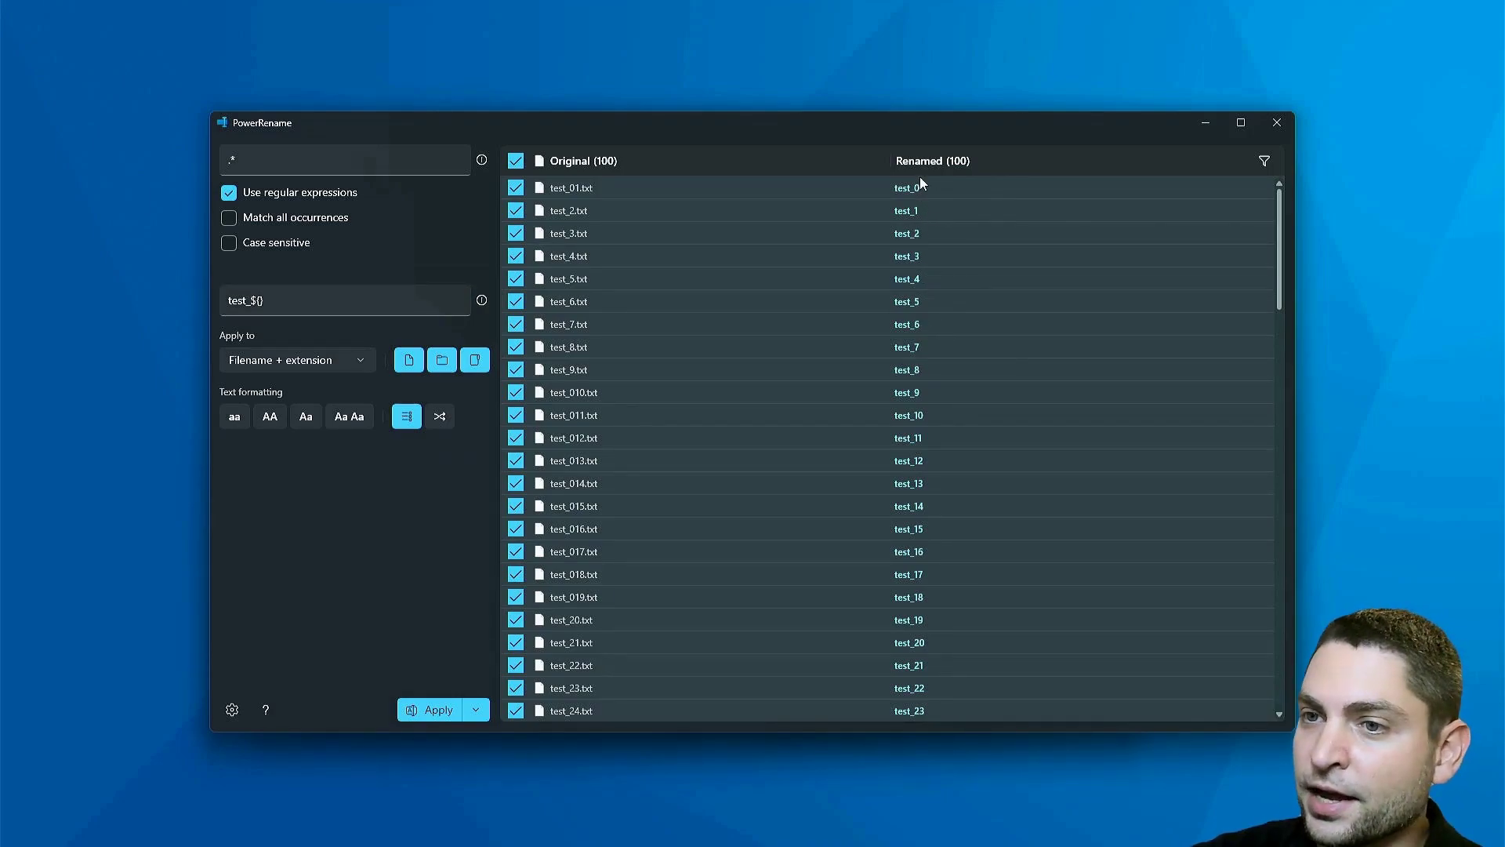
- Move the ${} counter to the front and add file_, giving file_${}_test_
{"action": "left_click_drag", "start_coordinate": [267, 301], "coordinate": [253, 301]}
{"action": "key", "text": "ctrl+x"}
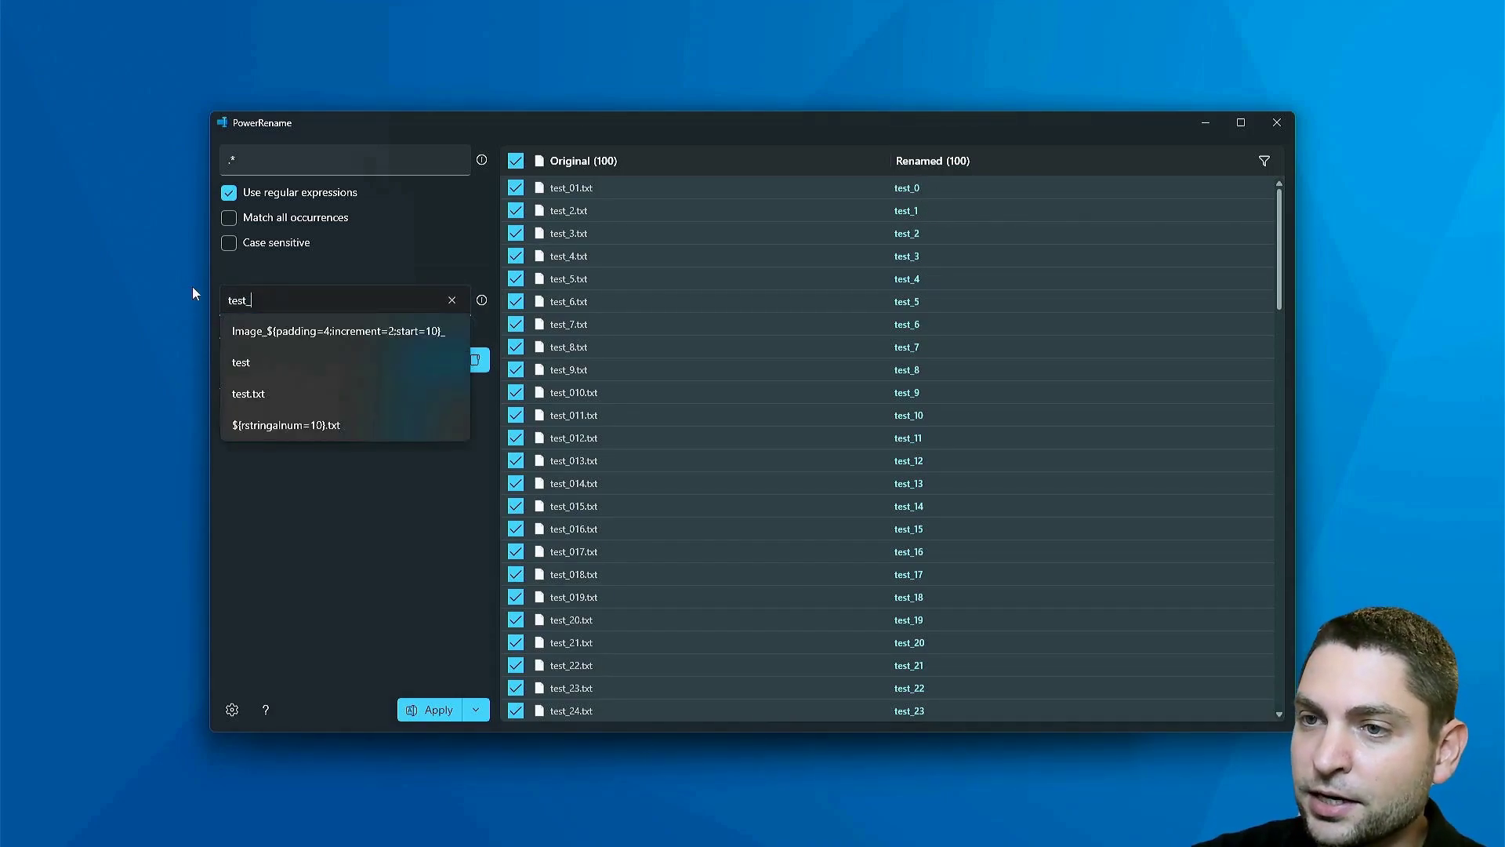
{"action": "key", "text": "Home"}
{"action": "key", "text": "ctrl+v"}
{"action": "type", "text": "_"}
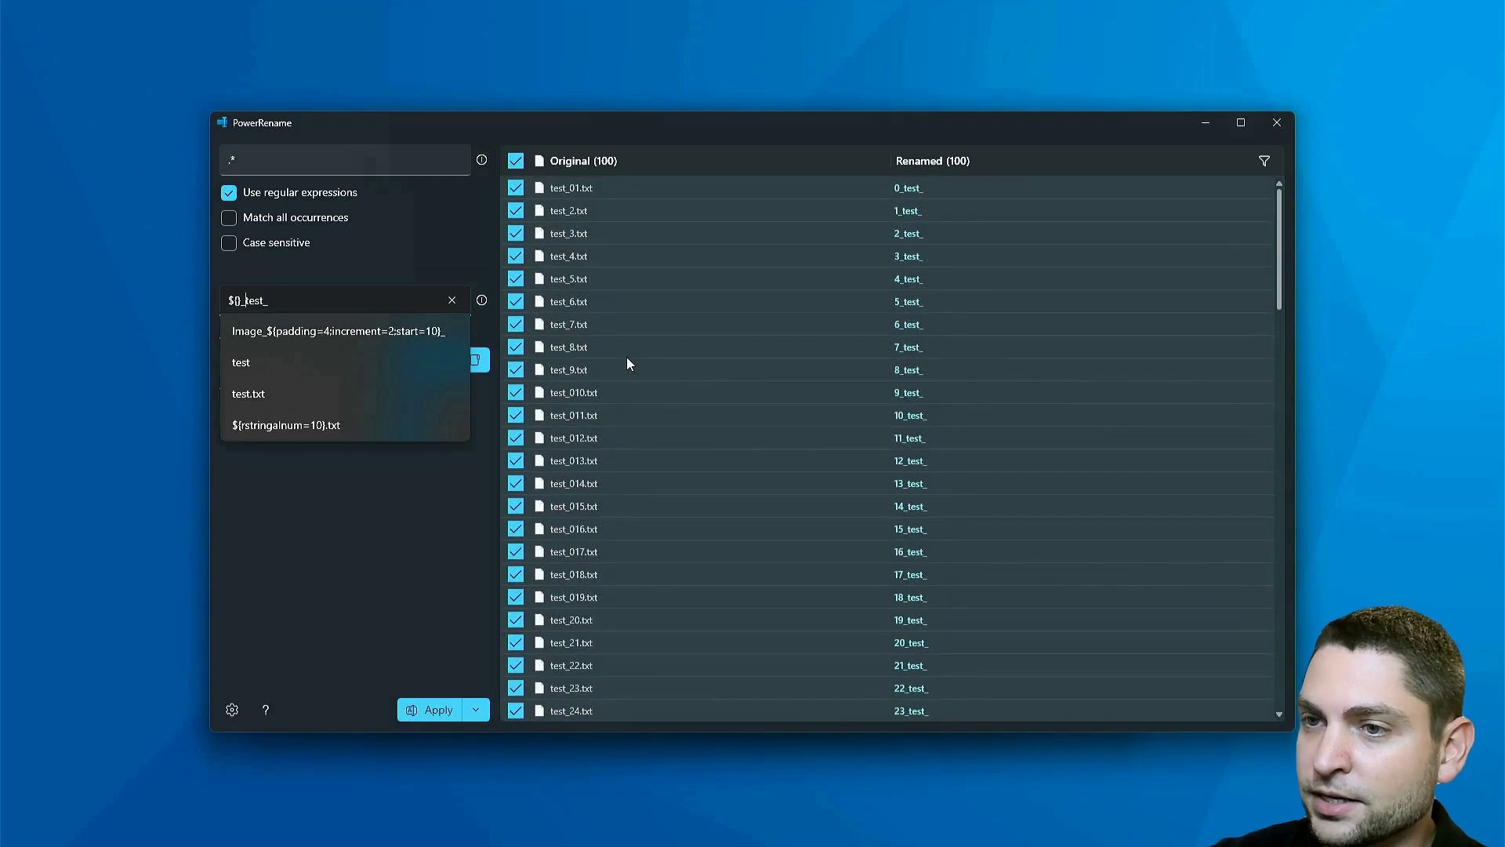
{"action": "type", "text": "file_"}
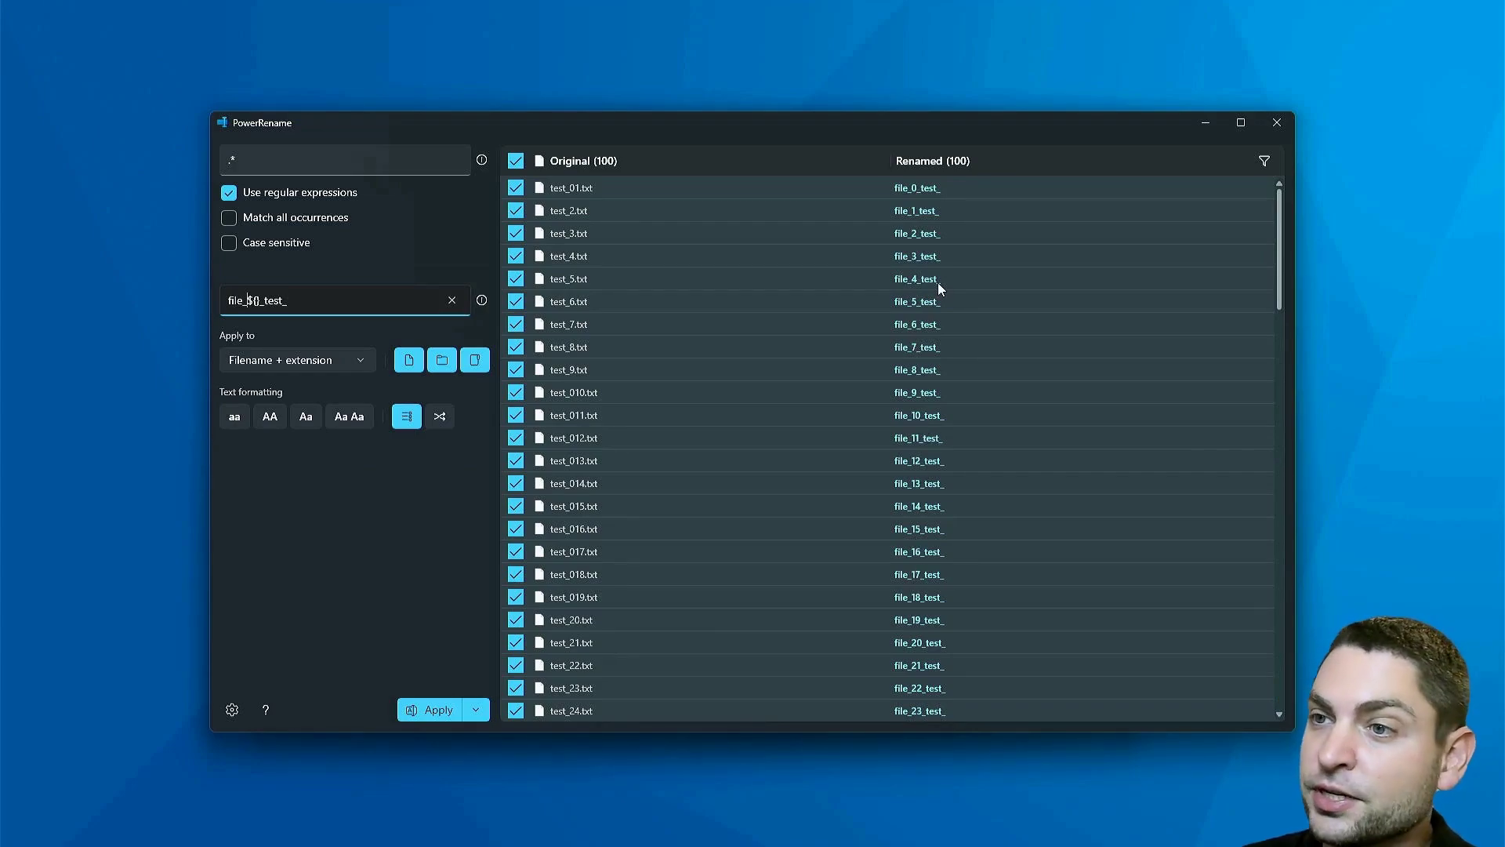
- Insert the advanced counter ${increment=3,padding=4,start=900} from the replacement syntax help
{"action": "left_click", "coordinate": [483, 300]}
{"action": "scroll", "coordinate": [348, 201], "scroll_direction": "down", "scroll_amount": 8}
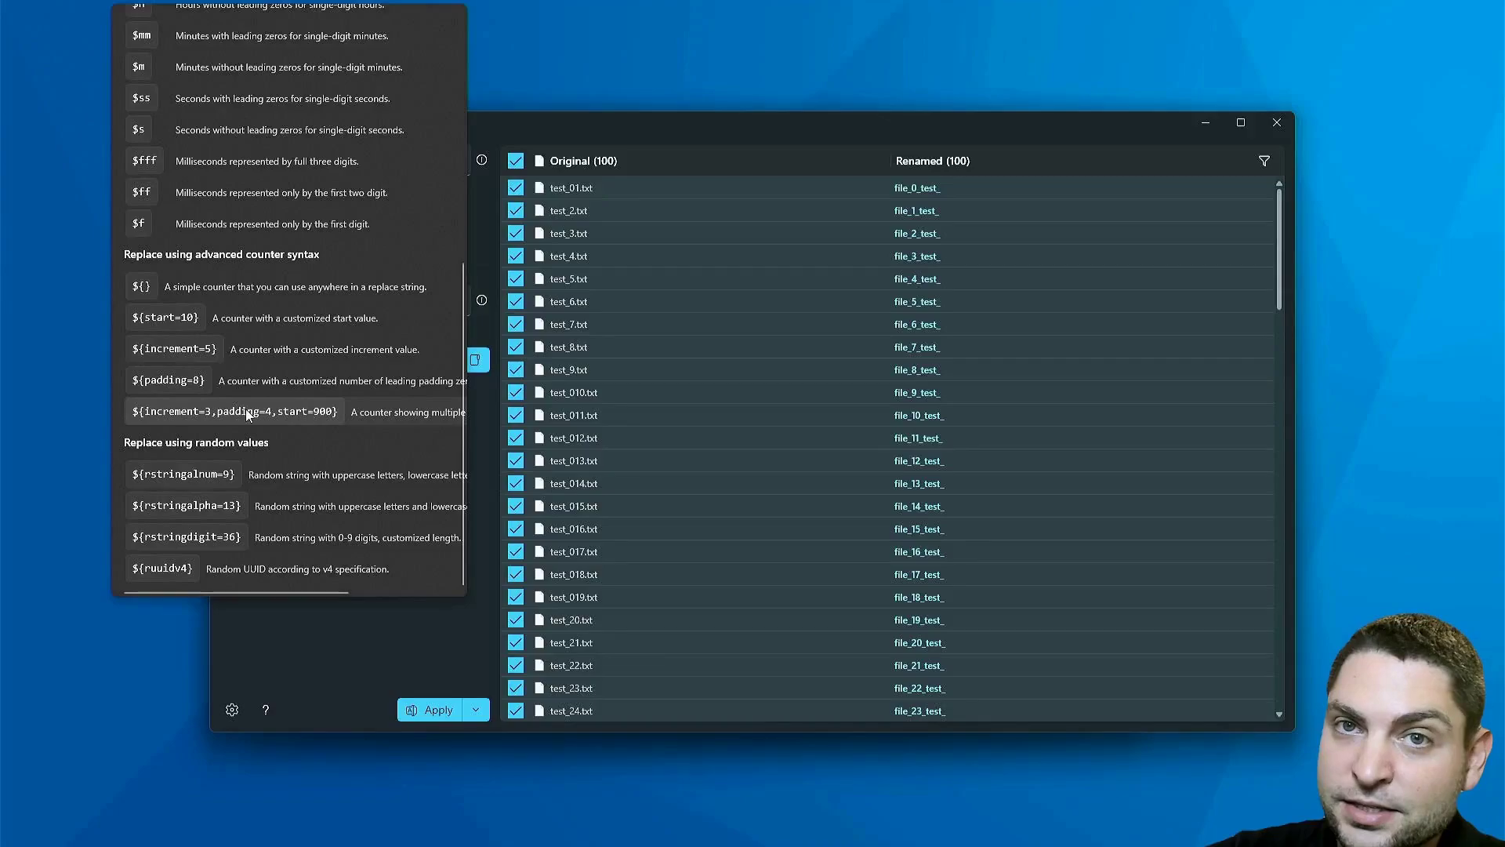
{"action": "left_click", "coordinate": [312, 409]}
{"action": "left_click_drag", "start_coordinate": [296, 301], "coordinate": [483, 302]}
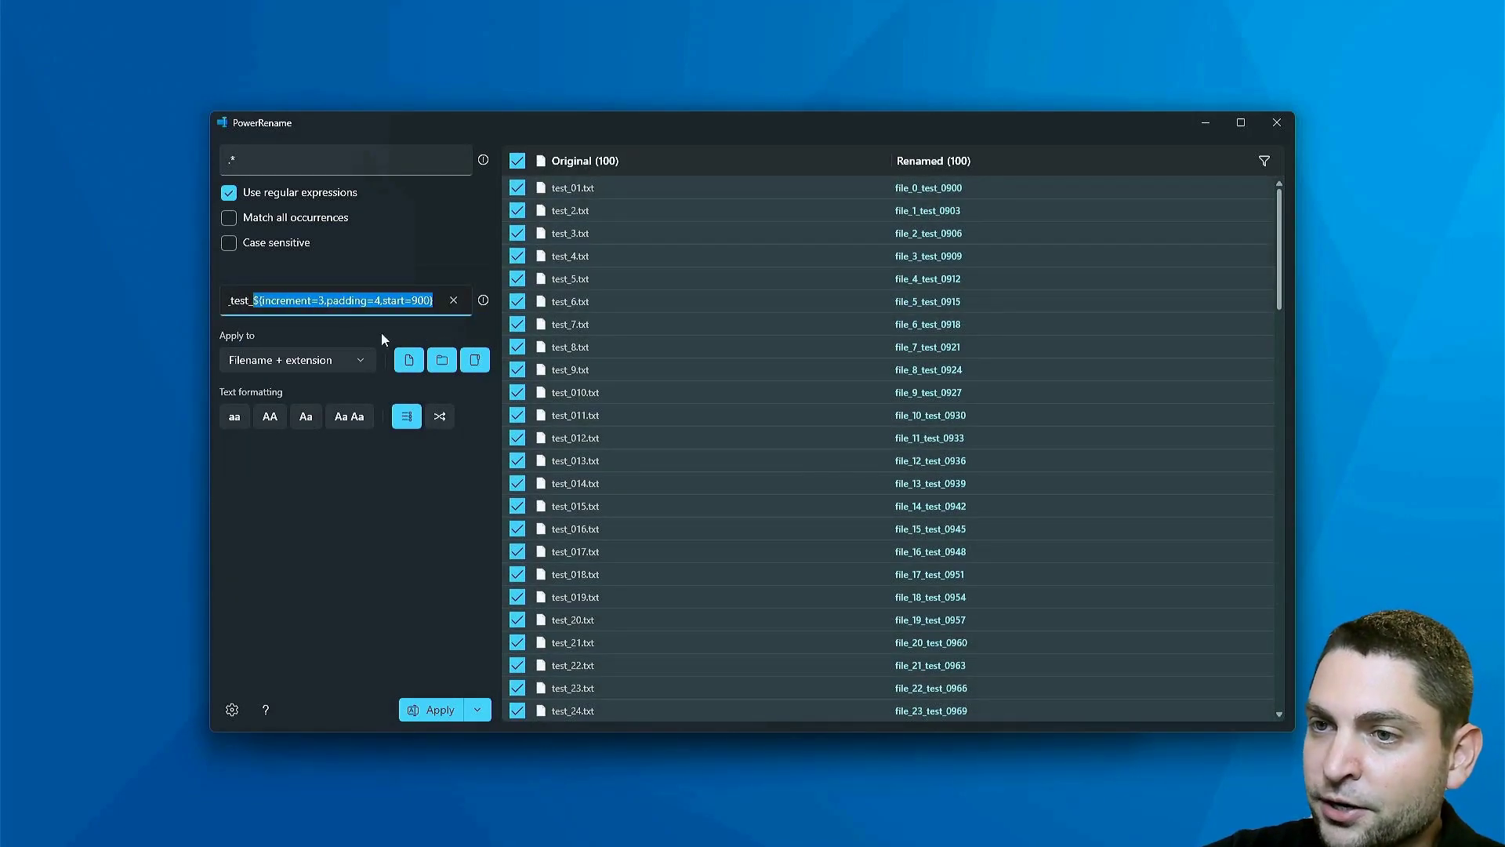
{"action": "left_click", "coordinate": [428, 333]}
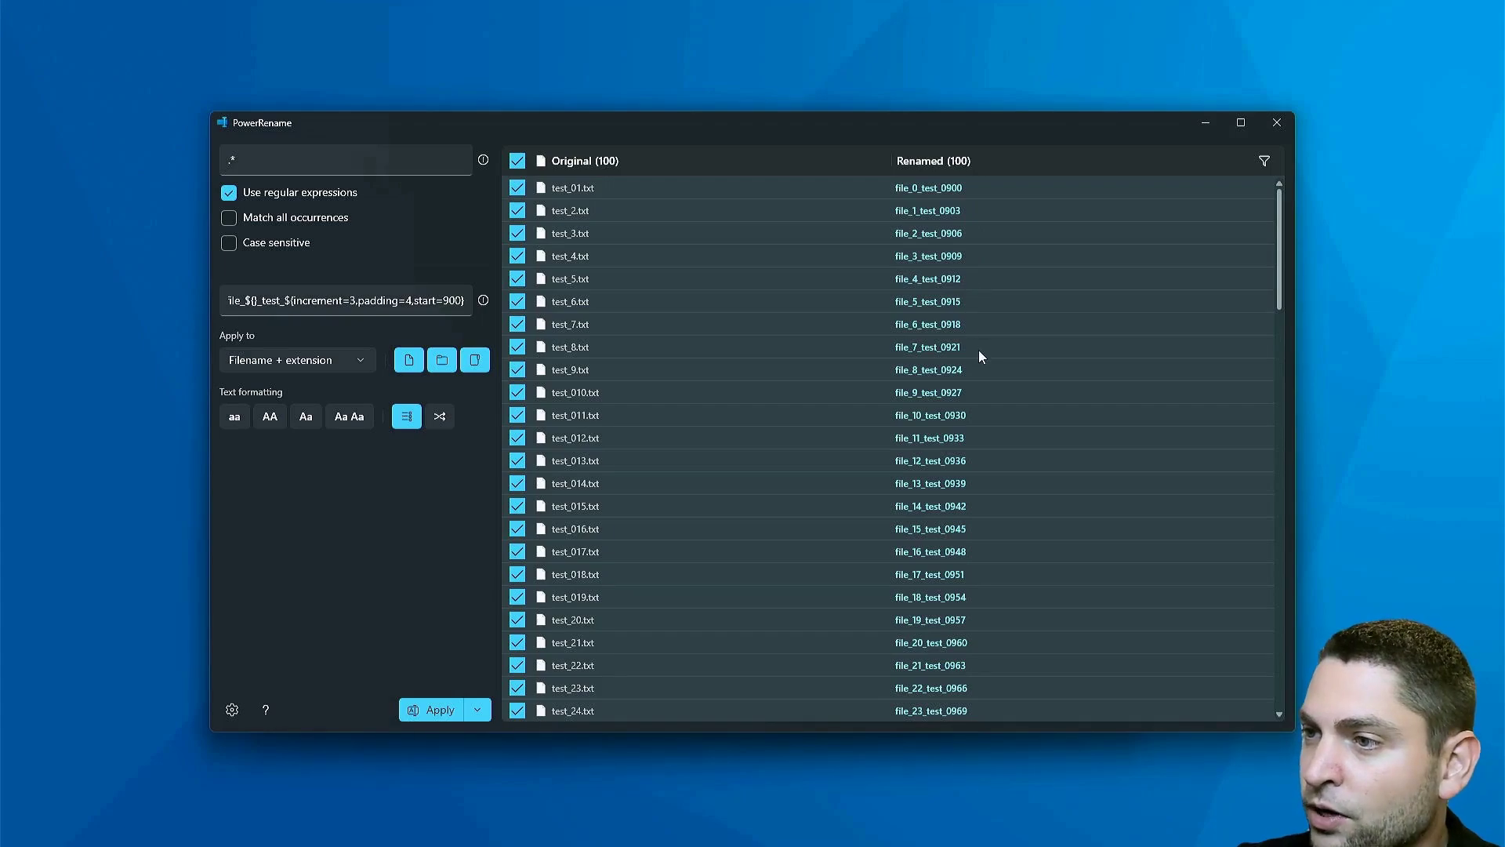
- Change the counter to increment=1, padding=3, start=1 and add a trailing underscore
{"action": "left_click", "coordinate": [354, 301]}
{"action": "key", "text": "BackSpace"}
{"action": "type", "text": "1"}
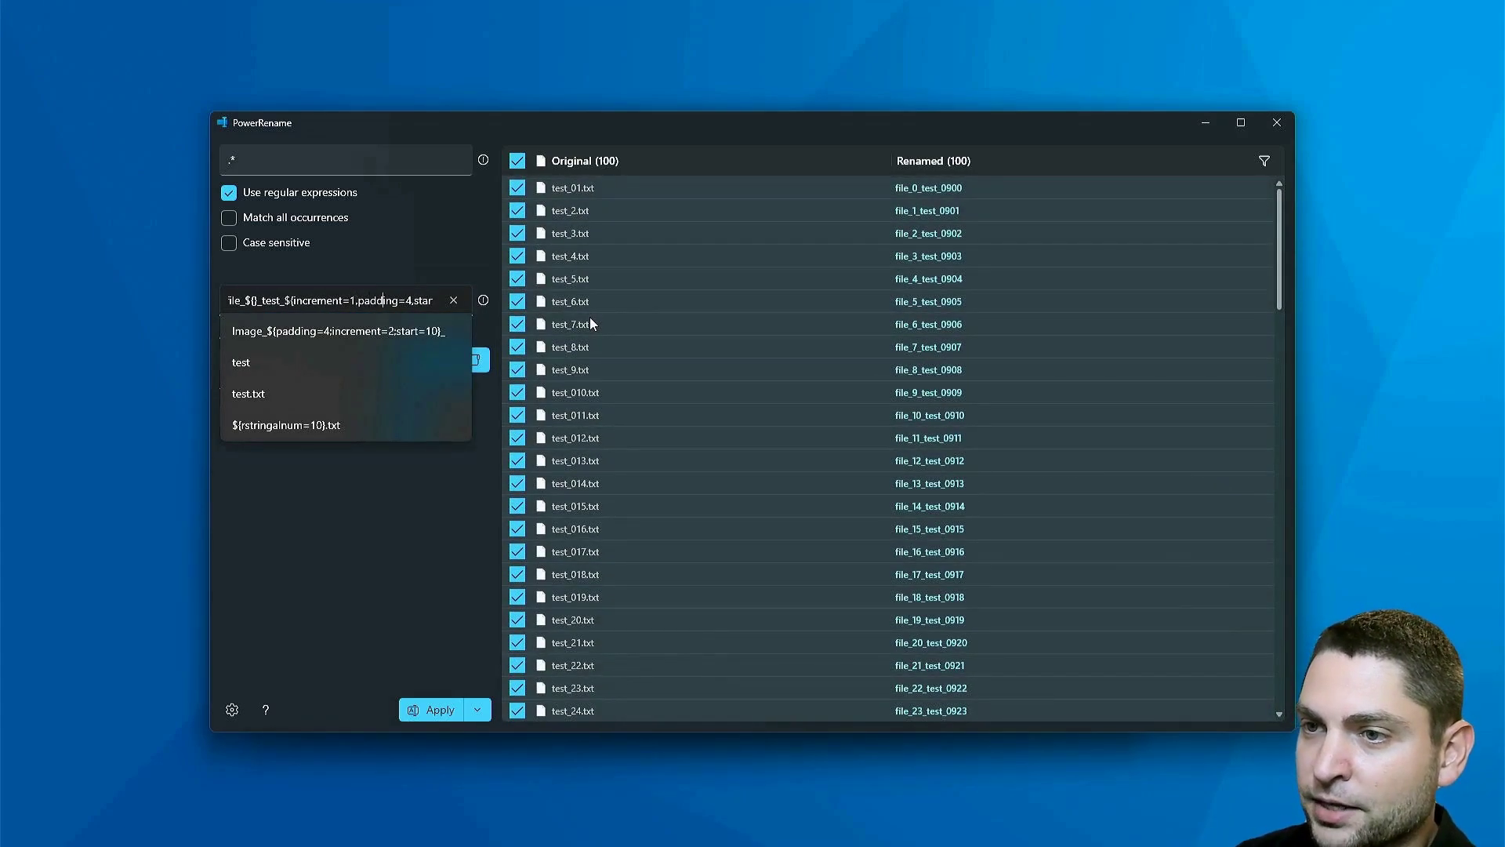
{"action": "key", "text": "Right"}
{"action": "key", "text": "Right"}
{"action": "key", "text": "Right"}
{"action": "key", "text": "Right"}
{"action": "key", "text": "Right"}
{"action": "key", "text": "BackSpace"}
{"action": "type", "text": "3"}
{"action": "key", "text": "Right"}
{"action": "key", "text": "Right"}
{"action": "key", "text": "Right"}
{"action": "key", "text": "Right"}
{"action": "key", "text": "Right"}
{"action": "key", "text": "Right"}
{"action": "key", "text": "Right"}
{"action": "key", "text": "Right"}
{"action": "key", "text": "BackSpace"}
{"action": "type", "text": "1"}
{"action": "key", "text": "Escape"}
{"action": "key", "text": "End"}
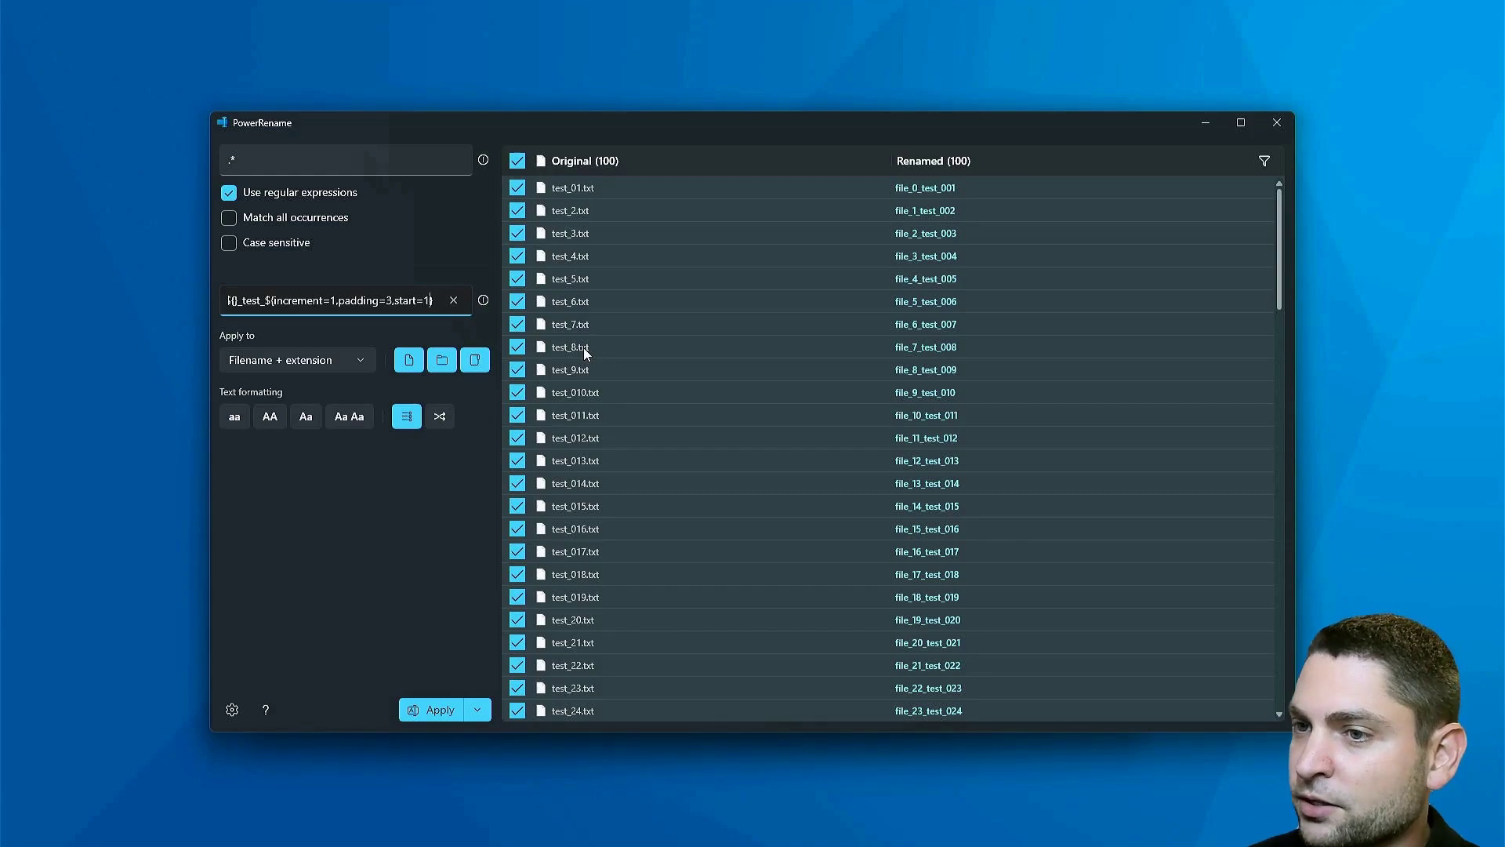
{"action": "type", "text": "_"}
{"action": "key", "text": "Escape"}
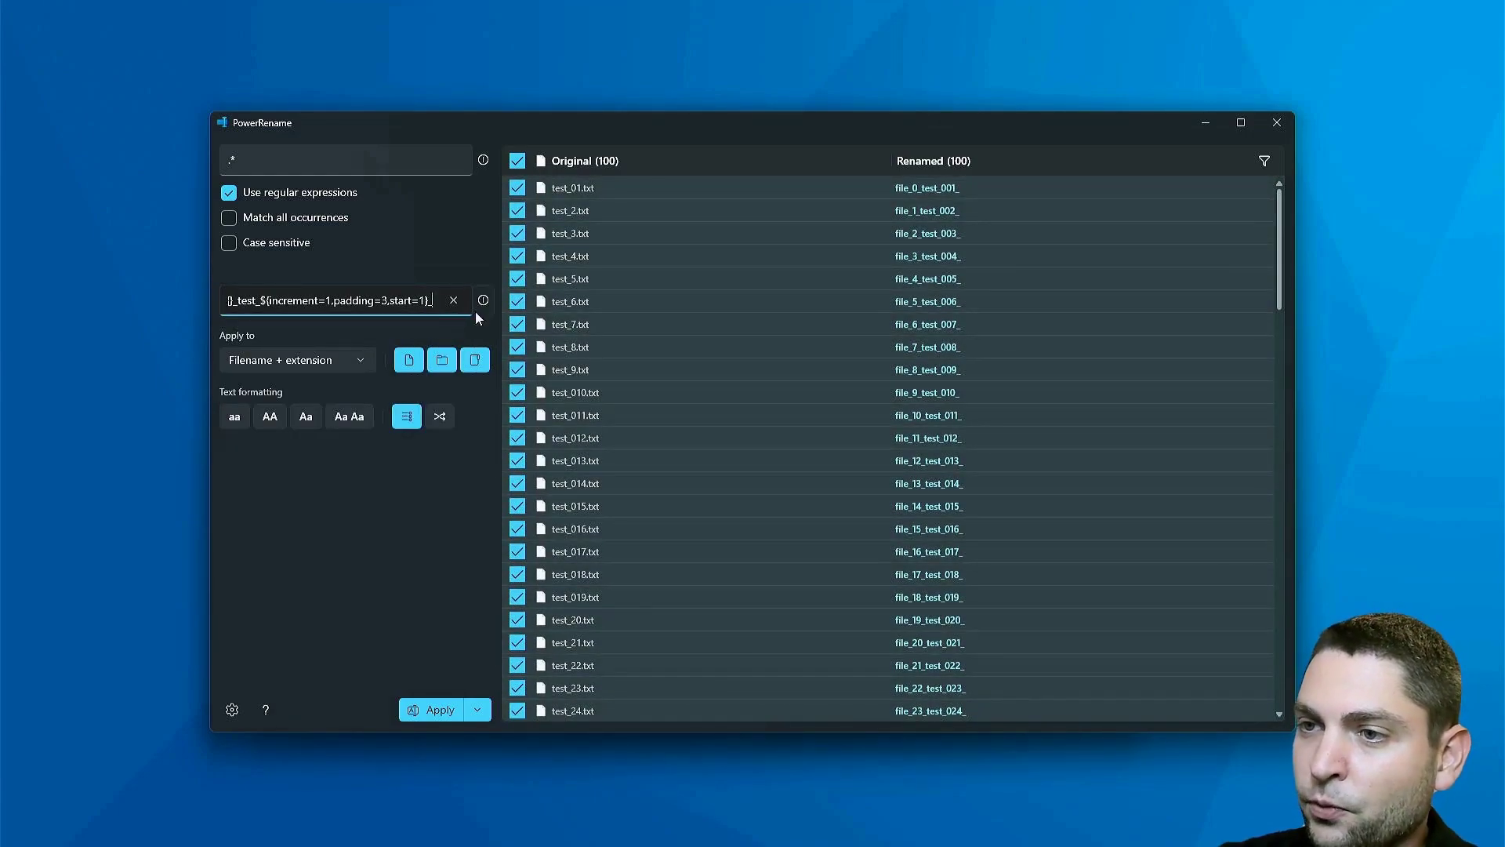
- Append the $YYYY creation-year token so previews end in _2024
{"action": "left_click", "coordinate": [482, 299]}
{"action": "scroll", "coordinate": [374, 304], "scroll_direction": "up", "scroll_amount": 5}
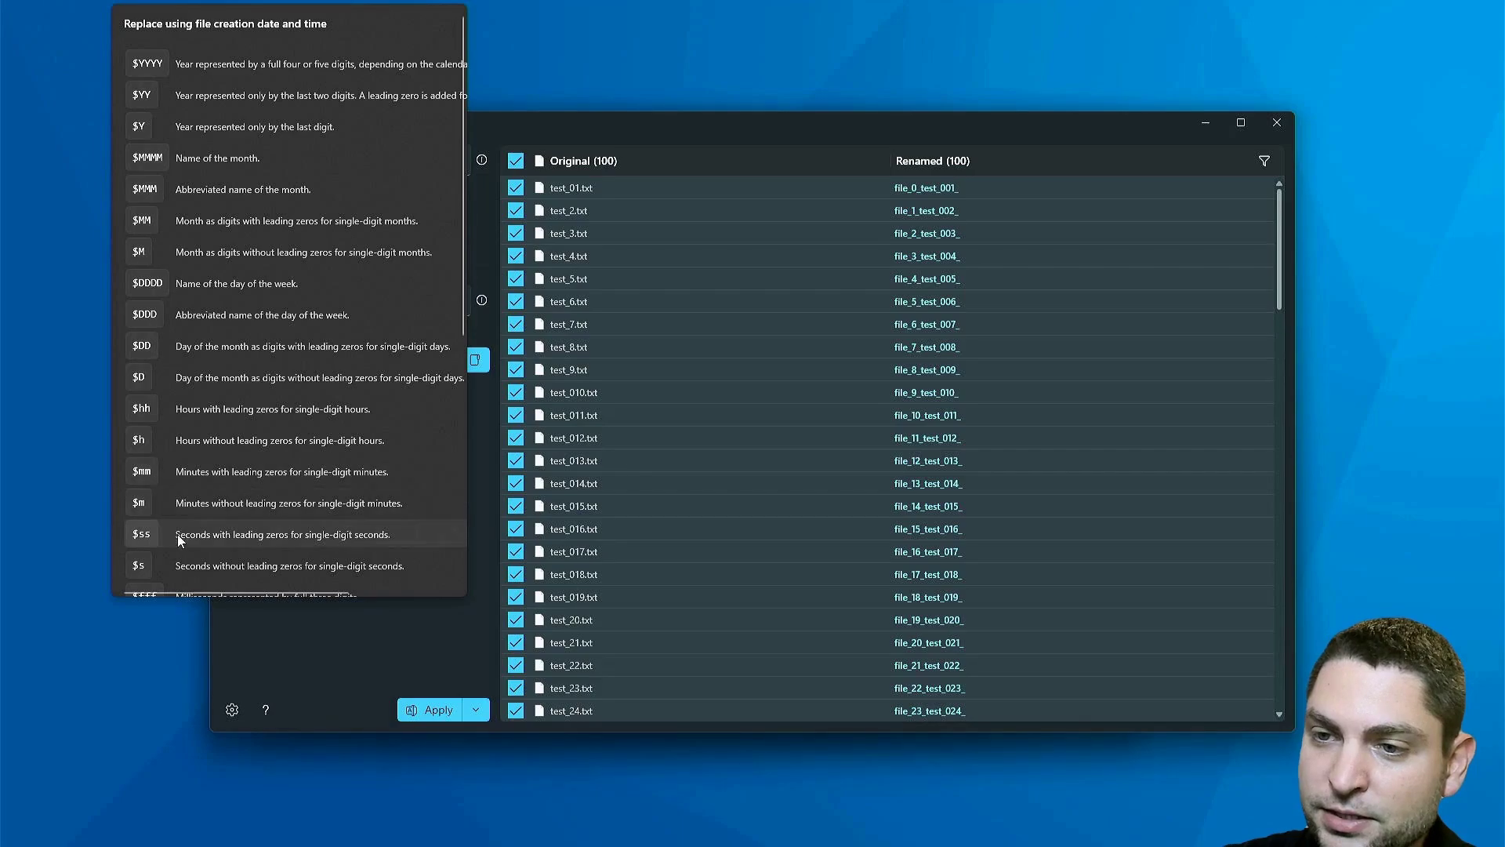
{"action": "scroll", "coordinate": [235, 535], "scroll_direction": "down", "scroll_amount": 5}
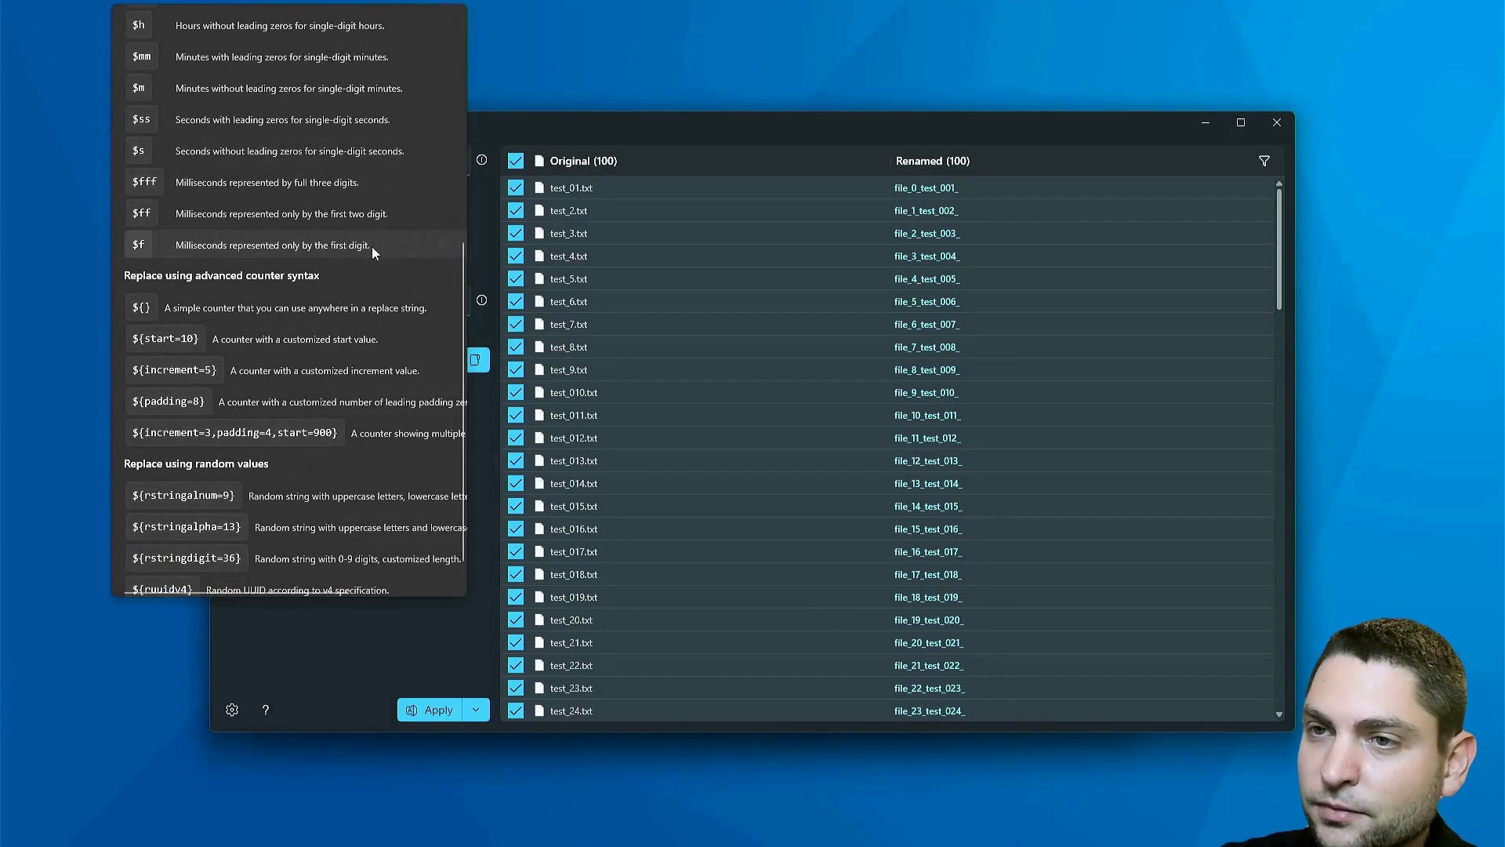
{"action": "scroll", "coordinate": [370, 246], "scroll_direction": "up", "scroll_amount": 6}
{"action": "key", "text": "Escape"}
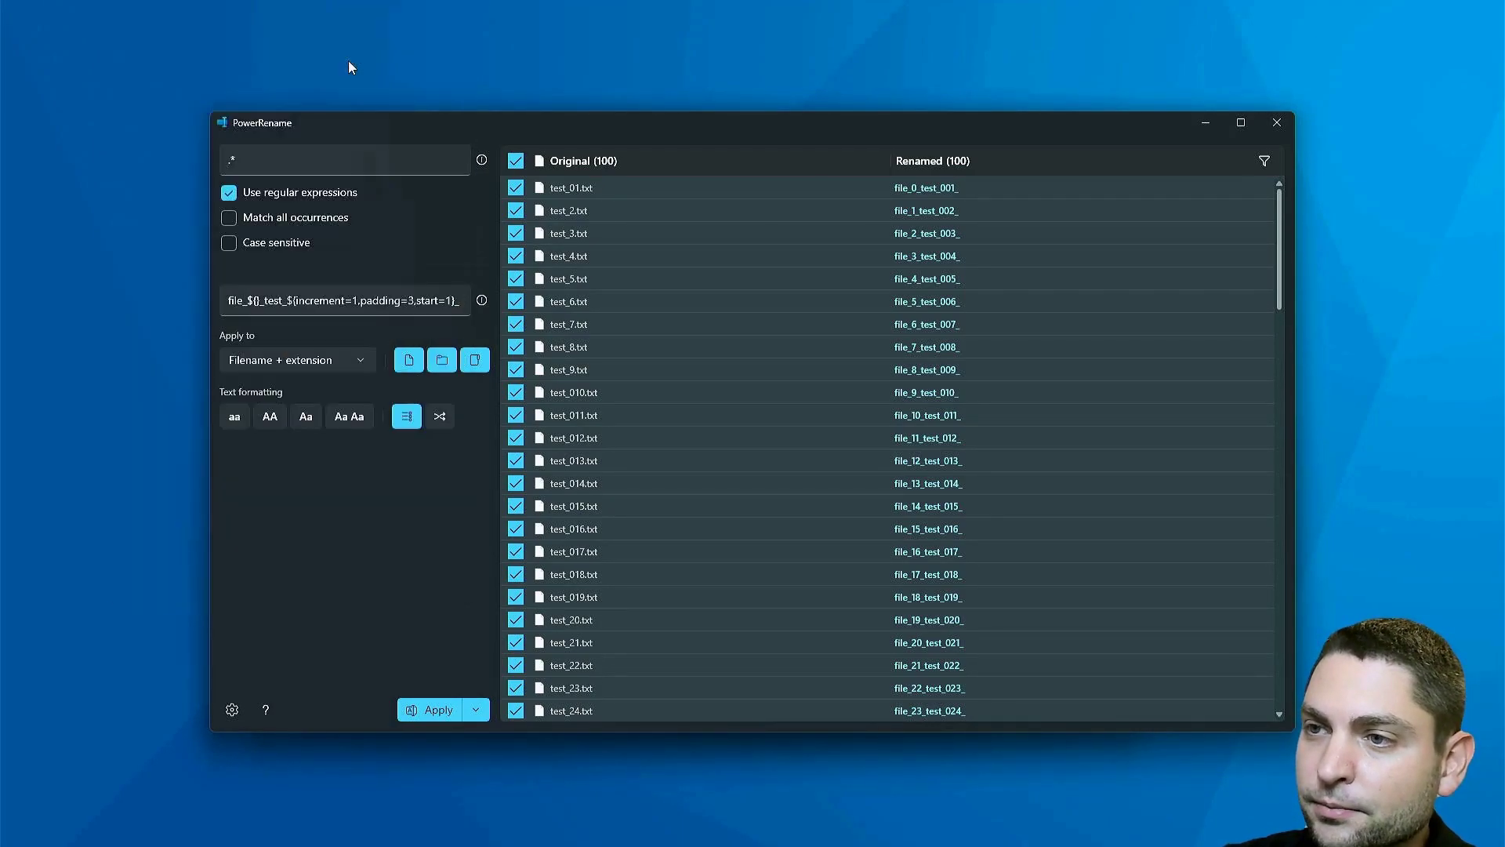
{"action": "left_click_drag", "start_coordinate": [403, 300], "coordinate": [436, 301]}
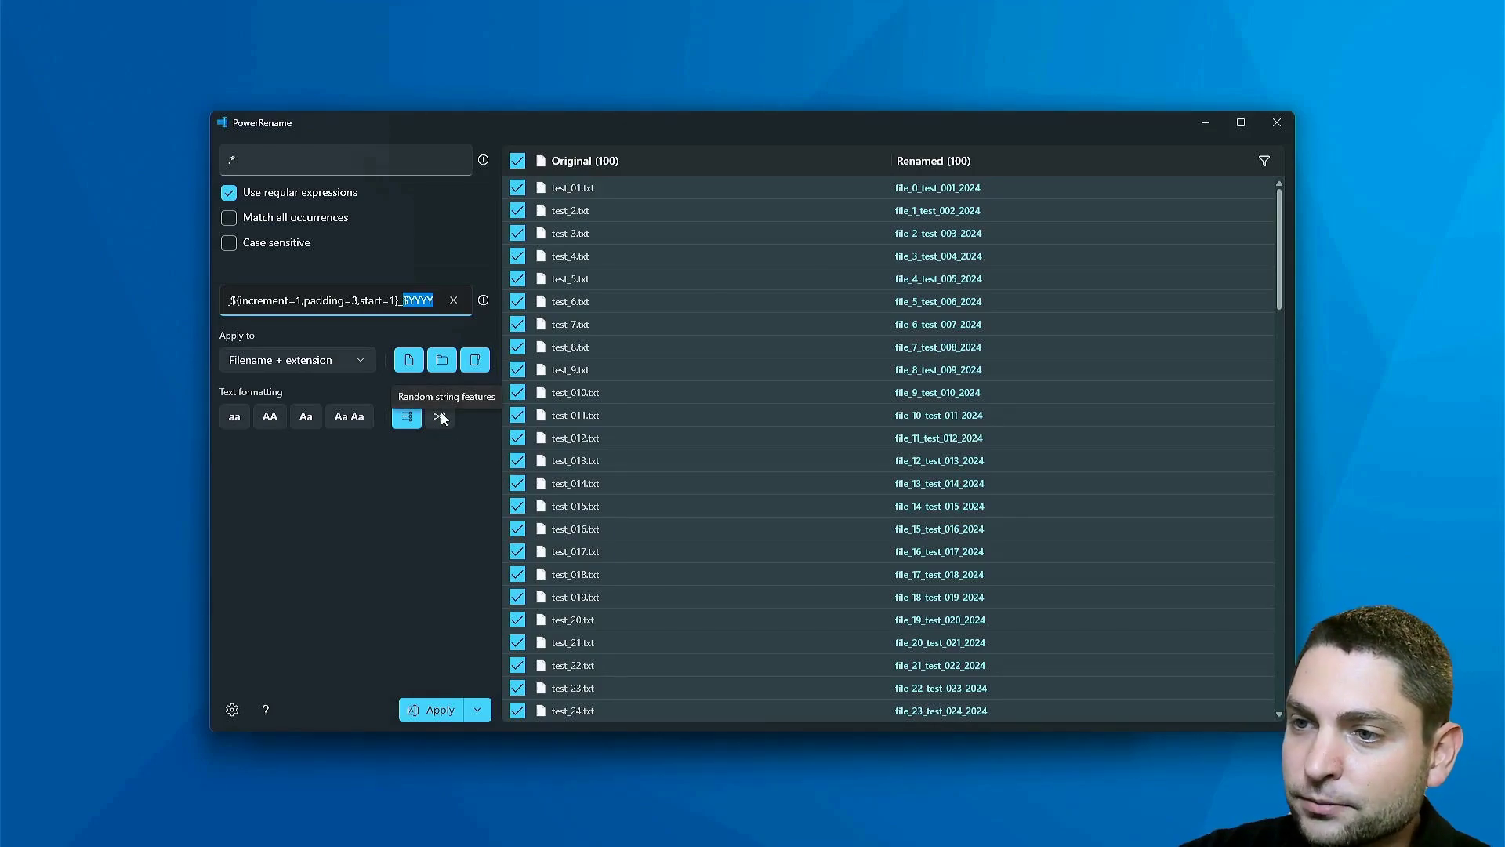
- Replace the whole replacement text with a ${rstringalpha=5} random-letters token
{"action": "left_click", "coordinate": [484, 301]}
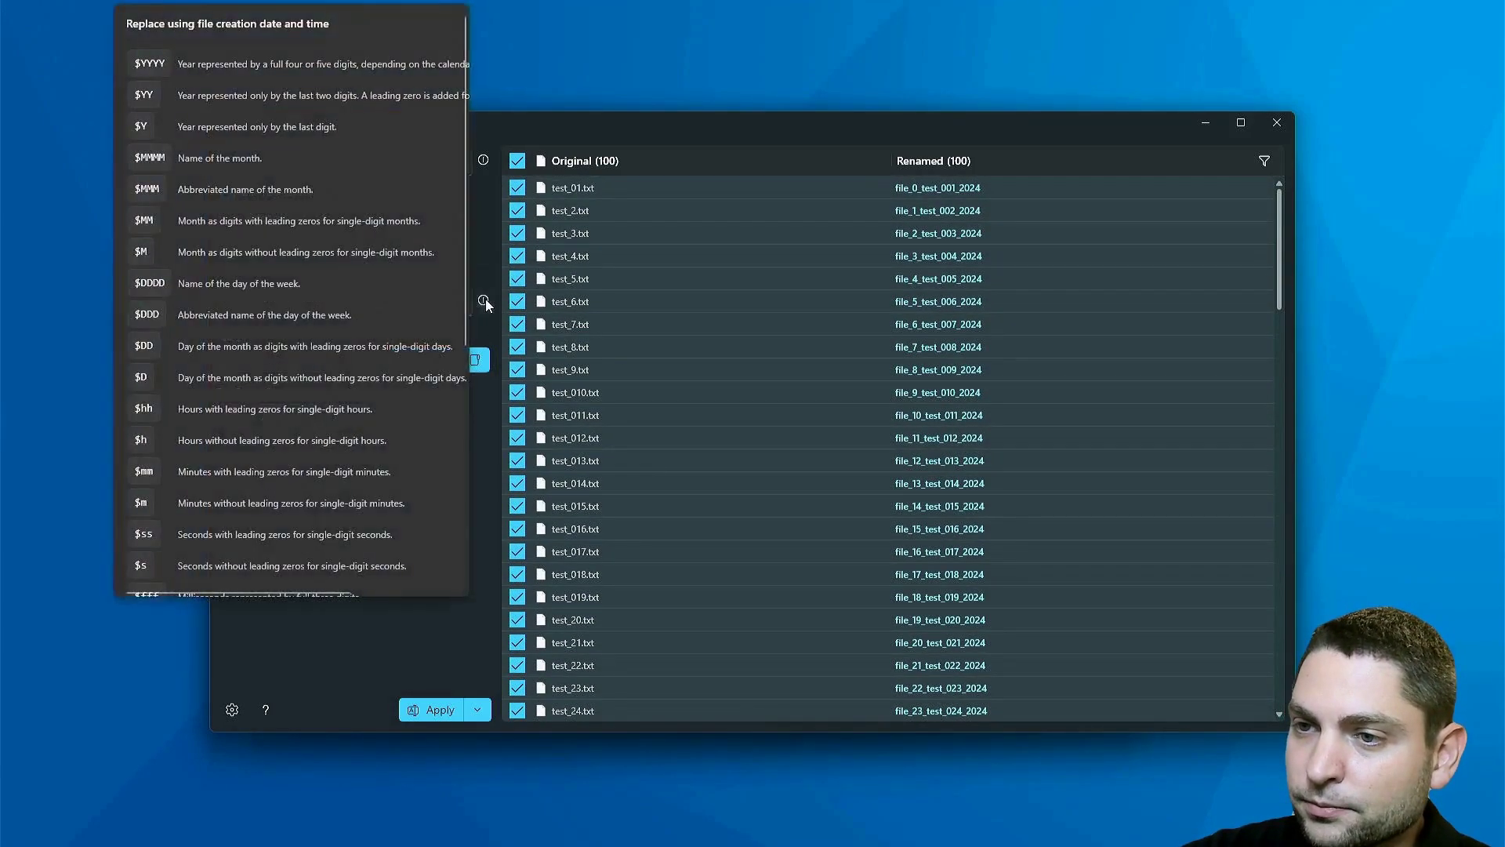
{"action": "scroll", "coordinate": [454, 215], "scroll_direction": "down", "scroll_amount": 5}
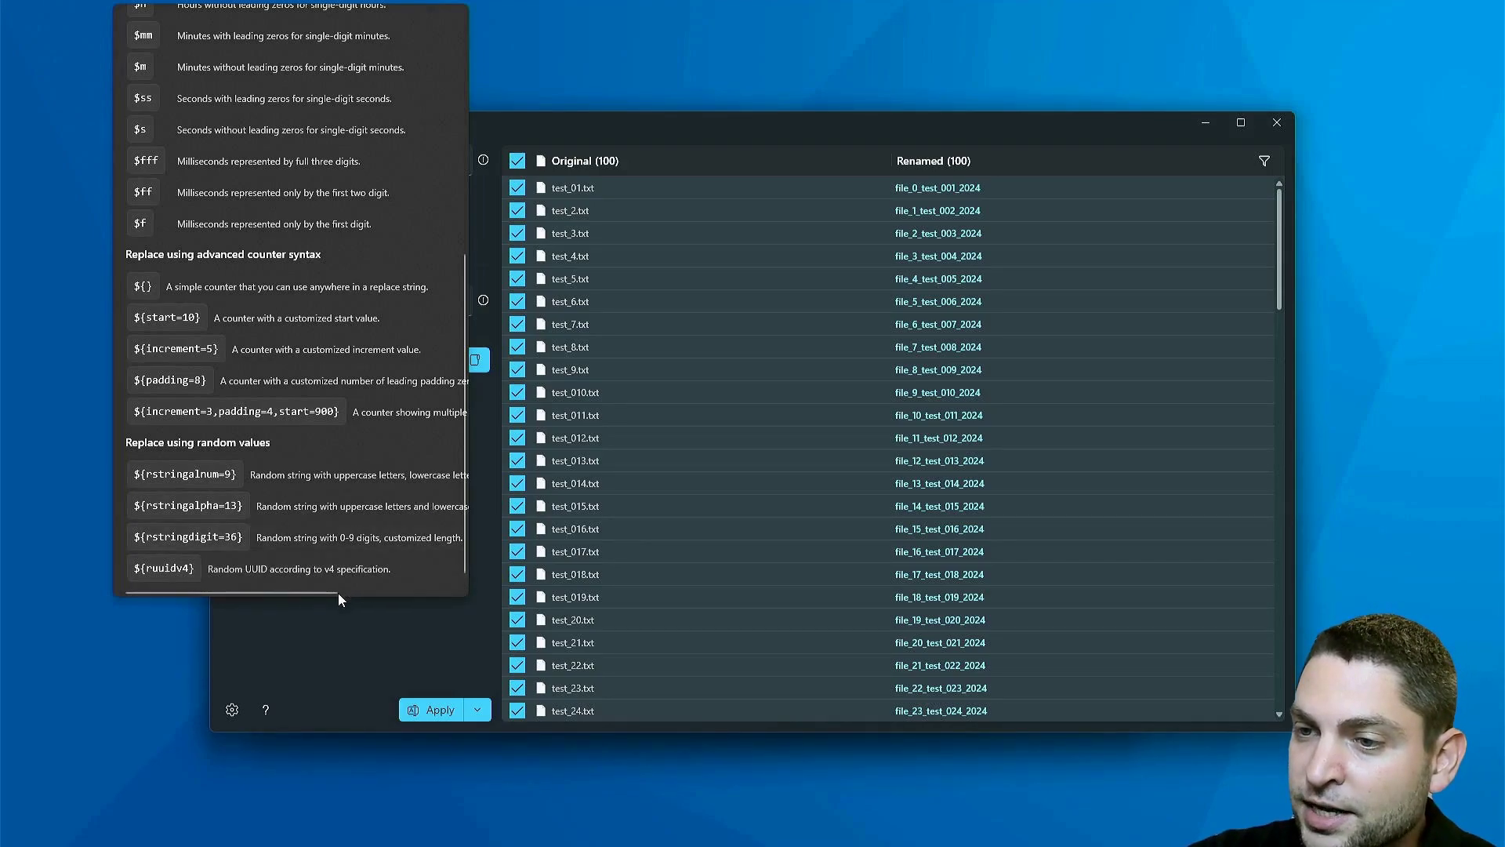
{"action": "left_click_drag", "start_coordinate": [336, 594], "coordinate": [300, 589]}
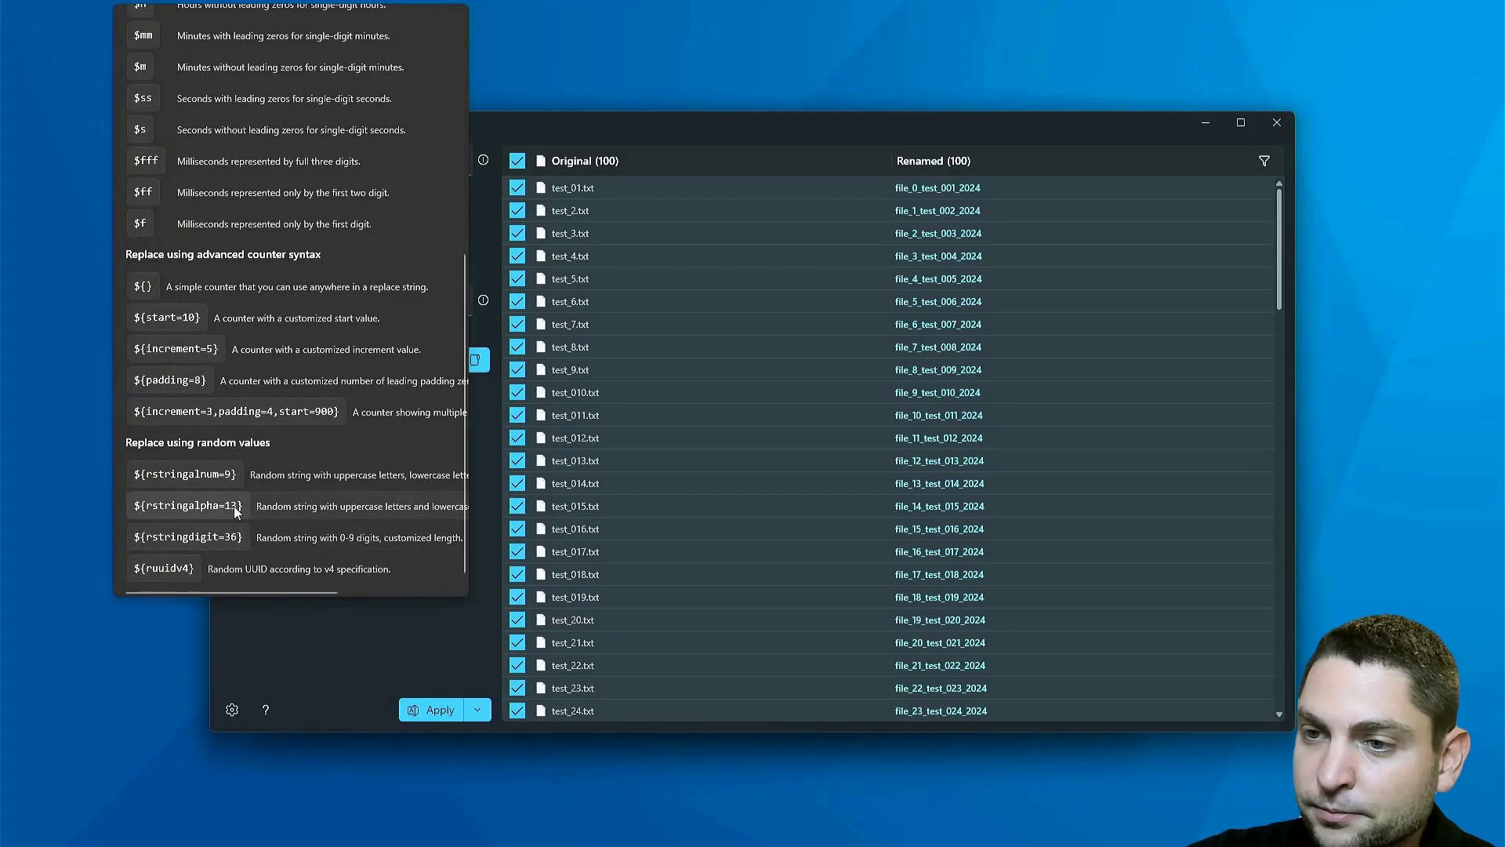
{"action": "left_click", "coordinate": [288, 307]}
{"action": "key", "text": "ctrl+a"}
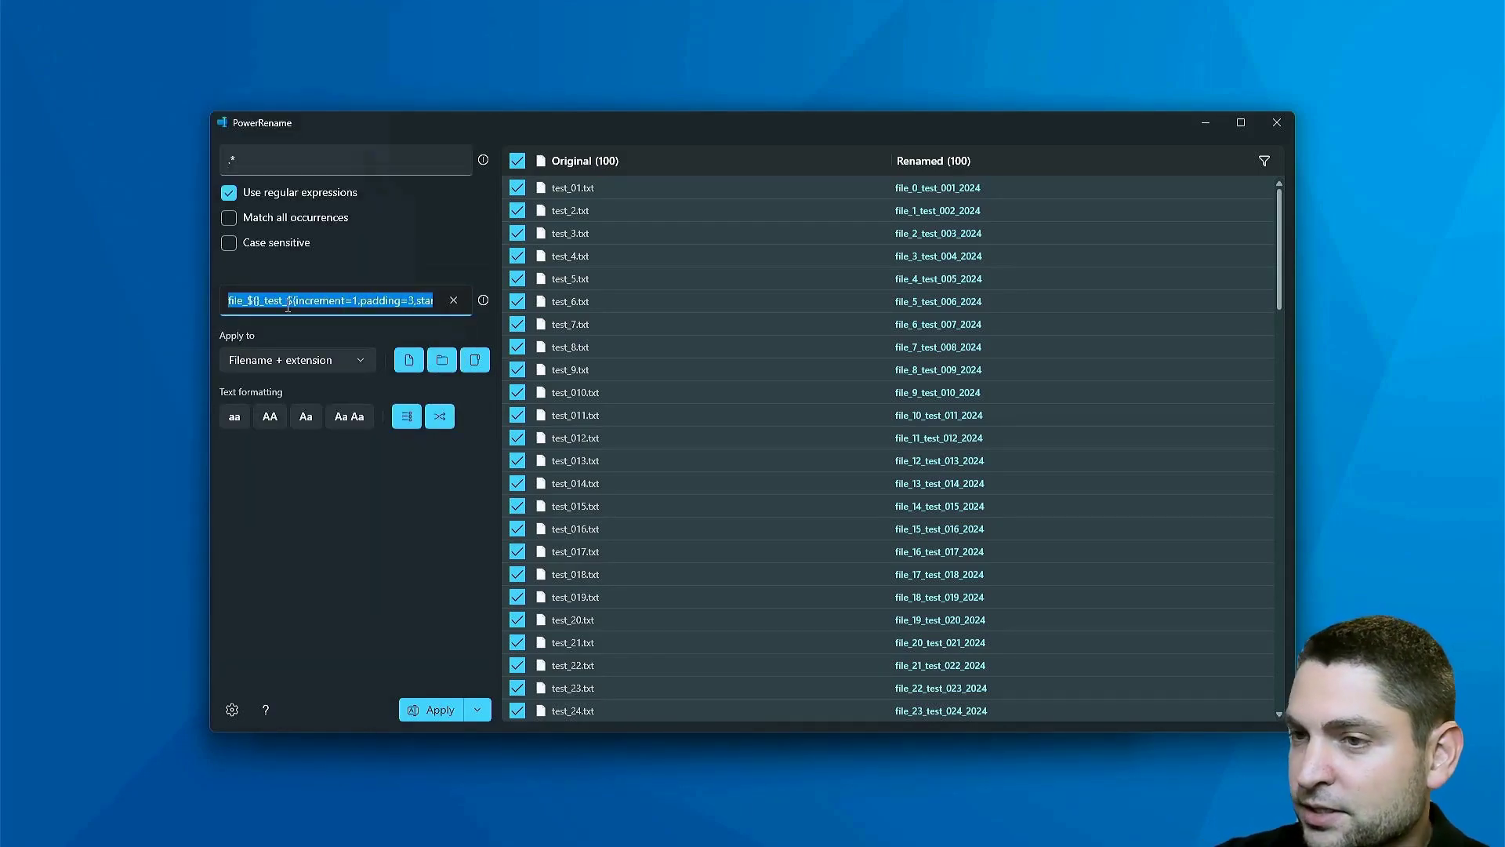
{"action": "type", "text": "${rstringalpha=13}"}
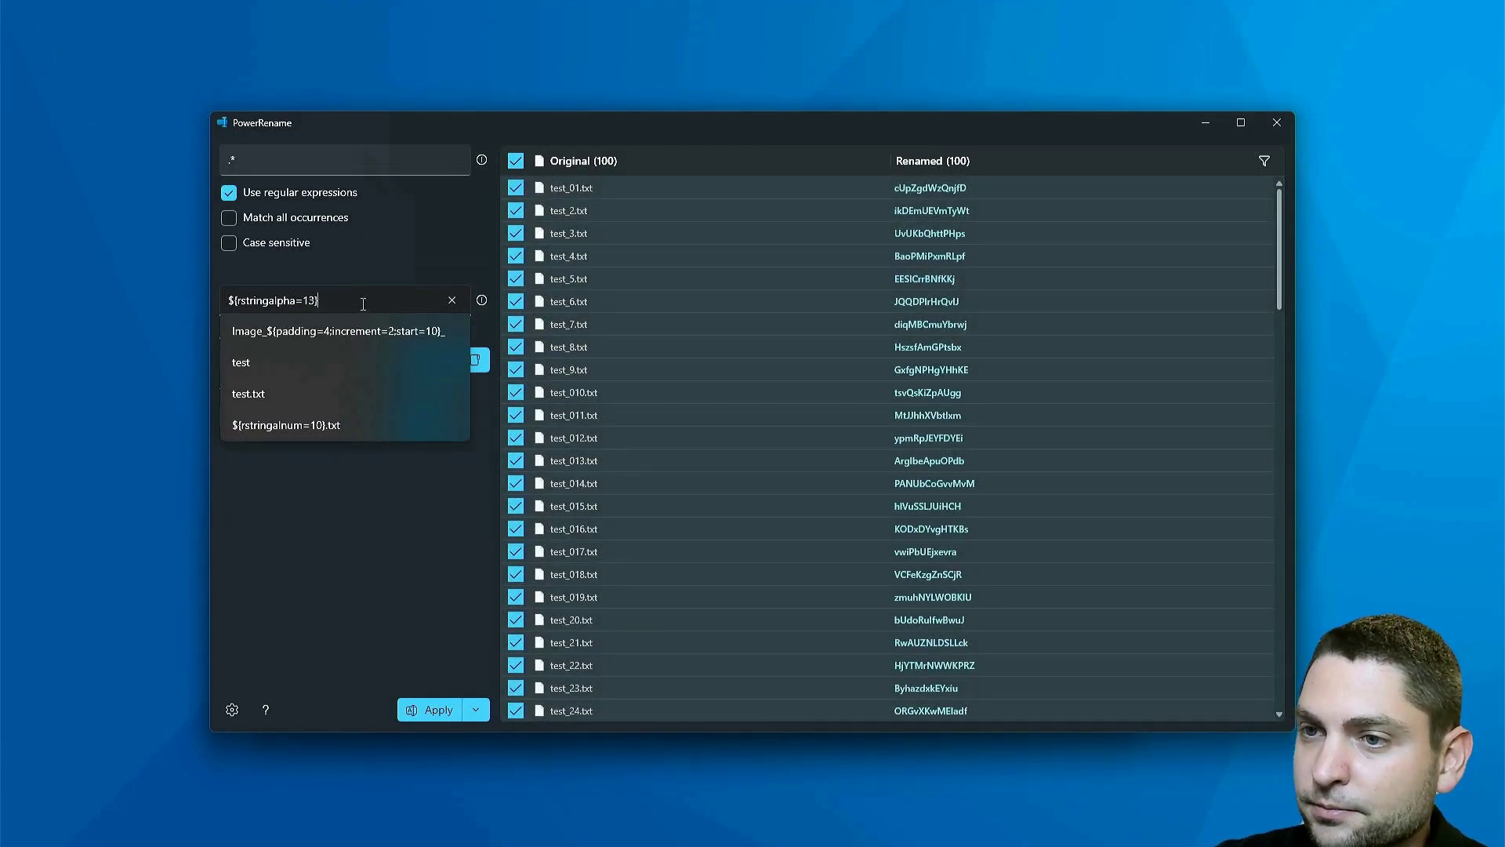
{"action": "key", "text": "BackSpace"}
{"action": "key", "text": "BackSpace"}
{"action": "type", "text": "5"}
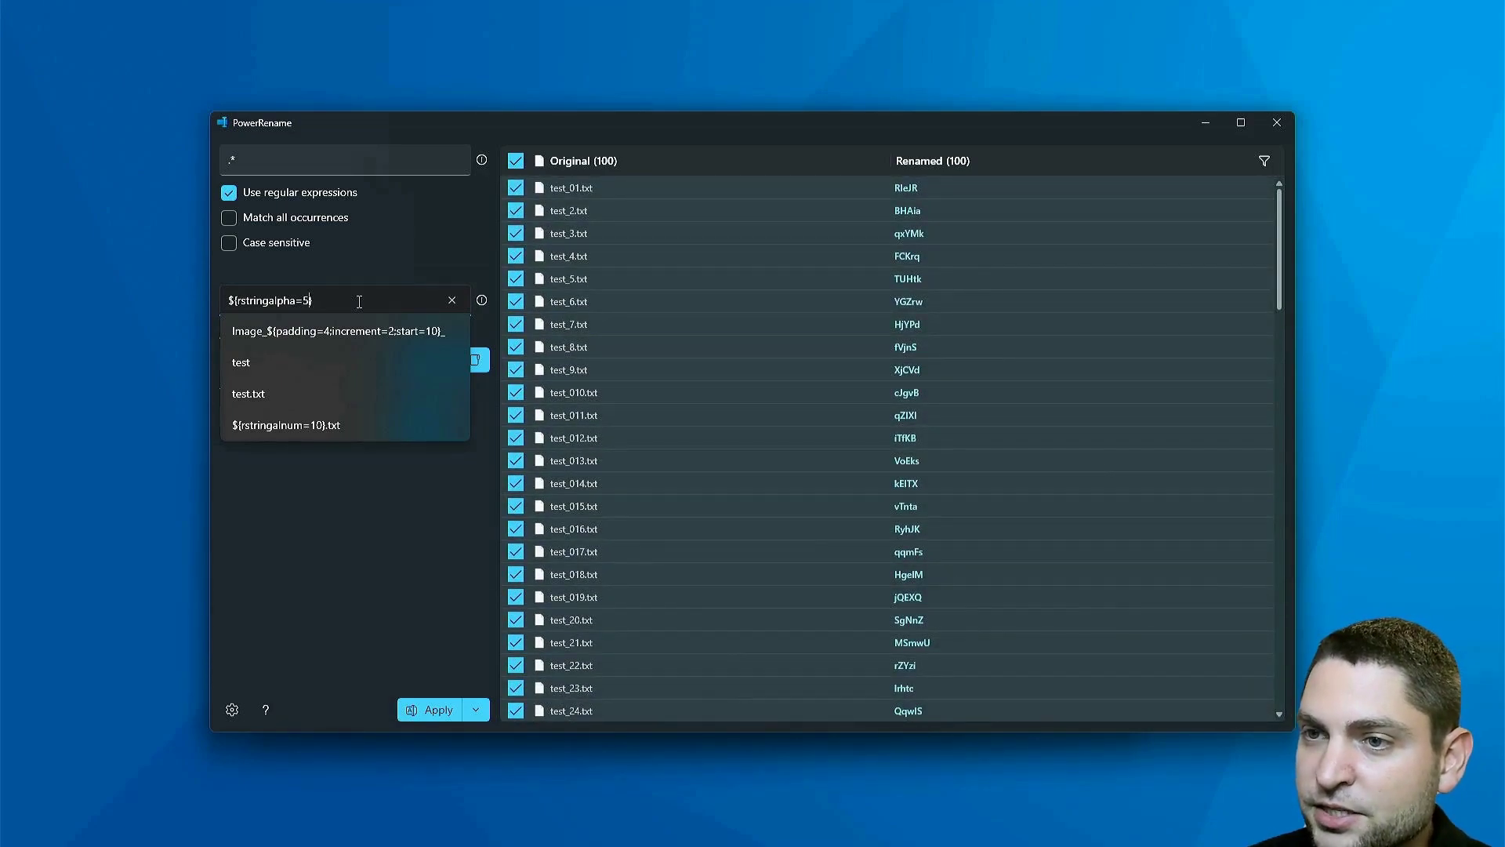
- Add a ${padding=4} counter and .txt, then apply the rename to all 100 files
{"action": "left_click", "coordinate": [482, 300]}
{"action": "left_click", "coordinate": [224, 415]}
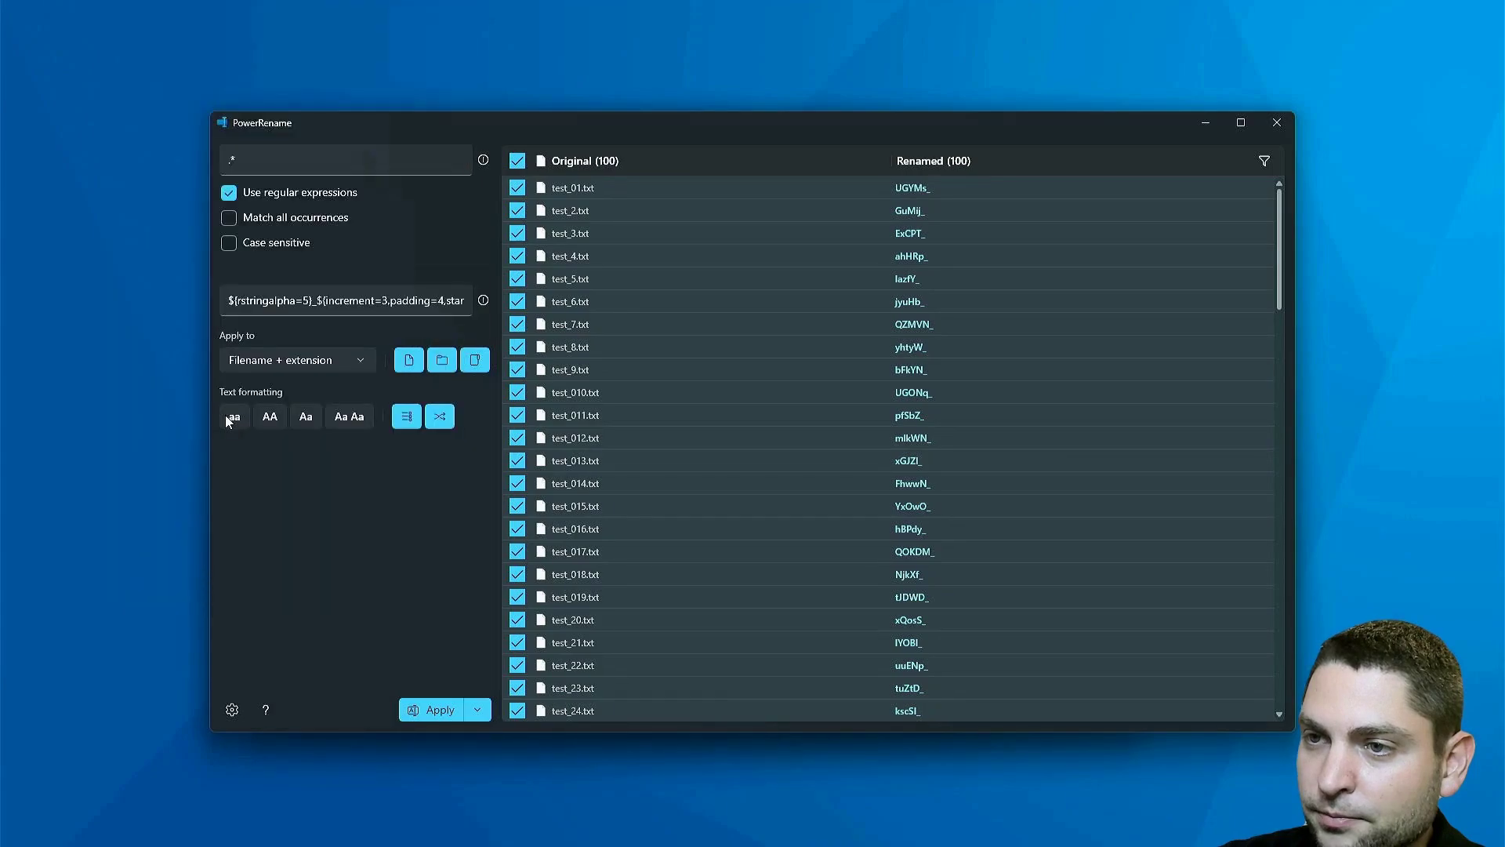
{"action": "key", "text": "Delete"}
{"action": "left_click_drag", "start_coordinate": [330, 300], "coordinate": [429, 304]}
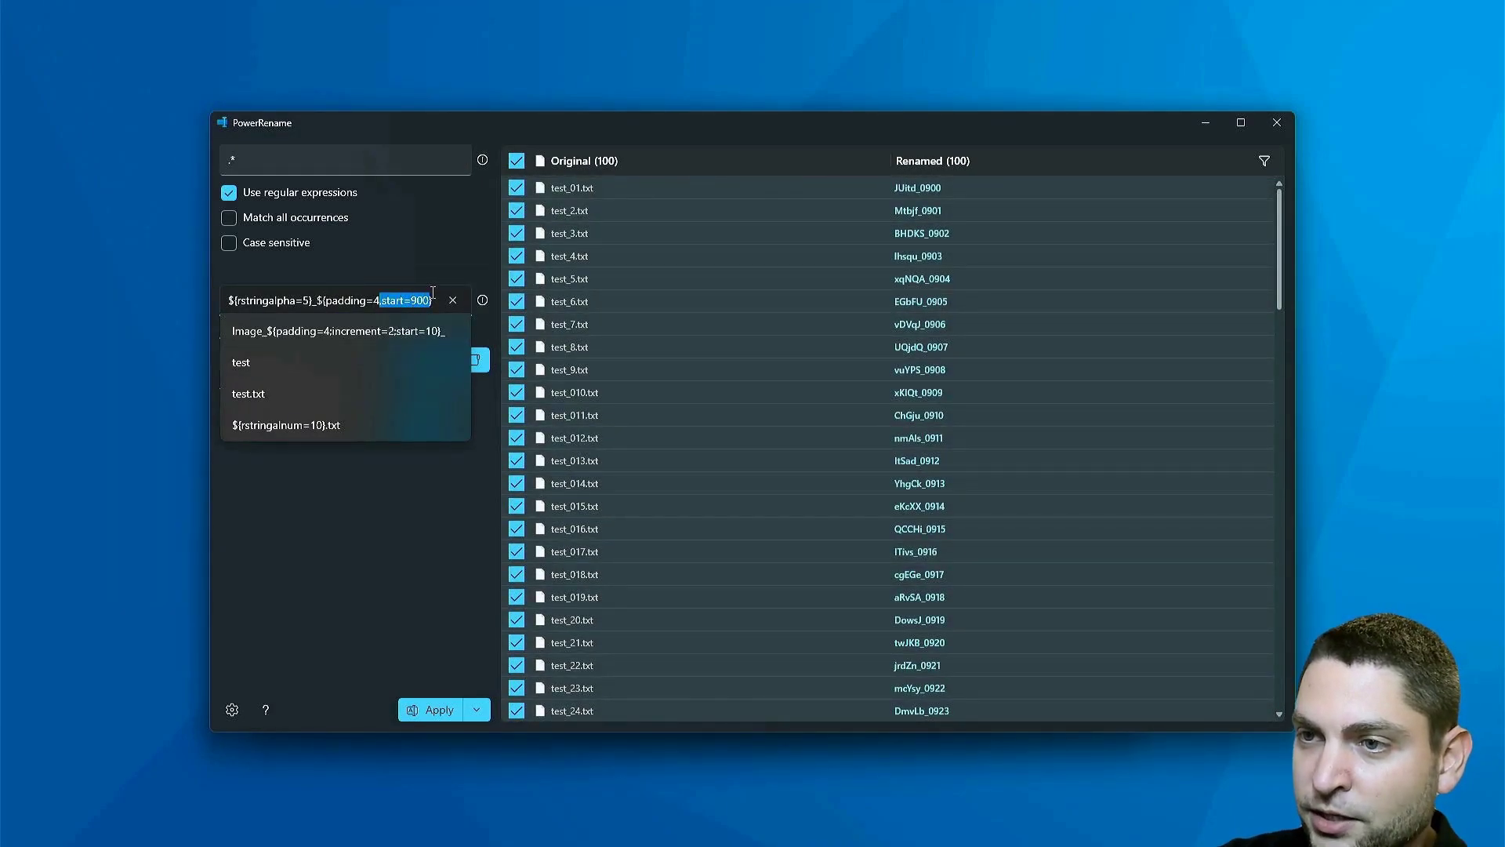
{"action": "key", "text": "Delete"}
{"action": "type", "text": ".txt"}
{"action": "left_click", "coordinate": [437, 538]}
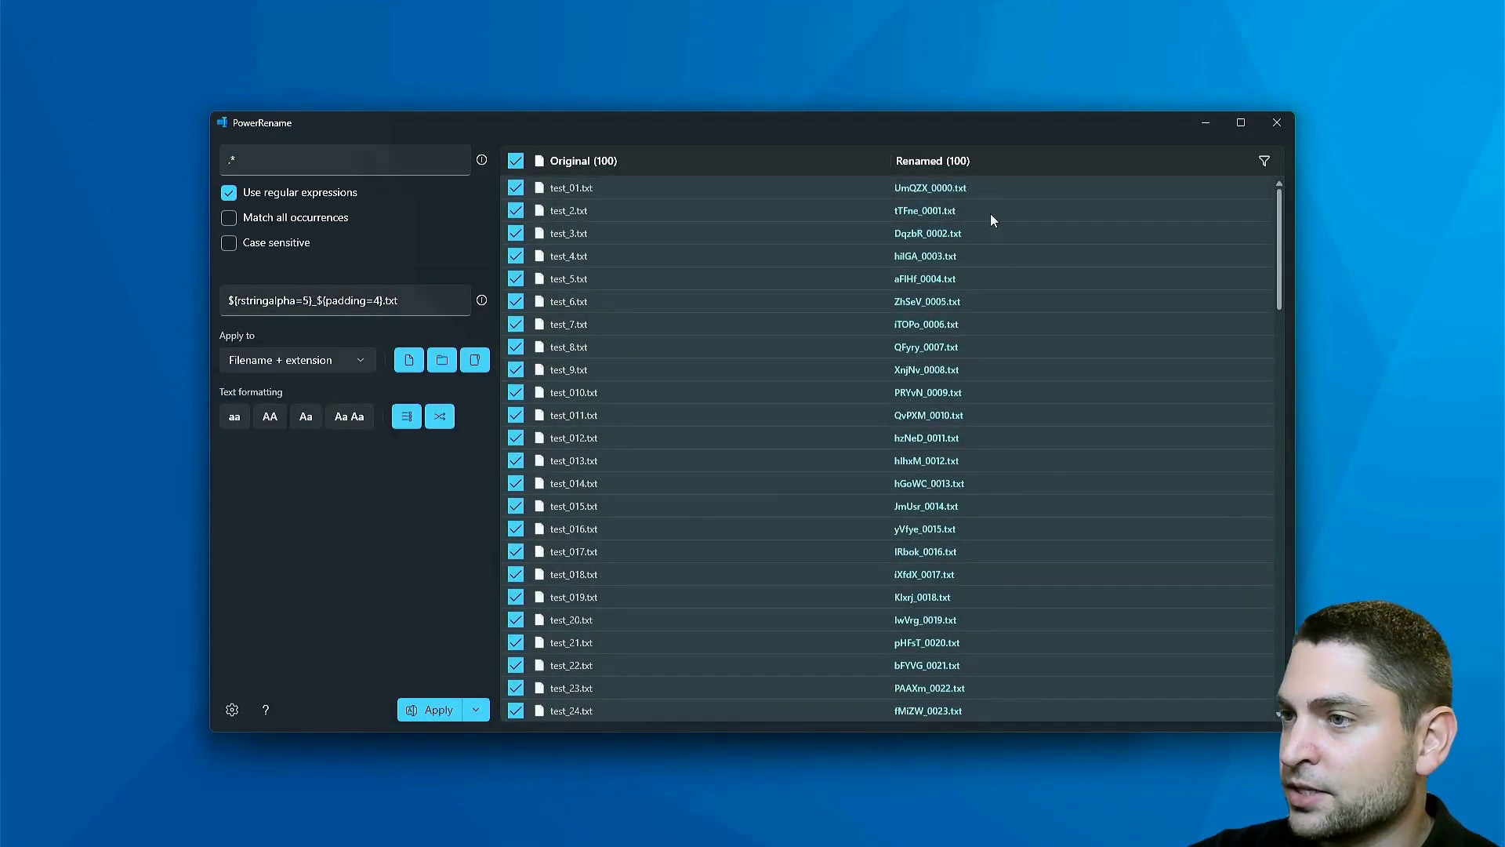
{"action": "scroll", "coordinate": [922, 441], "scroll_direction": "down", "scroll_amount": 5}
{"action": "scroll", "coordinate": [938, 529], "scroll_direction": "up", "scroll_amount": 5}
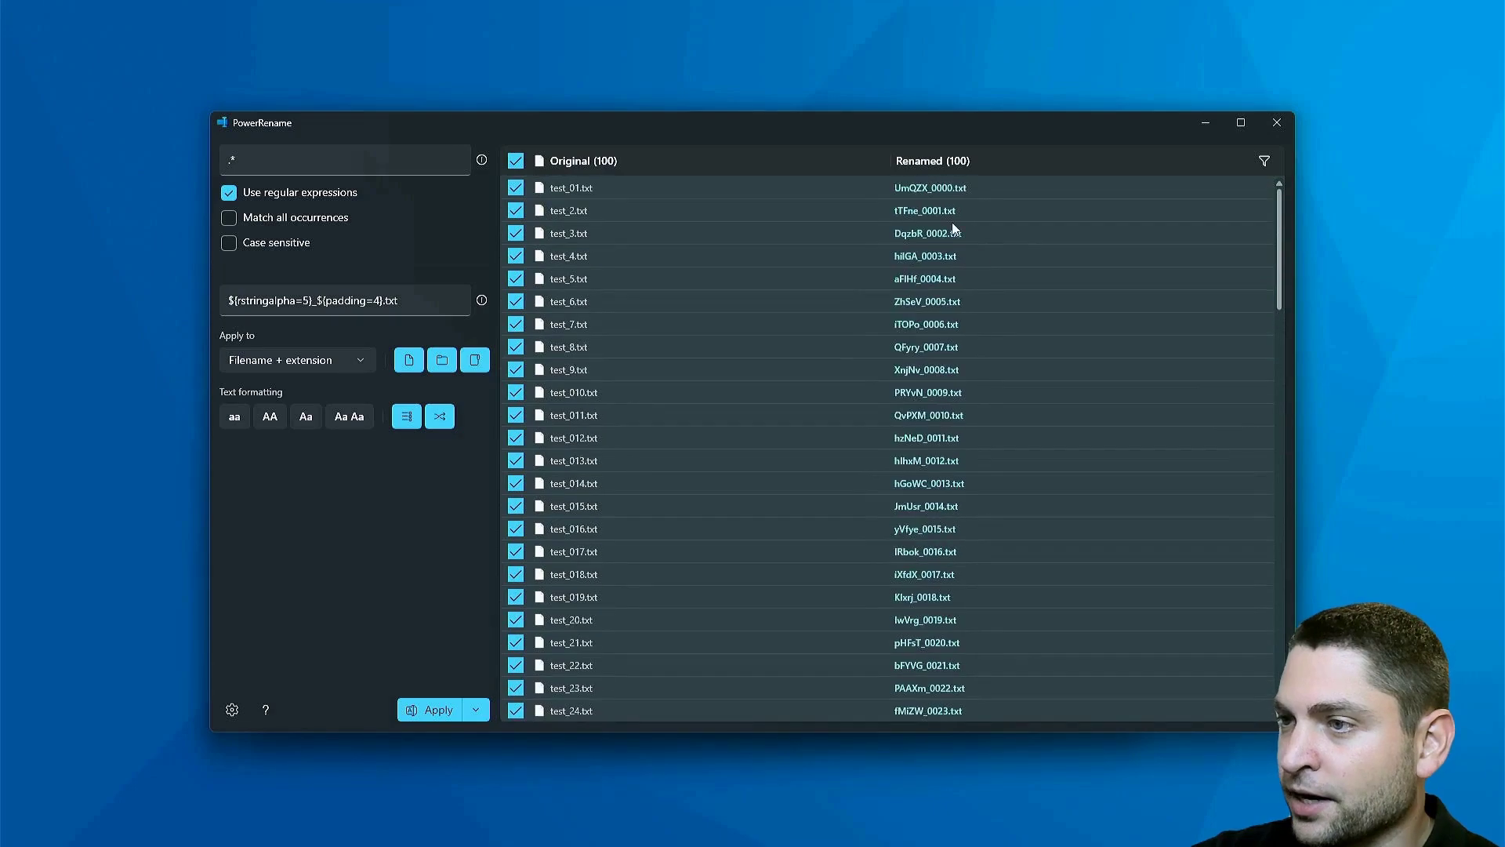
{"action": "left_click", "coordinate": [432, 707]}
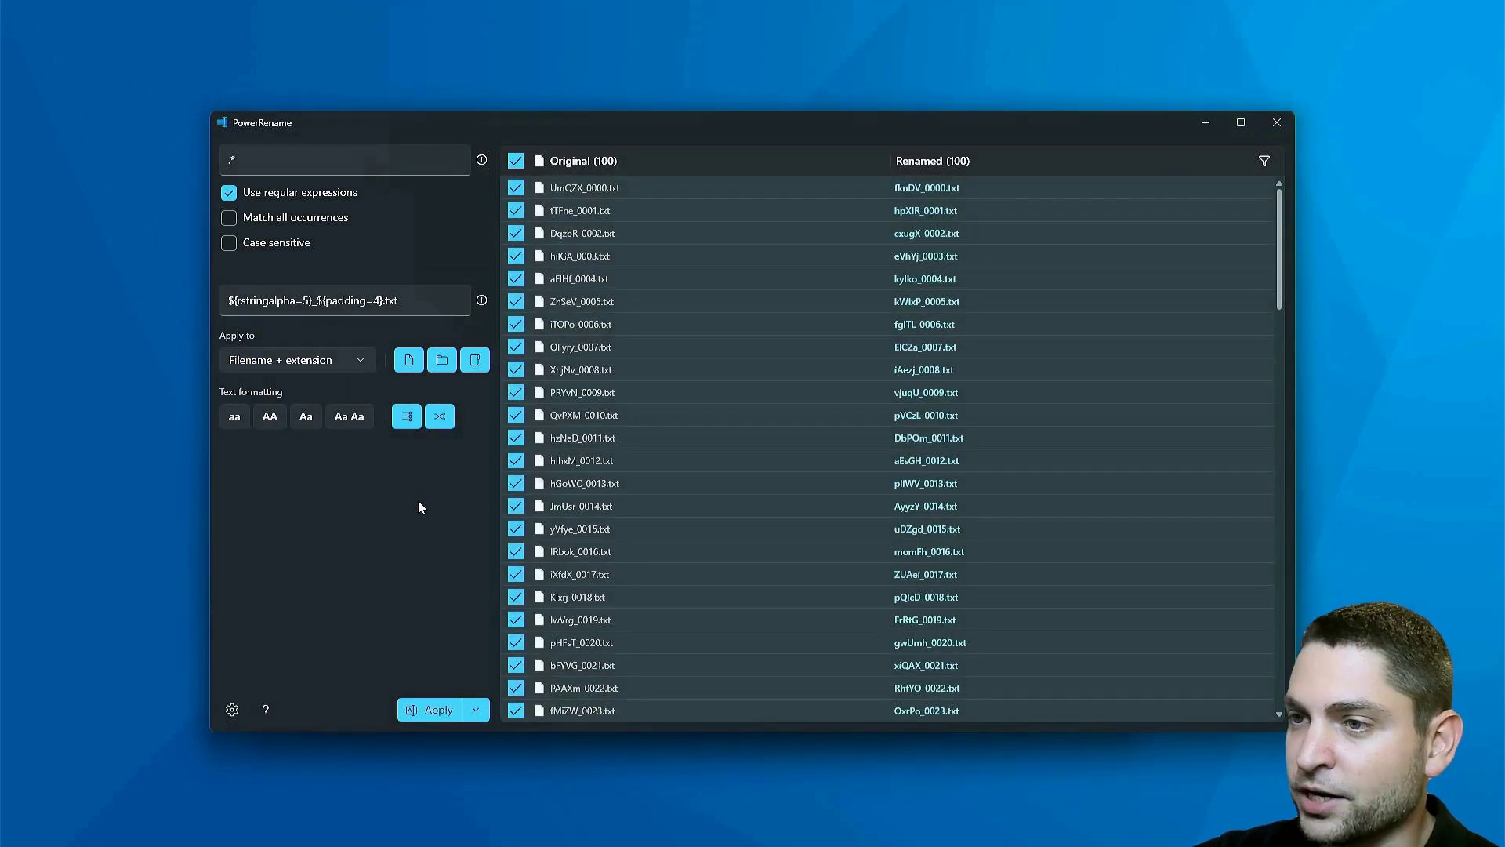
- Check the renamed files in C:\Files and close PowerRename
{"action": "key", "text": "alt+Tab"}
{"action": "scroll", "coordinate": [554, 286], "scroll_direction": "down", "scroll_amount": 10}
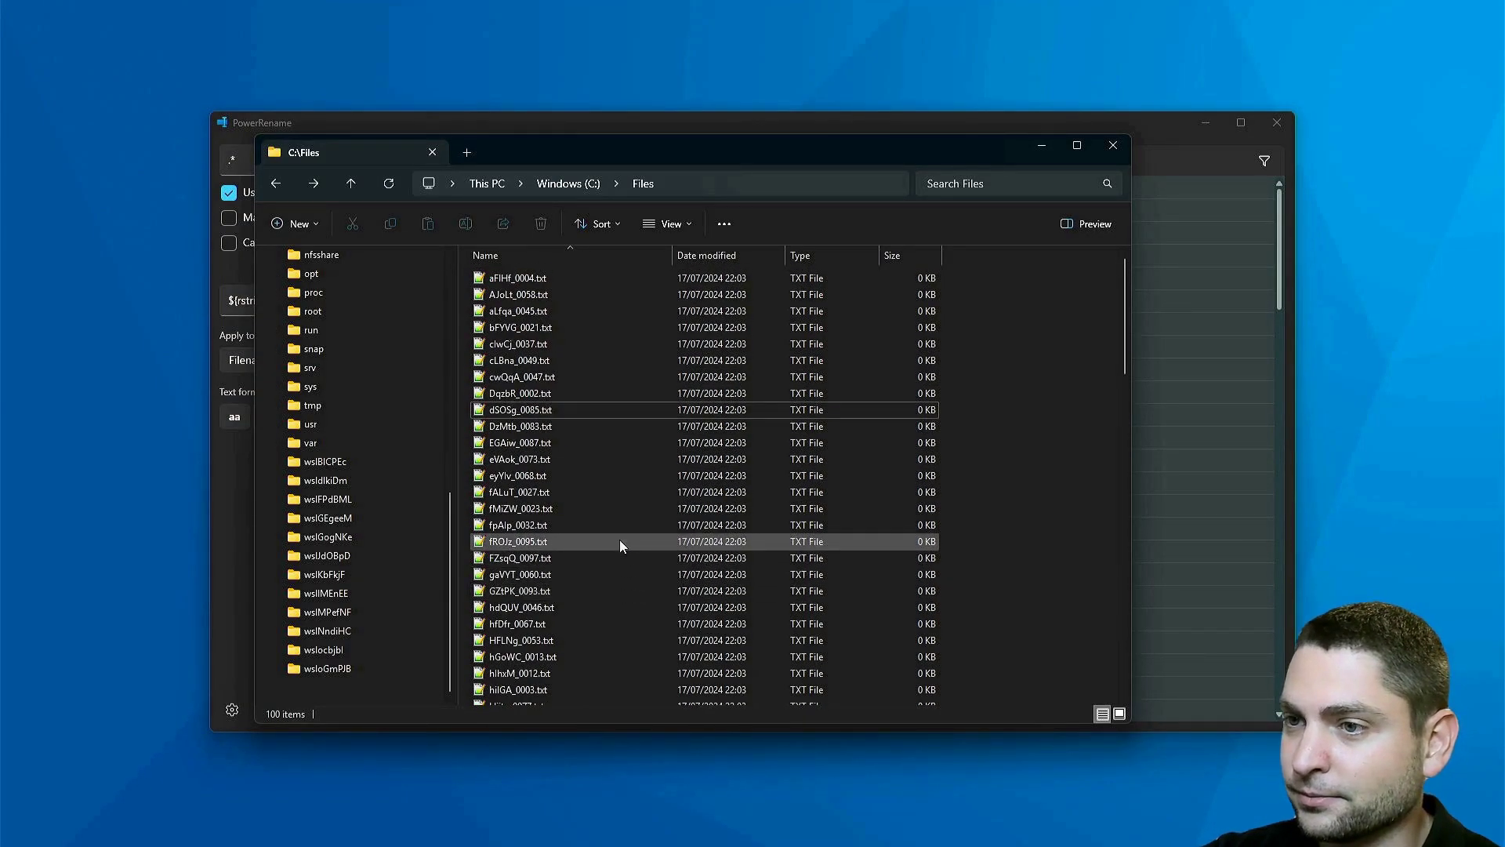
{"action": "key", "text": "alt+Tab"}
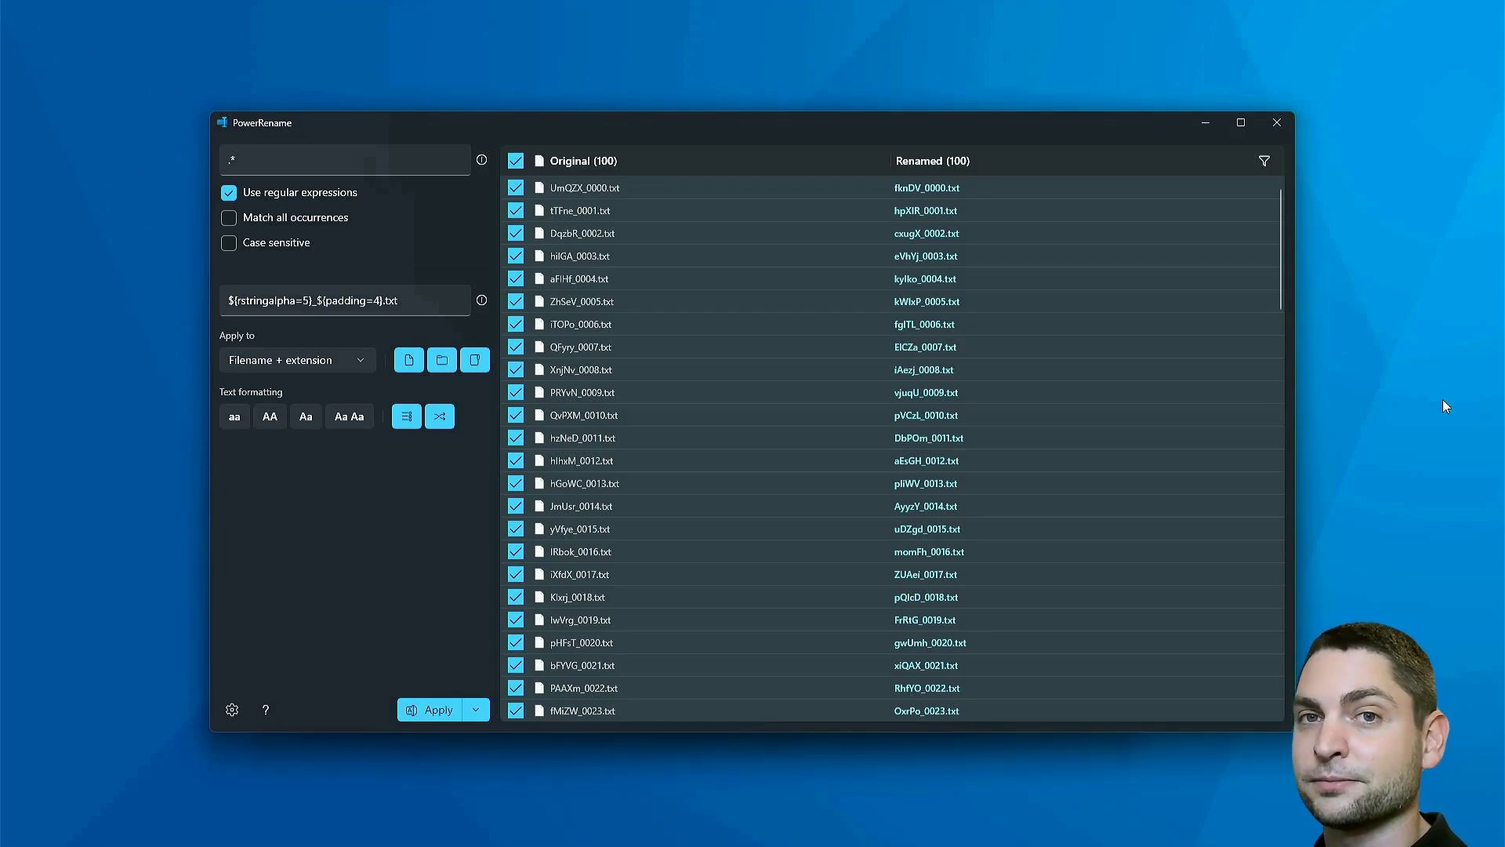
{"action": "left_click", "coordinate": [1278, 127]}
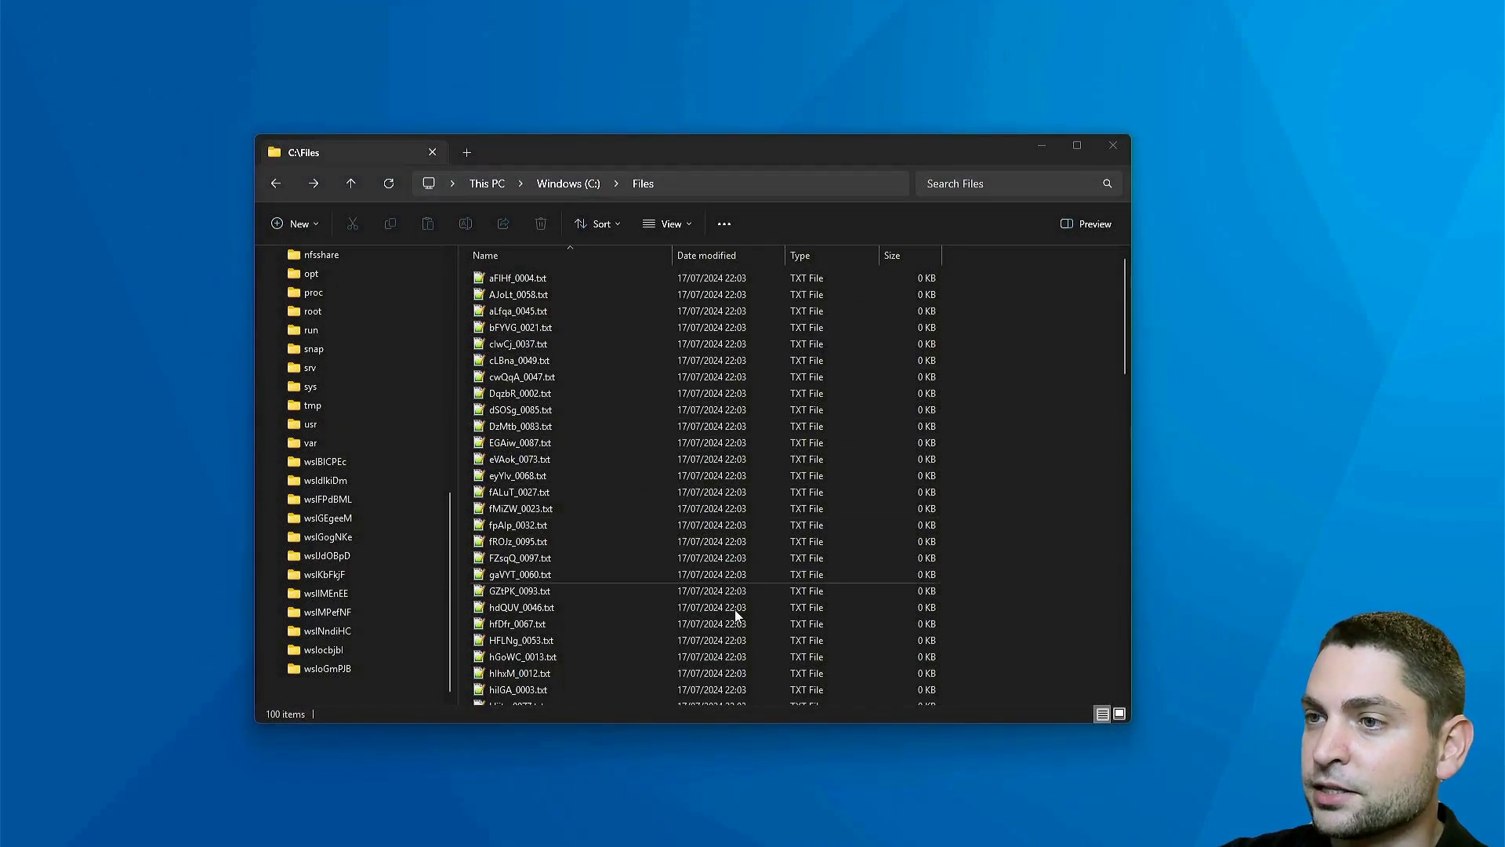
- Open a Command Prompt at C:\Files via cmd in the Explorer address bar, side by side
{"action": "left_click", "coordinate": [1045, 402]}
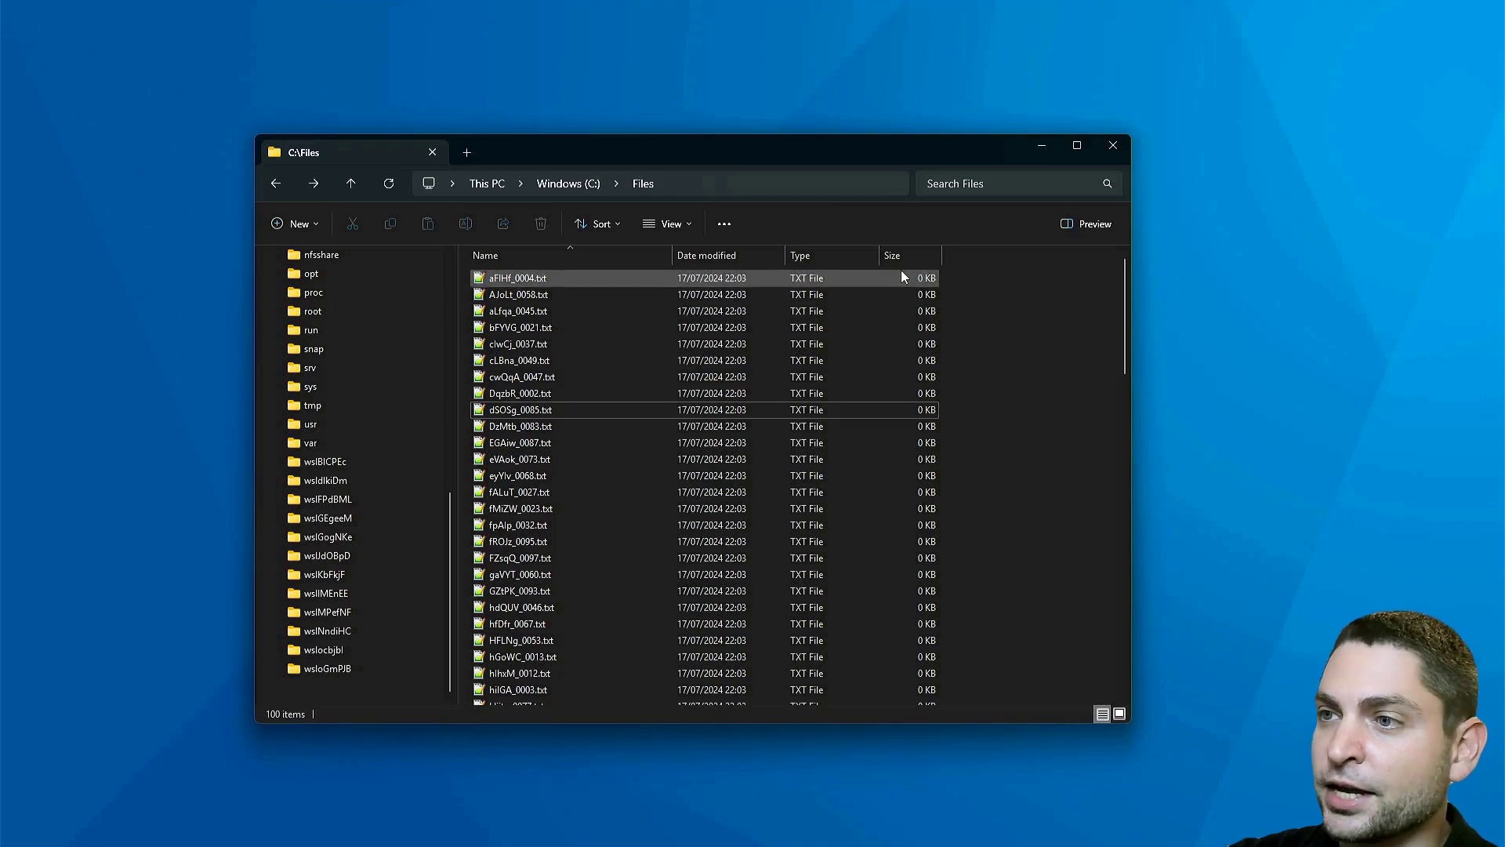
{"action": "left_click", "coordinate": [787, 181]}
{"action": "type", "text": "cmd"}
{"action": "key", "text": "Return"}
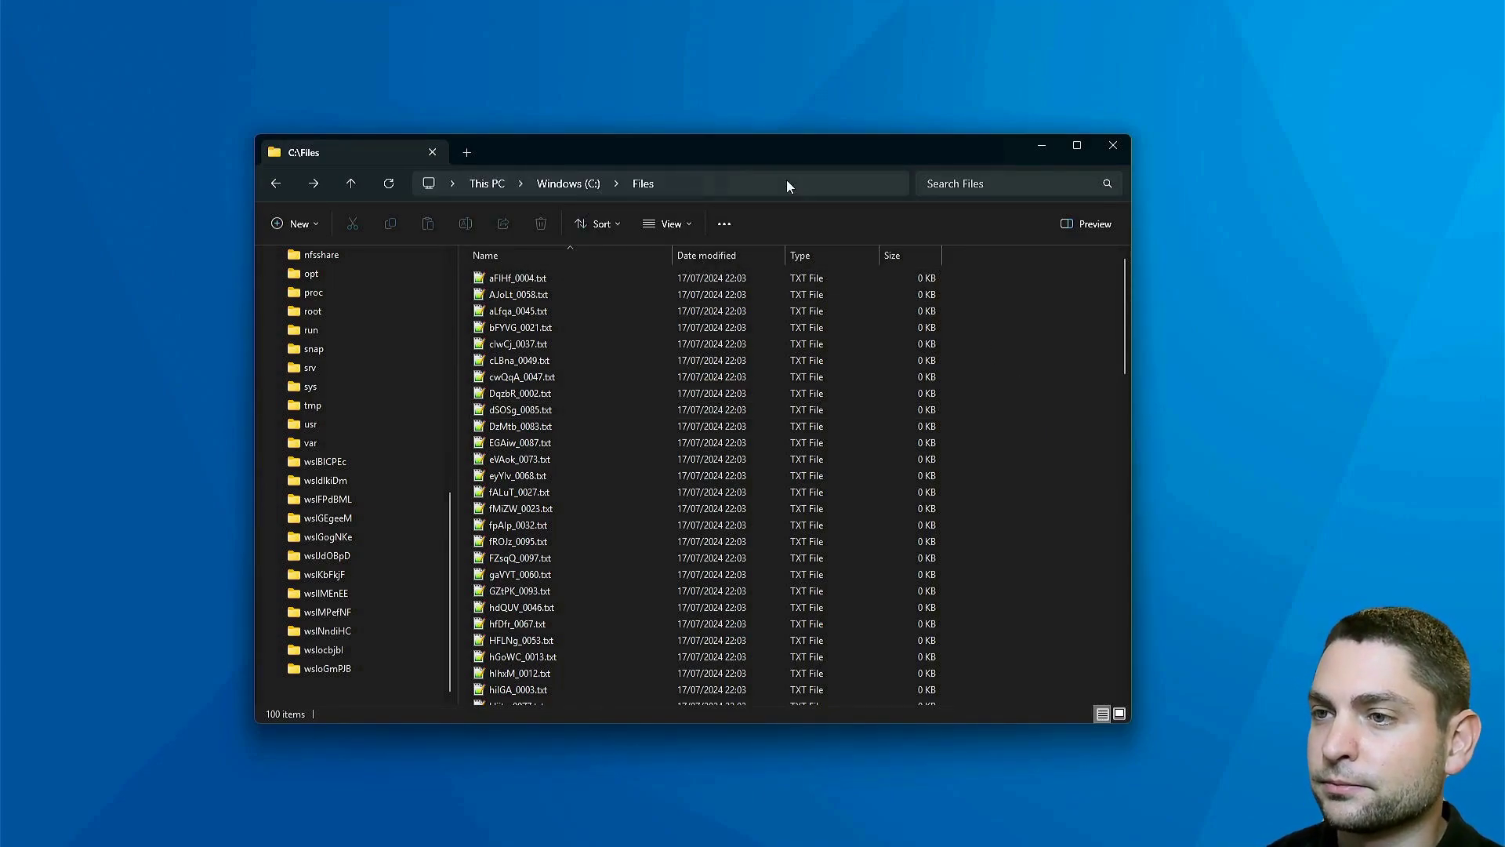
{"action": "left_click_drag", "start_coordinate": [934, 170], "coordinate": [702, 130]}
{"action": "left_click_drag", "start_coordinate": [1007, 213], "coordinate": [878, 208]}
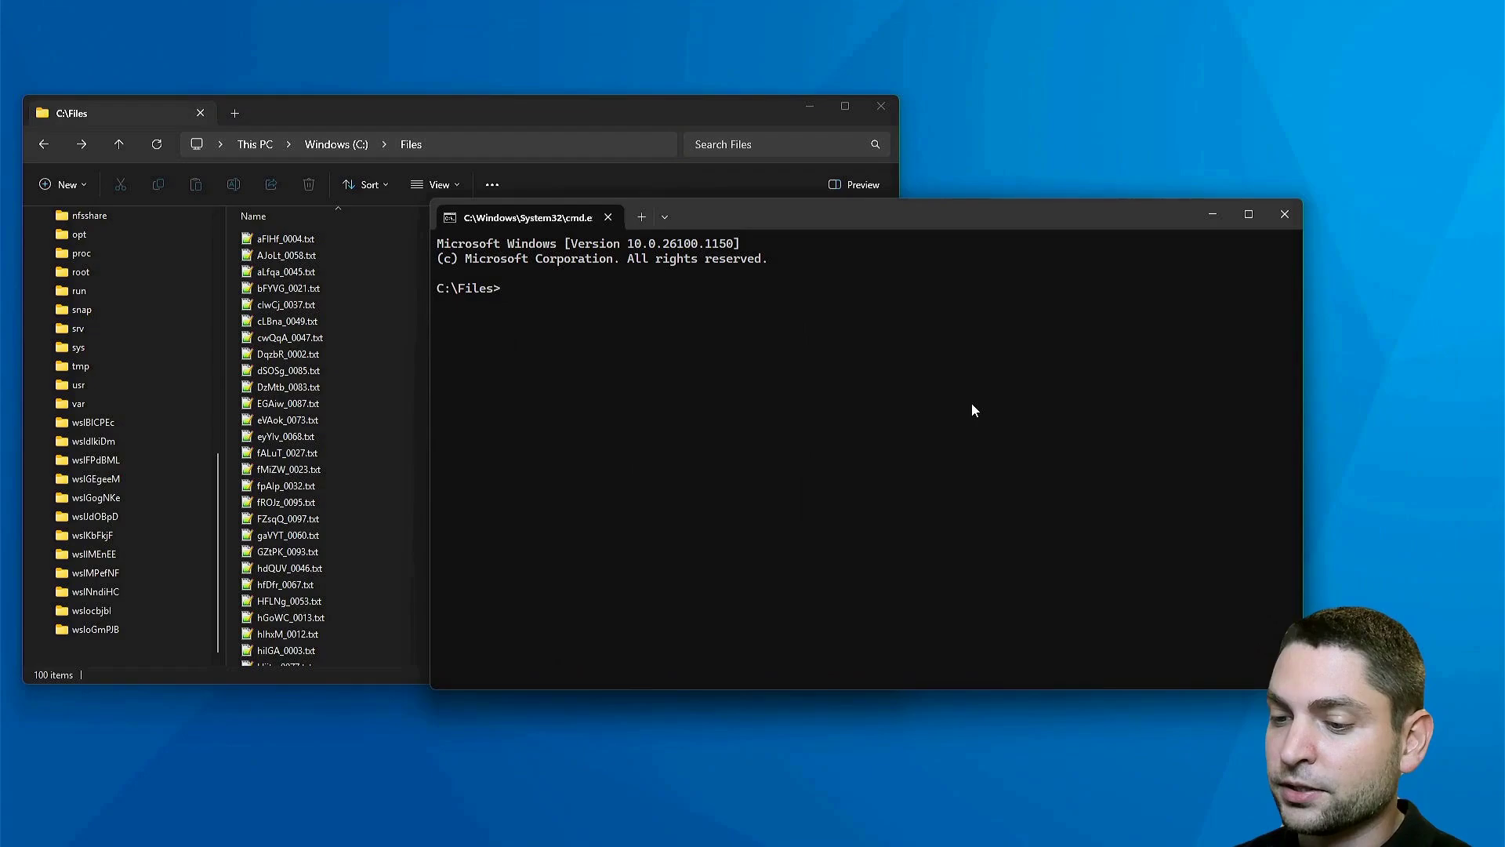
- Run ren *_????.txt file?_????.xyz to produce names like fileA_0003.xyz
{"action": "type", "text": "ren"}
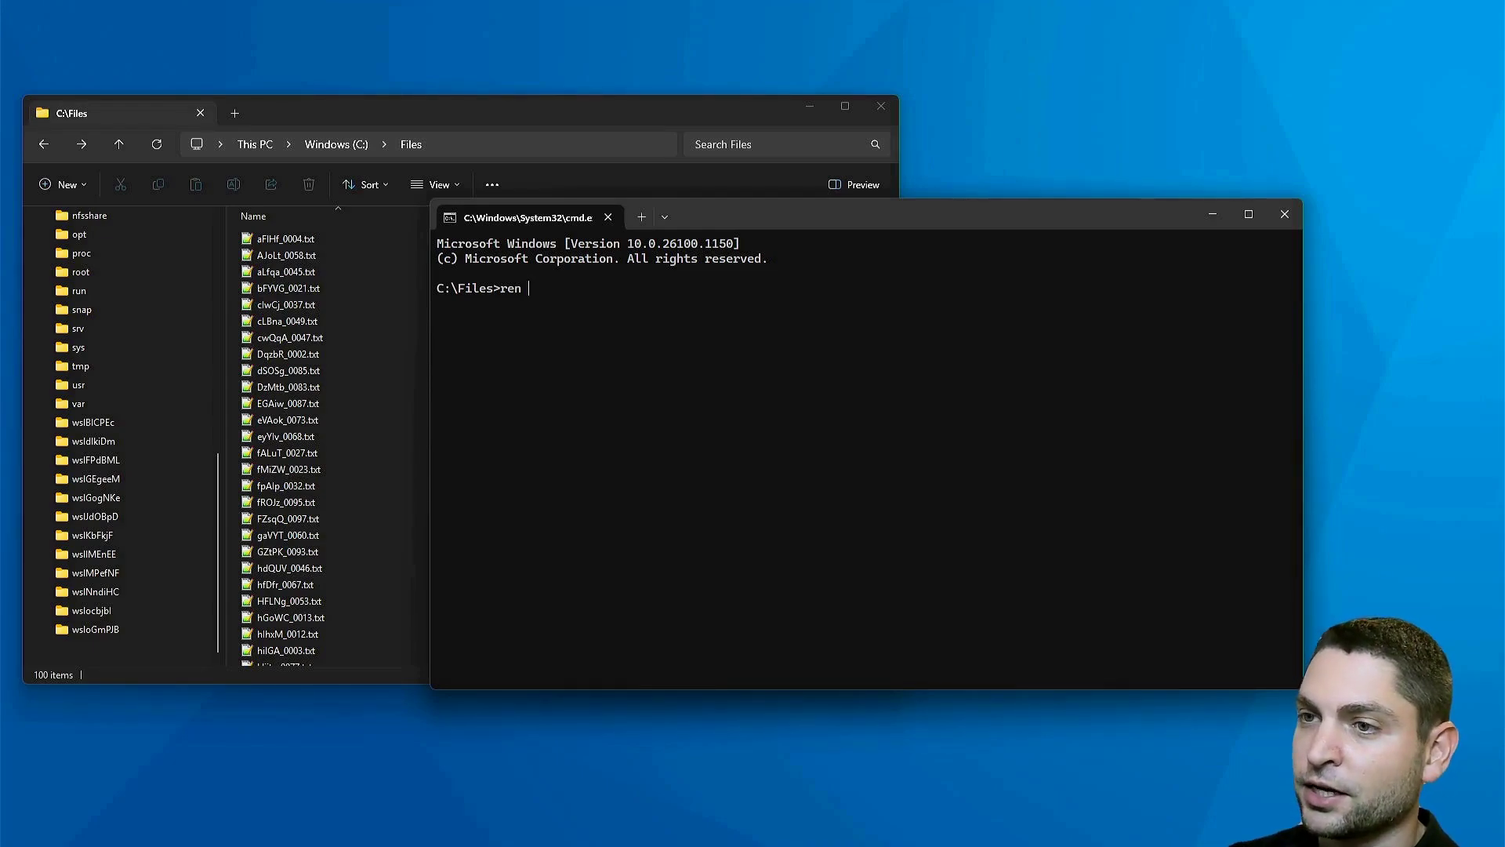
{"action": "type", "text": "*"}
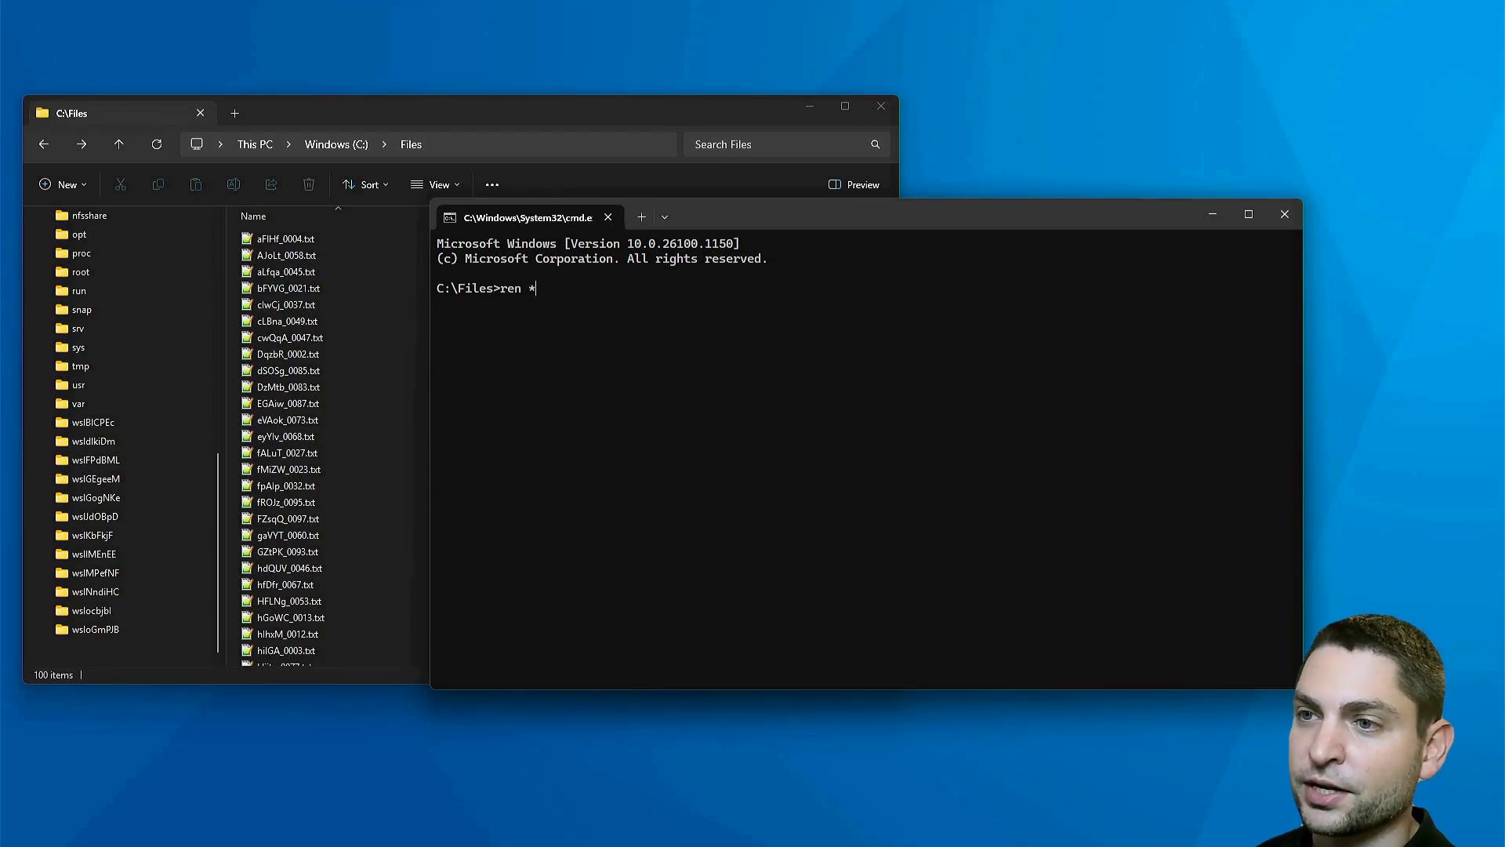
{"action": "type", "text": "?"}
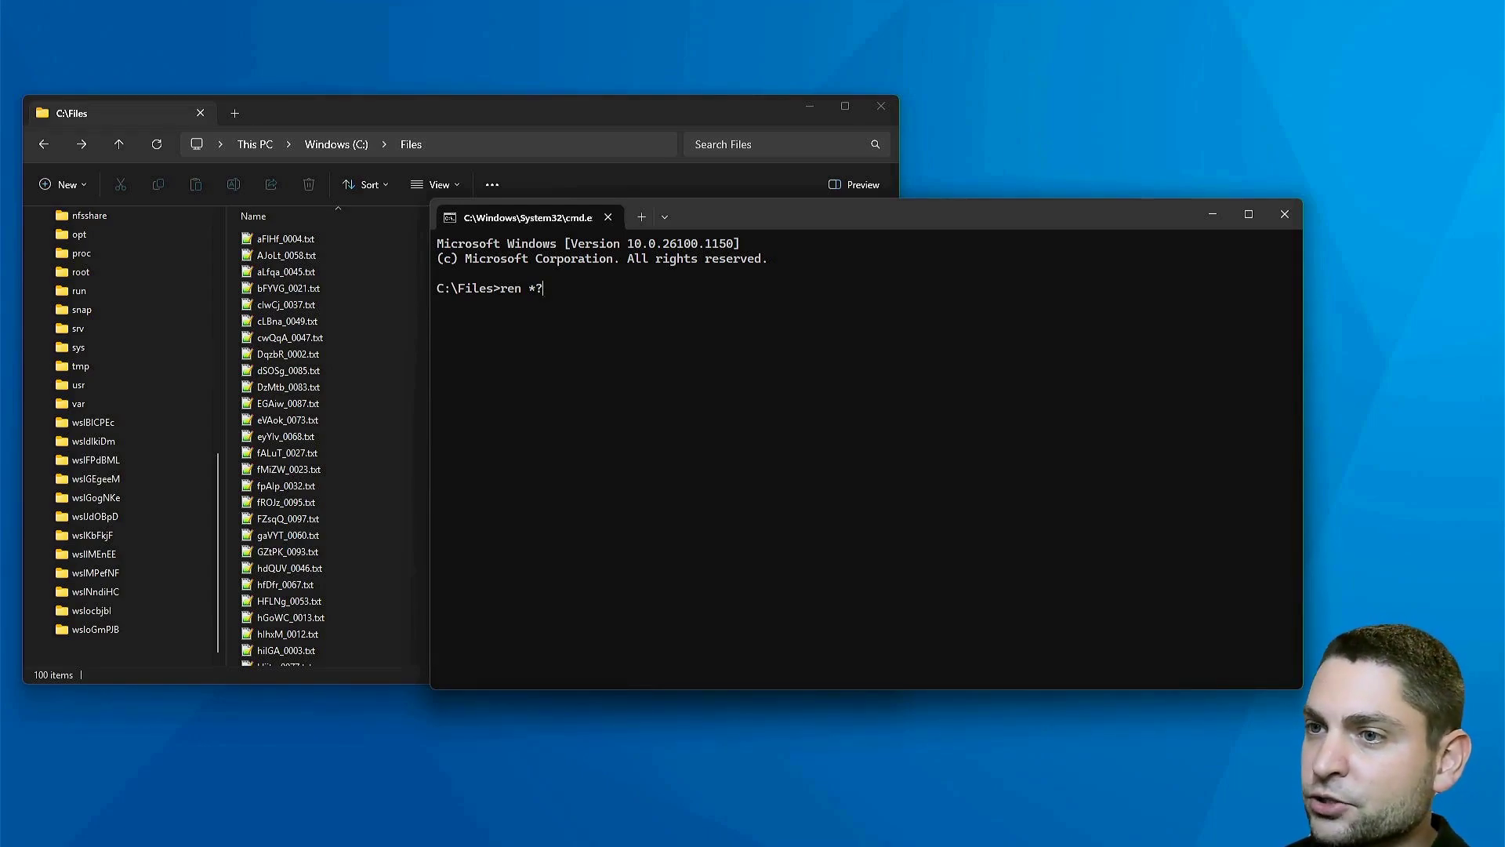
{"action": "key", "text": "BackSpace"}
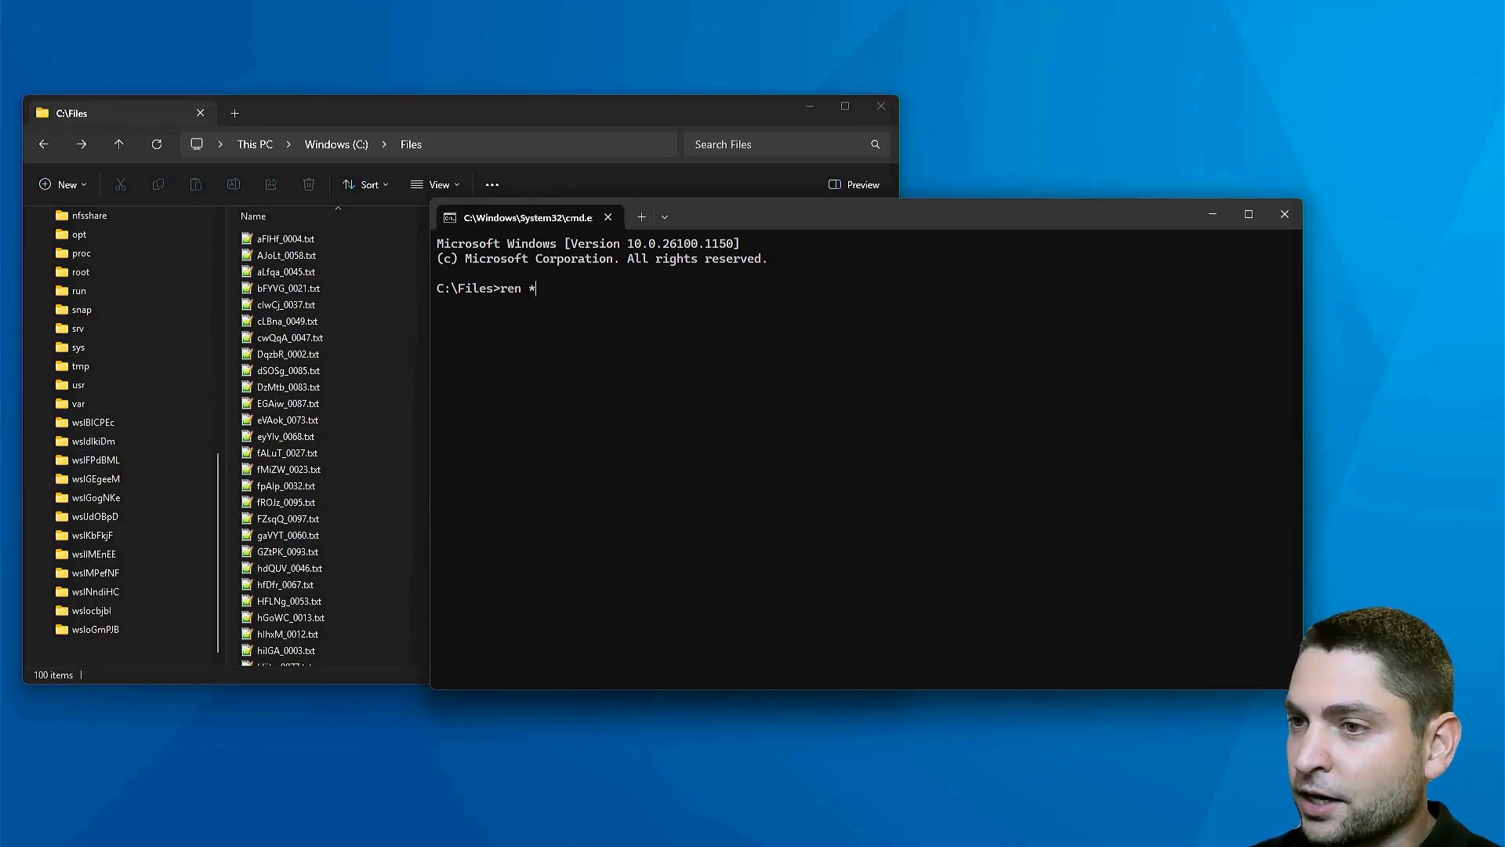
{"action": "type", "text": "_"}
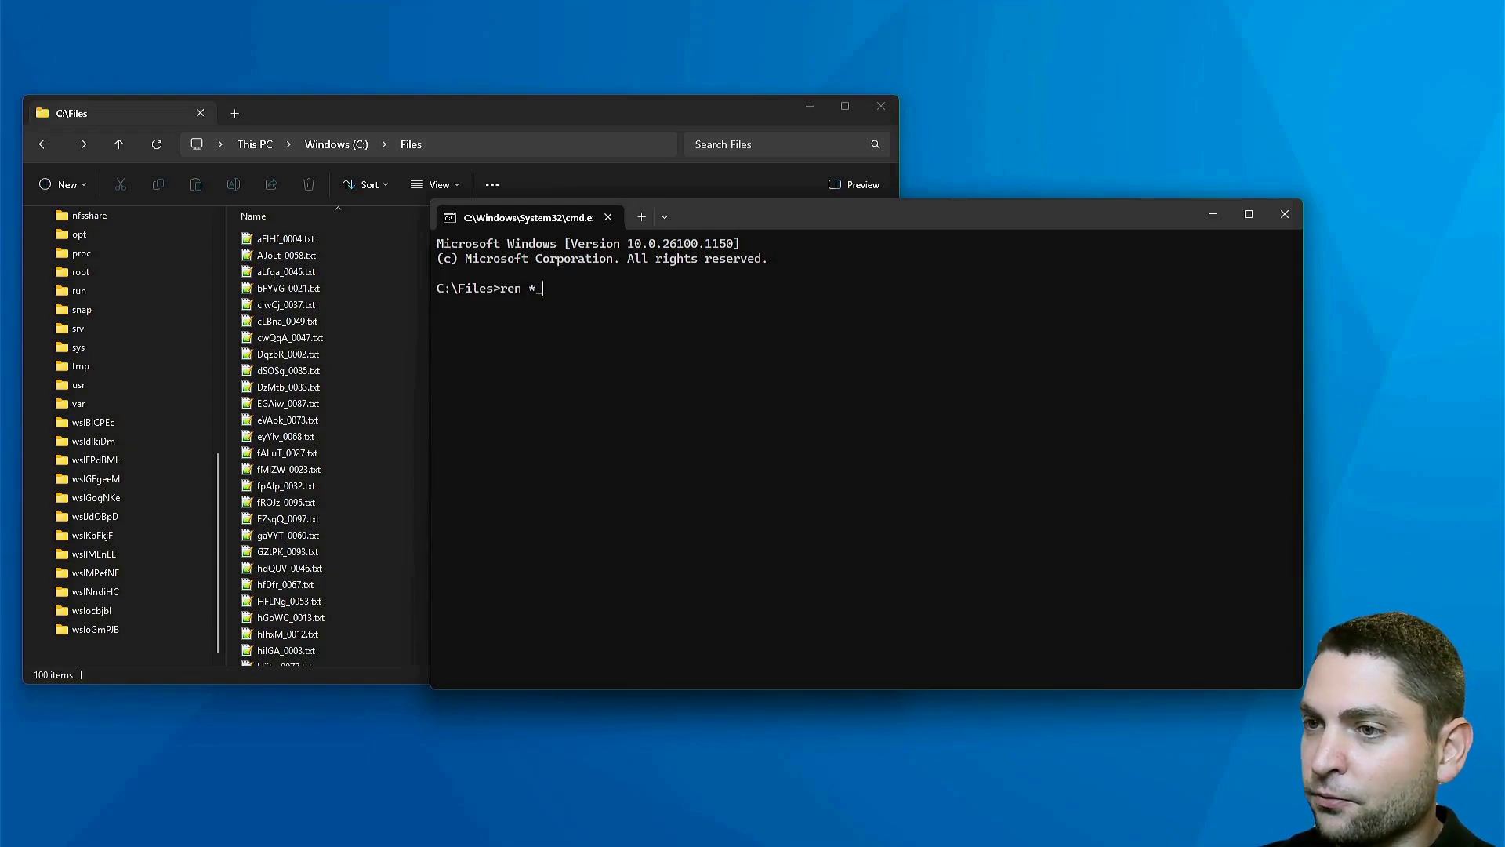
{"action": "type", "text": "????"}
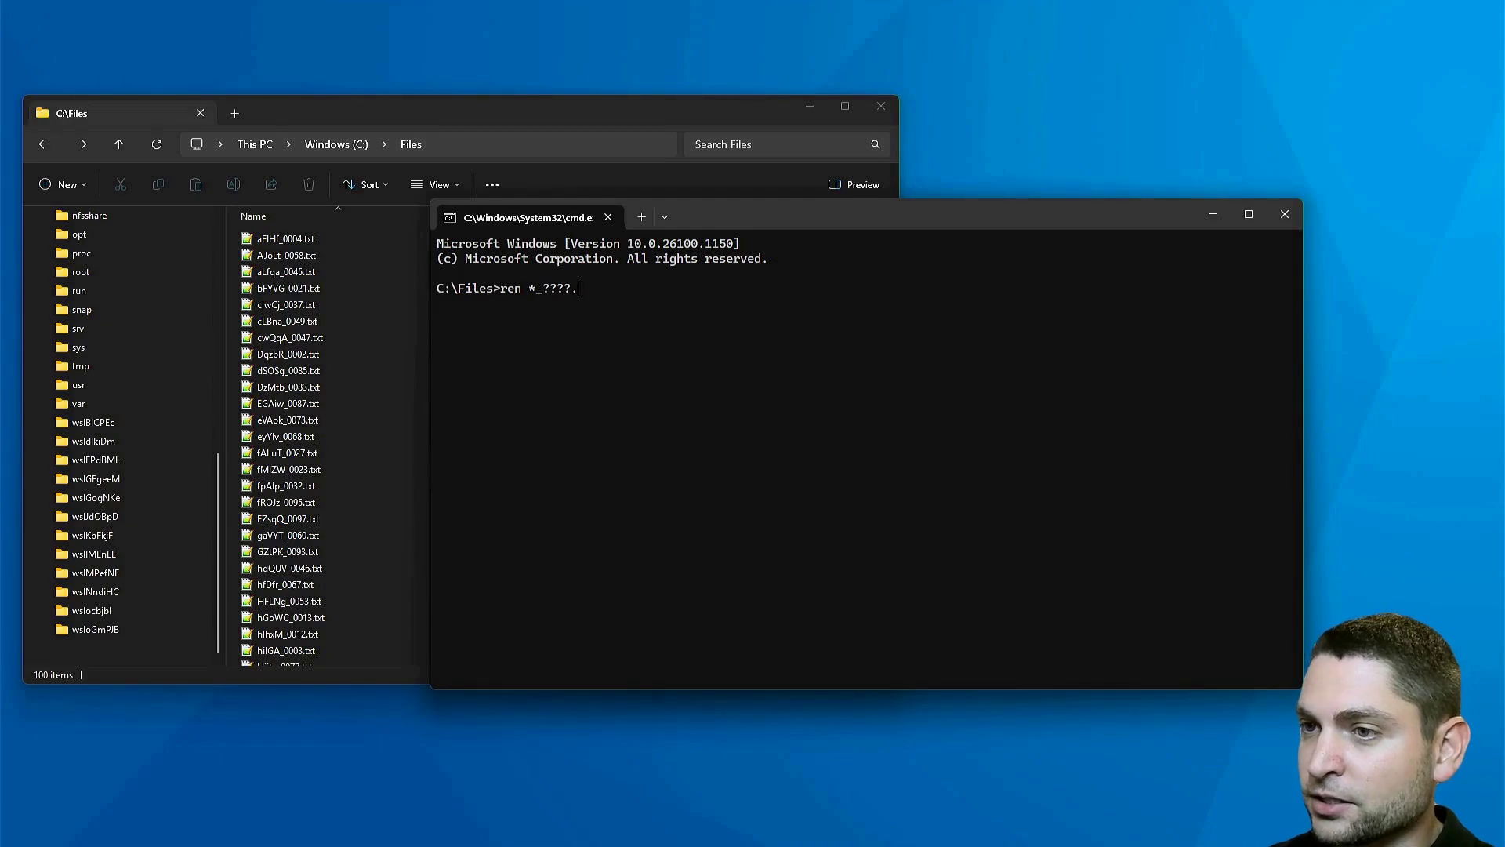
{"action": "type", "text": ".txt"}
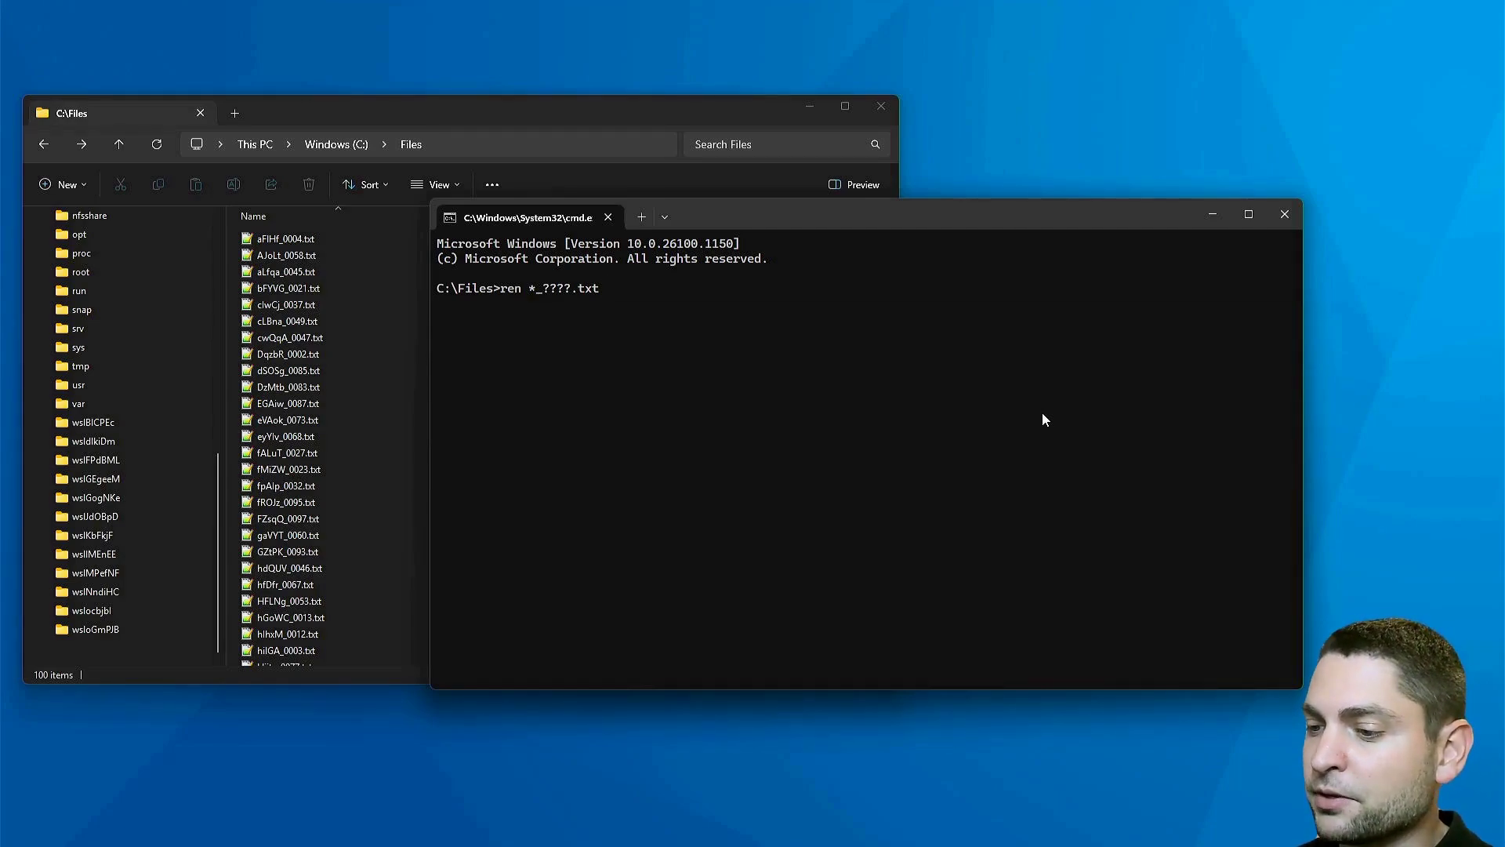
{"action": "type", "text": "file"}
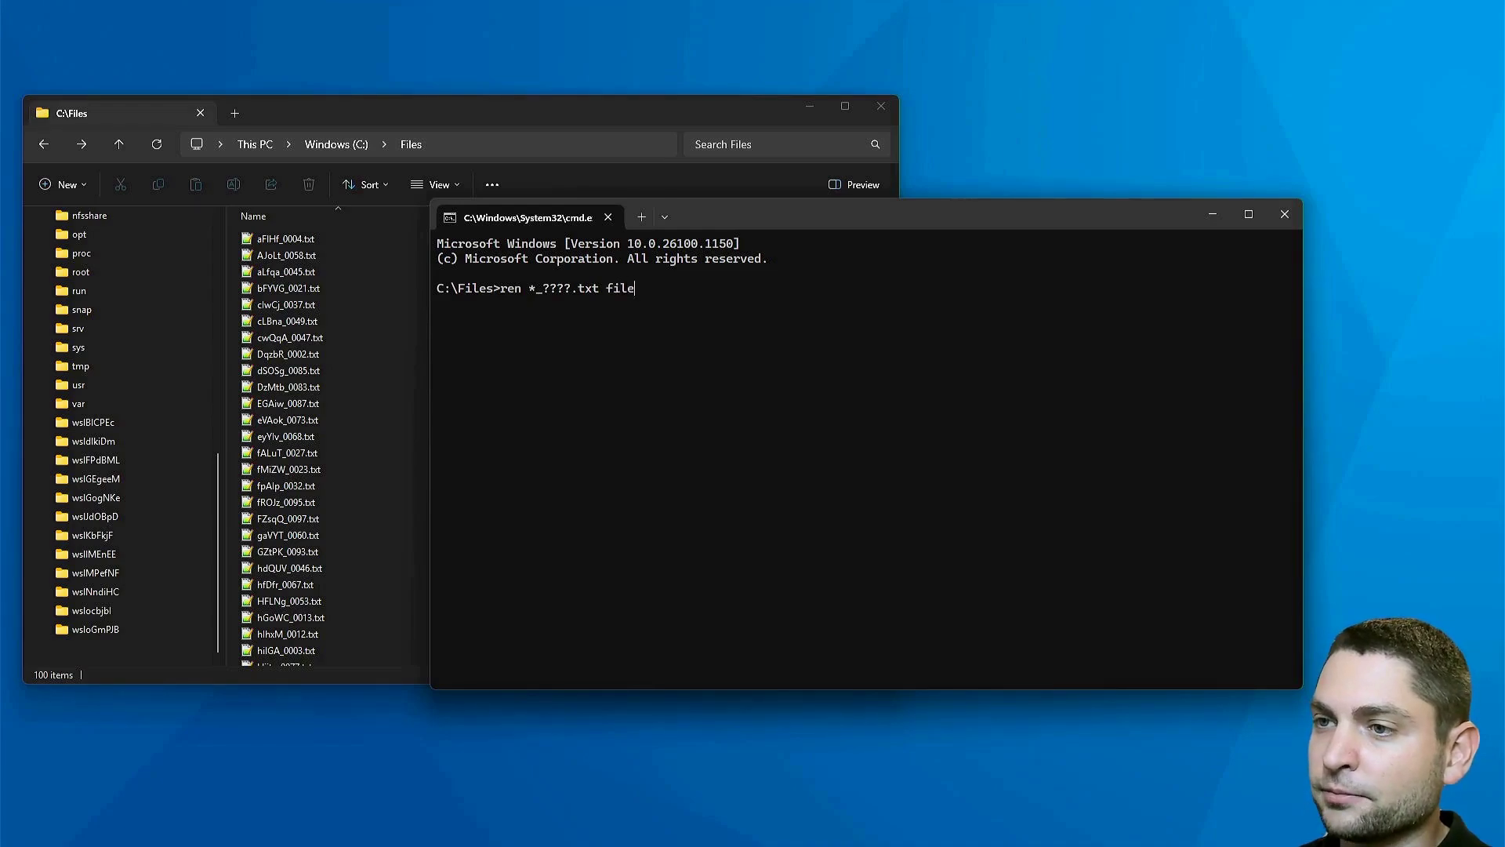
{"action": "type", "text": "?"}
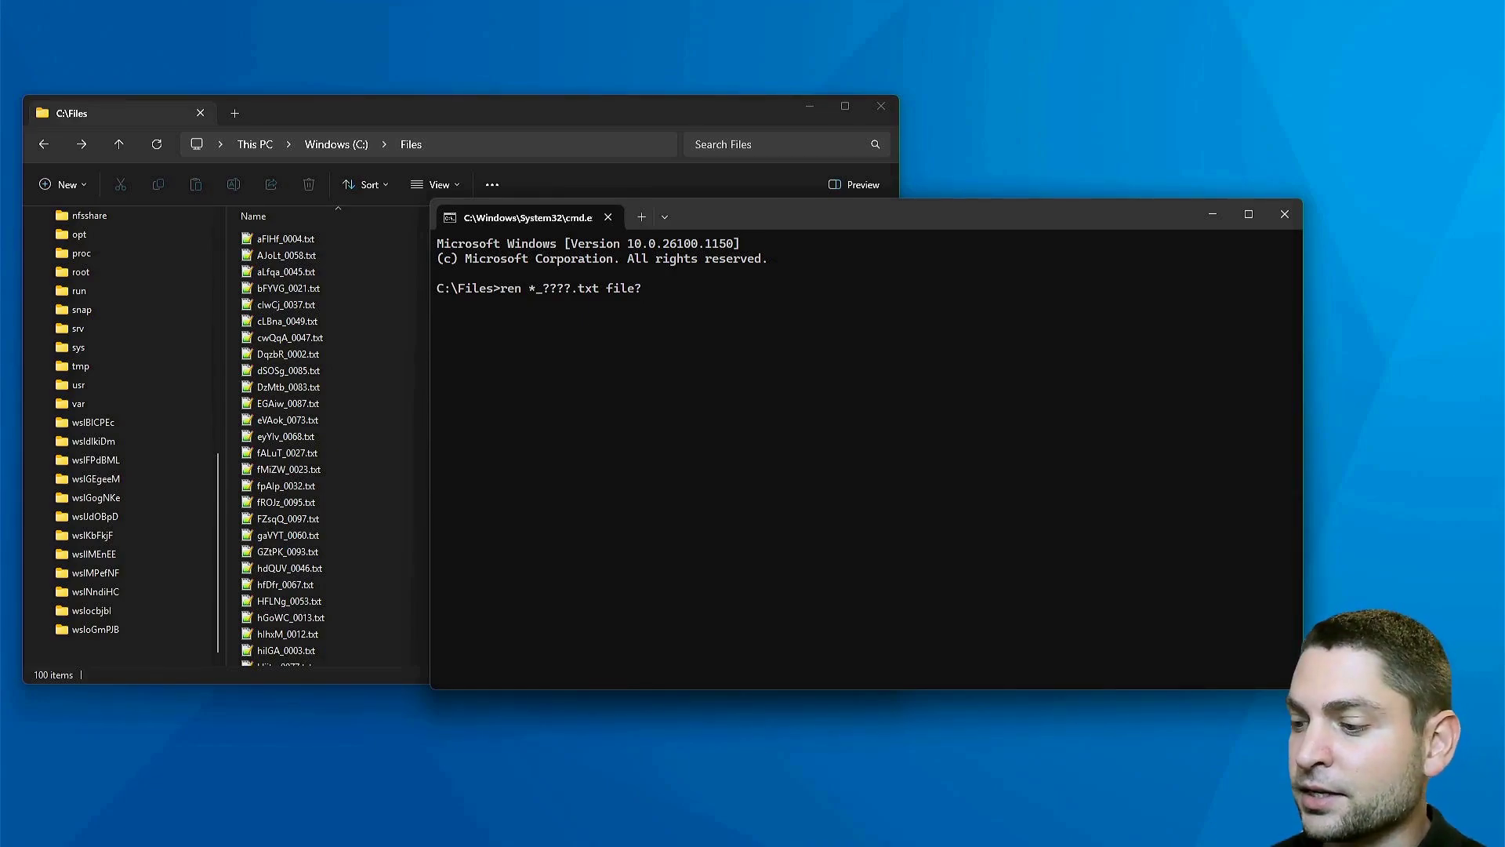
{"action": "type", "text": "_"}
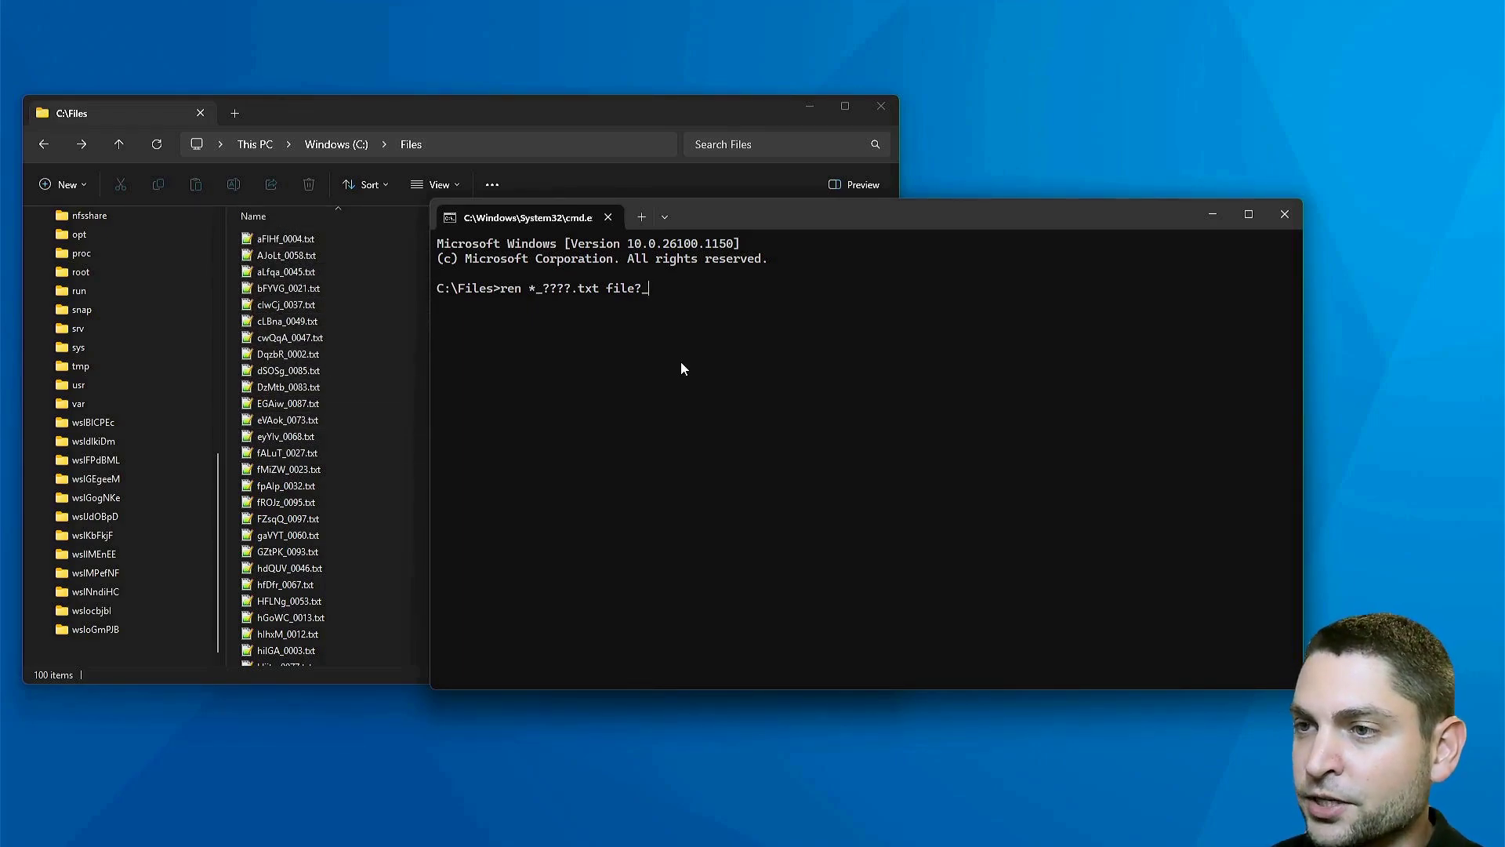
{"action": "type", "text": "????"}
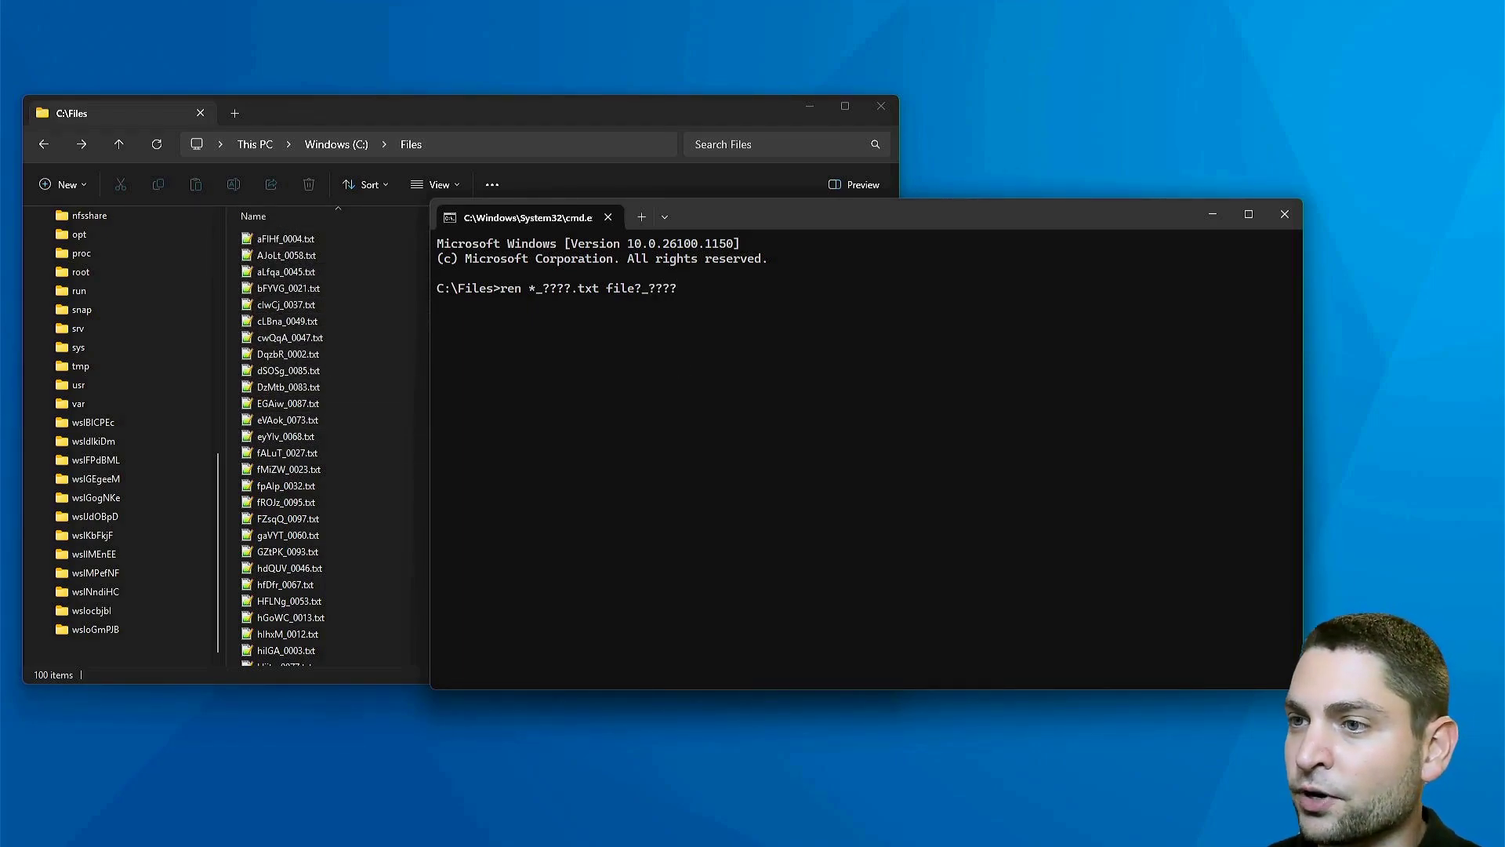
{"action": "type", "text": "."}
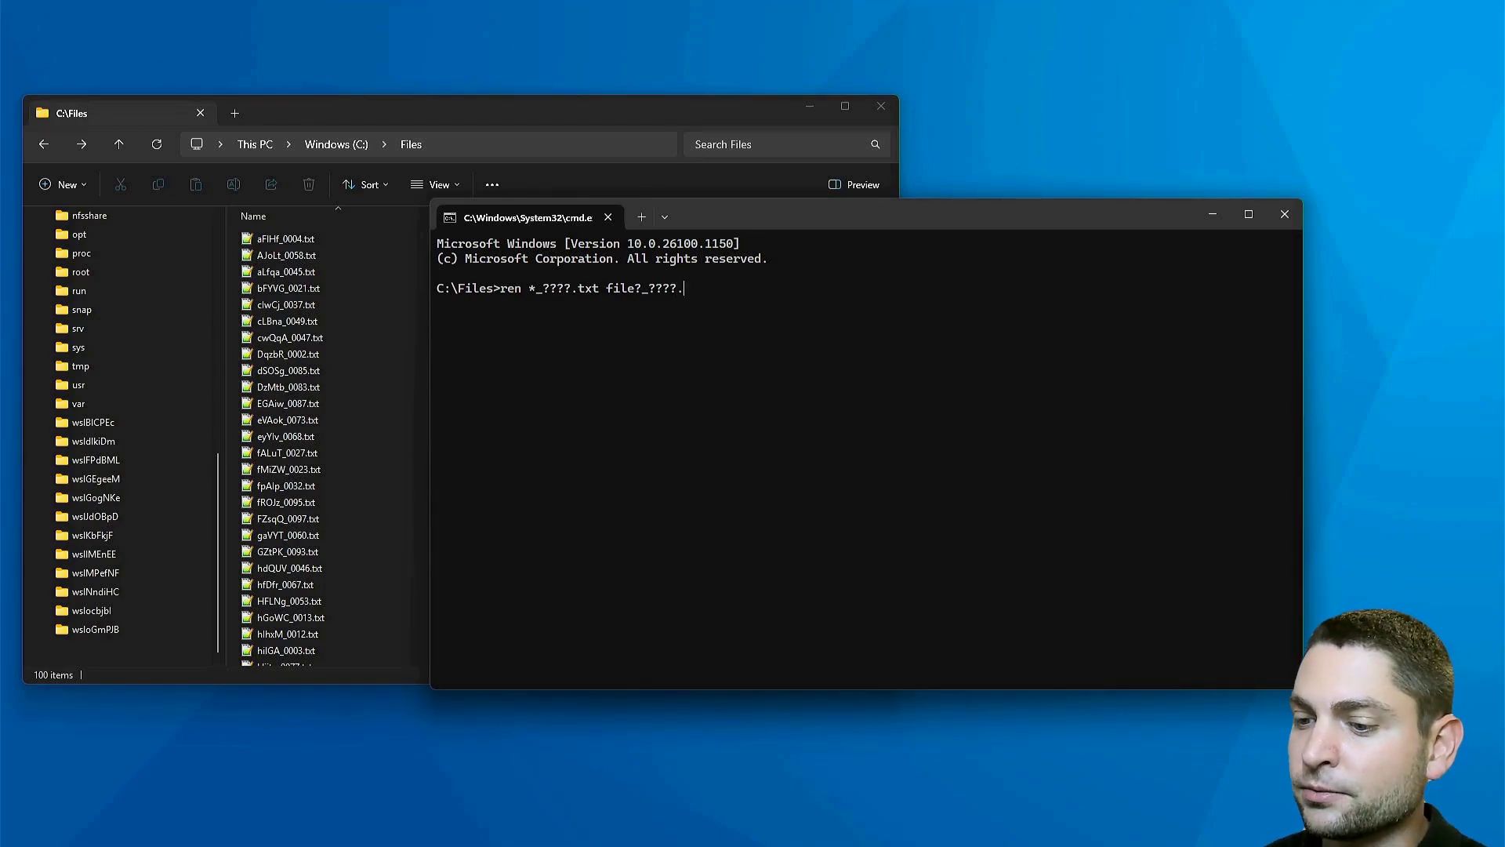
{"action": "type", "text": "xyz"}
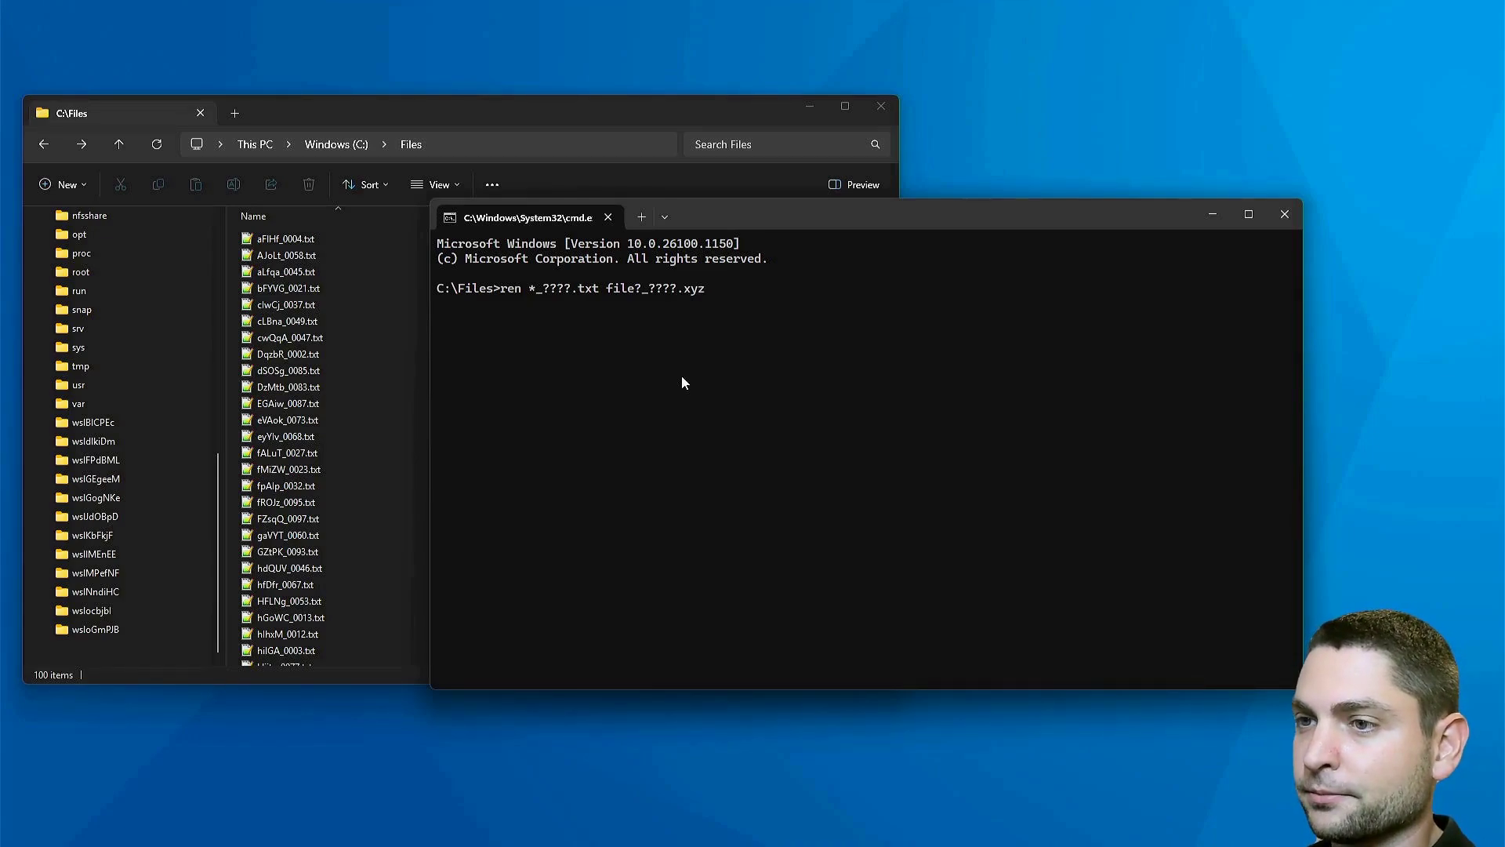
{"action": "key", "text": "Return"}
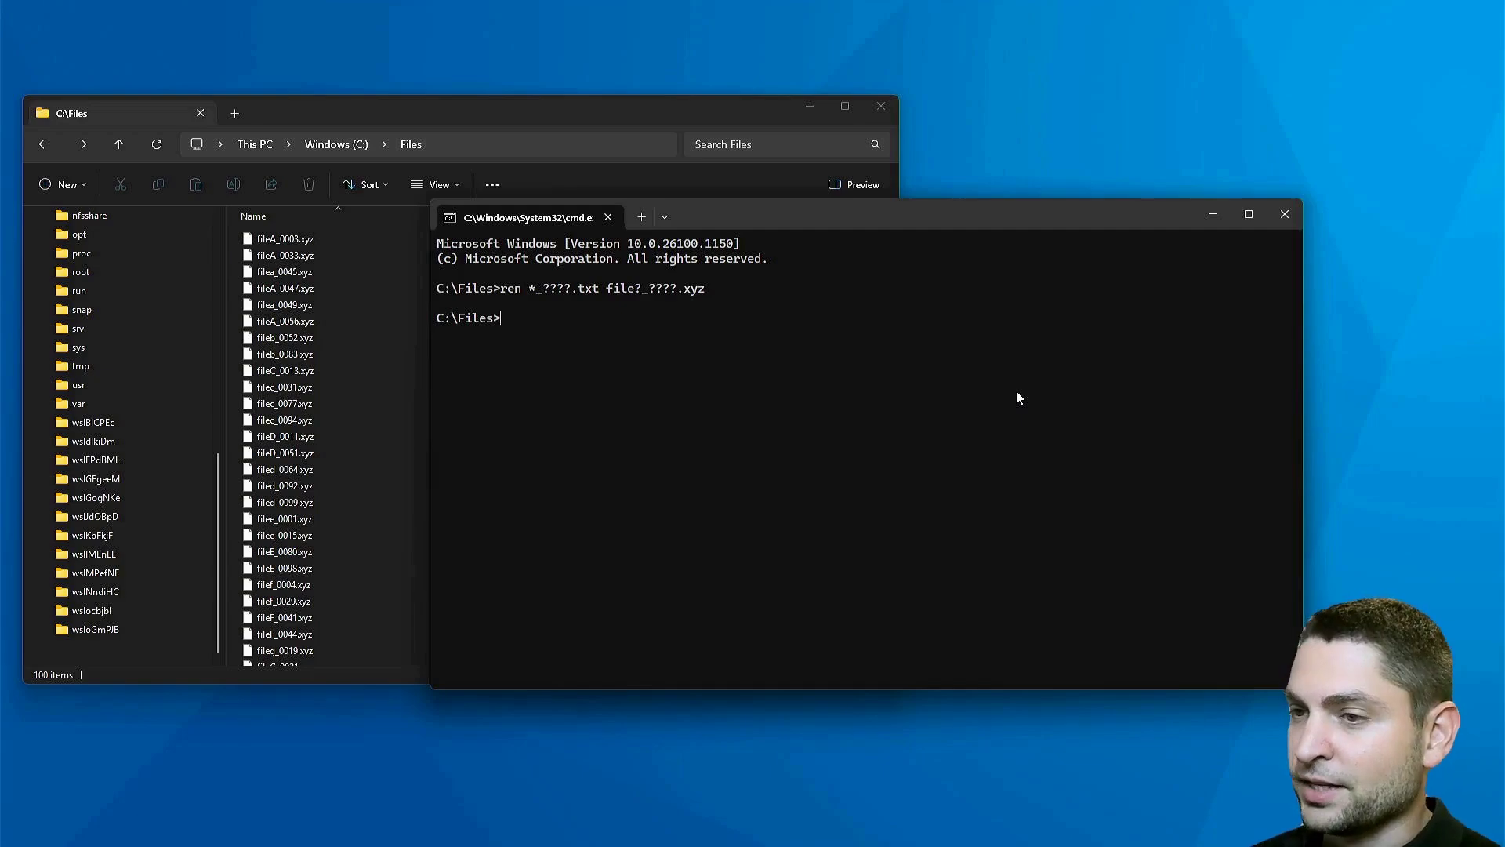
- Run ren "*_????.xyz" "//file_???.txt" to get names like file_006.txt
{"action": "type", "text": "ren *_????.txt"}
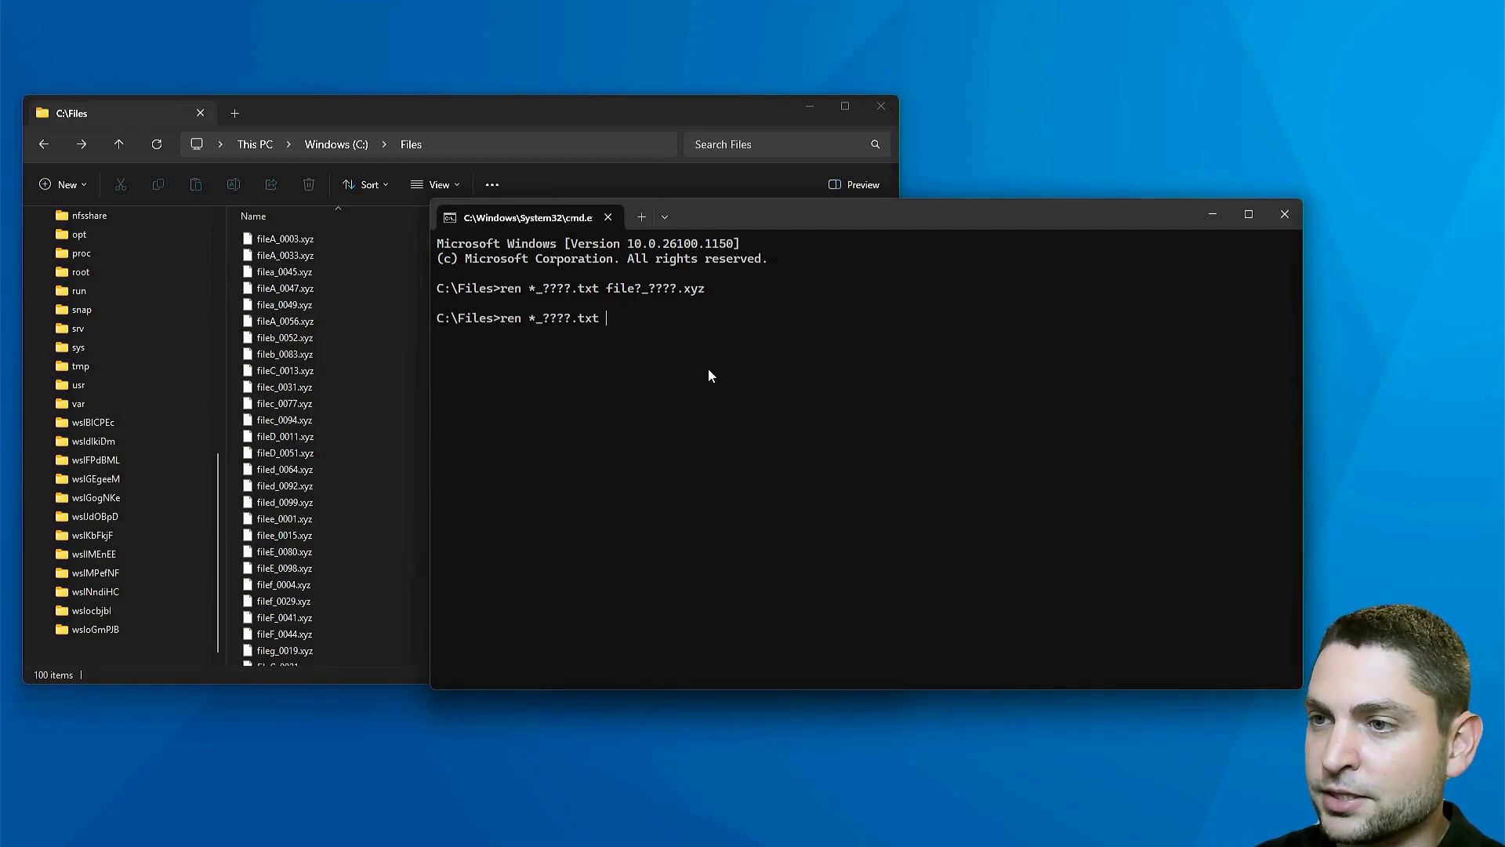
{"action": "key", "text": "BackSpace"}
{"action": "key", "text": "BackSpace"}
{"action": "key", "text": "BackSpace"}
{"action": "key", "text": "BackSpace"}
{"action": "type", "text": "xyz"}
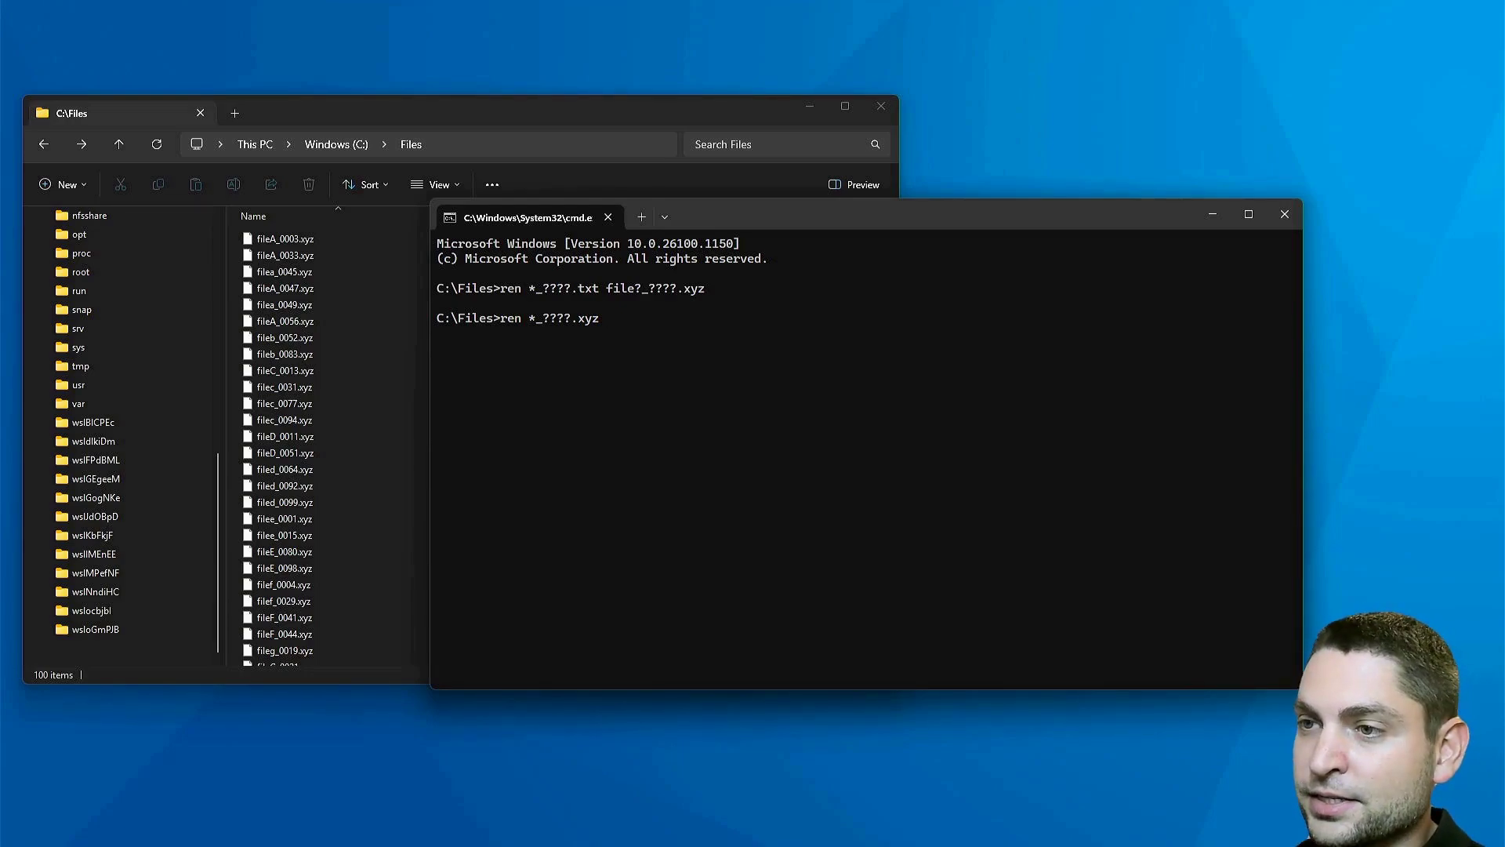
{"action": "type", "text": "/"}
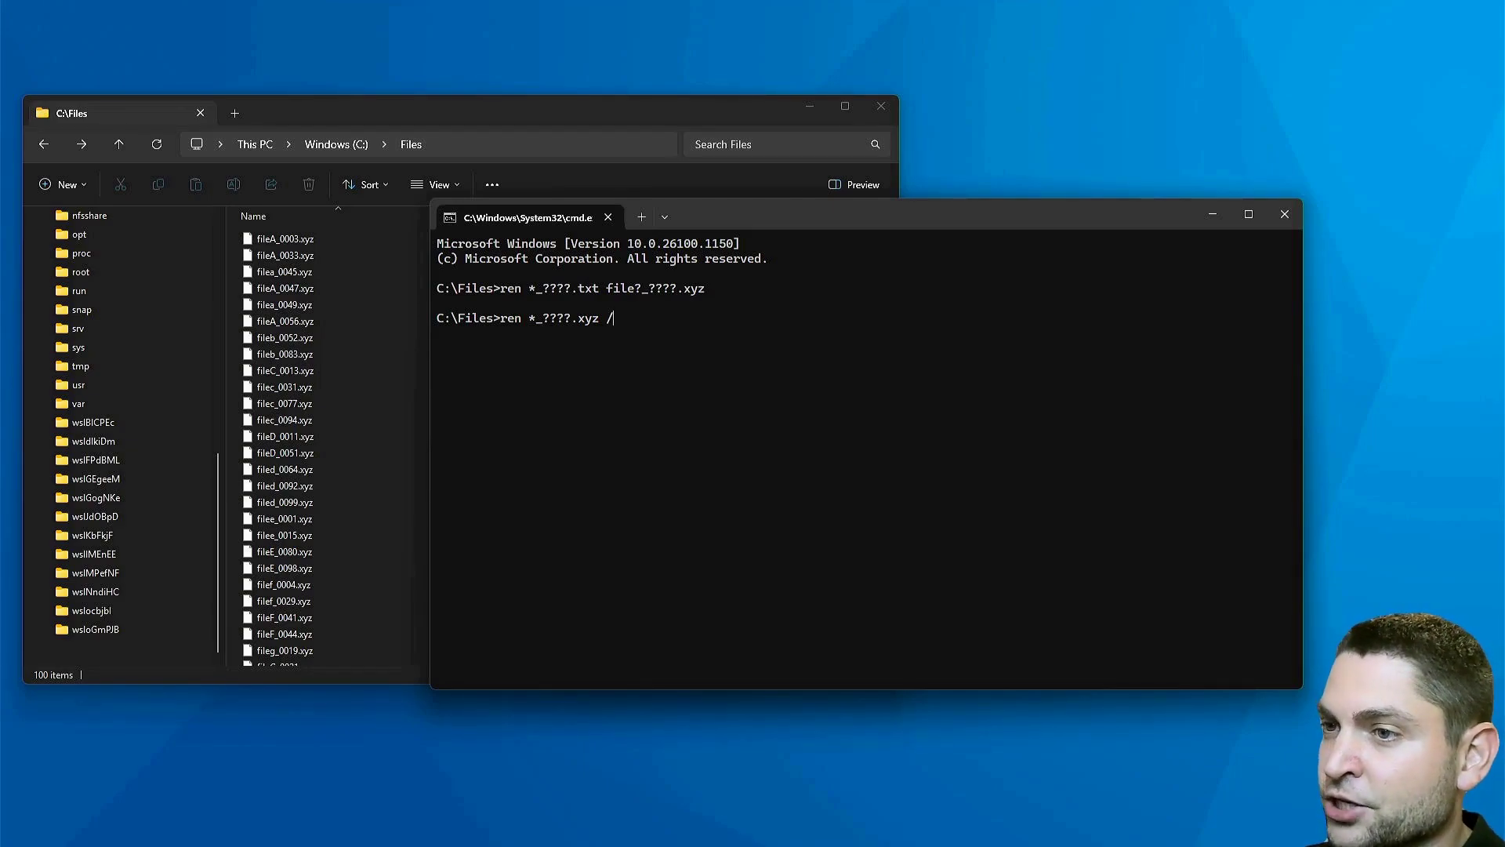
{"action": "type", "text": "/"}
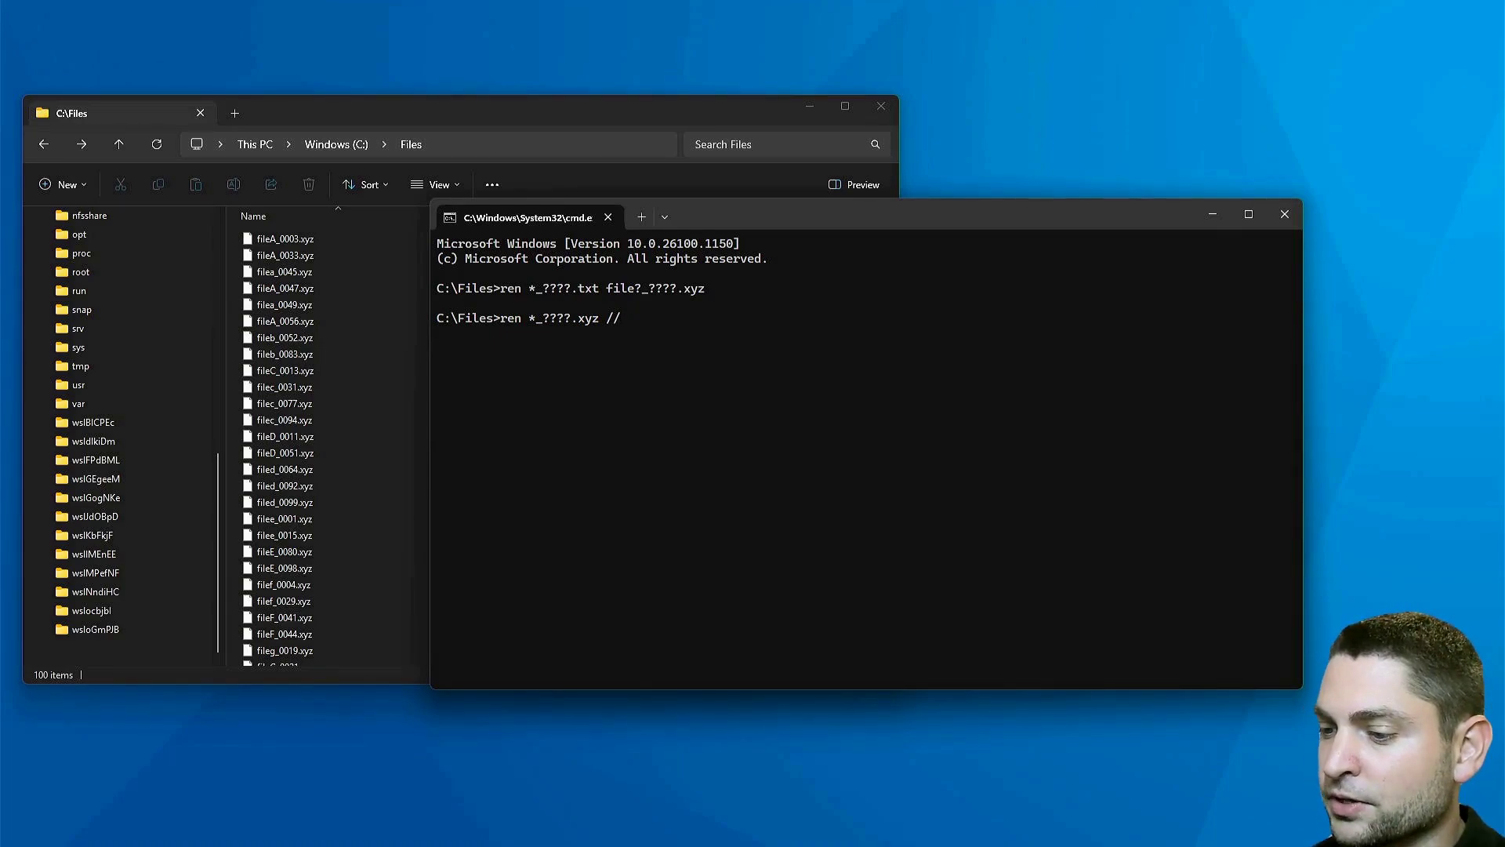
{"action": "type", "text": "file"}
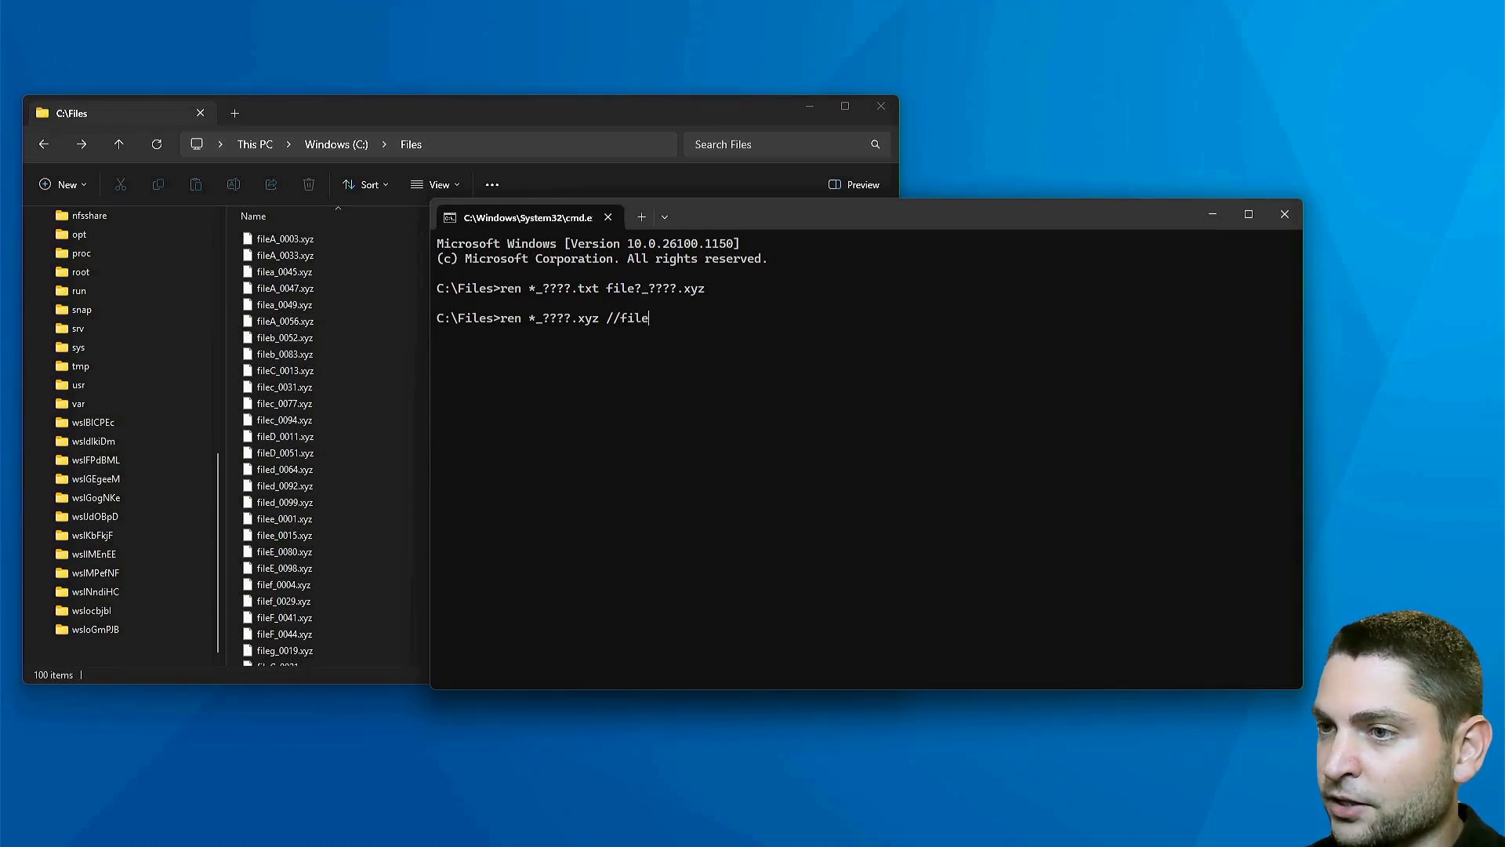
{"action": "type", "text": "_"}
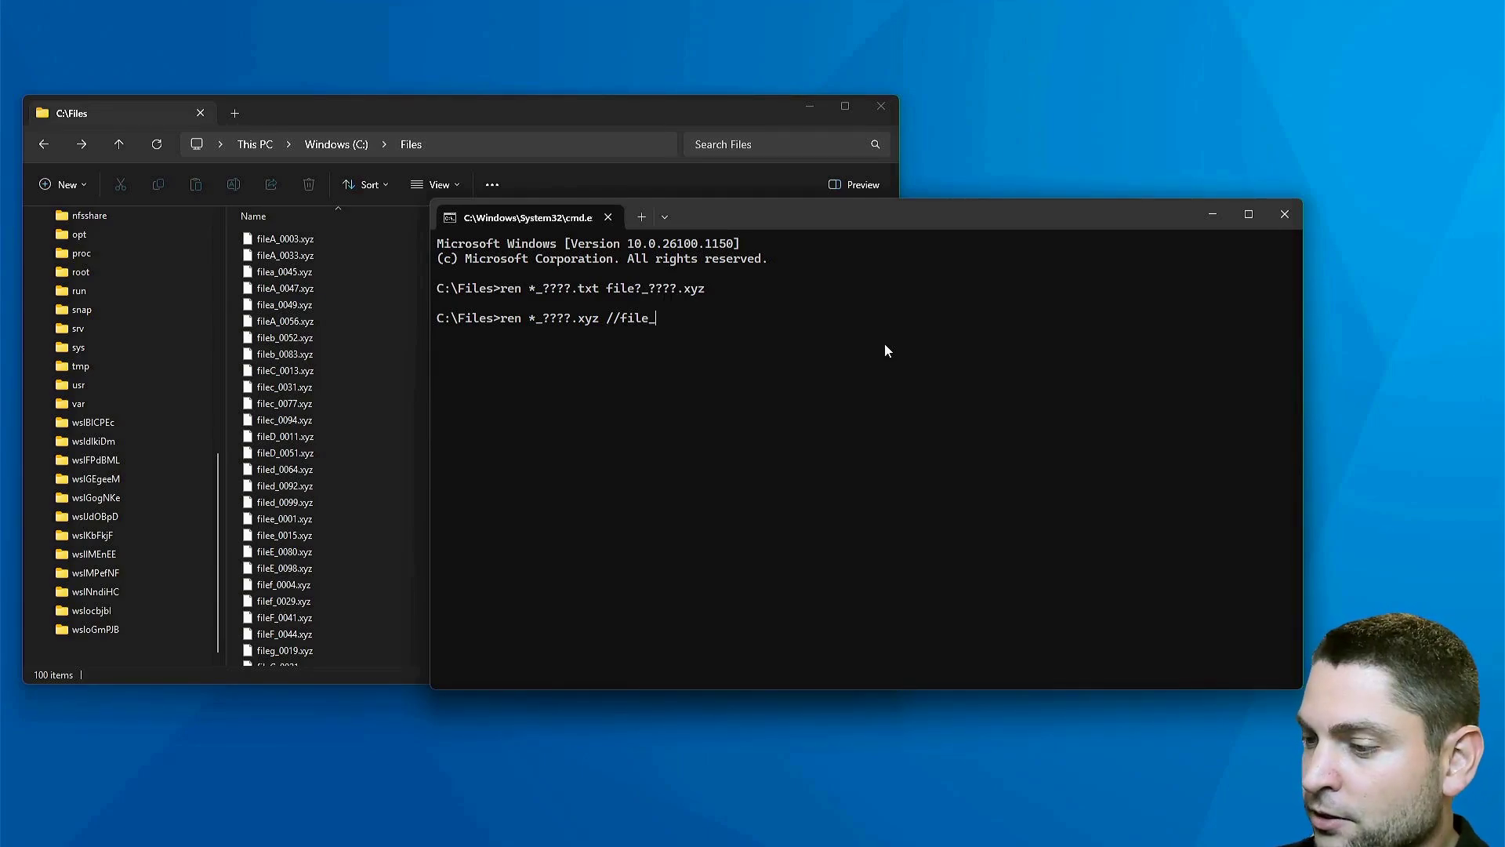
{"action": "type", "text": "???"}
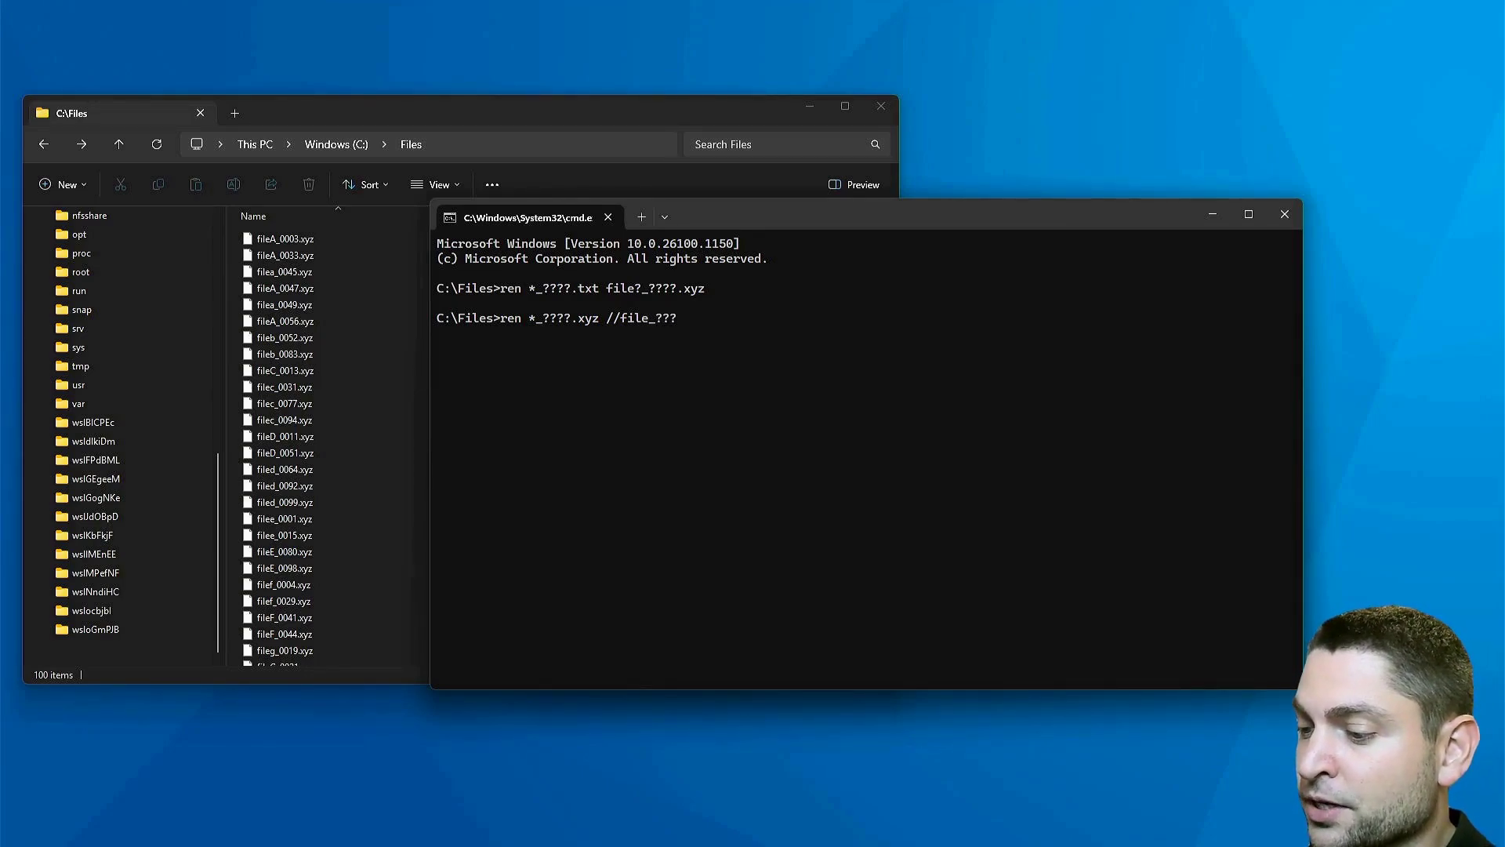
{"action": "type", "text": ".txt"}
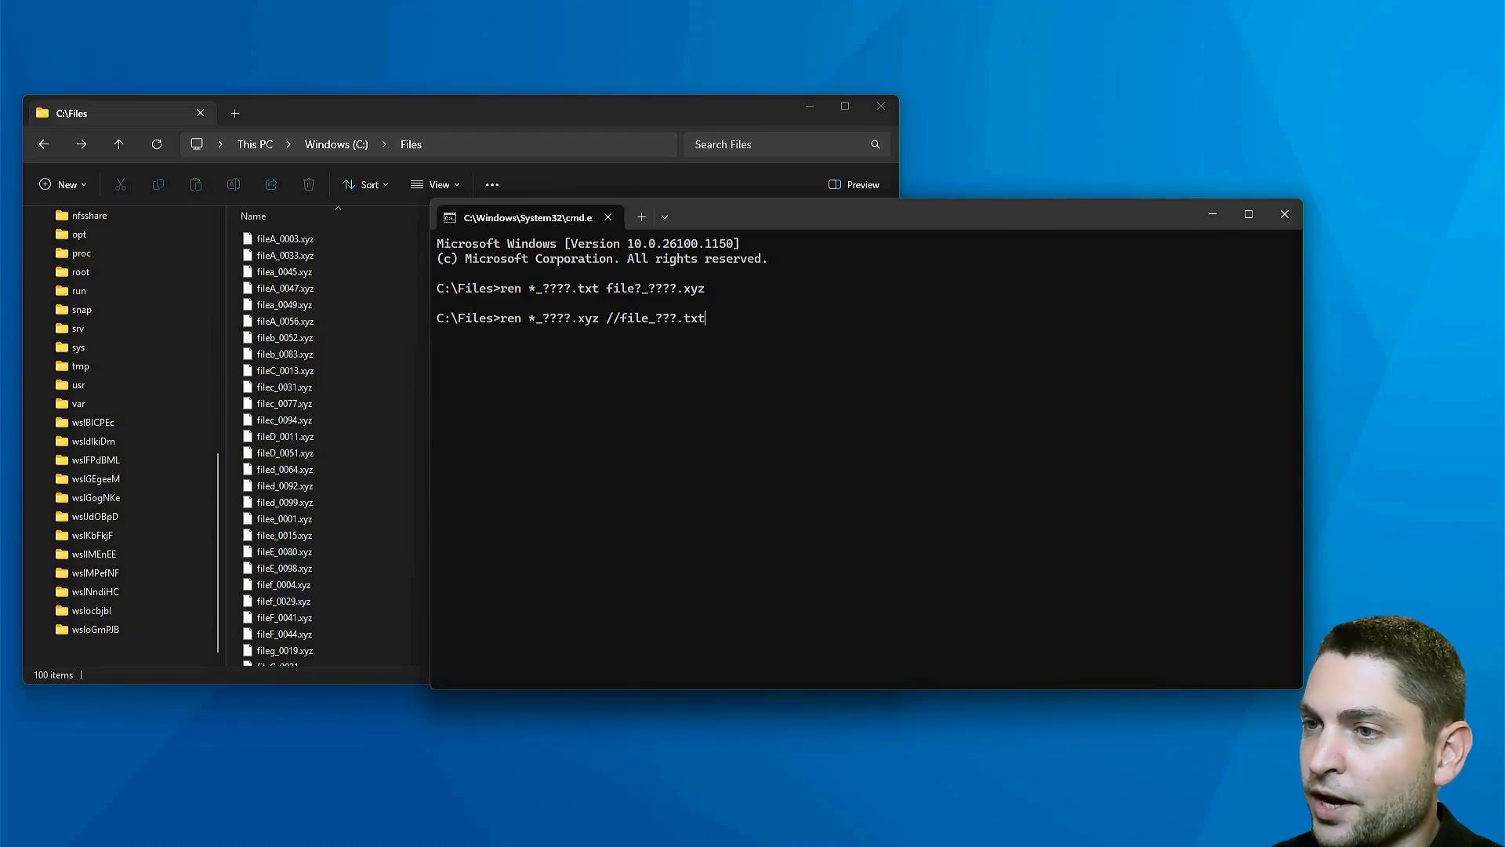
{"action": "type", "text": "\""}
{"action": "type", "text": "\""}
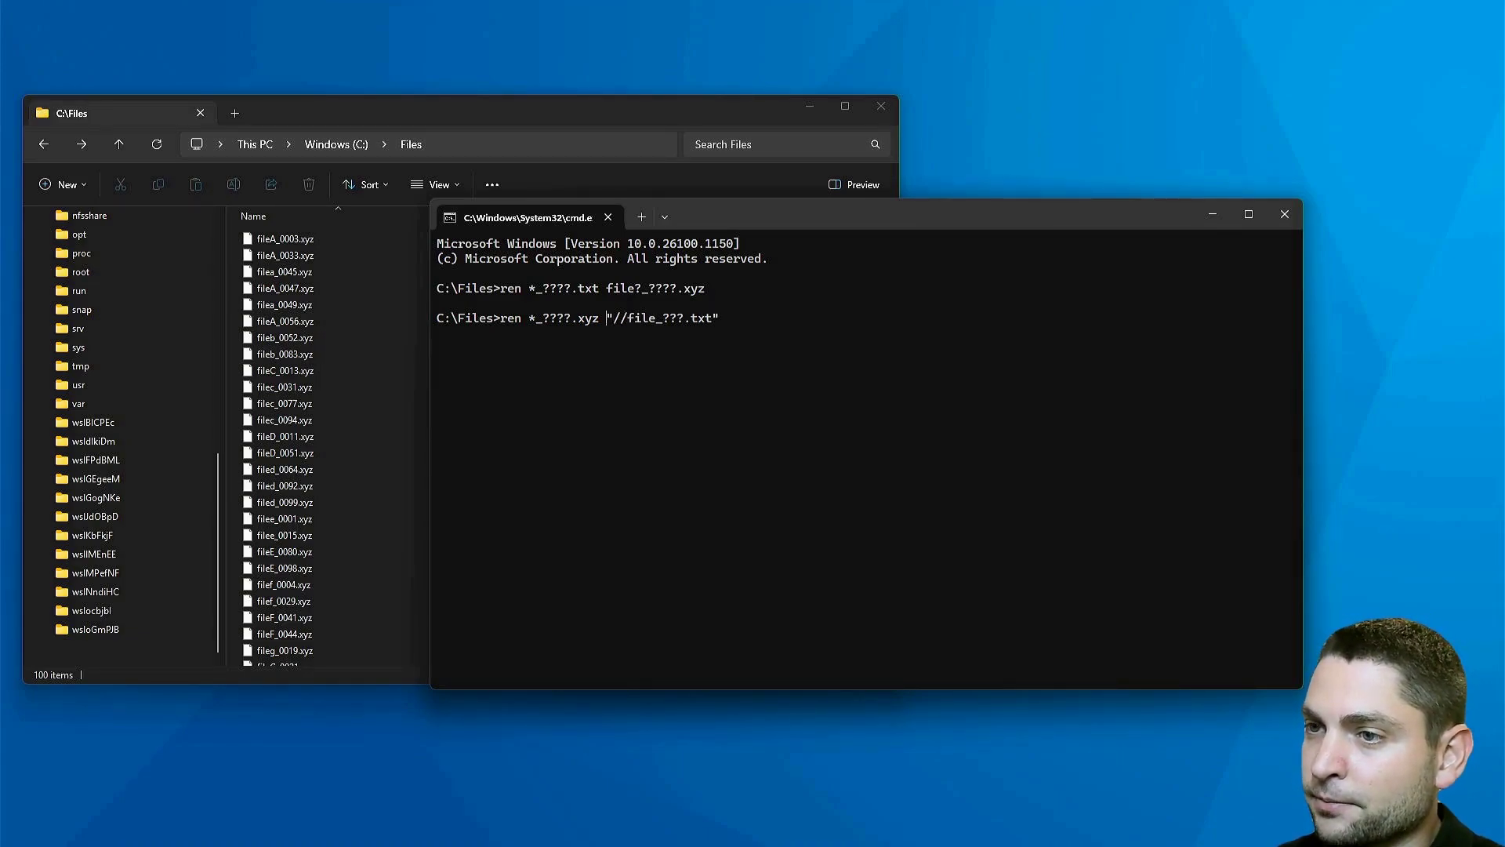
{"action": "key", "text": "Left"}
{"action": "type", "text": "\""}
{"action": "key", "text": "ctrl+Left"}
{"action": "type", "text": "\""}
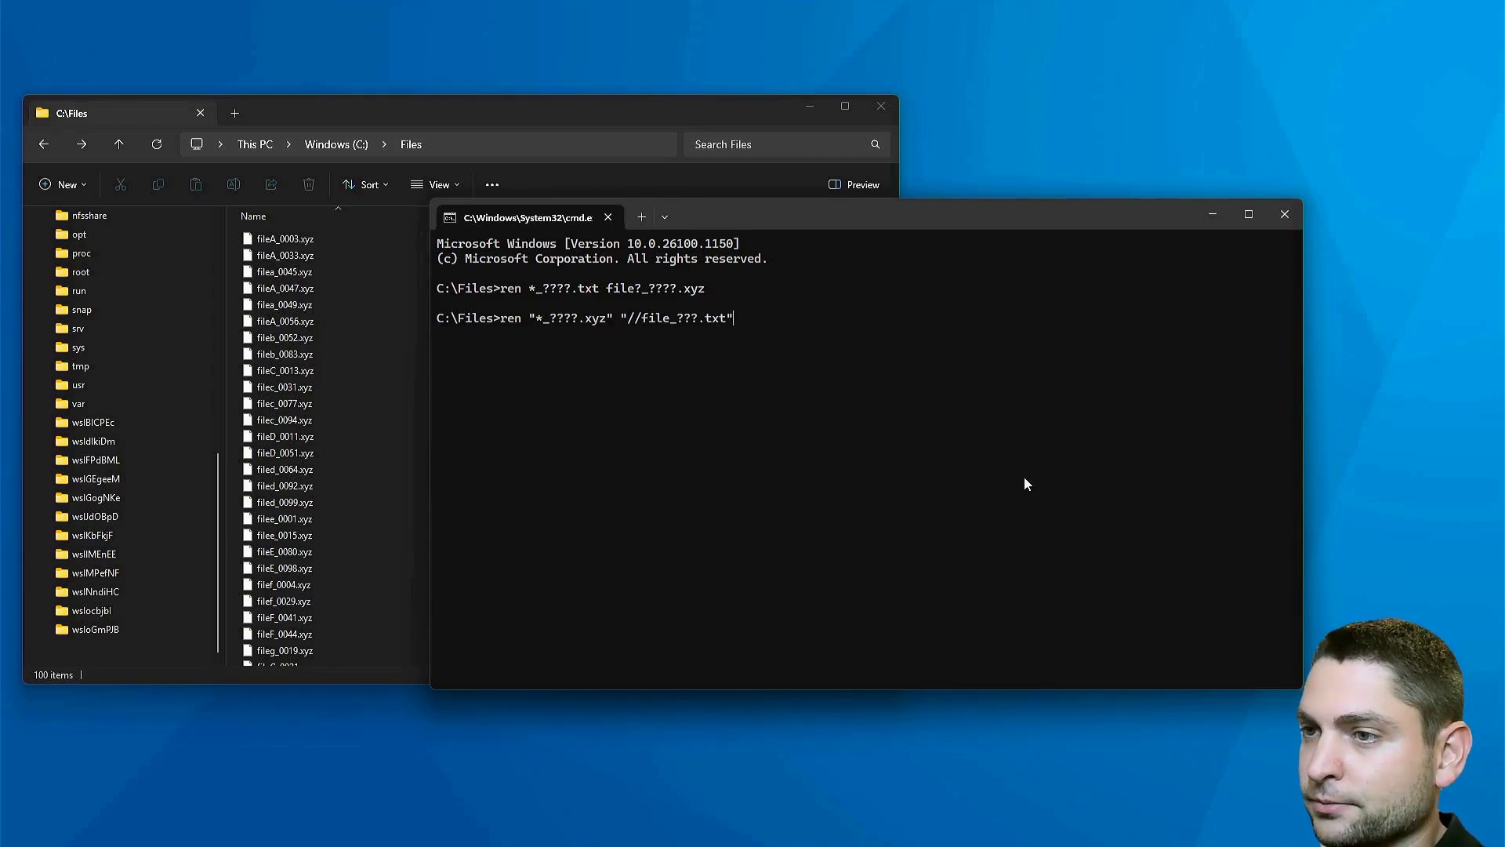
{"action": "key", "text": "Return"}
{"action": "scroll", "coordinate": [350, 316], "scroll_direction": "down", "scroll_amount": 16}
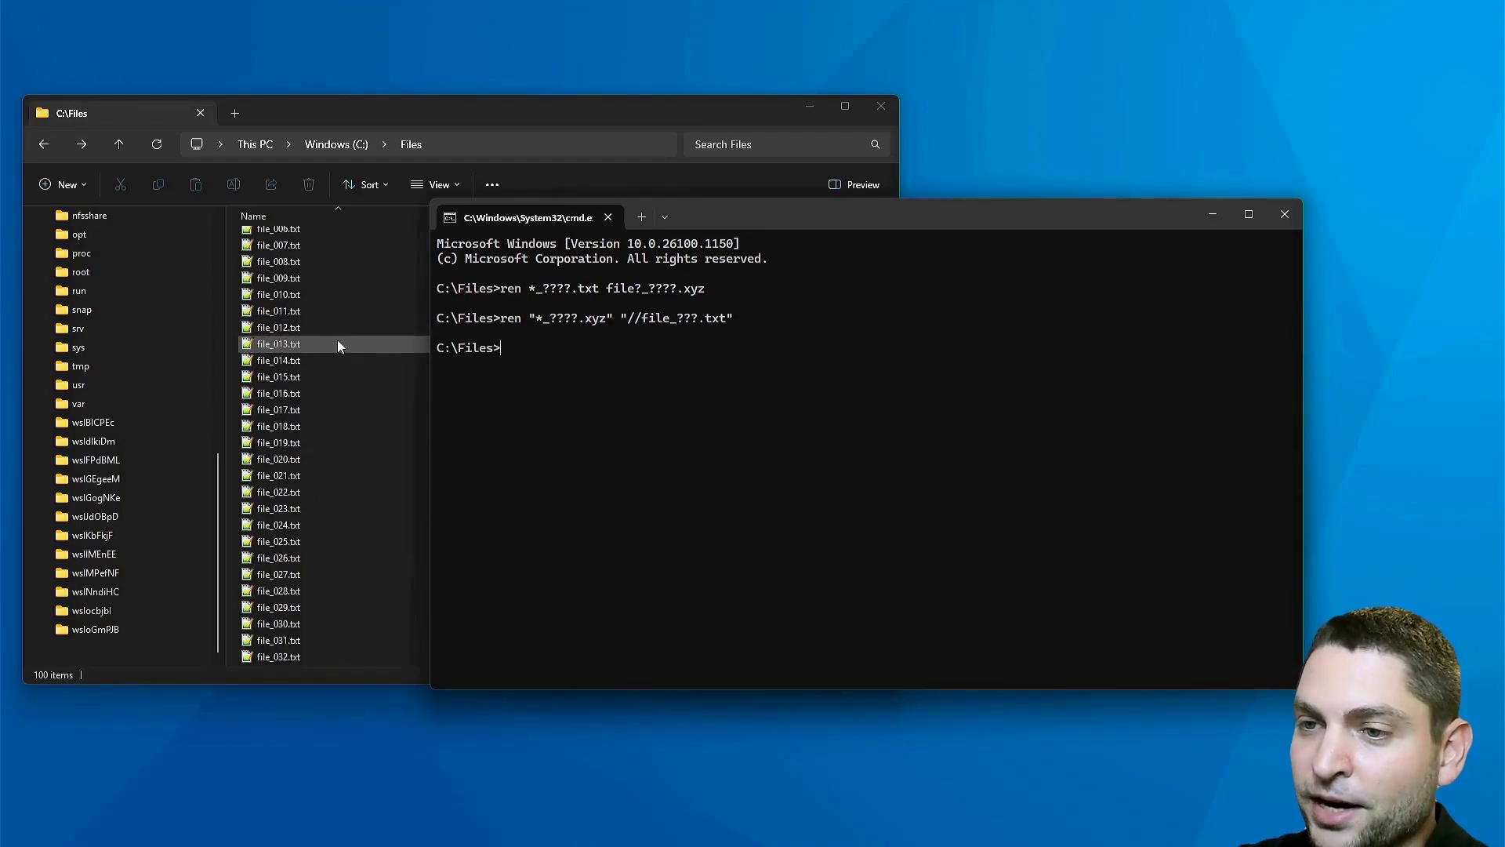
{"action": "scroll", "coordinate": [327, 470], "scroll_direction": "down", "scroll_amount": 8}
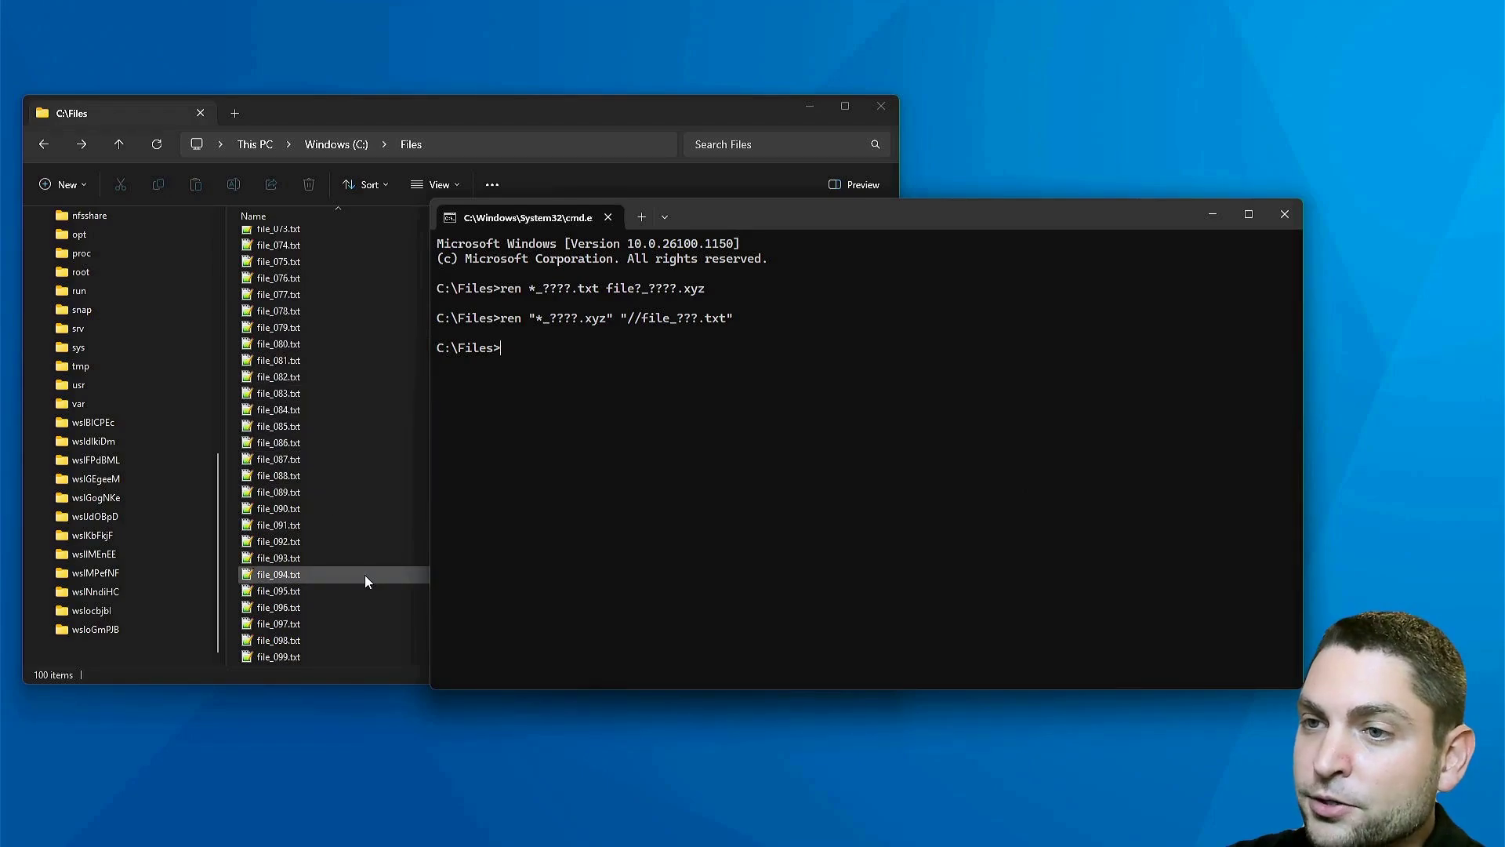
{"action": "scroll", "coordinate": [365, 577], "scroll_direction": "up", "scroll_amount": 18}
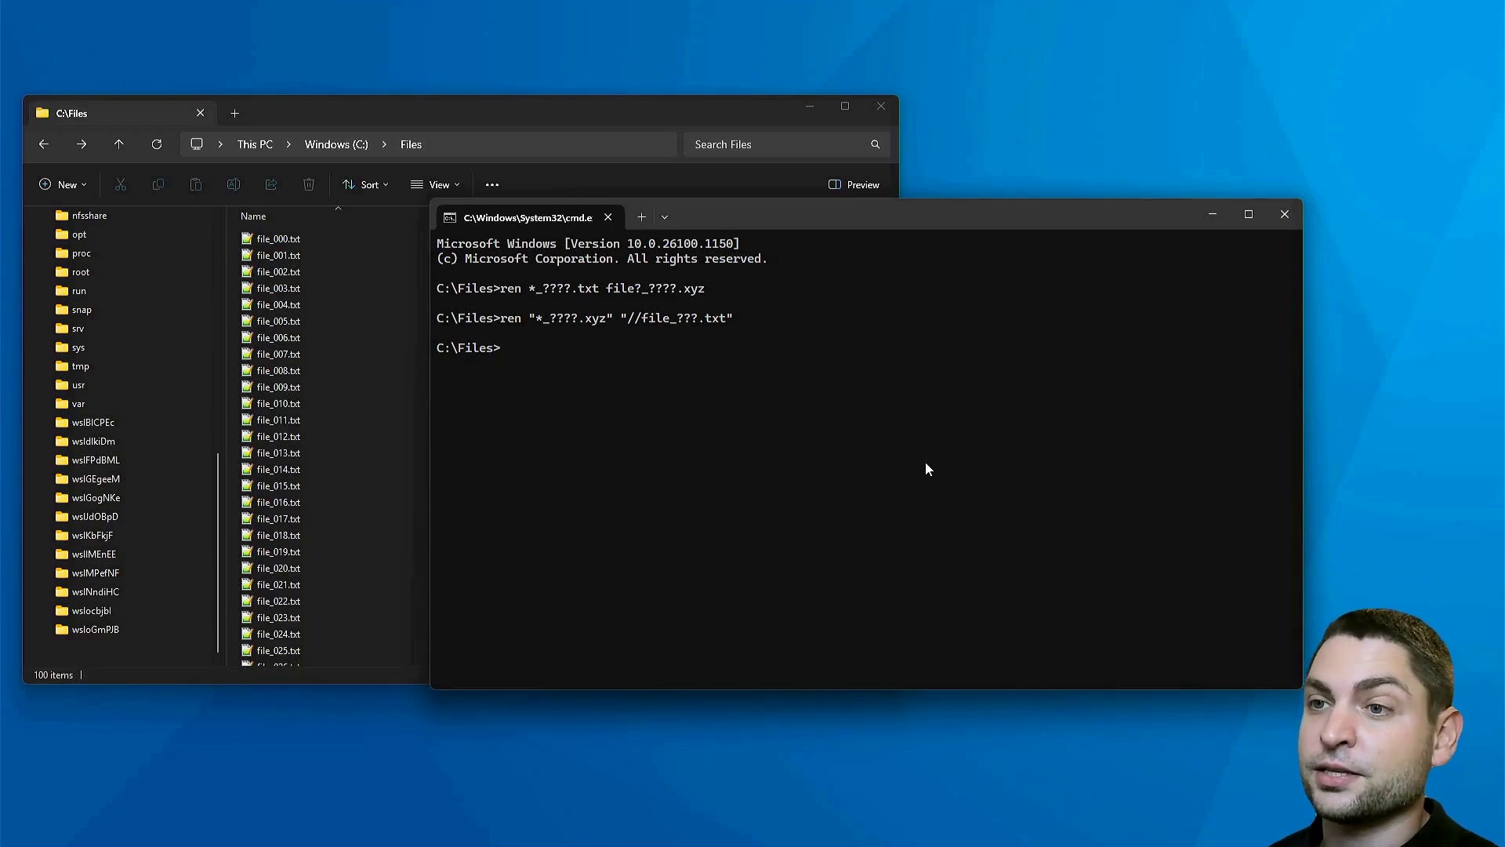
- Run for %i in (*.txt) do ren %i "test_%i" to prefix every .txt file with test_
{"action": "type", "text": "for"}
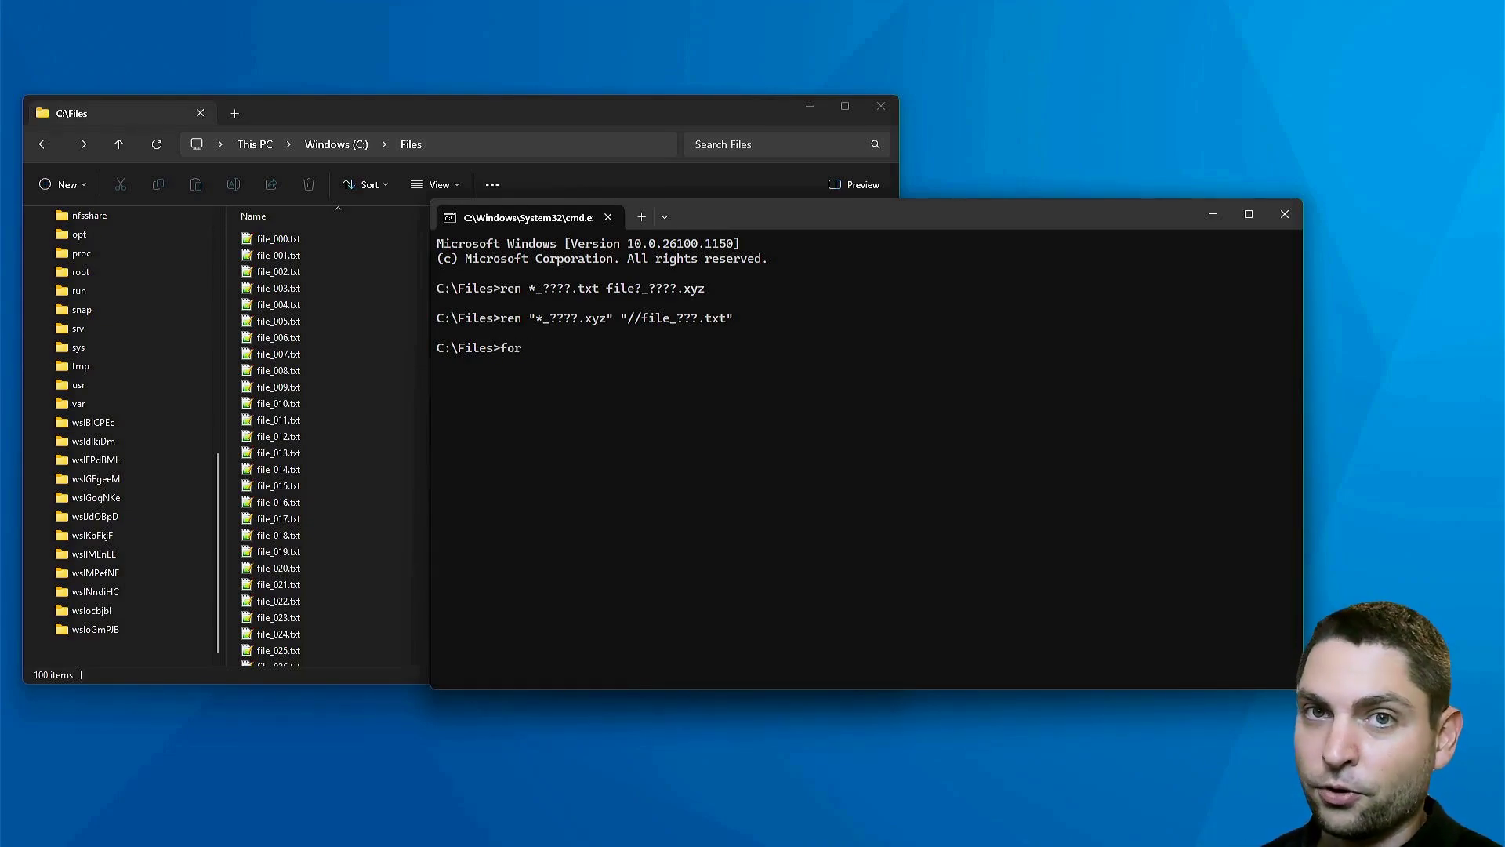
{"action": "type", "text": " %i"}
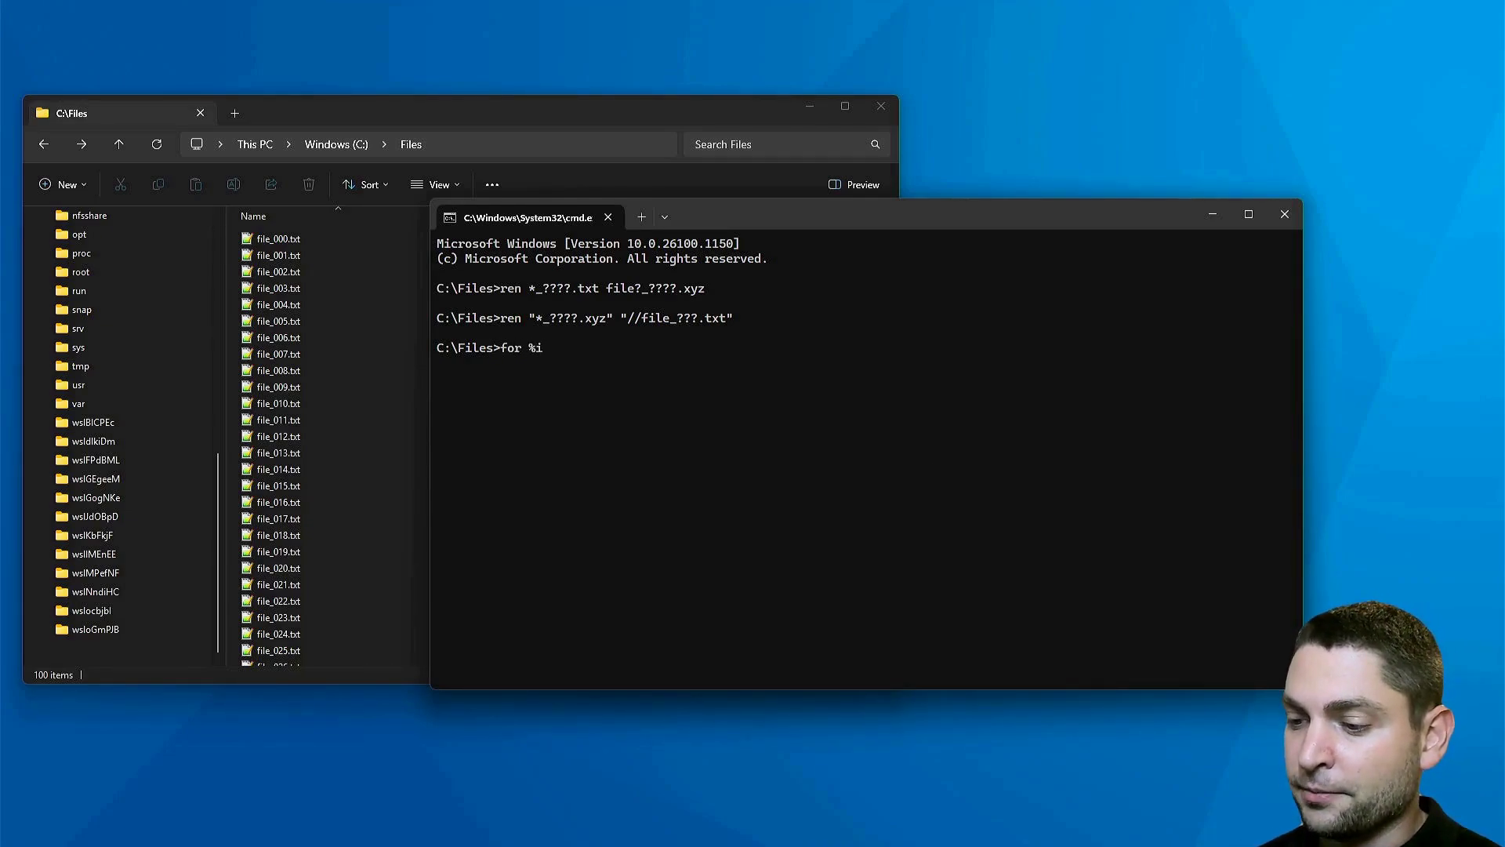
{"action": "type", "text": " in ()*."}
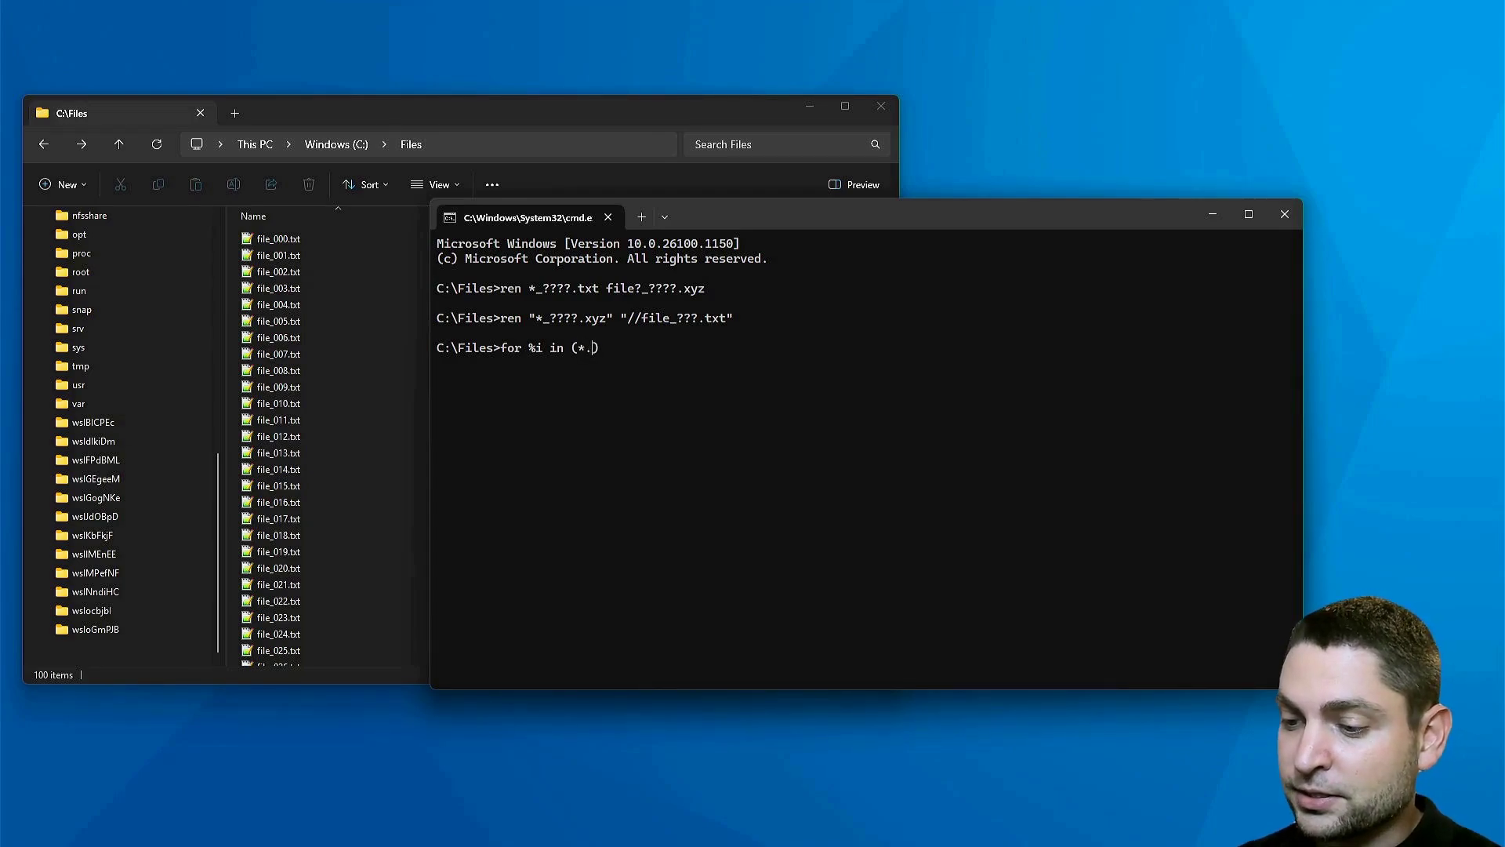
{"action": "type", "text": "txt"}
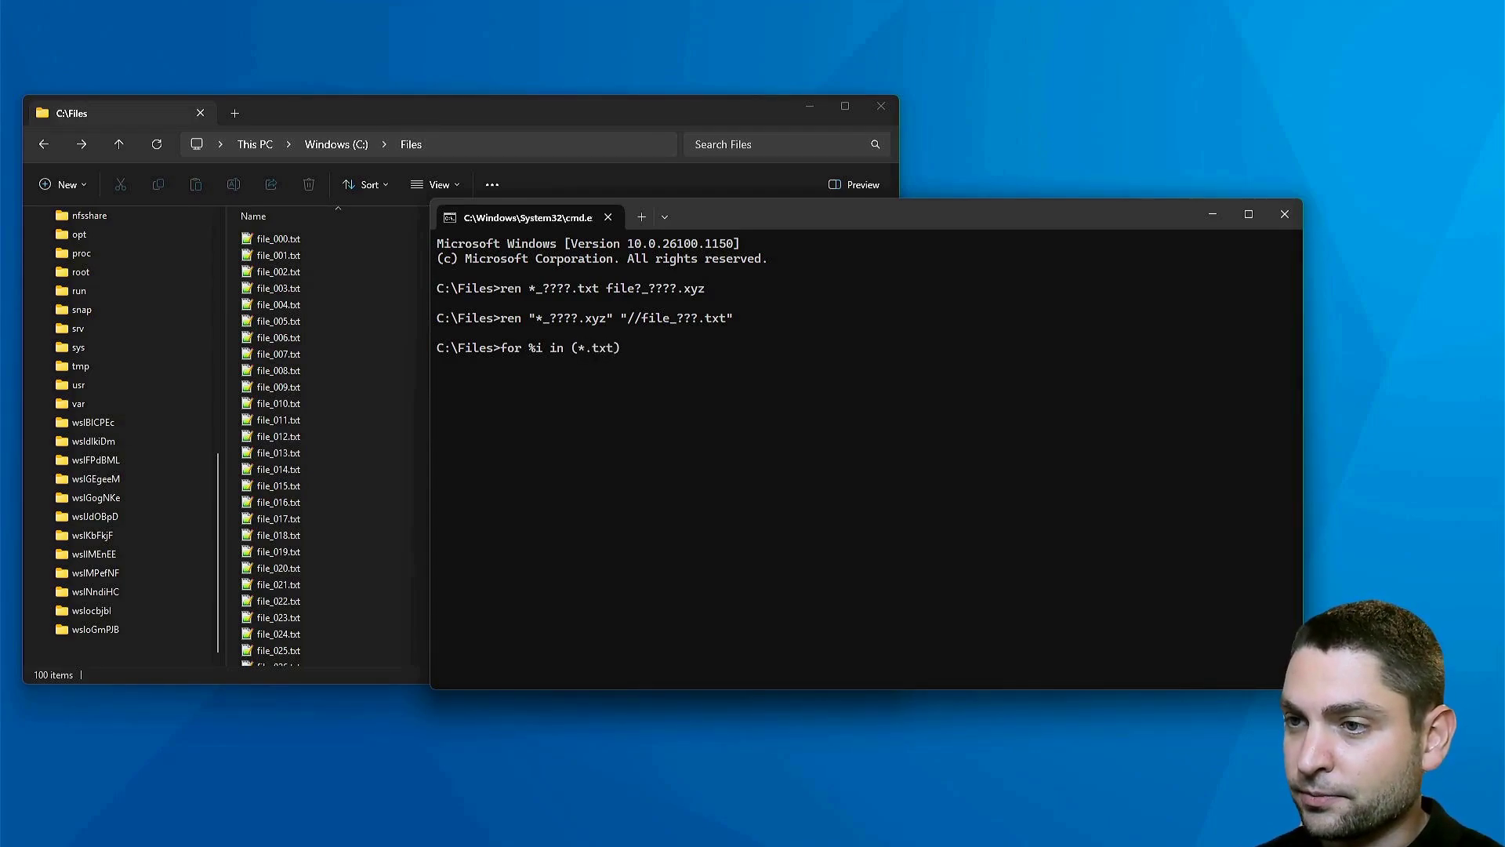
{"action": "key", "text": "Right"}
{"action": "type", "text": "do"}
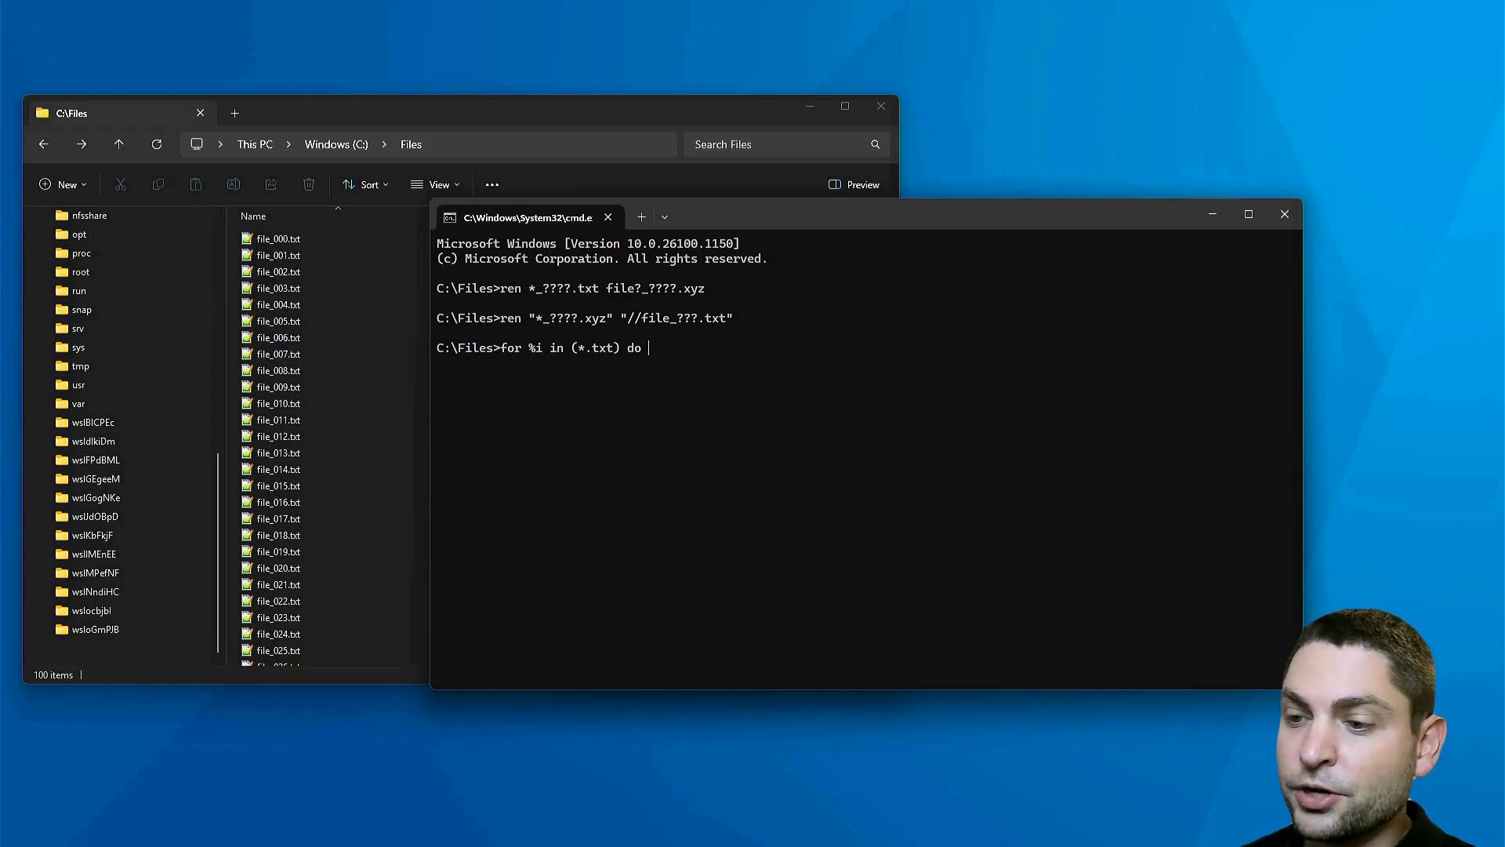
{"action": "type", "text": " ren "}
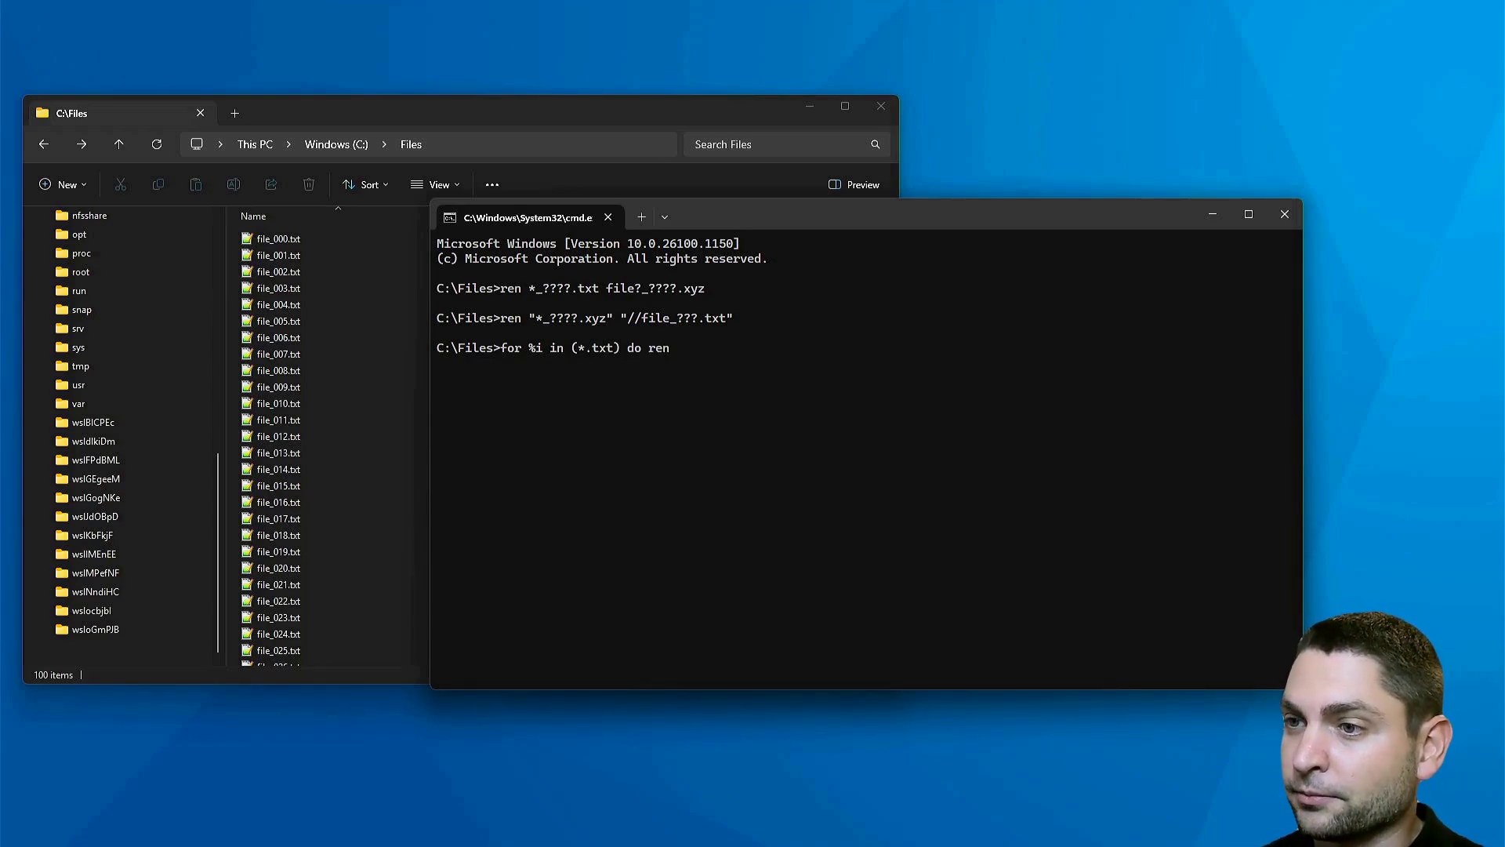
{"action": "type", "text": "%i"}
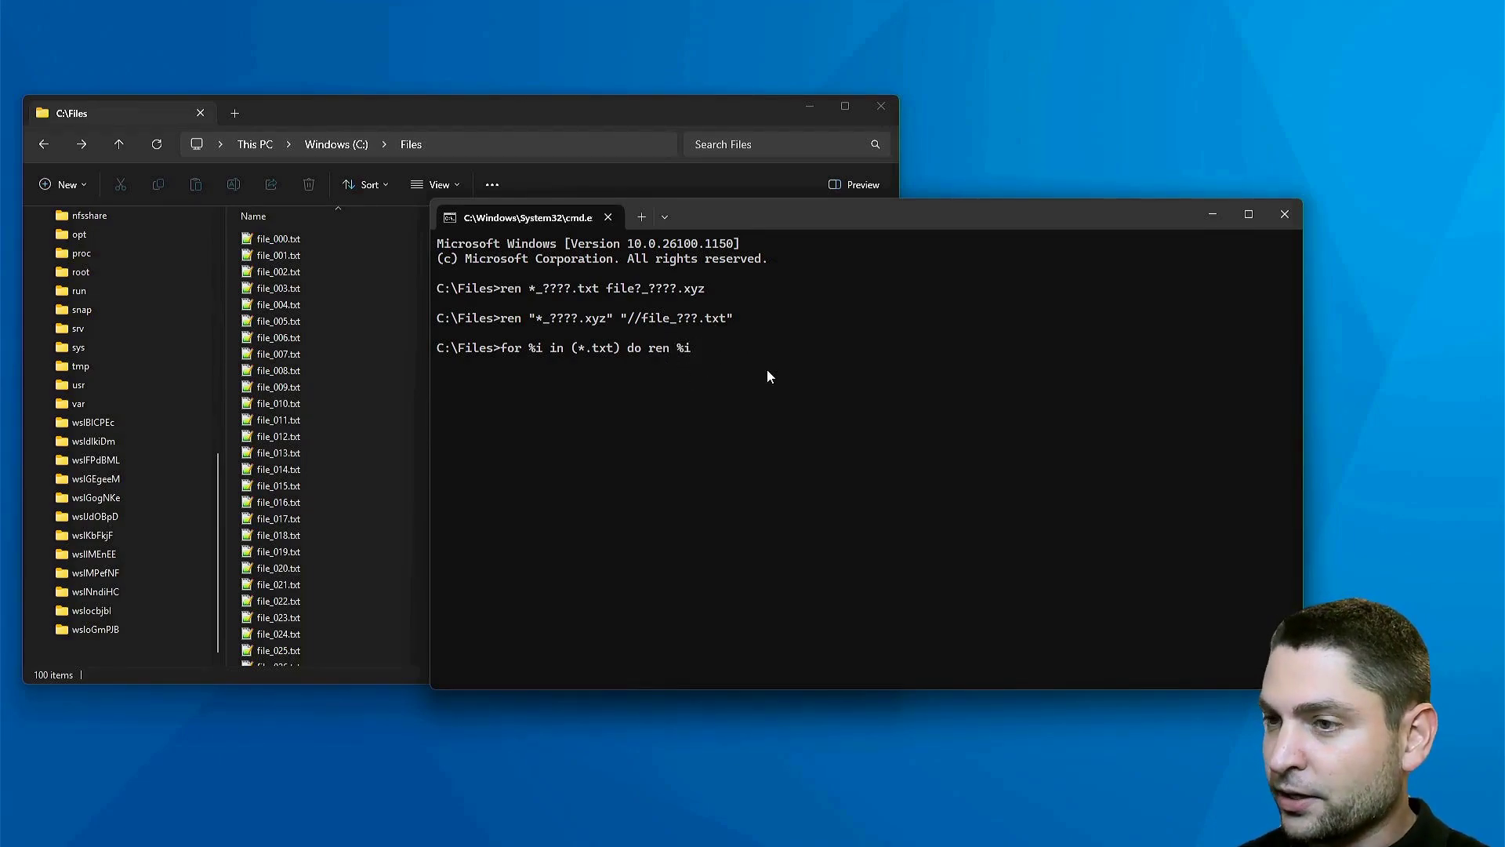
{"action": "type", "text": " \"test\""}
{"action": "key", "text": "Left"}
{"action": "type", "text": "test"}
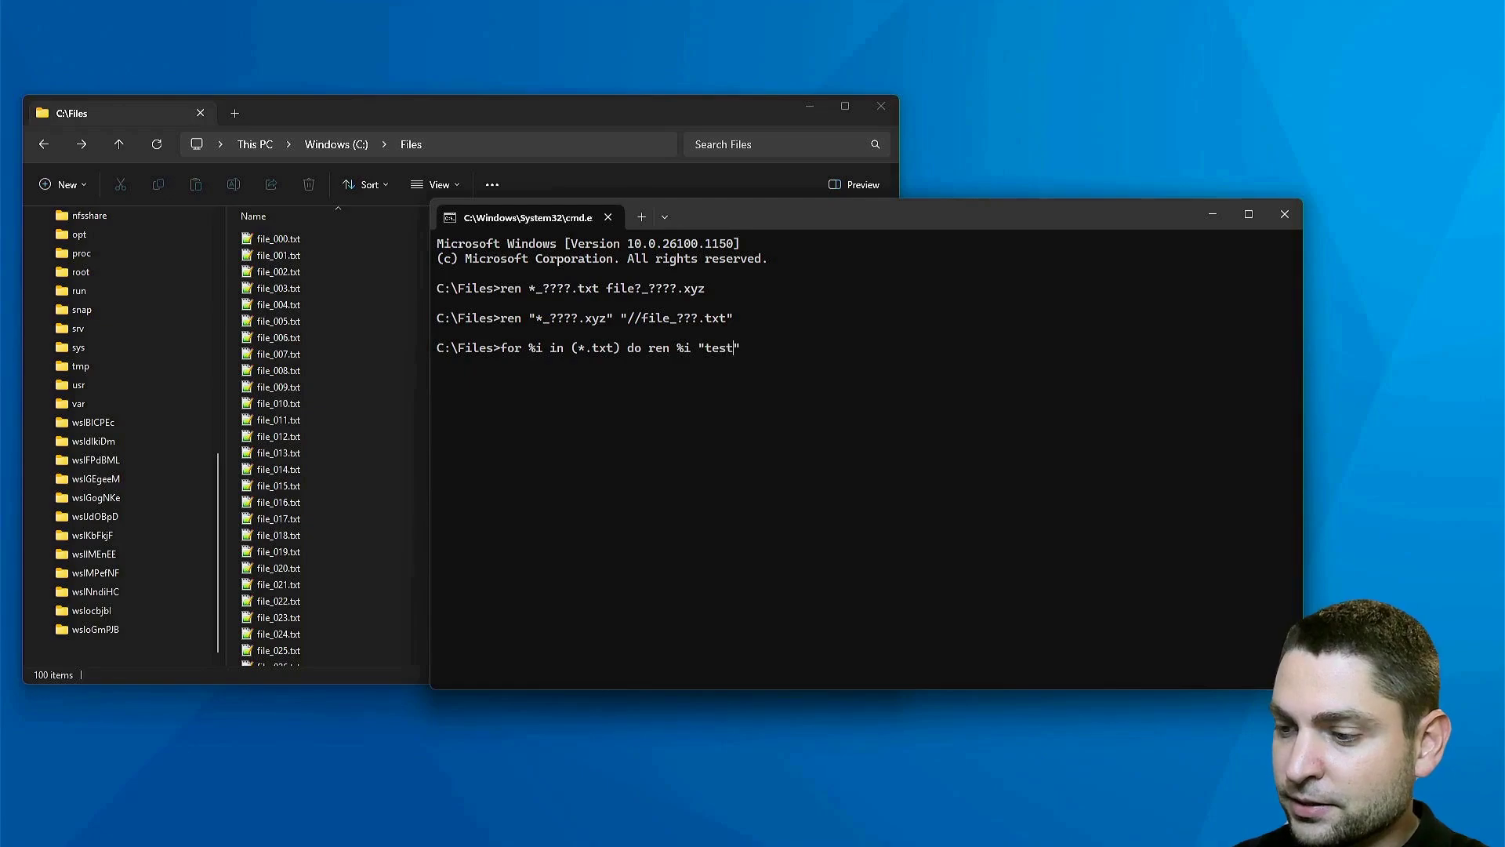
{"action": "type", "text": "_%i"}
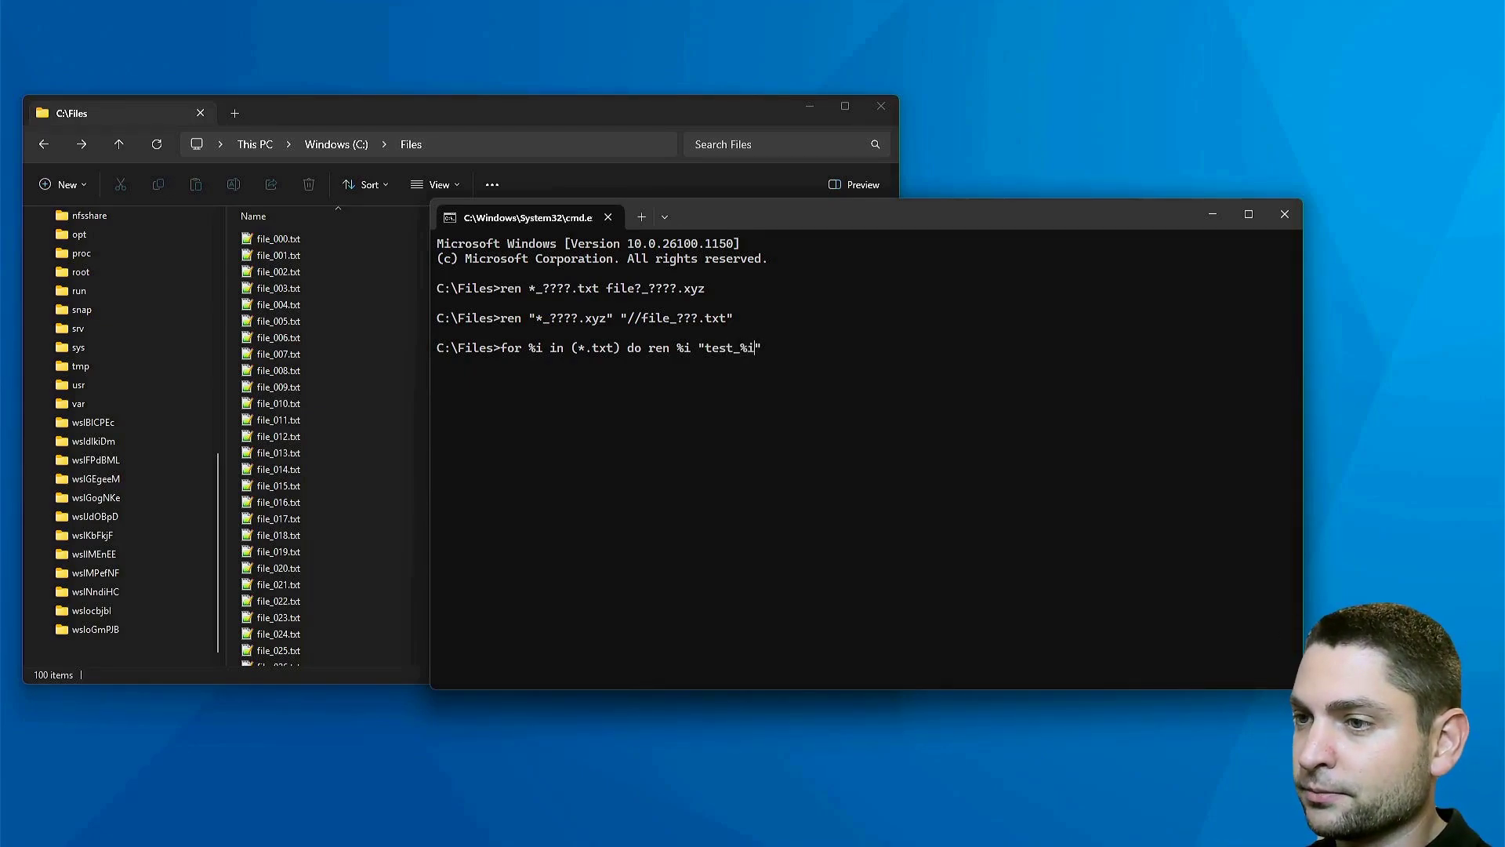
{"action": "key", "text": "Return"}
{"action": "scroll", "coordinate": [959, 590], "scroll_direction": "up", "scroll_amount": 7}
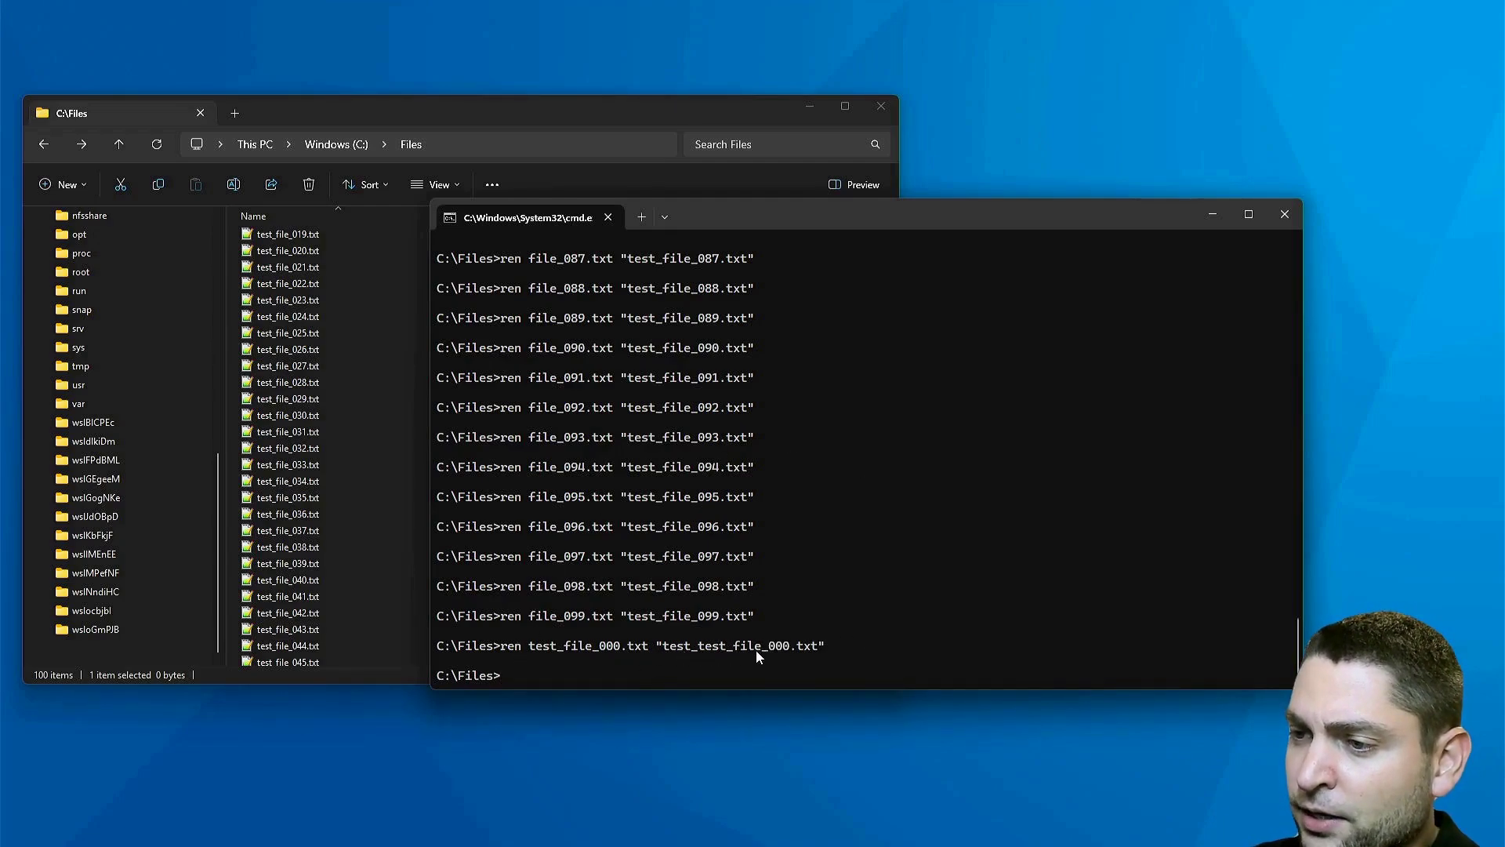
- Reuse the ren command to rename test_test_file_000.txt to test_file_000.txt
{"action": "scroll", "coordinate": [797, 614], "scroll_direction": "up", "scroll_amount": 20}
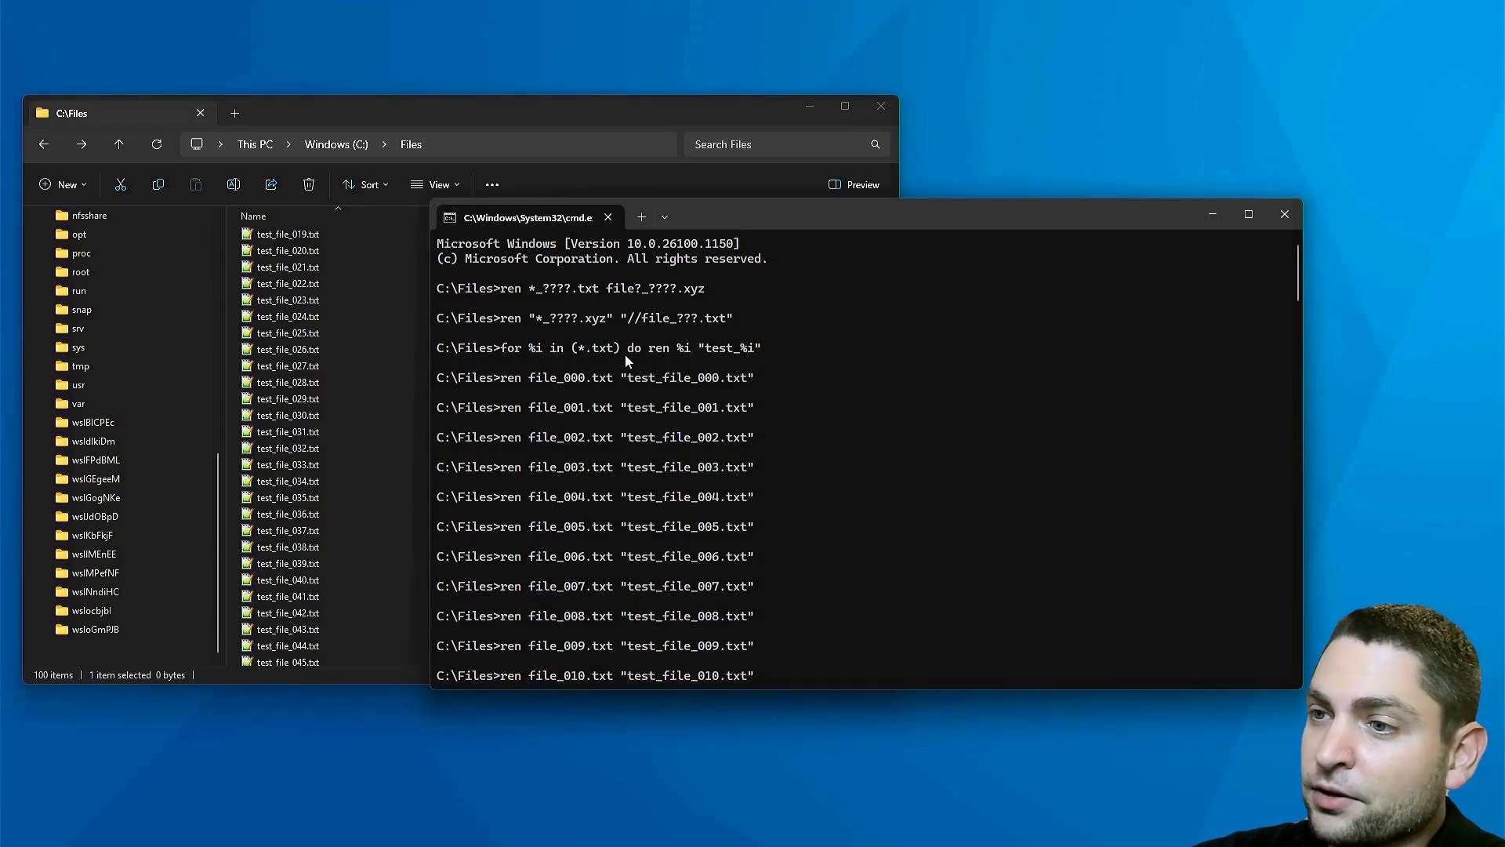
{"action": "scroll", "coordinate": [684, 353], "scroll_direction": "down", "scroll_amount": 20}
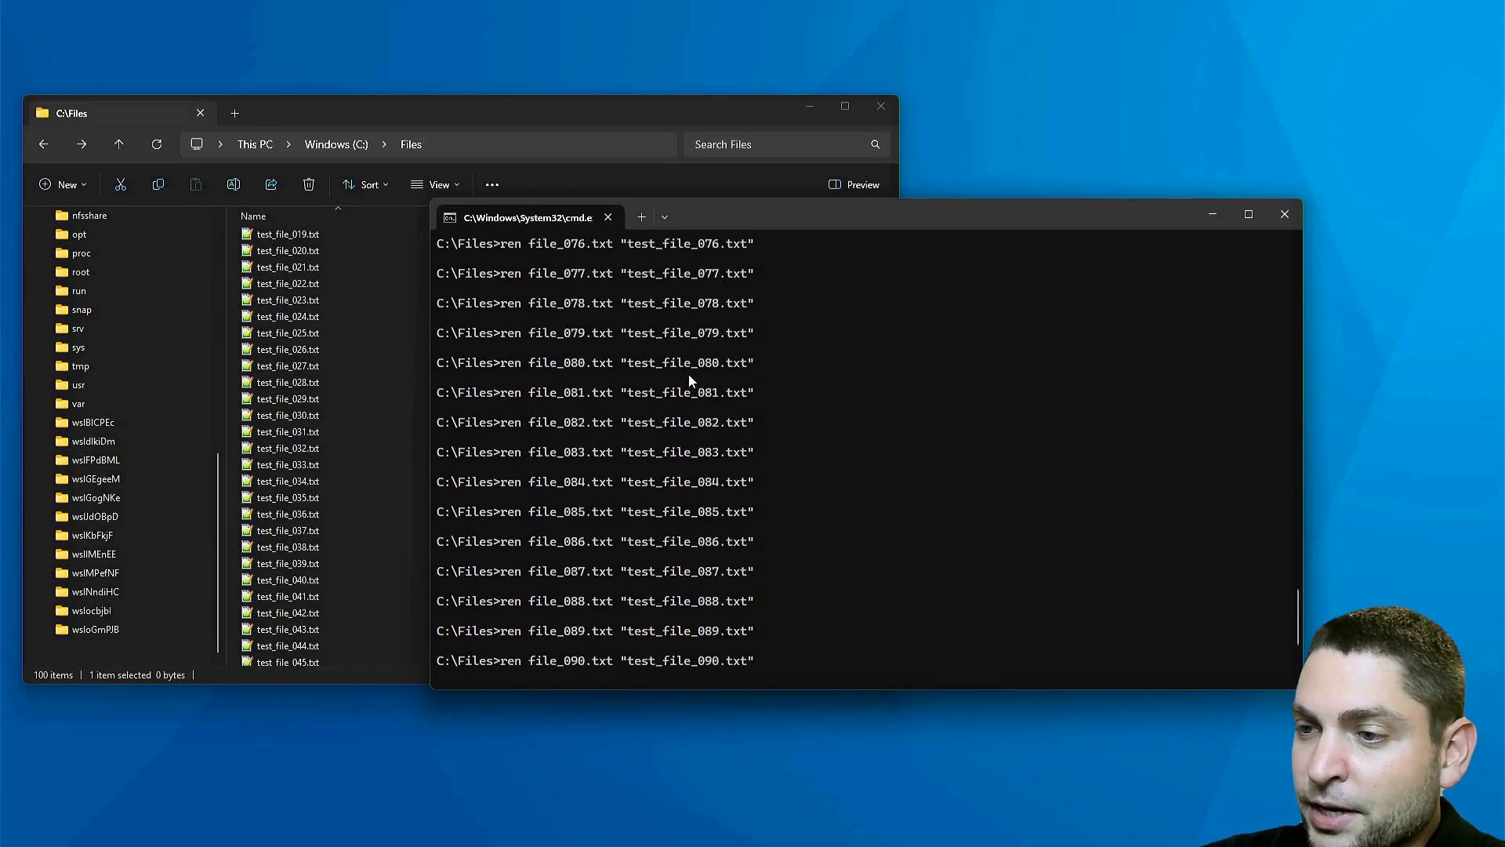
{"action": "type", "text": "ren \"*_????.xyz\" \"//file_???.txt\""}
{"action": "key", "text": "BackSpace"}
{"action": "key", "text": "BackSpace"}
{"action": "key", "text": "BackSpace"}
{"action": "key", "text": "BackSpace"}
{"action": "key", "text": "BackSpace"}
{"action": "key", "text": "BackSpace"}
{"action": "key", "text": "BackSpace"}
{"action": "key", "text": "BackSpace"}
{"action": "key", "text": "BackSpace"}
{"action": "key", "text": "BackSpace"}
{"action": "left_click_drag", "start_coordinate": [663, 645], "coordinate": [815, 647]}
{"action": "key", "text": "ctrl+c"}
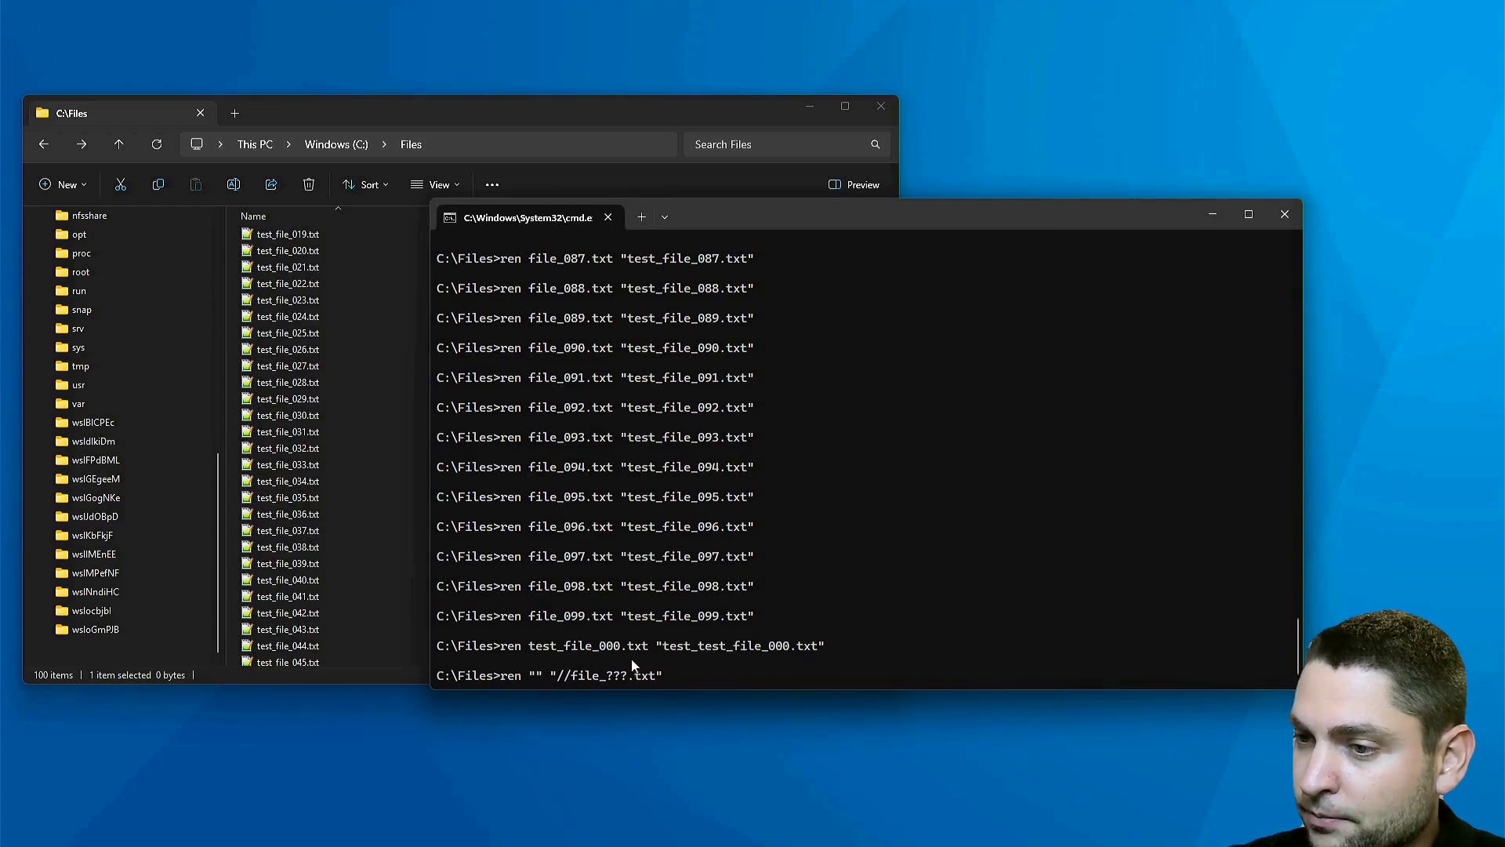
{"action": "key", "text": "ctrl+v"}
{"action": "key", "text": "BackSpace"}
{"action": "key", "text": "BackSpace"}
{"action": "key", "text": "BackSpace"}
{"action": "key", "text": "BackSpace"}
{"action": "key", "text": "BackSpace"}
{"action": "key", "text": "BackSpace"}
{"action": "key", "text": "BackSpace"}
{"action": "key", "text": "BackSpace"}
{"action": "key", "text": "BackSpace"}
{"action": "key", "text": "BackSpace"}
{"action": "key", "text": "BackSpace"}
{"action": "key", "text": "BackSpace"}
{"action": "key", "text": "BackSpace"}
{"action": "key", "text": "BackSpace"}
{"action": "key", "text": "ctrl+v"}
{"action": "key", "text": "Left"}
{"action": "key", "text": "Left"}
{"action": "key", "text": "Left"}
{"action": "key", "text": "Left"}
{"action": "key", "text": "Left"}
{"action": "key", "text": "Left"}
{"action": "key", "text": "Left"}
{"action": "key", "text": "Left"}
{"action": "key", "text": "Left"}
{"action": "key", "text": "Left"}
{"action": "key", "text": "Left"}
{"action": "key", "text": "Left"}
{"action": "key", "text": "Left"}
{"action": "key", "text": "Left"}
{"action": "key", "text": "Left"}
{"action": "key", "text": "Left"}
{"action": "key", "text": "Left"}
{"action": "key", "text": "BackSpace"}
{"action": "key", "text": "BackSpace"}
{"action": "key", "text": "BackSpace"}
{"action": "key", "text": "BackSpace"}
{"action": "key", "text": "BackSpace"}
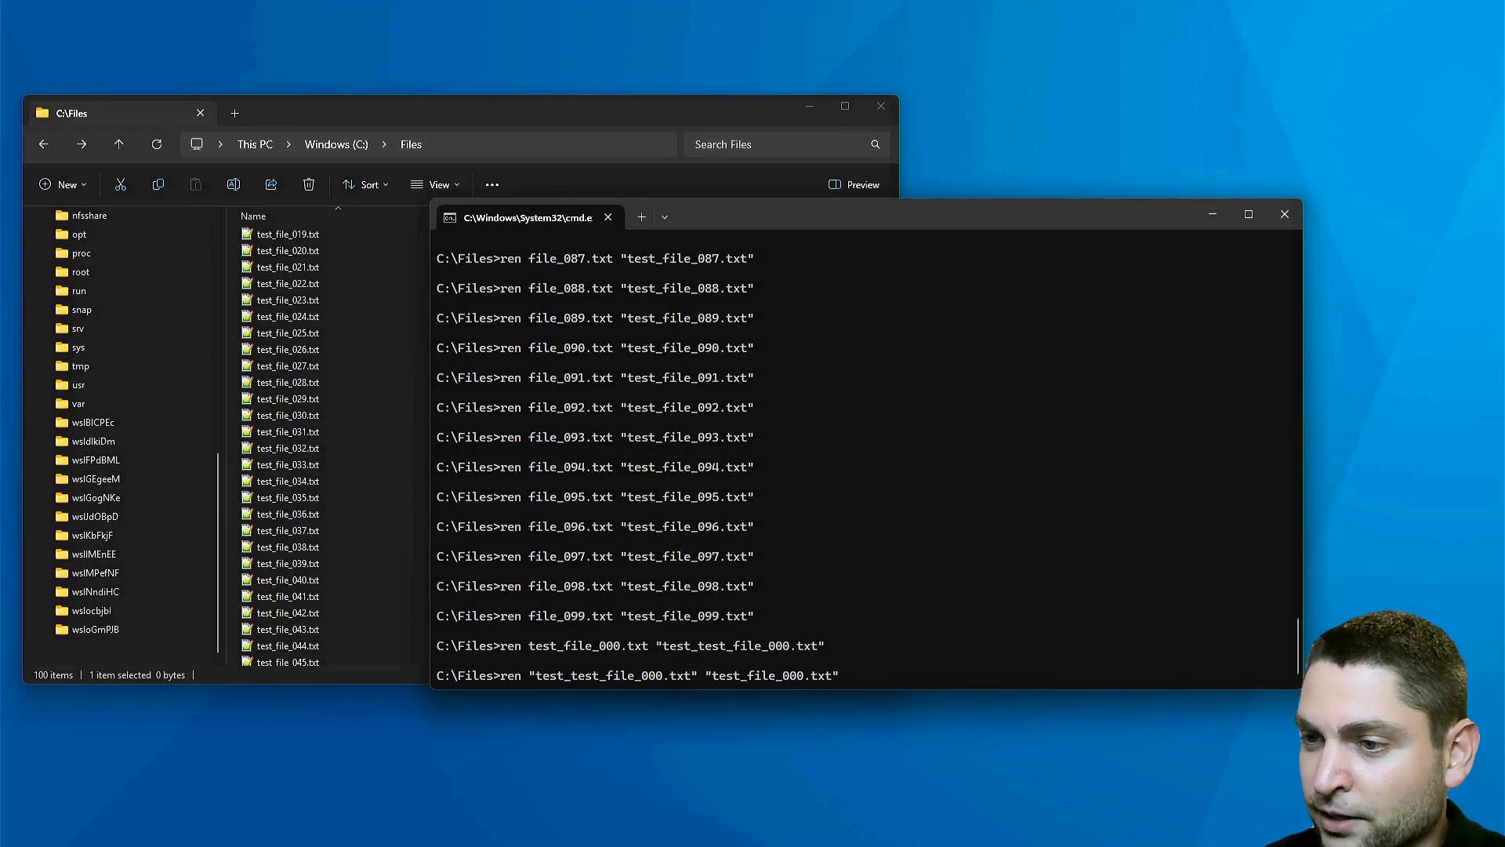
{"action": "key", "text": "Return"}
{"action": "left_click", "coordinate": [603, 109]}
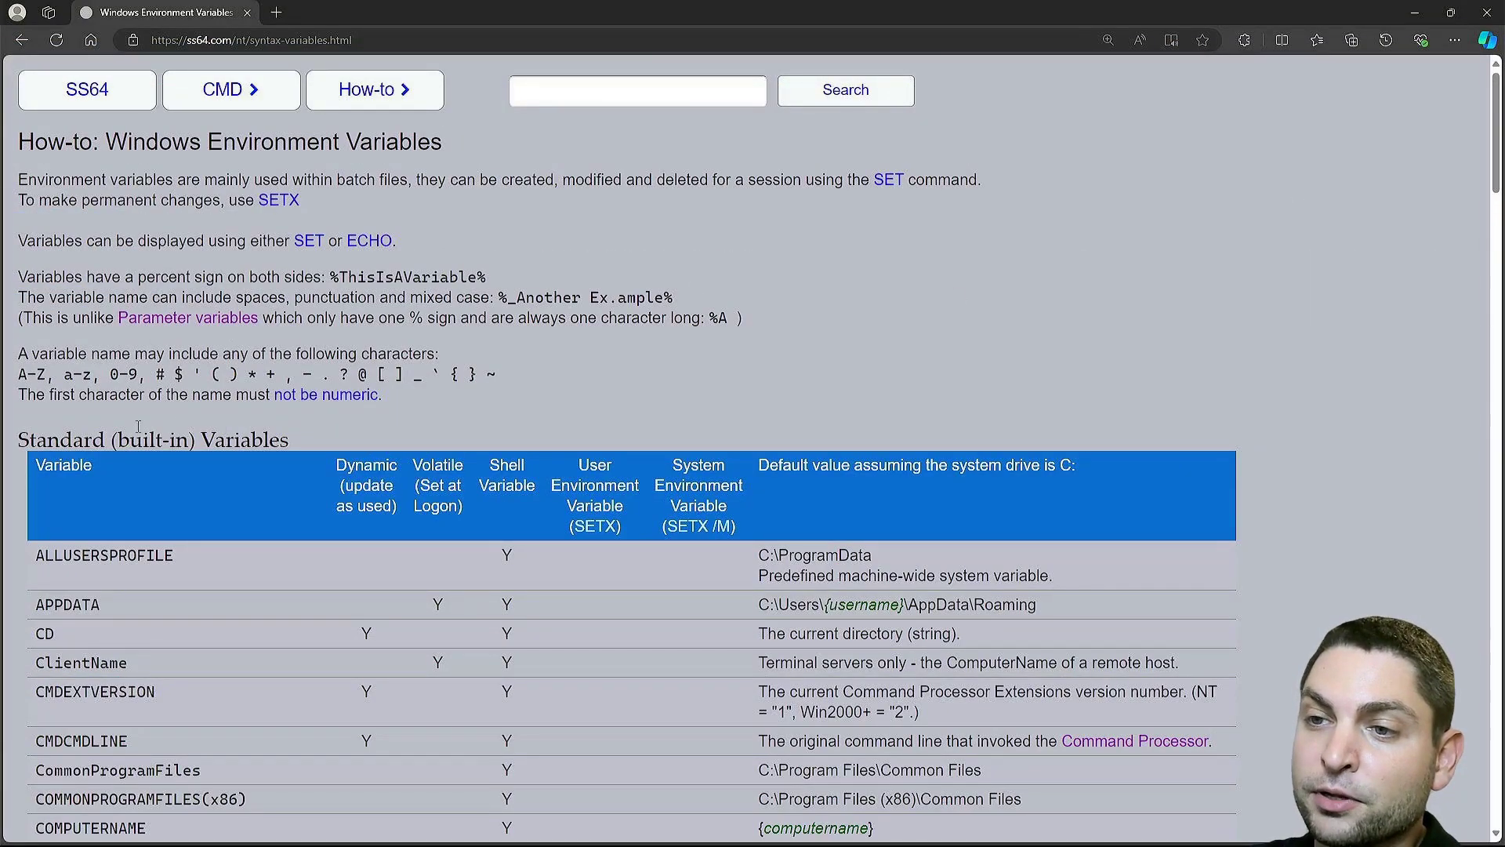
- Scroll the ss64 Windows Environment Variables page down to the DATE and RANDOM entries
{"action": "scroll", "coordinate": [790, 388], "scroll_direction": "down", "scroll_amount": 5}
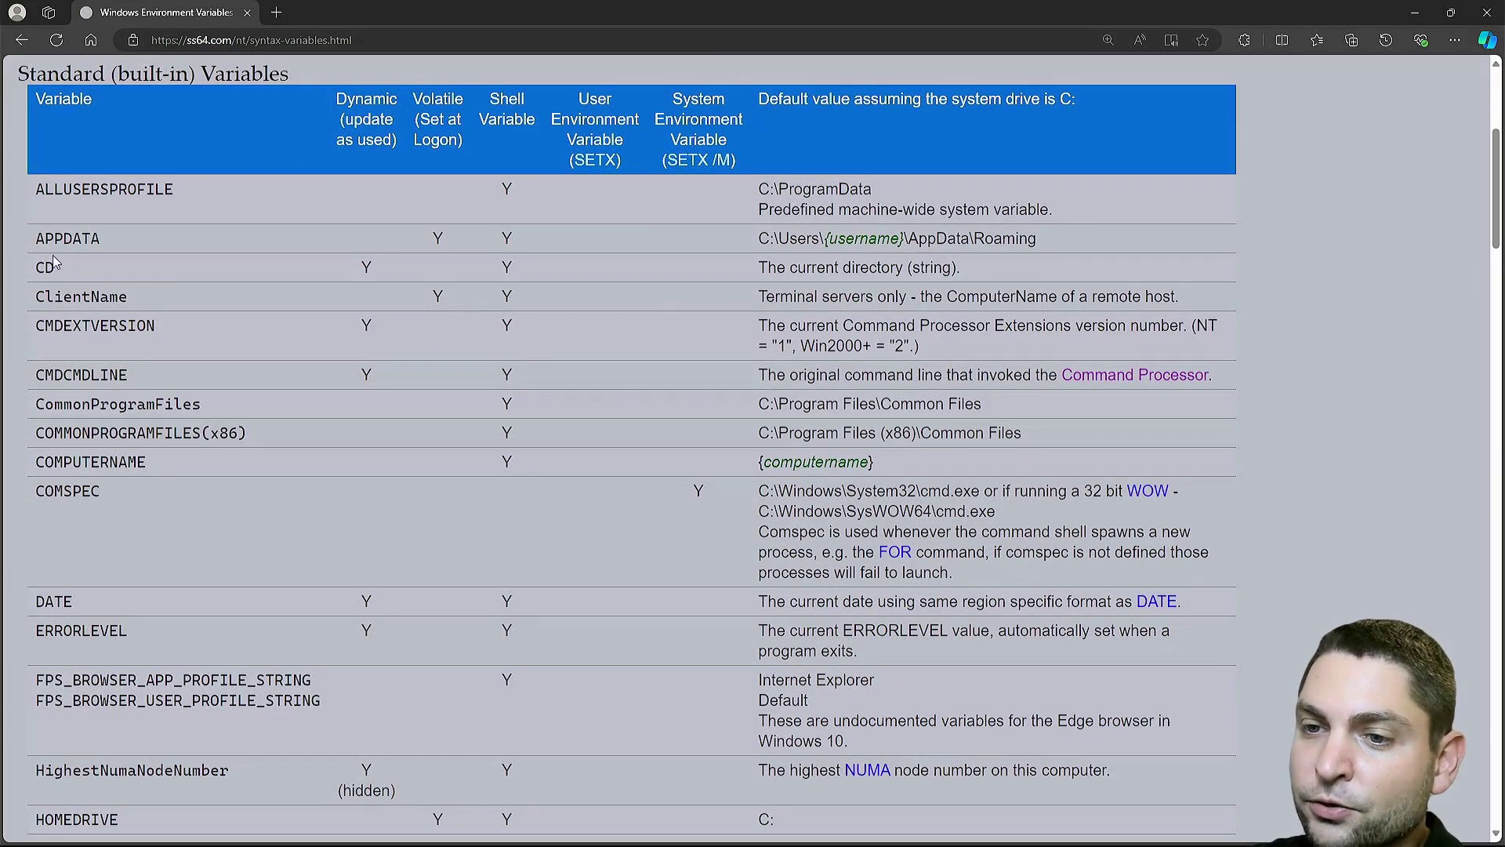
{"action": "scroll", "coordinate": [285, 572], "scroll_direction": "down", "scroll_amount": 12}
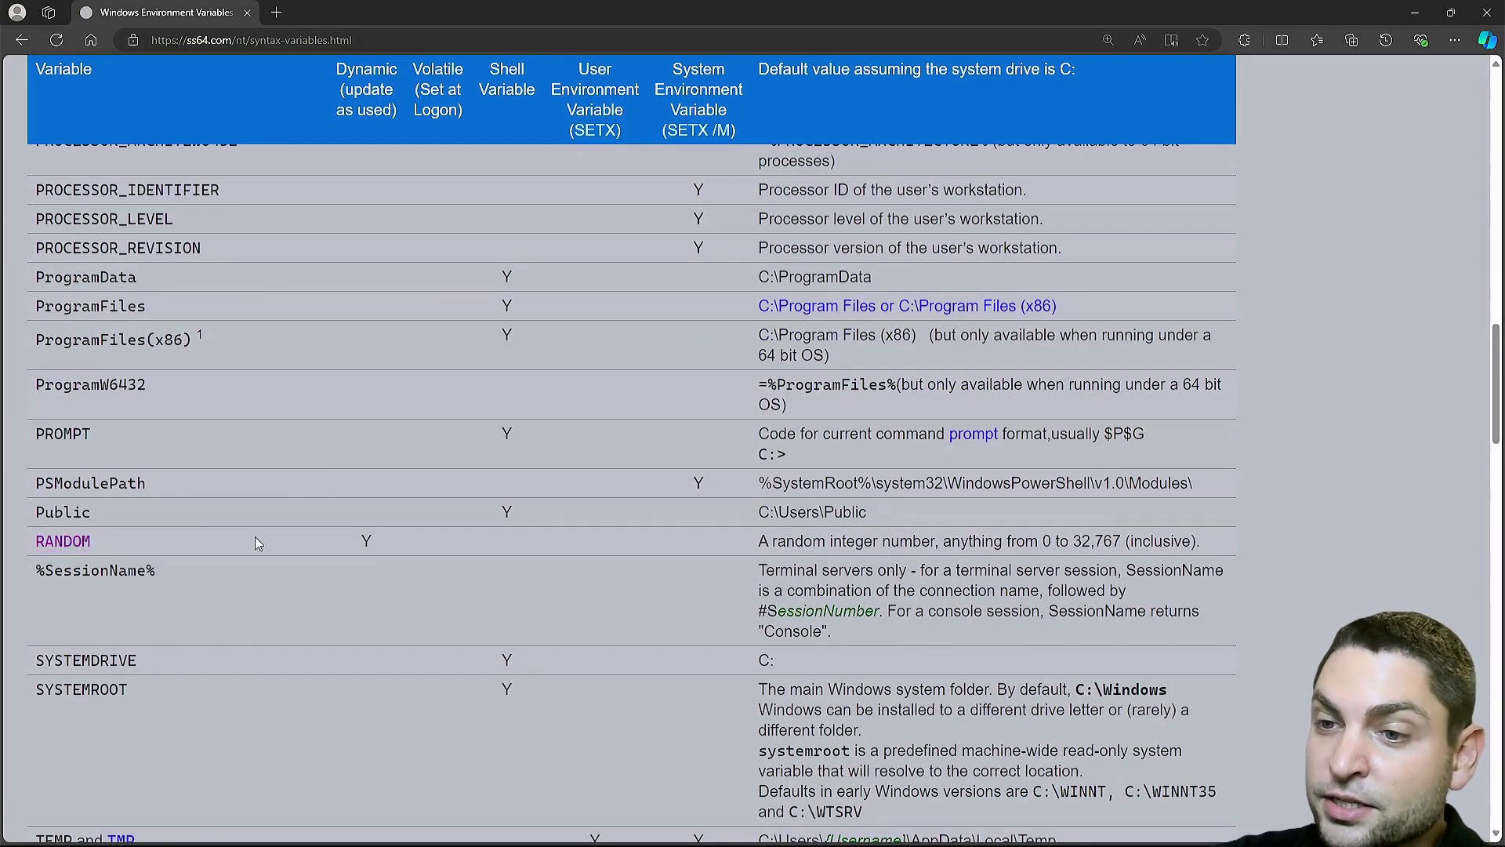
{"action": "scroll", "coordinate": [260, 541], "scroll_direction": "down", "scroll_amount": 7}
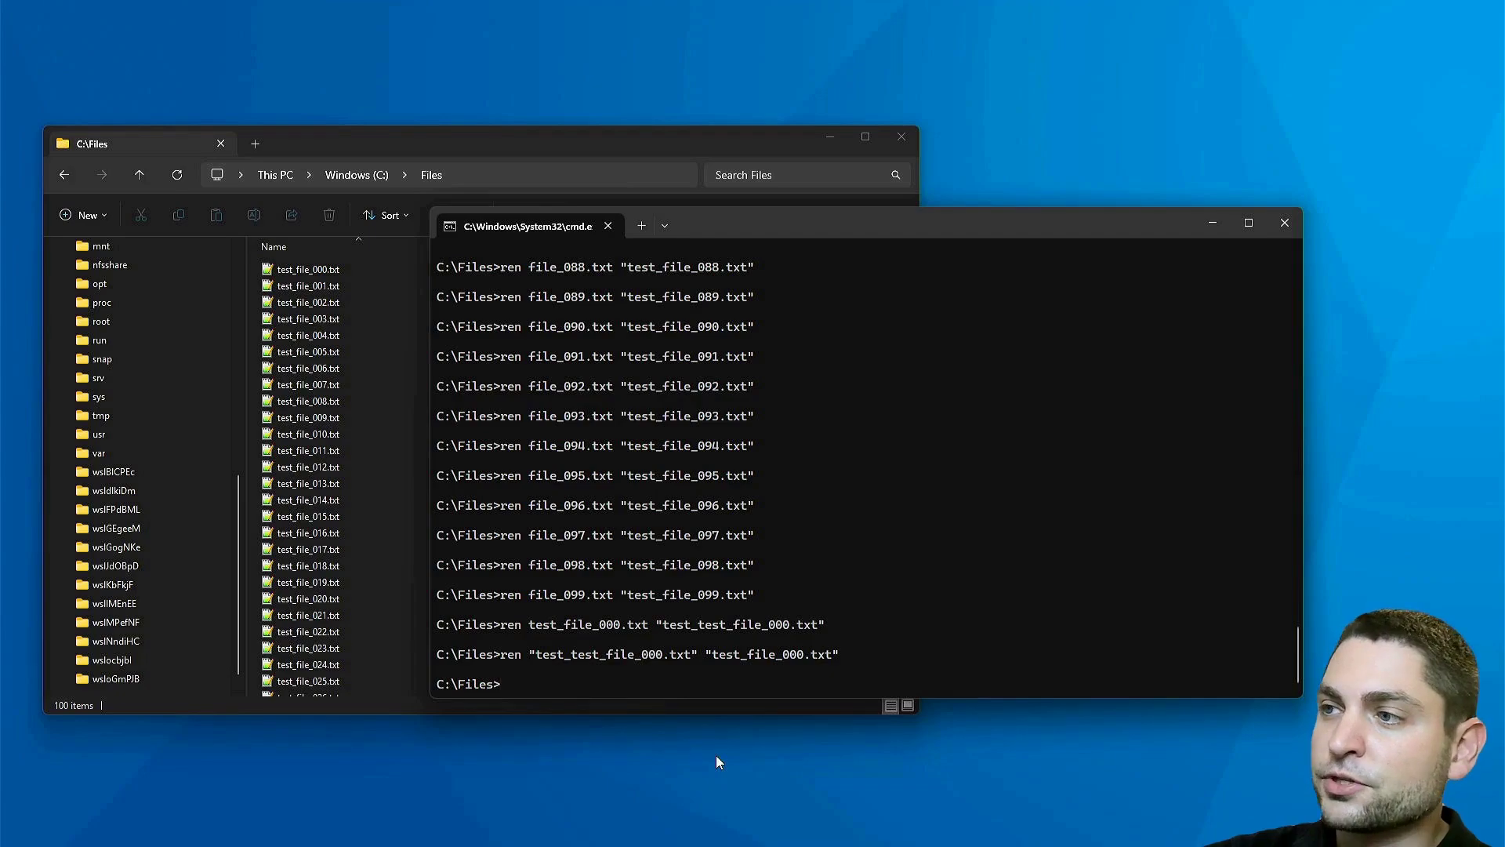
- Replace the old window with a cmd /V prompt in C:\Files and enter echo !DATE!
{"action": "left_click", "coordinate": [1283, 225]}
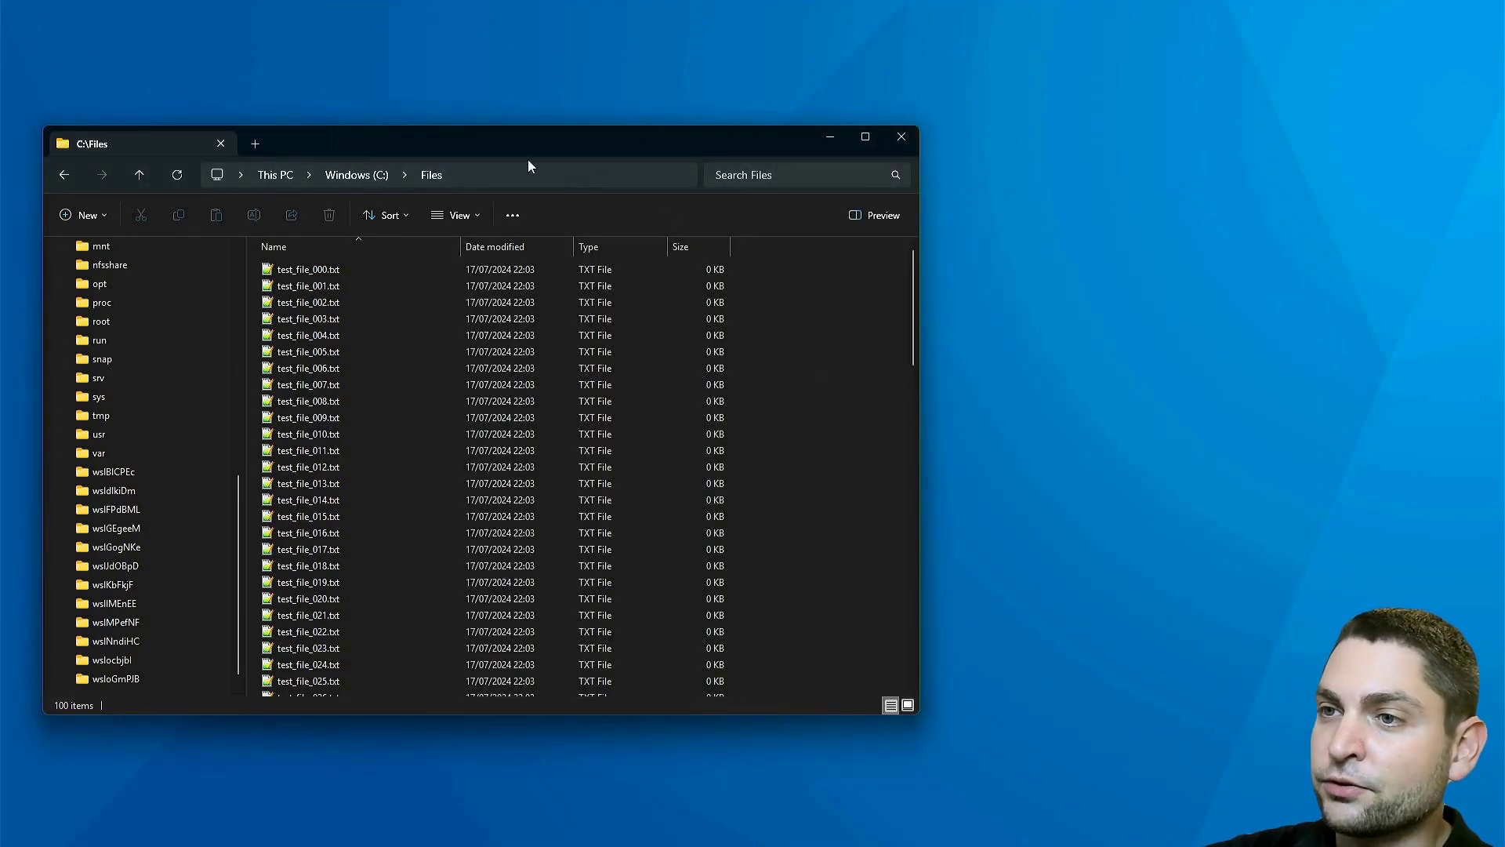
{"action": "left_click", "coordinate": [516, 185]}
{"action": "type", "text": "cmd "}
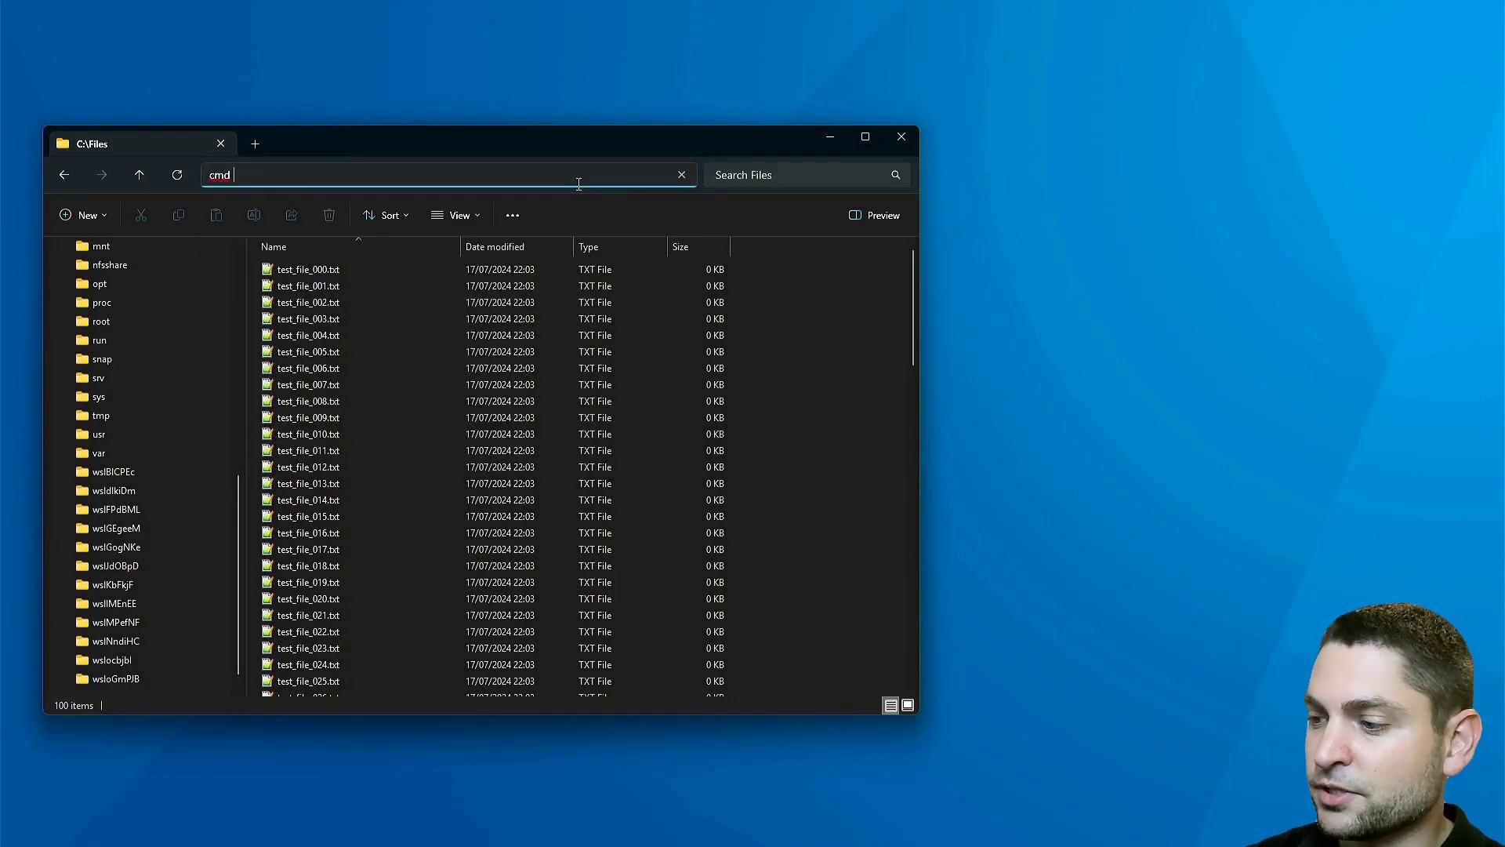
{"action": "type", "text": "/V"}
{"action": "key", "text": "Return"}
{"action": "left_click_drag", "start_coordinate": [494, 160], "coordinate": [803, 223]}
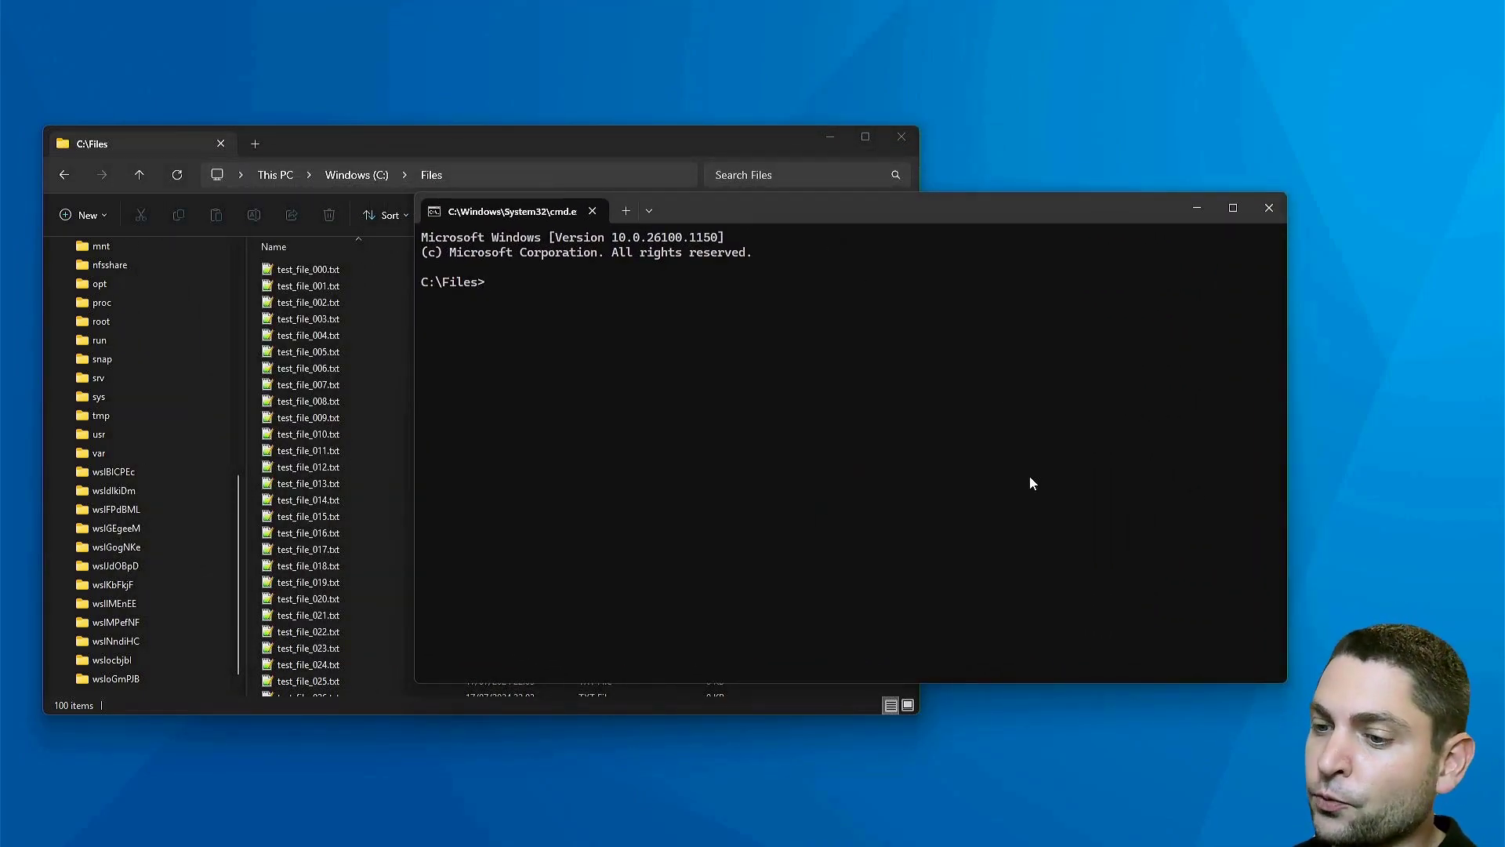
{"action": "type", "text": "echo !DATE!"}
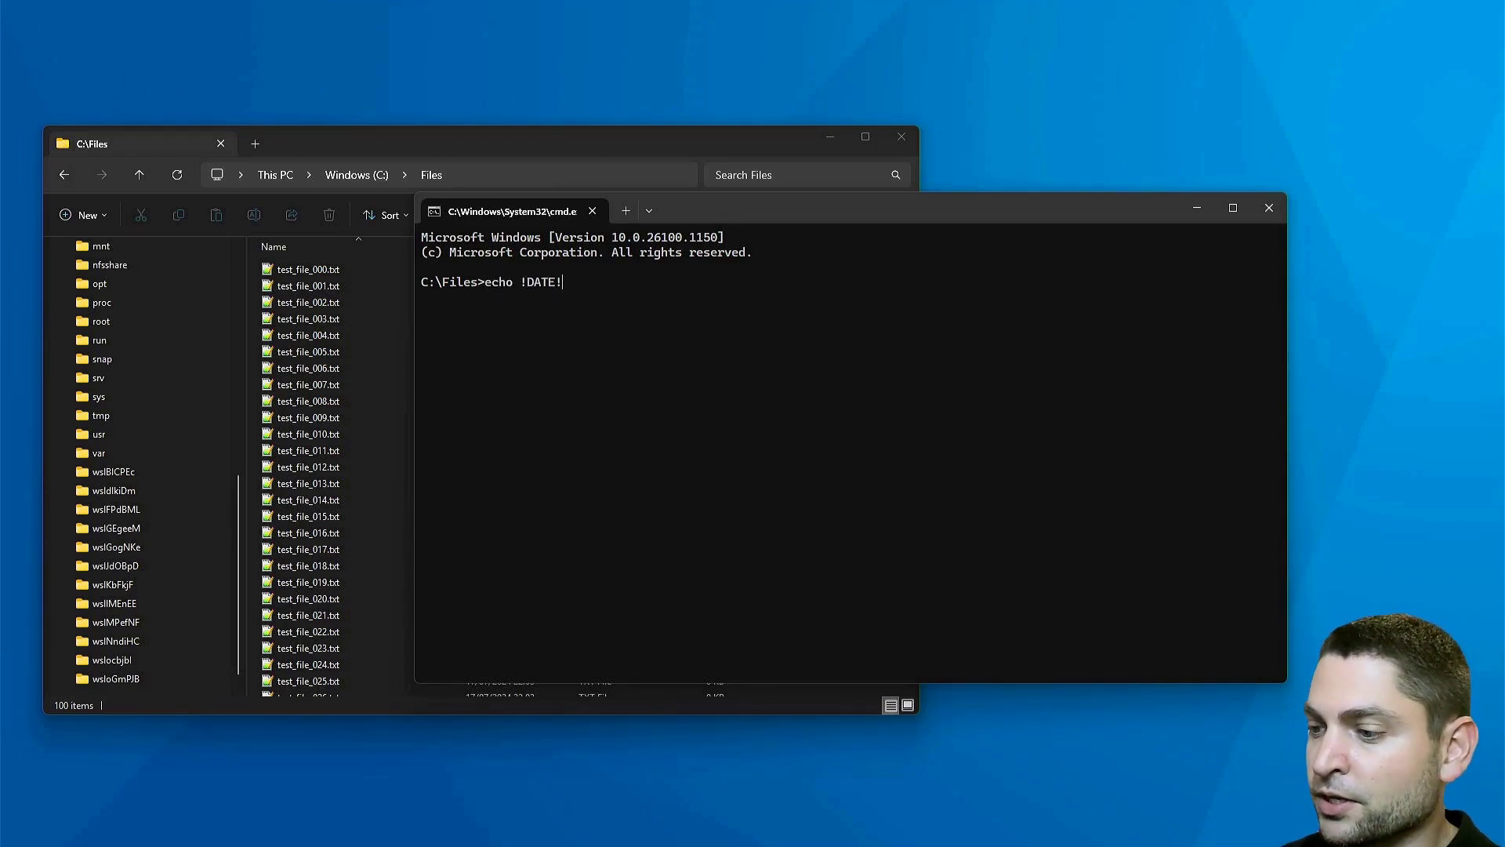
- Echo !DATE! and !RANDOM!, getting 26/07/2024 and 2732
{"action": "key", "text": "Return"}
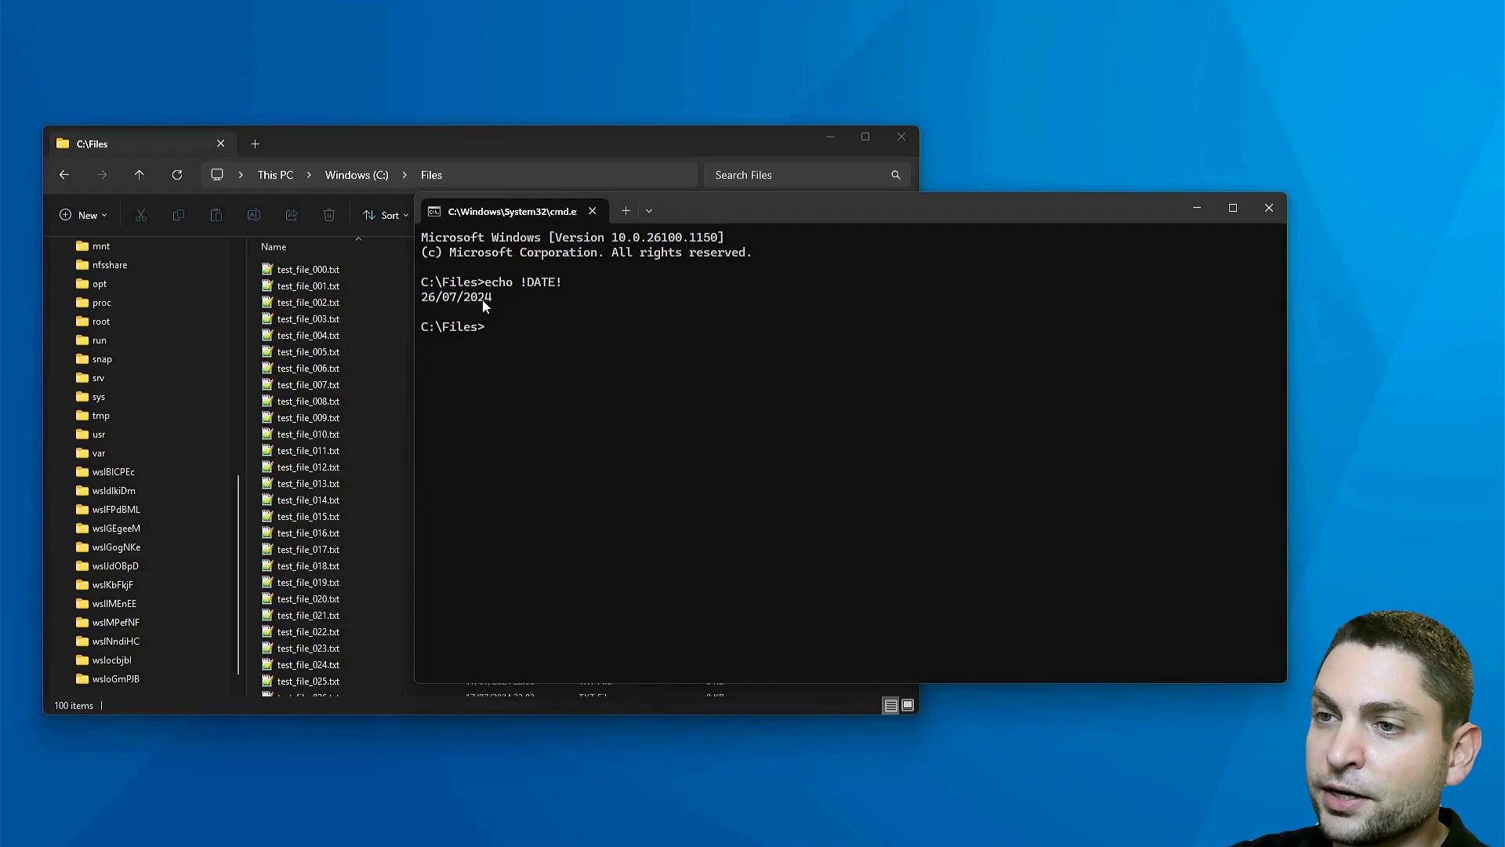
{"action": "key", "text": "Up"}
{"action": "key", "text": "Left"}
{"action": "key", "text": "BackSpace"}
{"action": "key", "text": "BackSpace"}
{"action": "key", "text": "BackSpace"}
{"action": "key", "text": "BackSpace"}
{"action": "type", "text": "RANDOM"}
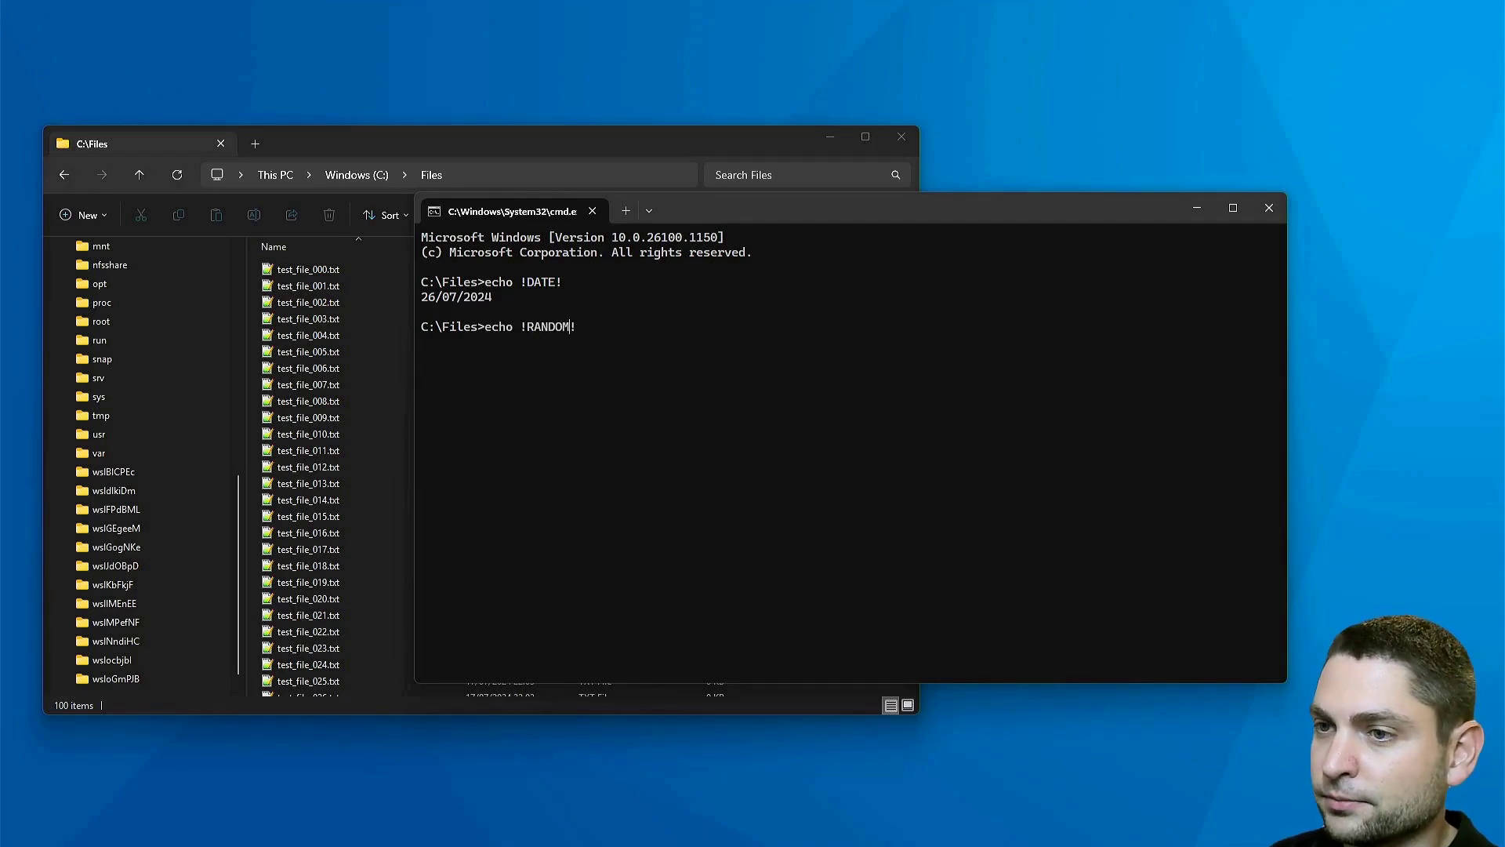
{"action": "key", "text": "Return"}
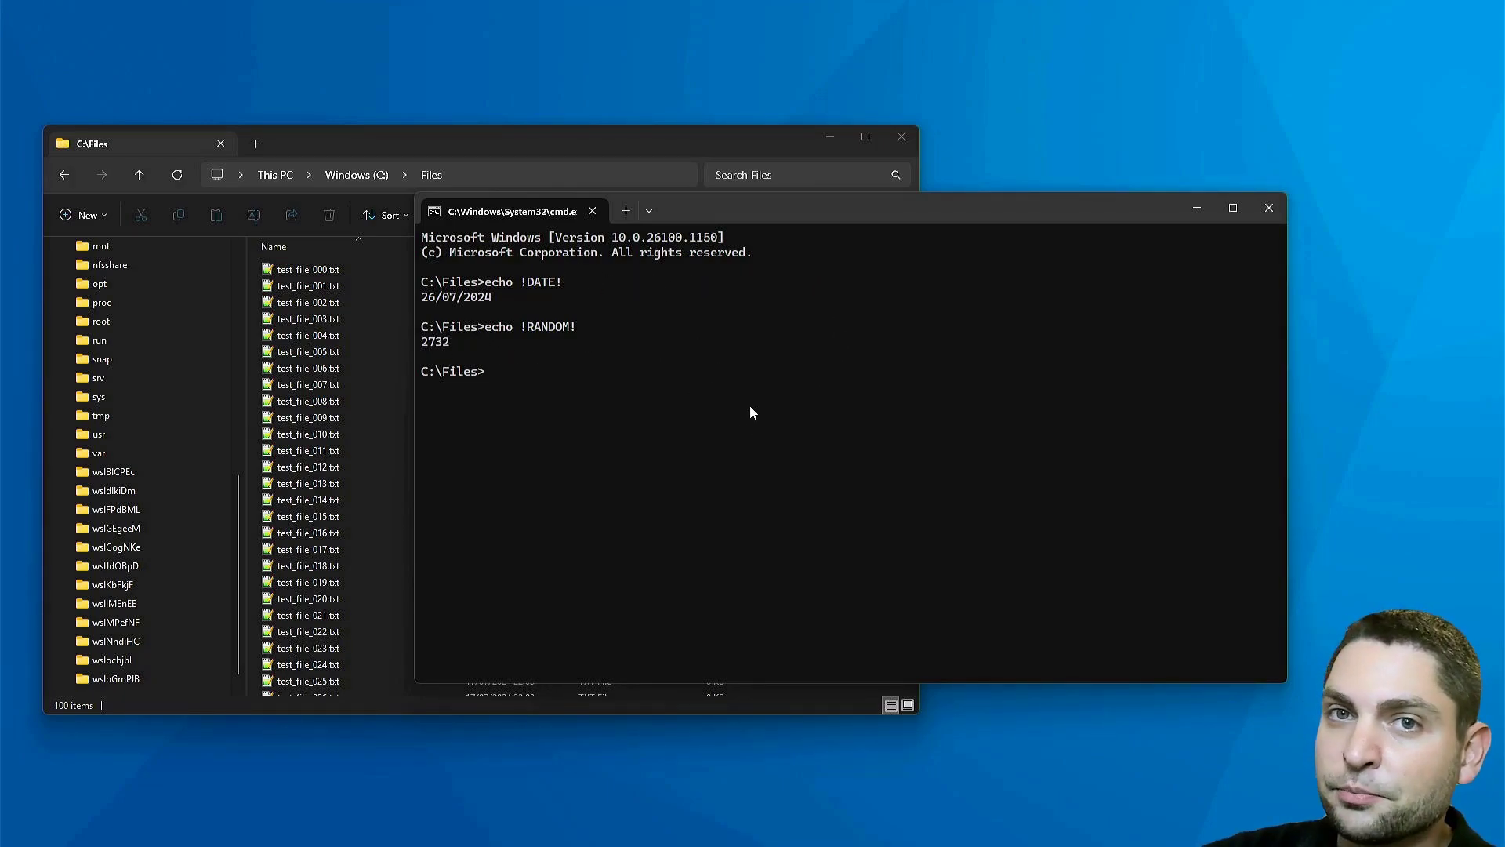
- Compose a loop renaming test_file*.txt to file_ plus !DATE:~0,2!!DATE:~3,2!_!RANDOM:~-3,3!.txt, unrun
{"action": "type", "text": "for %i in (*.txt) do ren %i \"test_%i\""}
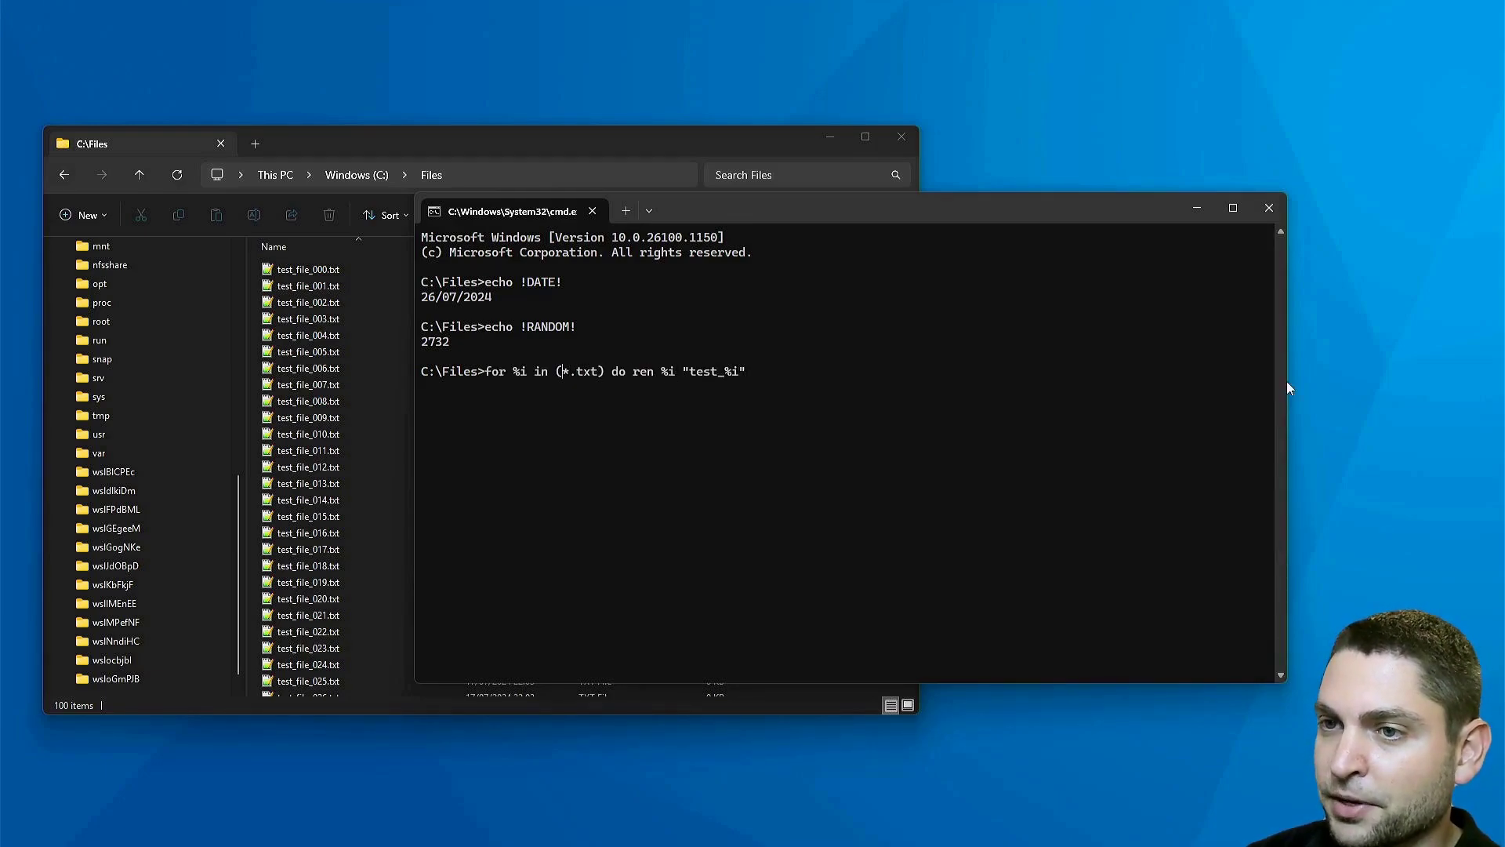
{"action": "type", "text": "test_fi"}
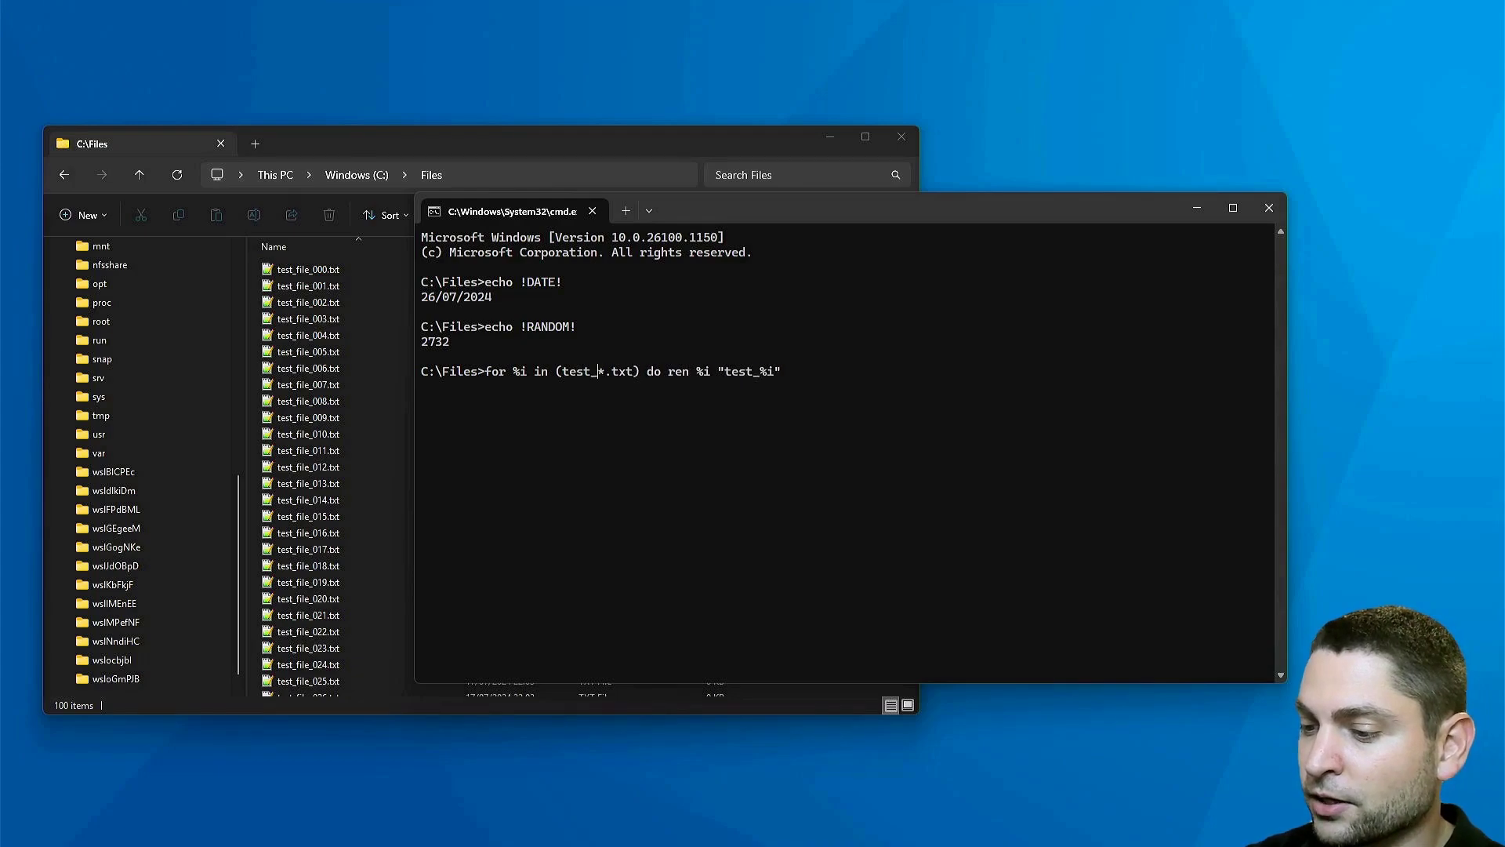
{"action": "type", "text": "le"}
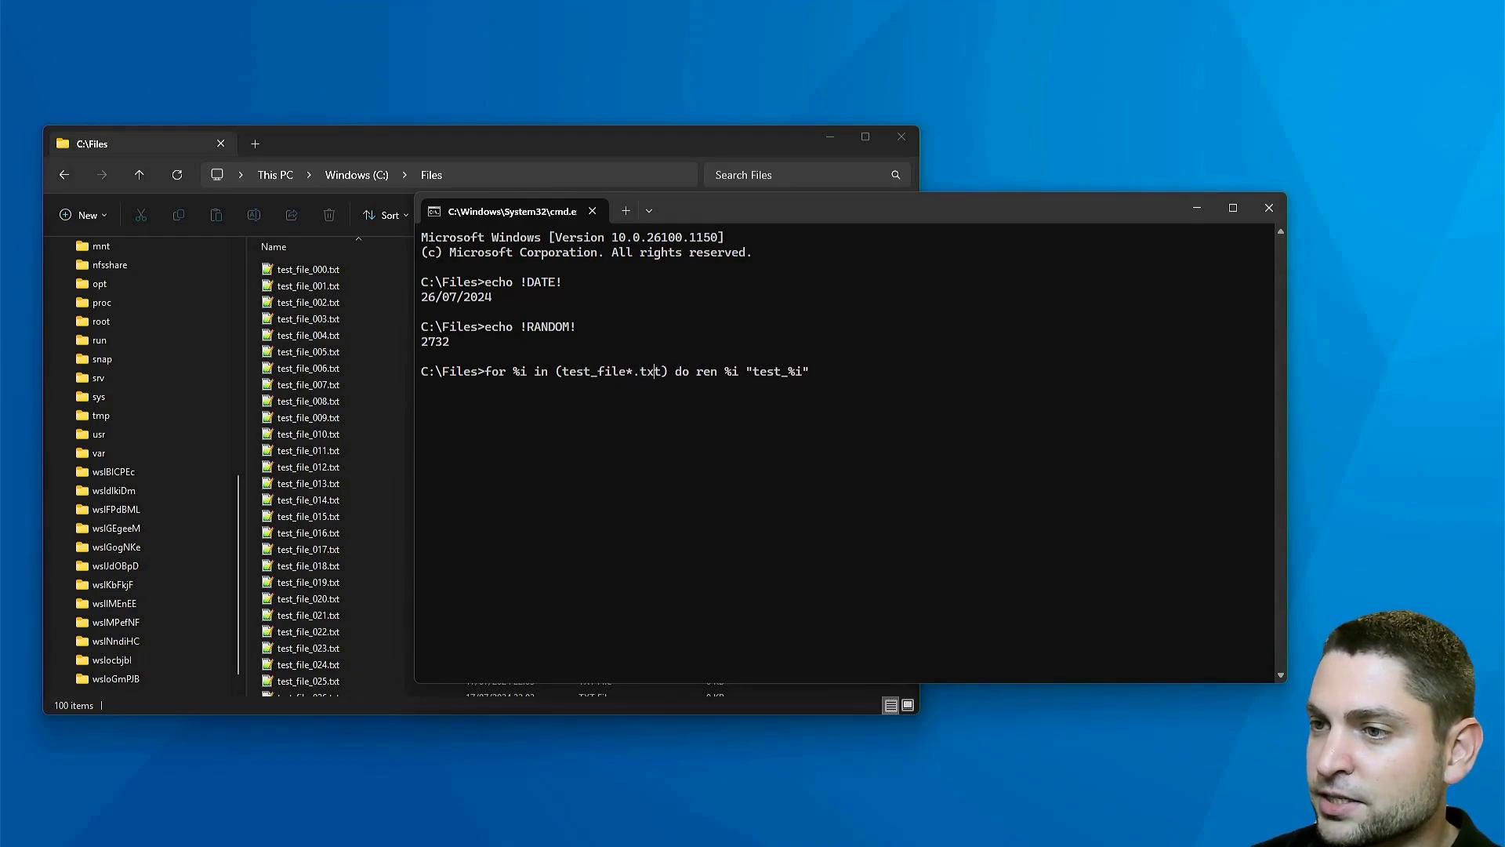
{"action": "key", "text": "BackSpace"}
{"action": "key", "text": "BackSpace"}
{"action": "key", "text": "BackSpace"}
{"action": "key", "text": "BackSpace"}
{"action": "key", "text": "BackSpace"}
{"action": "key", "text": "BackSpace"}
{"action": "key", "text": "BackSpace"}
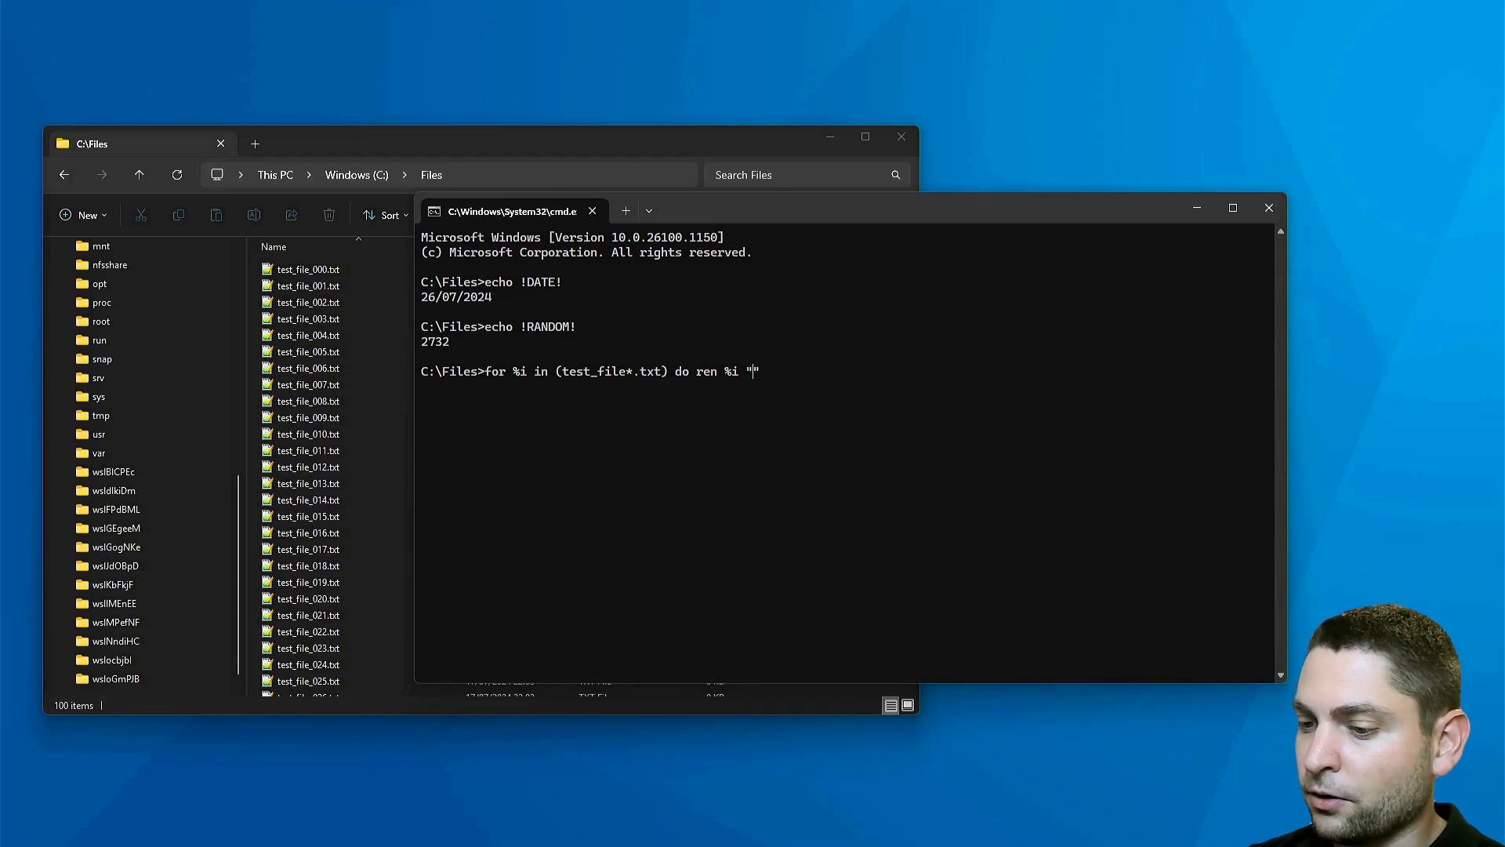
{"action": "type", "text": "file"}
{"action": "type", "text": "_!DA!"}
{"action": "key", "text": "Left"}
{"action": "type", "text": "DATE"}
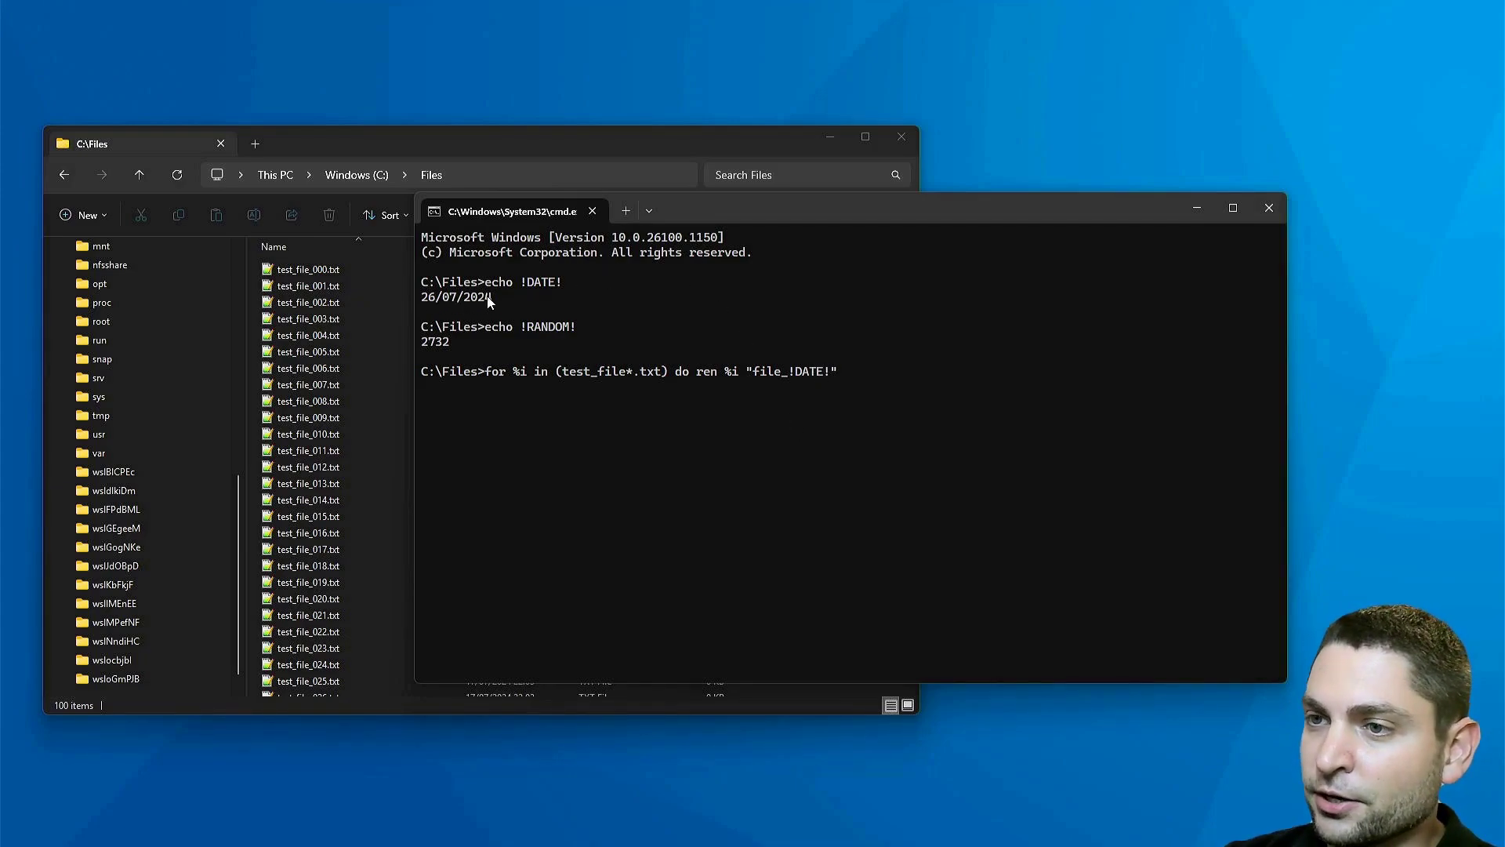
{"action": "type", "text": "~"}
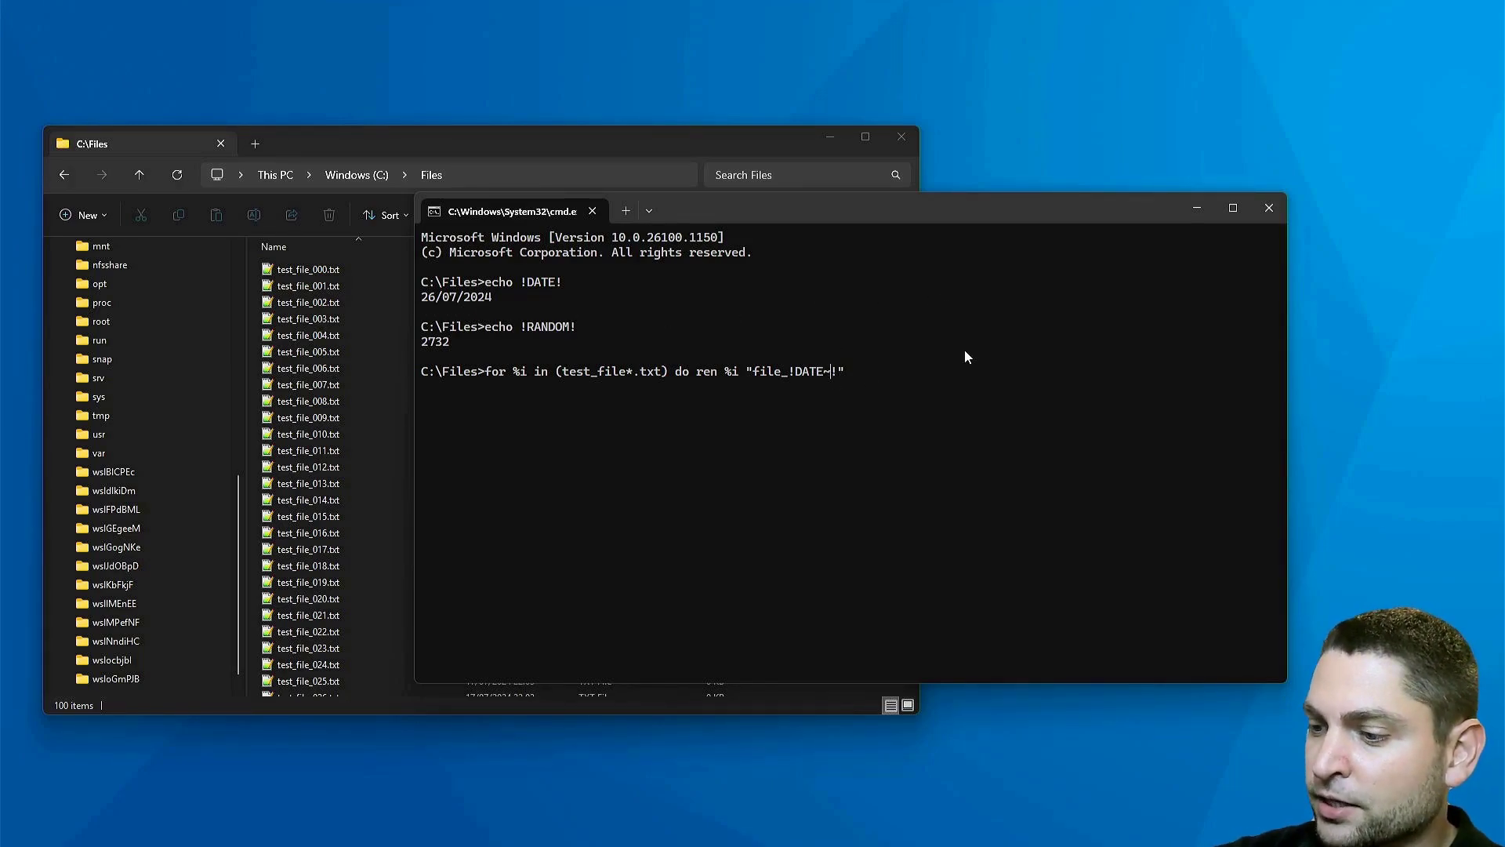
{"action": "type", "text": "0"}
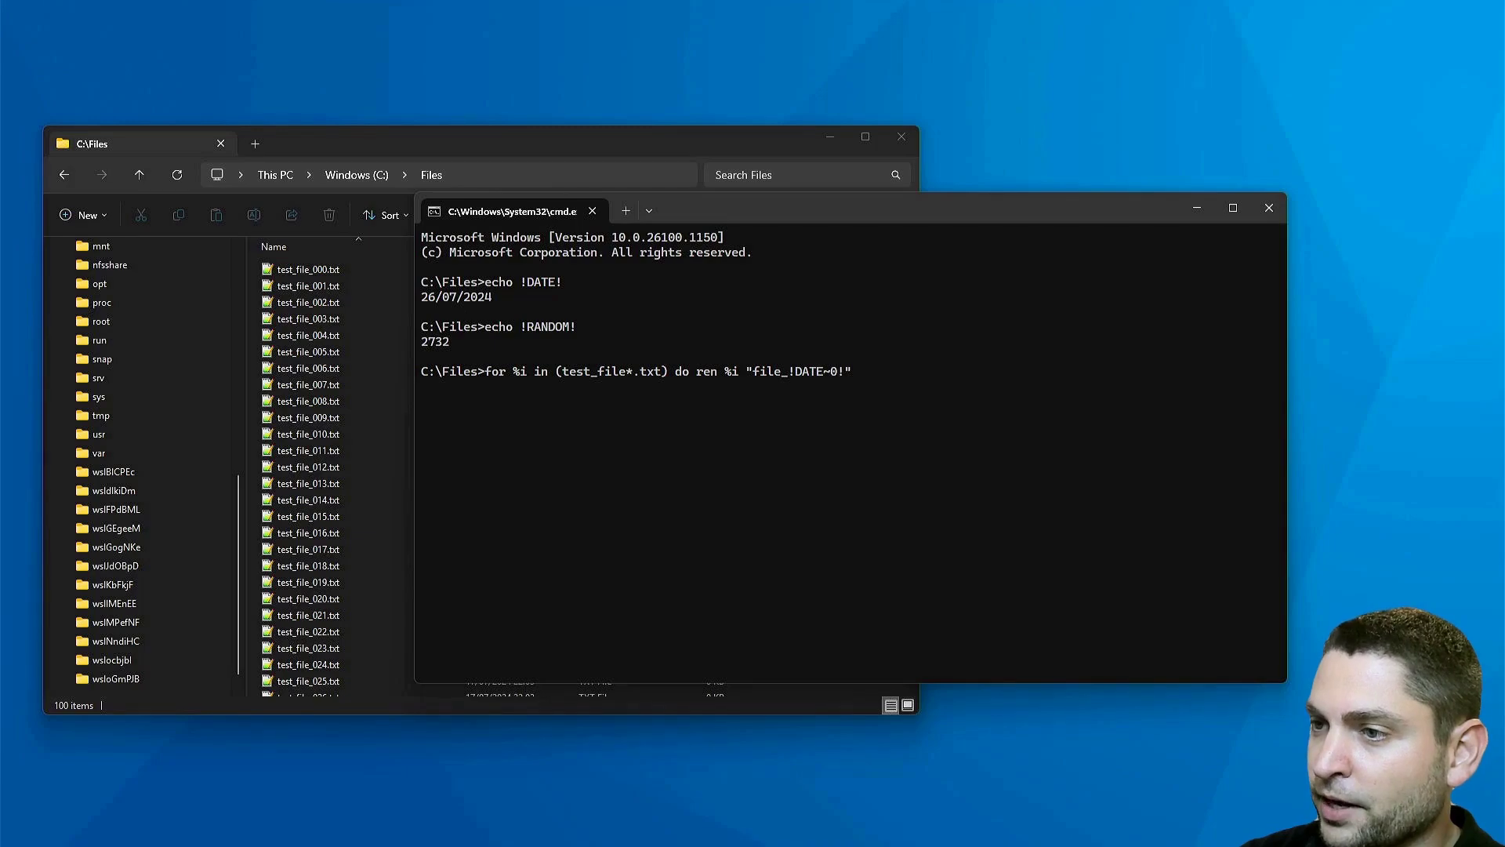
{"action": "type", "text": ",2"}
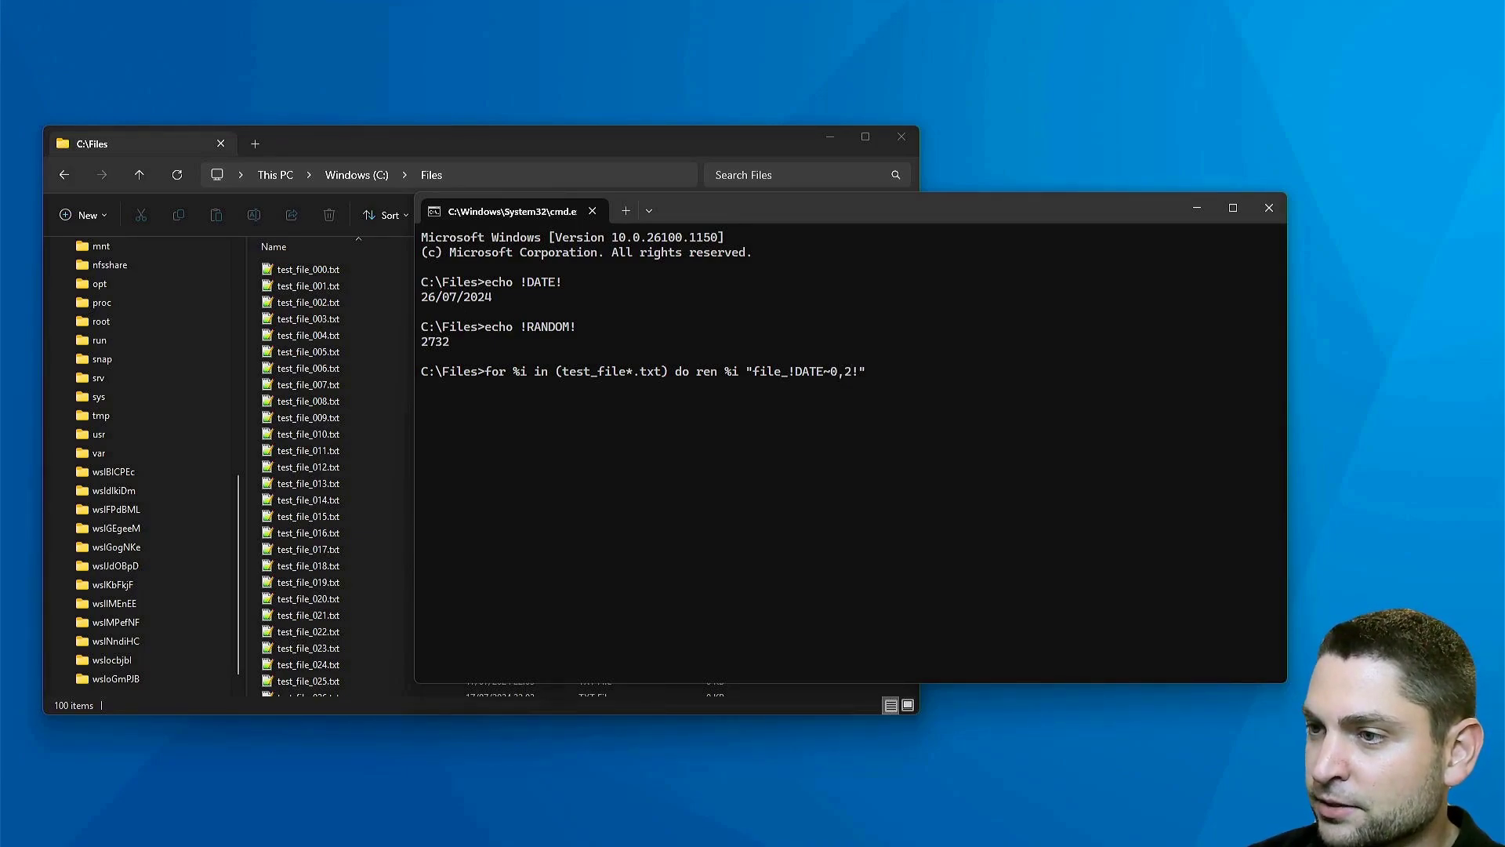
{"action": "type", "text": "!!DATE"}
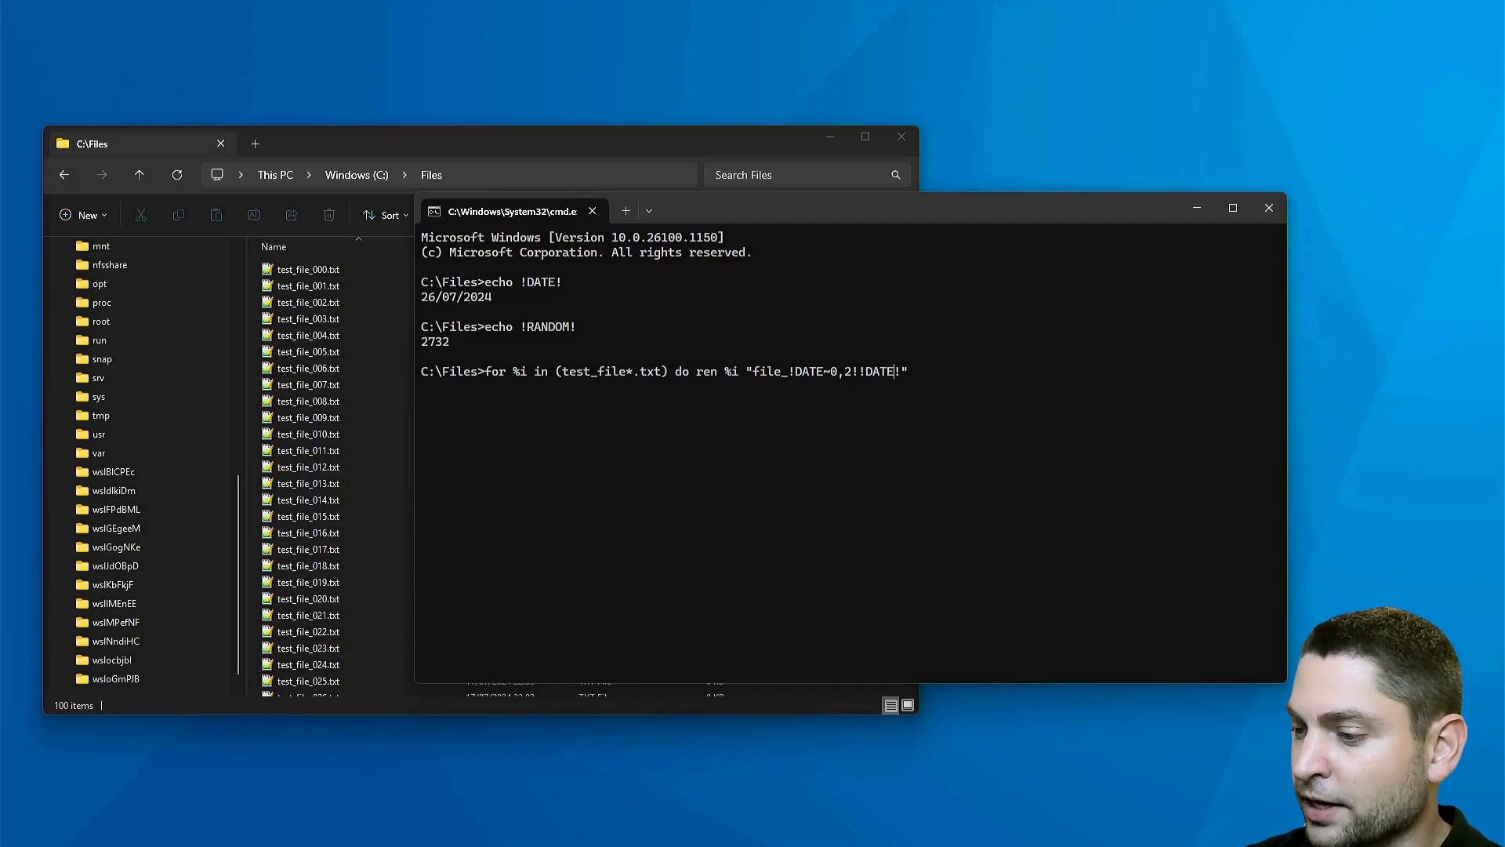
{"action": "type", "text": "~"}
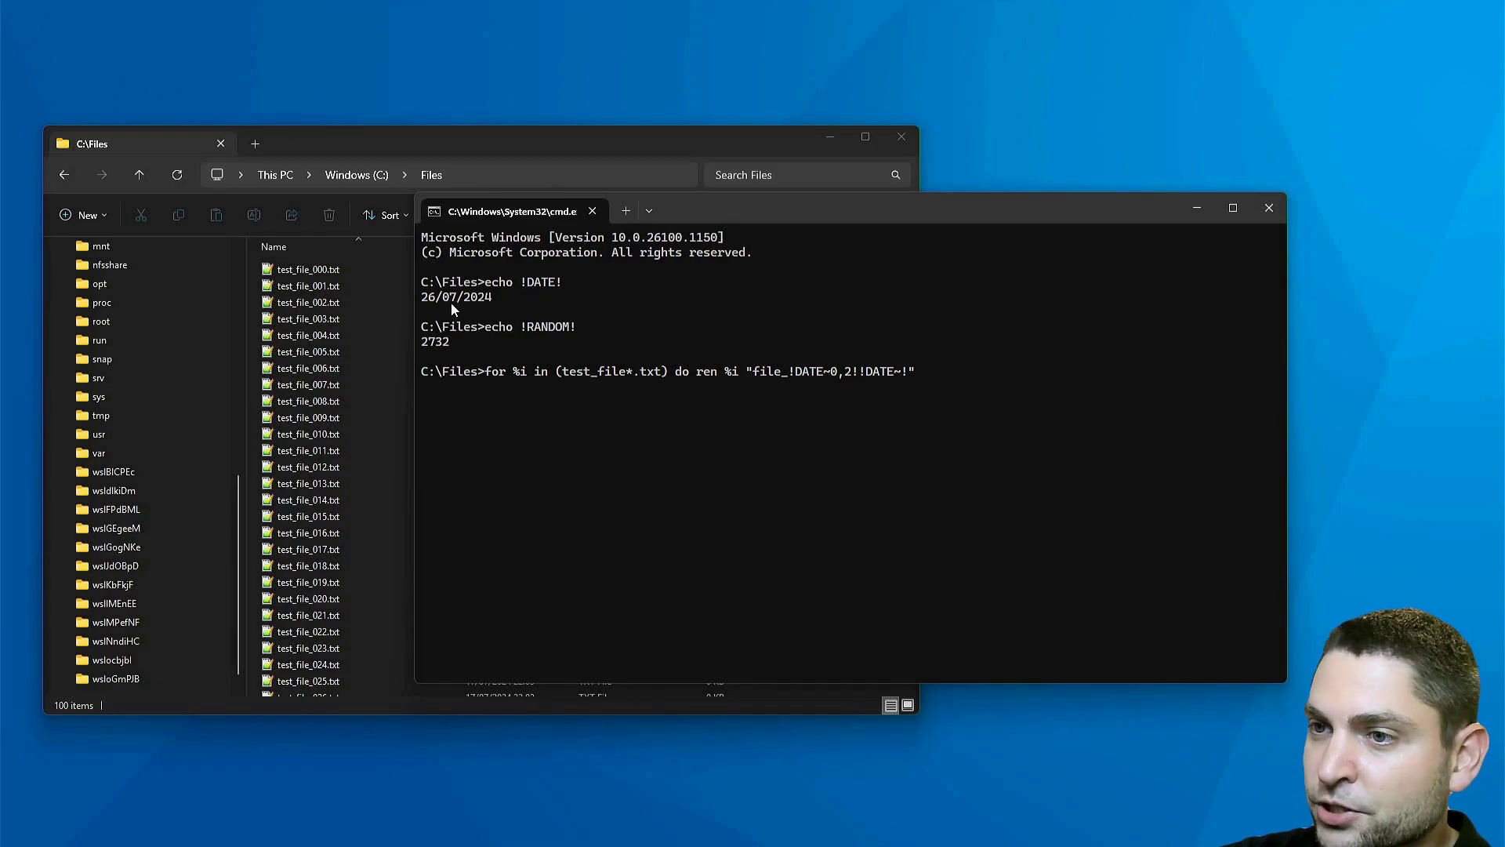
{"action": "type", "text": "3,"}
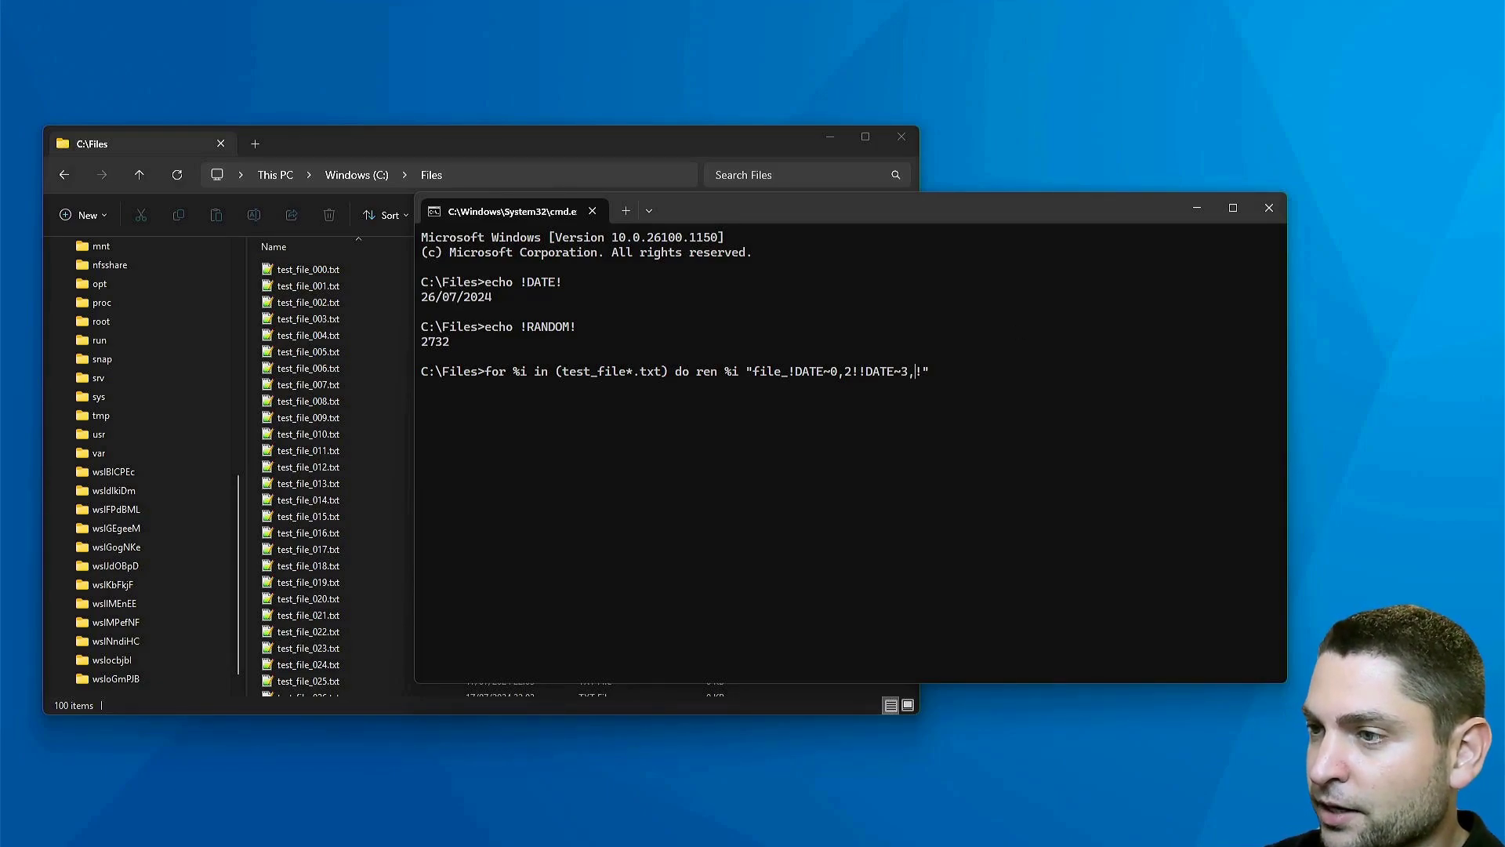
{"action": "type", "text": "2!"}
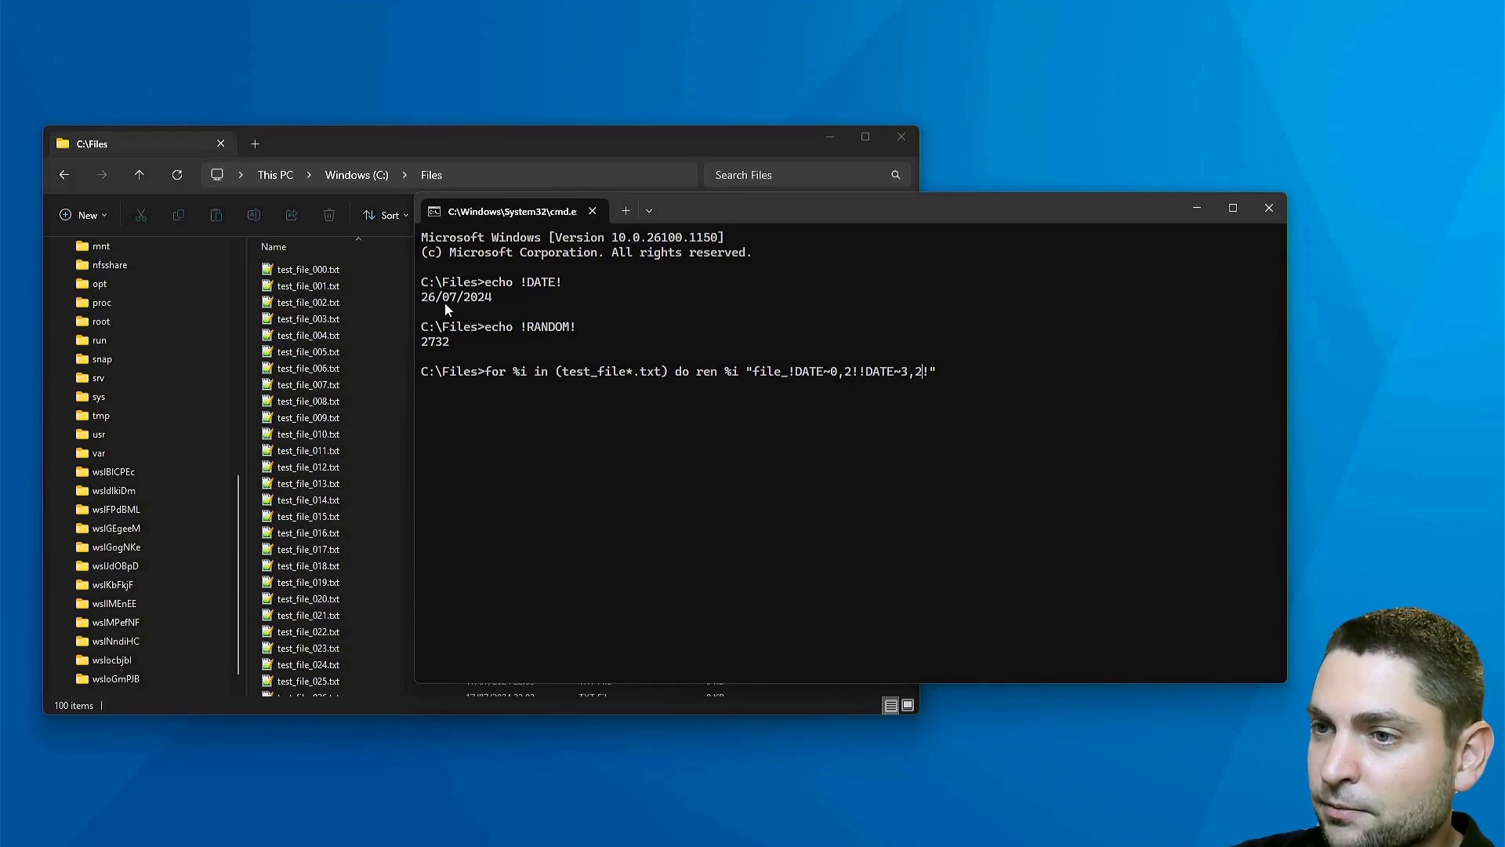
{"action": "type", "text": "_"}
{"action": "type", "text": "!RANDOM!"}
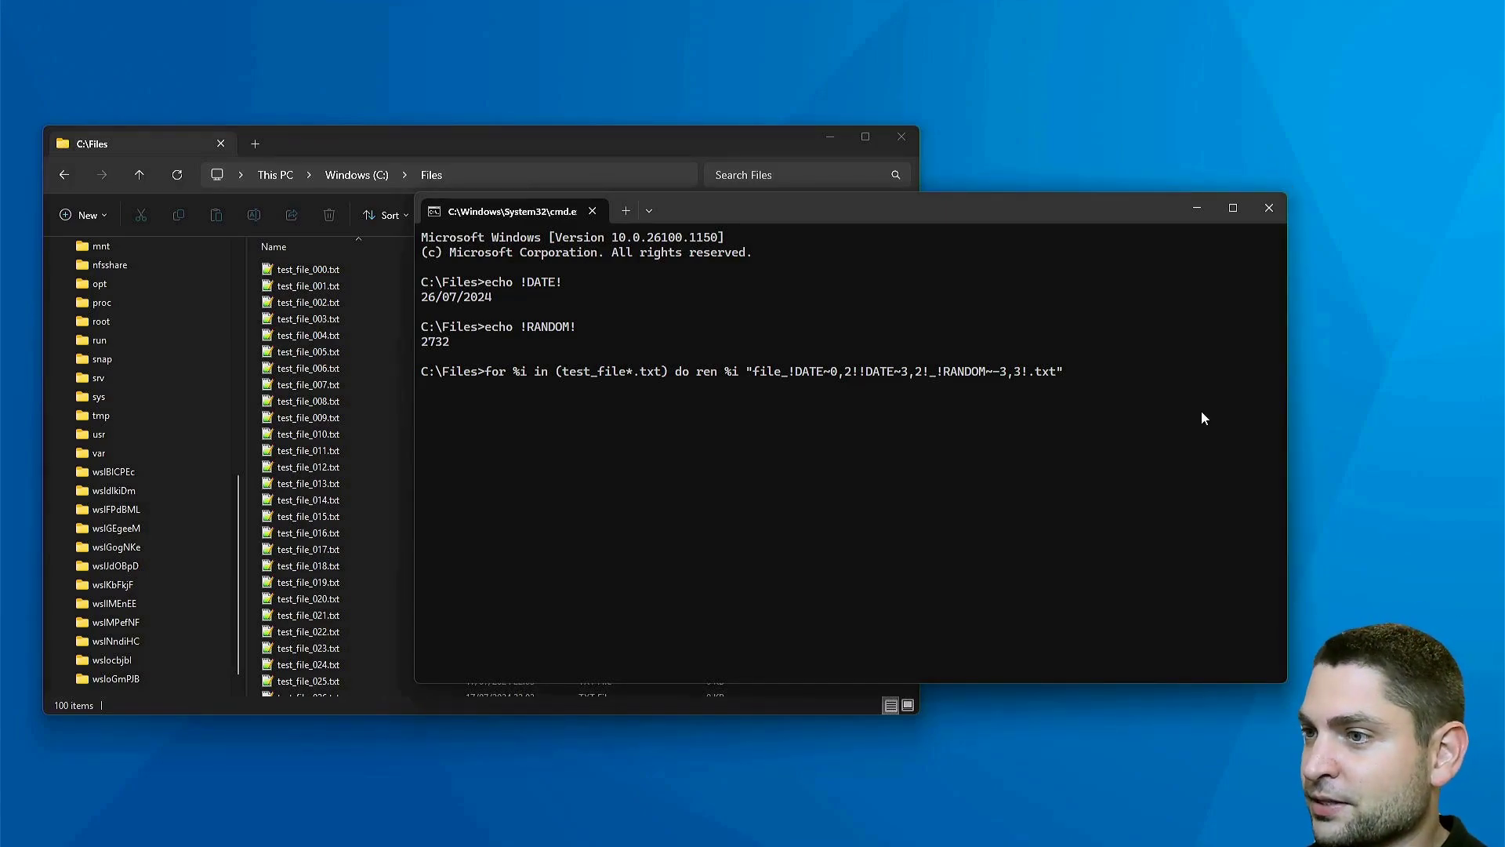
{"action": "type", "text": ":"}
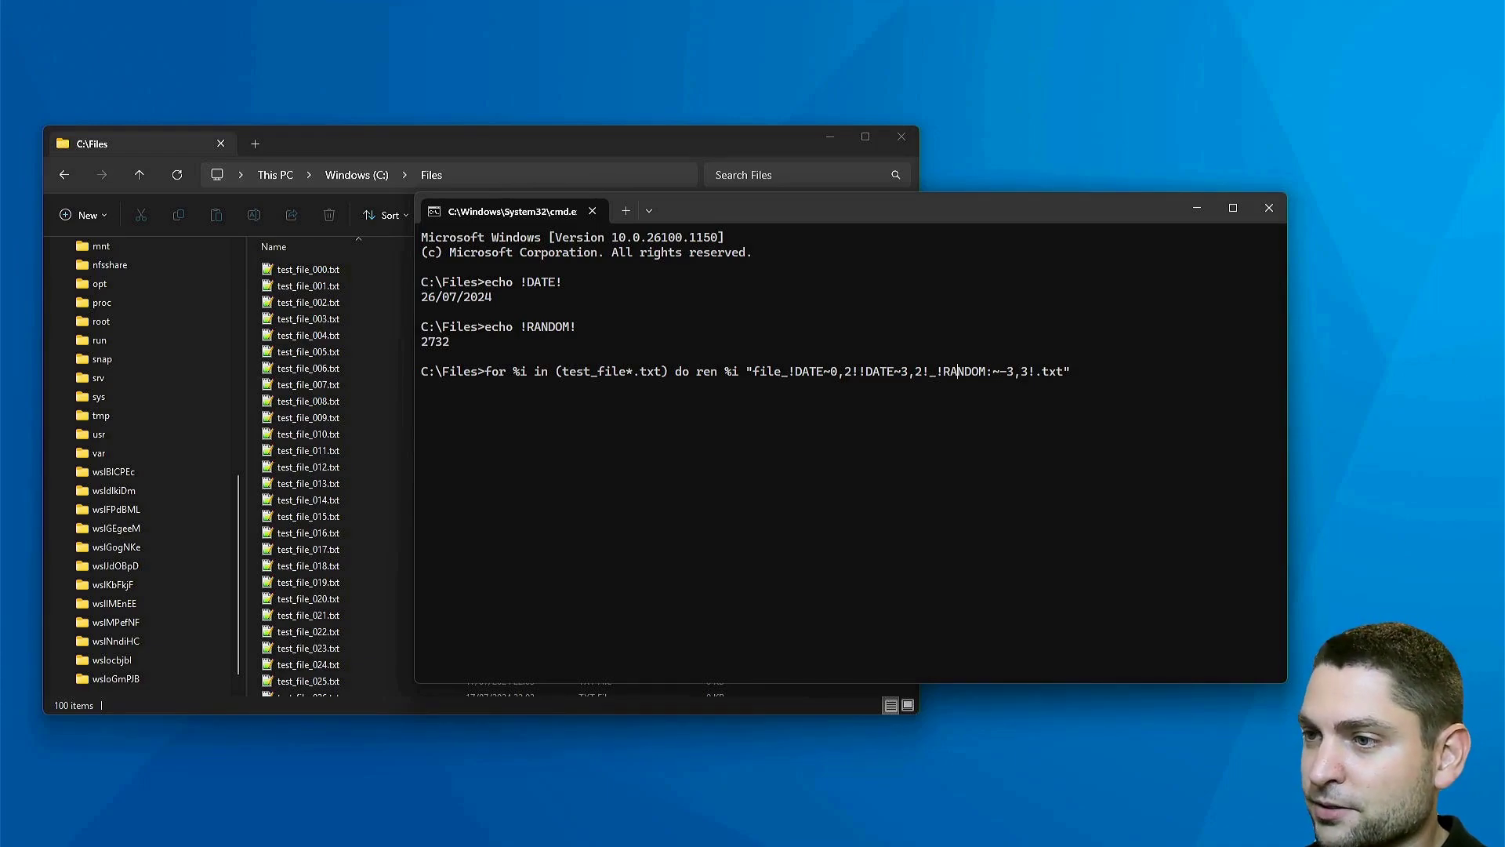
{"action": "type", "text": ":"}
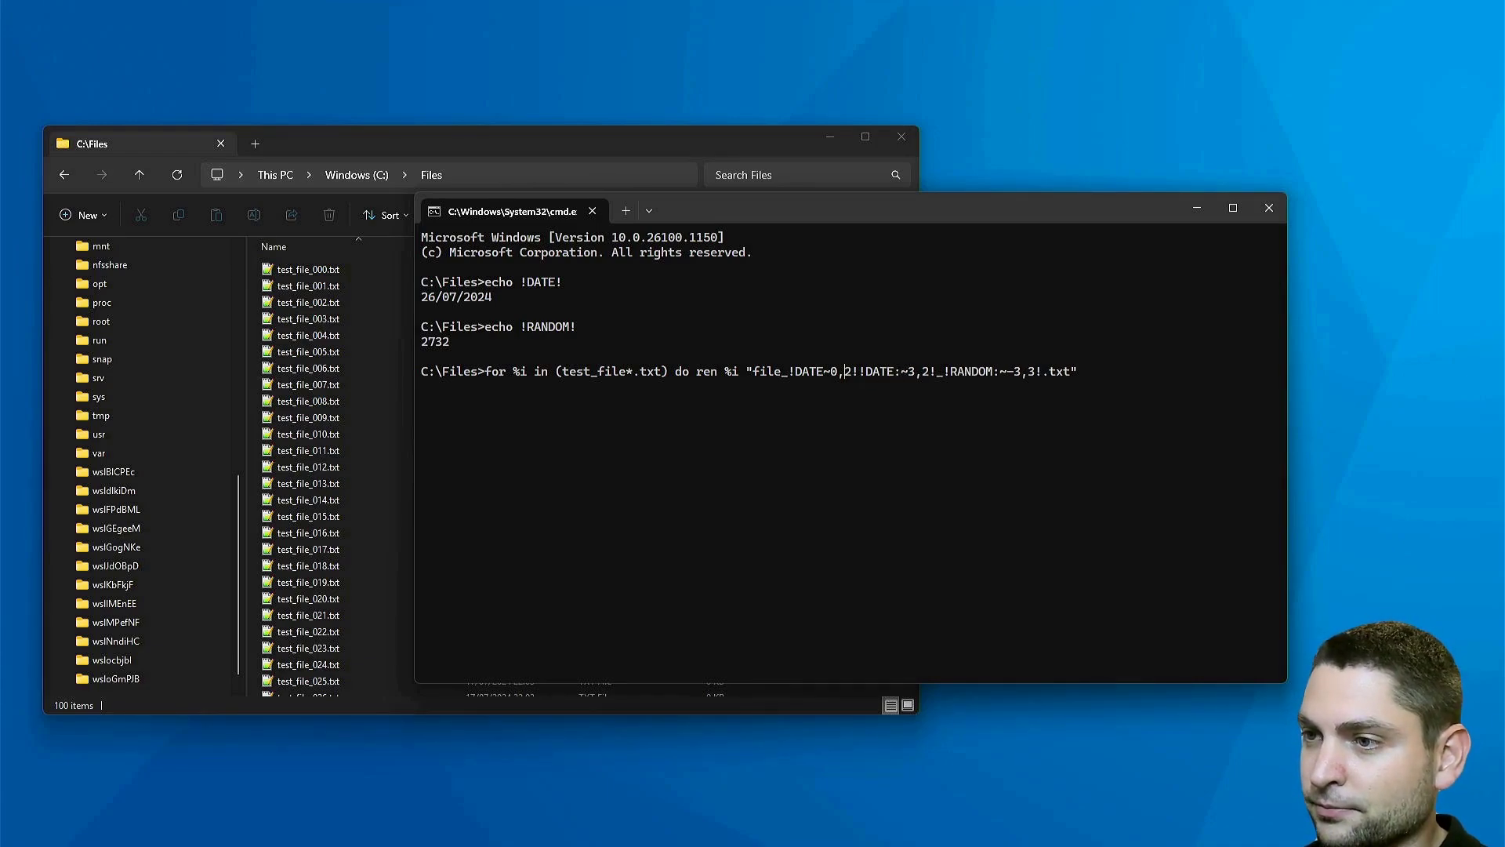
- Add the missing DATE colon and run the loop, producing names like file_2607_005.txt
{"action": "key", "text": "Left"}
{"action": "key", "text": "Left"}
{"action": "type", "text": ":"}
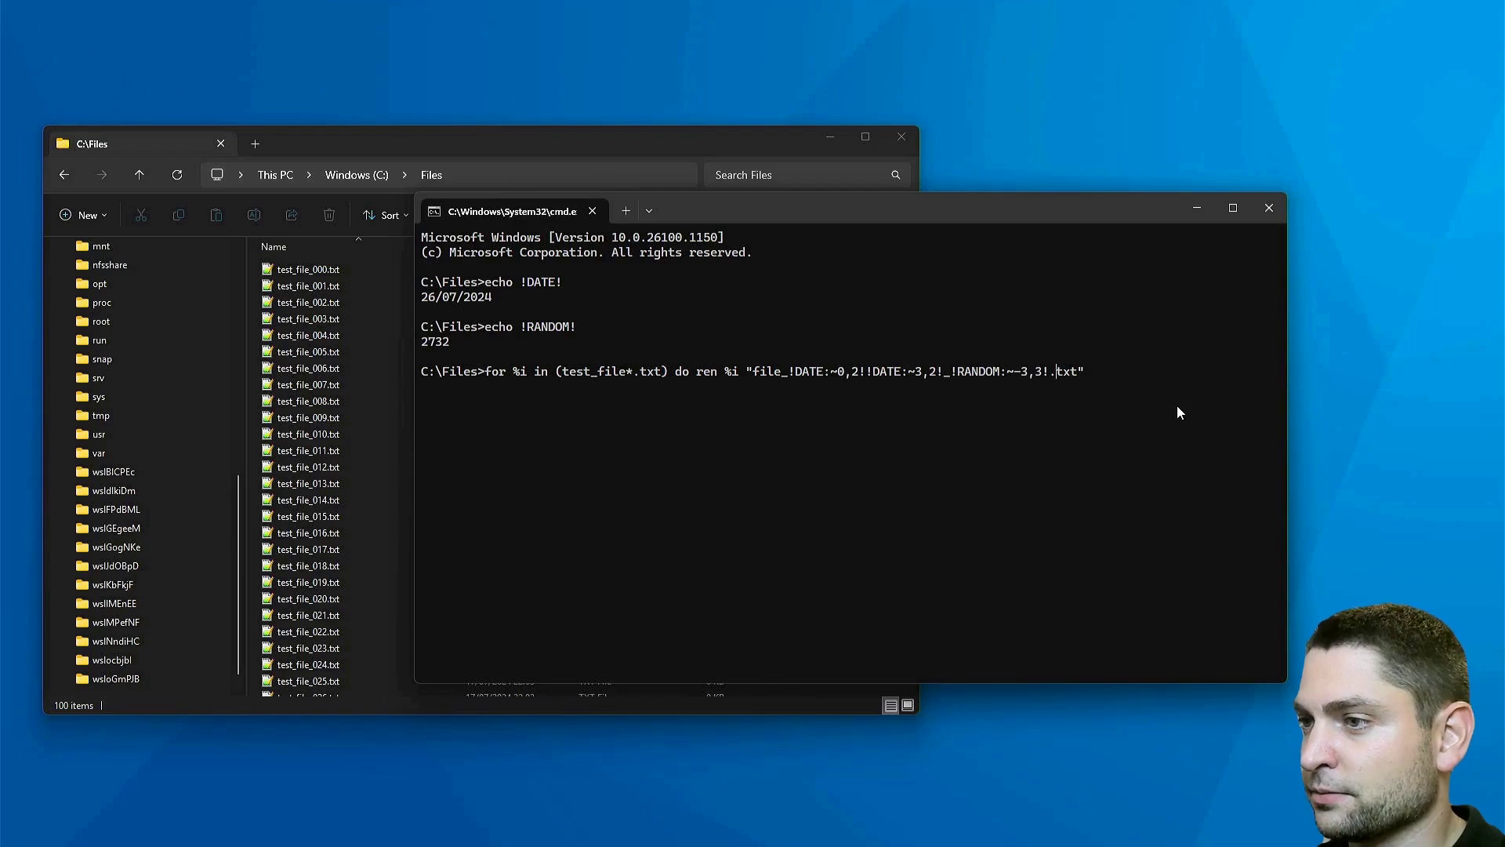
{"action": "key", "text": "Return"}
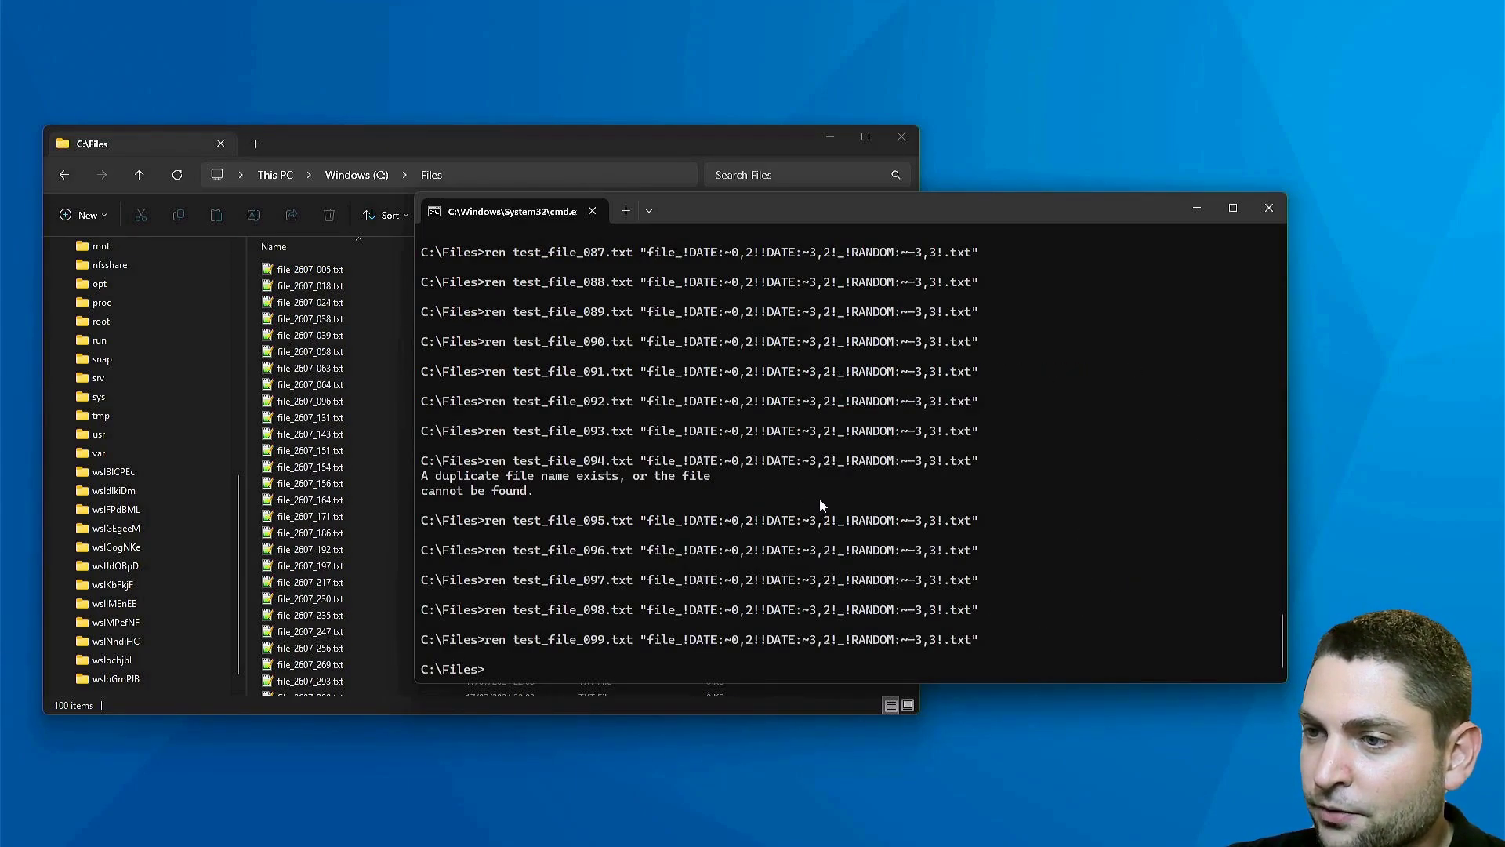
{"action": "scroll", "coordinate": [773, 488], "scroll_direction": "up", "scroll_amount": 20}
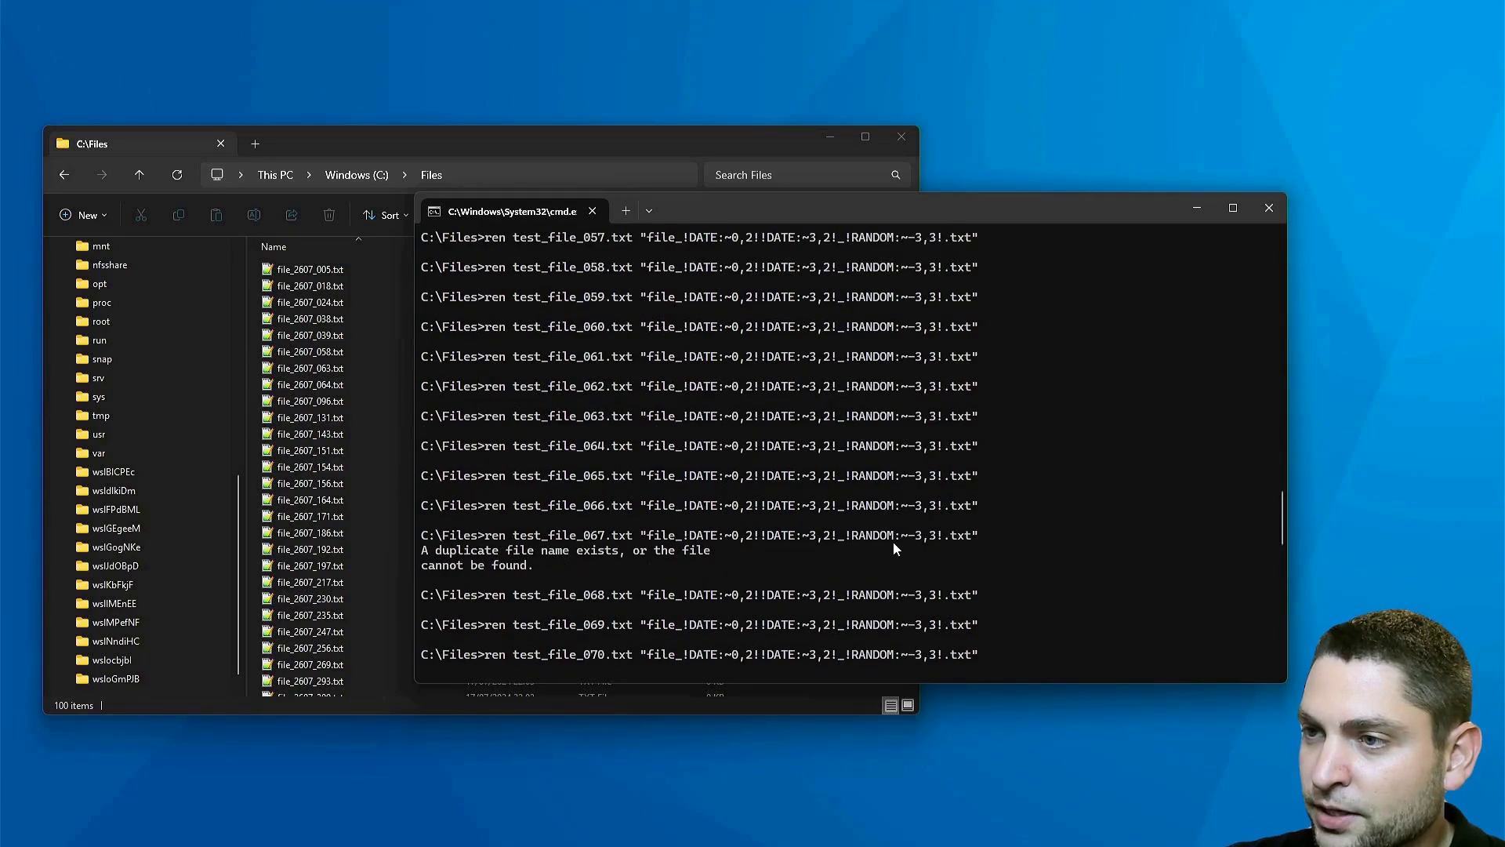
{"action": "scroll", "coordinate": [1076, 514], "scroll_direction": "down", "scroll_amount": 10}
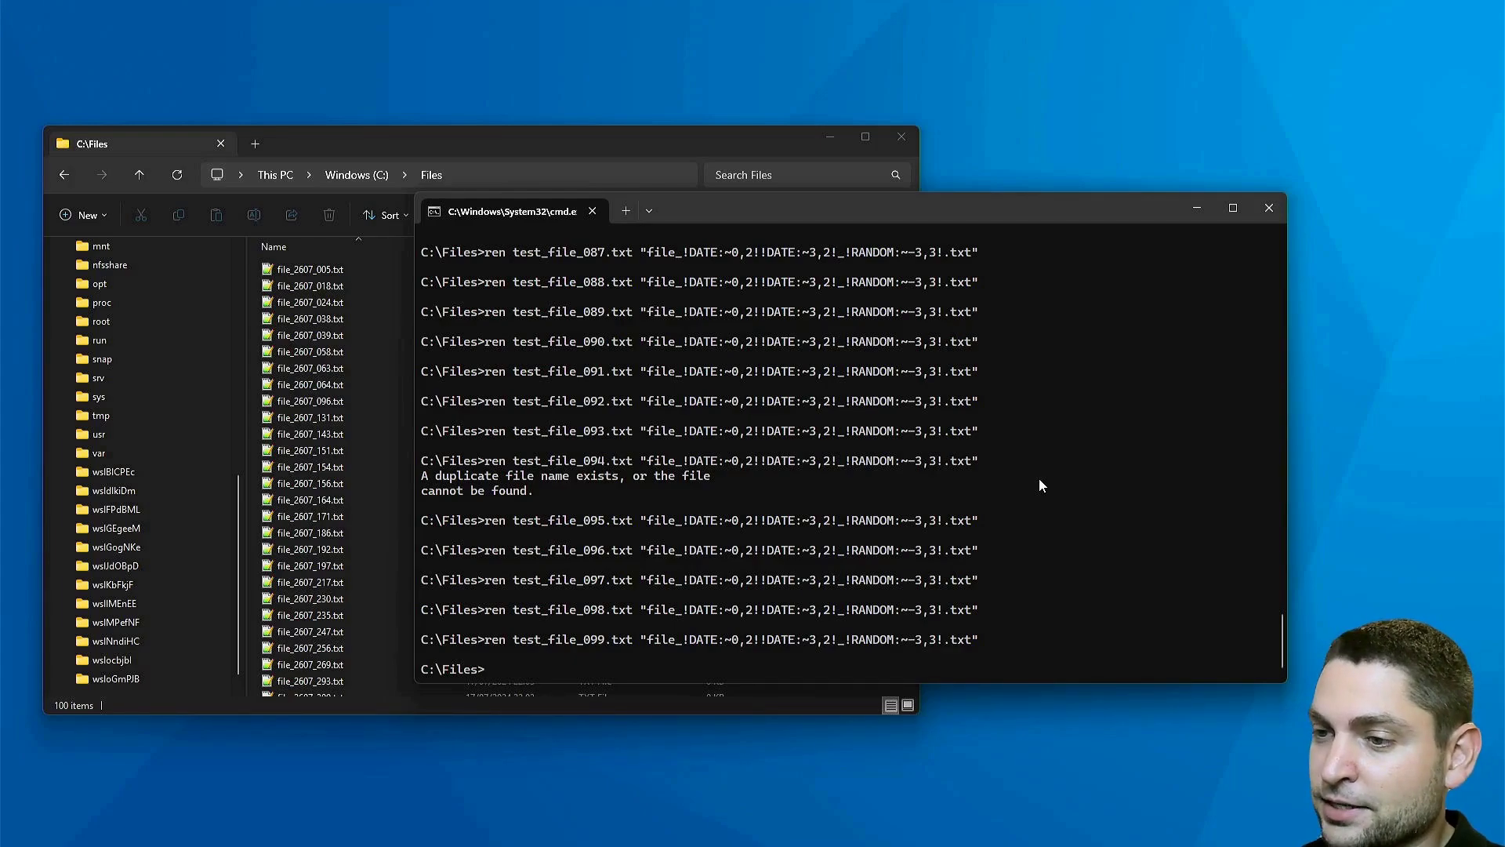
- Replace the RANDOM part with three one-digit !RANDOM:~-1,1! expressions
{"action": "key", "text": "Up"}
{"action": "key", "text": "Left"}
{"action": "key", "text": "Left"}
{"action": "key", "text": "Left"}
{"action": "key", "text": "Left"}
{"action": "key", "text": "Left"}
{"action": "key", "text": "Left"}
{"action": "key", "text": "BackSpace"}
{"action": "key", "text": "BackSpace"}
{"action": "key", "text": "BackSpace"}
{"action": "type", "text": "1,1"}
{"action": "left_click_drag", "start_coordinate": [953, 670], "coordinate": [1046, 674]}
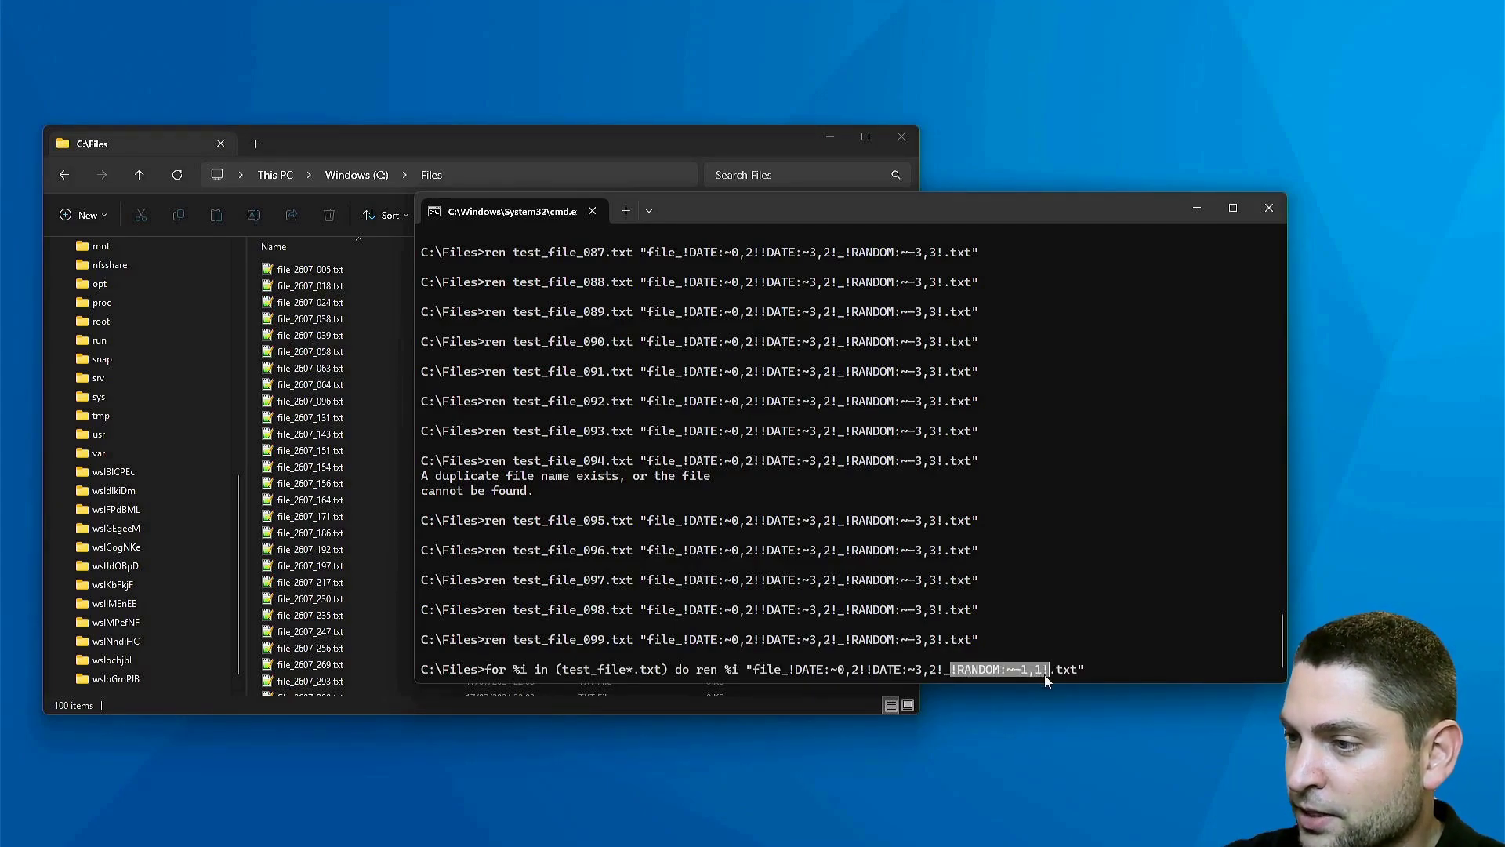
{"action": "right_click", "coordinate": [1045, 674]}
{"action": "key", "text": "Right"}
{"action": "right_click", "coordinate": [1047, 671]}
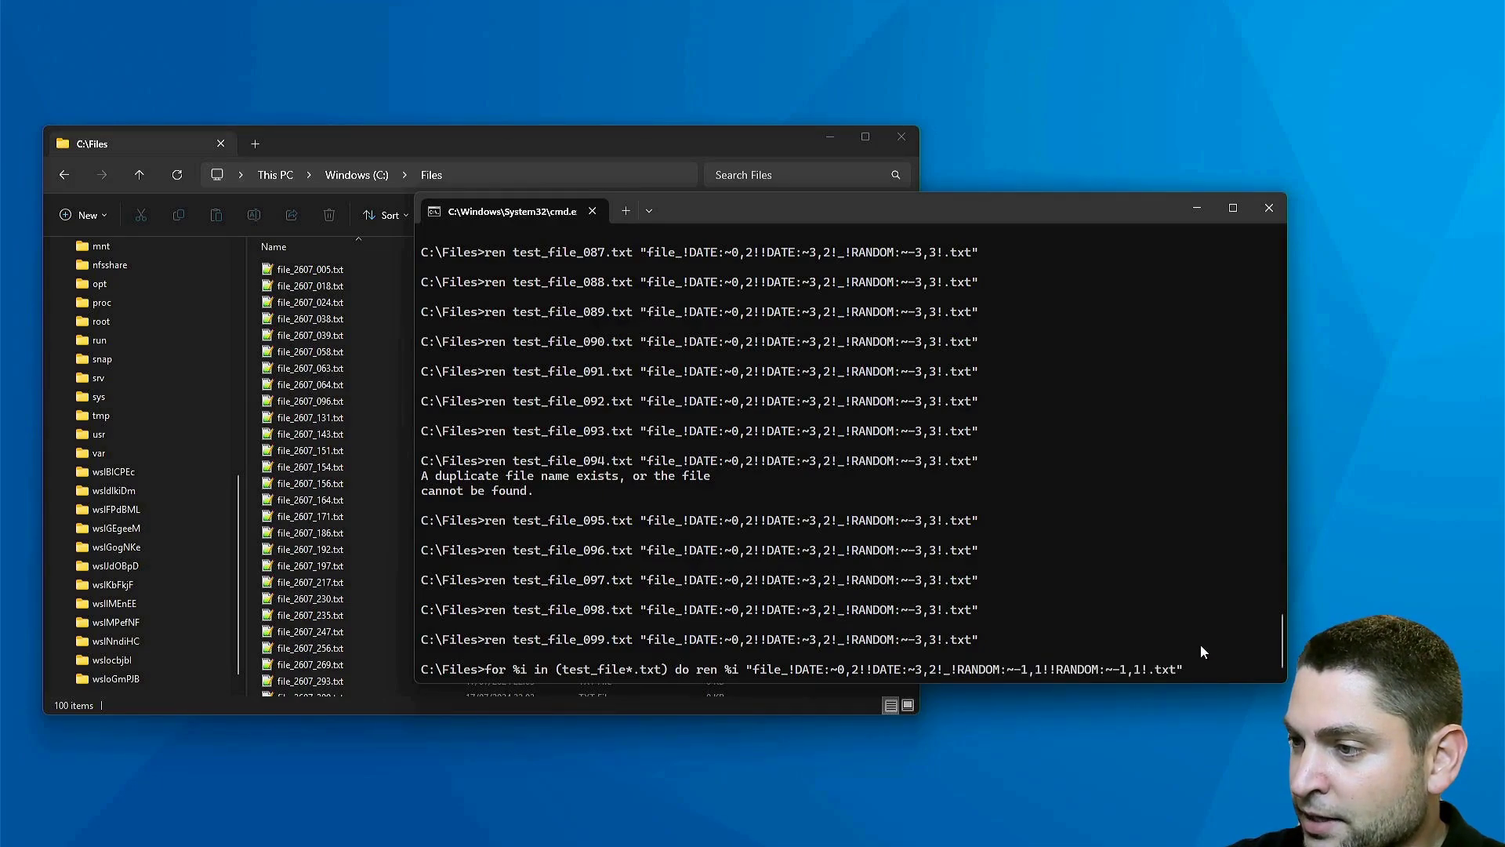
{"action": "right_click", "coordinate": [1201, 644]}
{"action": "left_click_drag", "start_coordinate": [1285, 561], "coordinate": [1364, 561]}
- Insert _ between the DATE parts and run it, renaming the five leftovers to file_26_07_ names
{"action": "key", "text": "Left"}
{"action": "key", "text": "Left"}
{"action": "key", "text": "Left"}
{"action": "key", "text": "Left"}
{"action": "key", "text": "Left"}
{"action": "key", "text": "Left"}
{"action": "key", "text": "Left"}
{"action": "key", "text": "Left"}
{"action": "key", "text": "Left"}
{"action": "key", "text": "Left"}
{"action": "key", "text": "Left"}
{"action": "key", "text": "Left"}
{"action": "key", "text": "Left"}
{"action": "key", "text": "Left"}
{"action": "key", "text": "Left"}
{"action": "key", "text": "Left"}
{"action": "key", "text": "Left"}
{"action": "key", "text": "Left"}
{"action": "key", "text": "Left"}
{"action": "key", "text": "Left"}
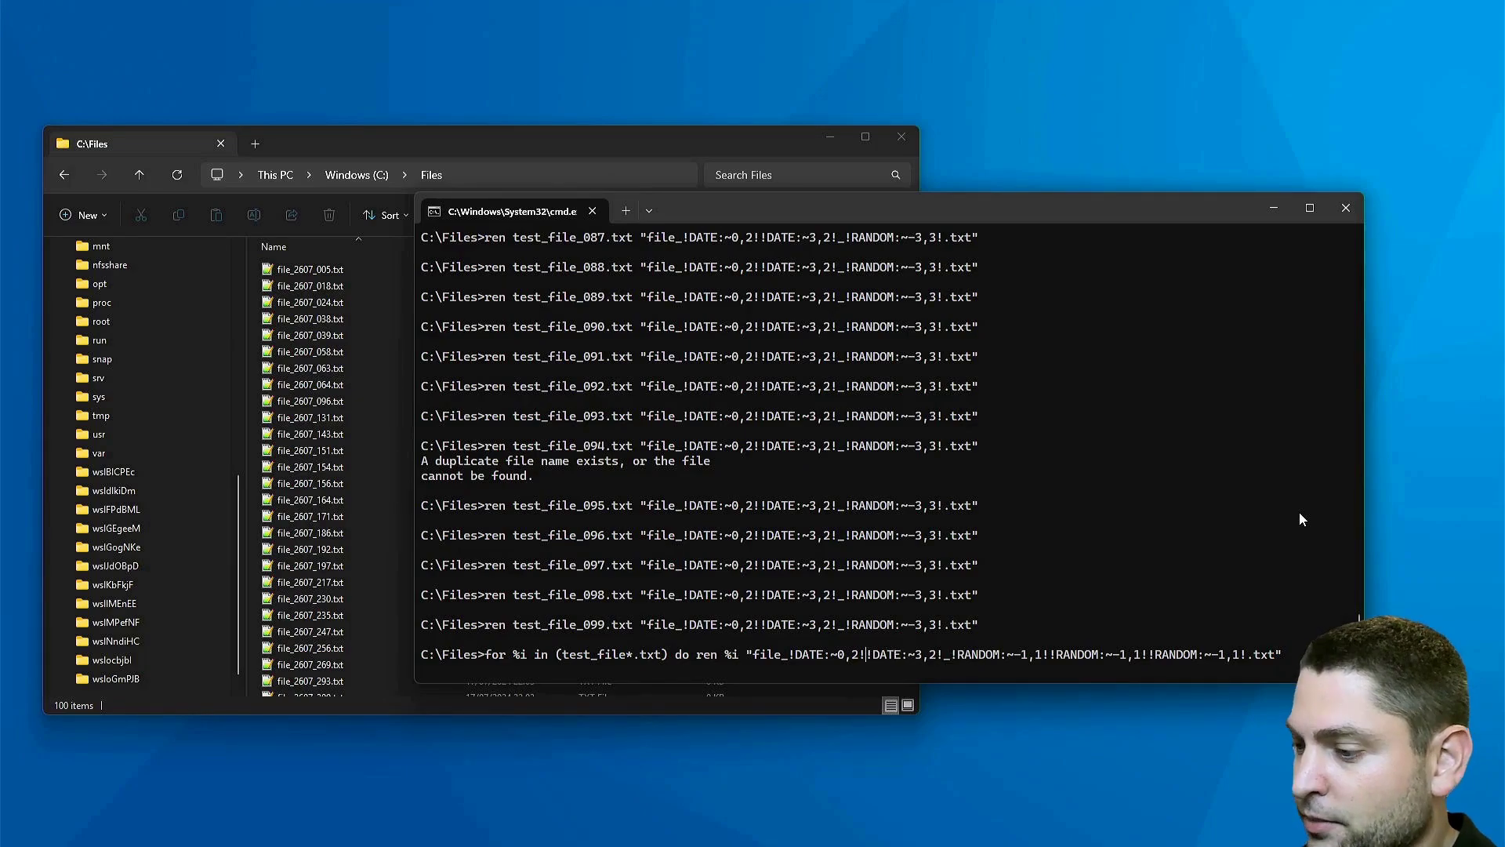
{"action": "key", "text": "Left"}
{"action": "key", "text": "Left"}
{"action": "key", "text": "Left"}
{"action": "key", "text": "Left"}
{"action": "key", "text": "Left"}
{"action": "type", "text": "_"}
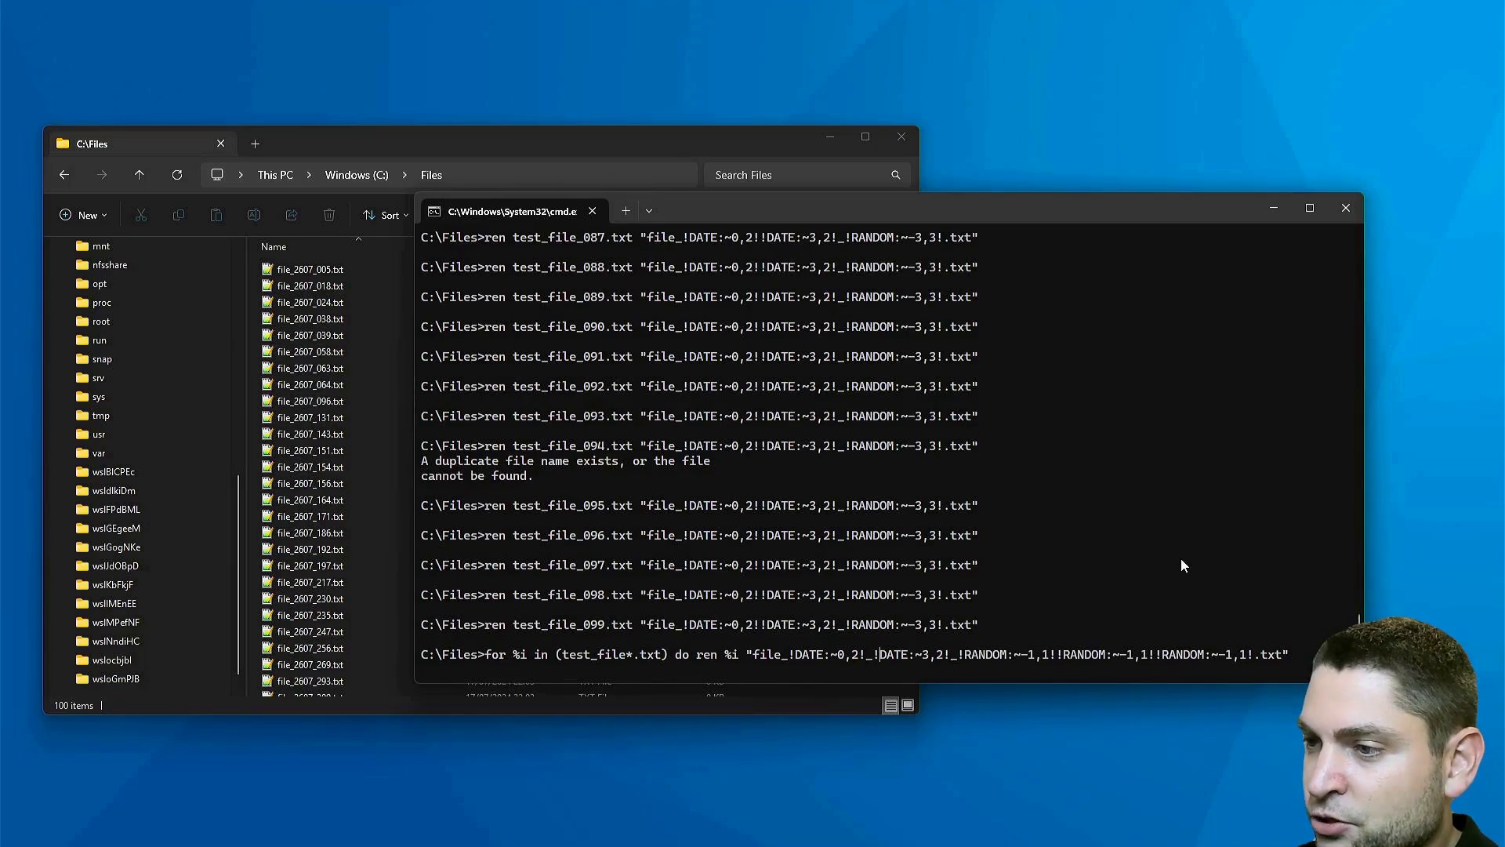
{"action": "key", "text": "End"}
{"action": "key", "text": "Return"}
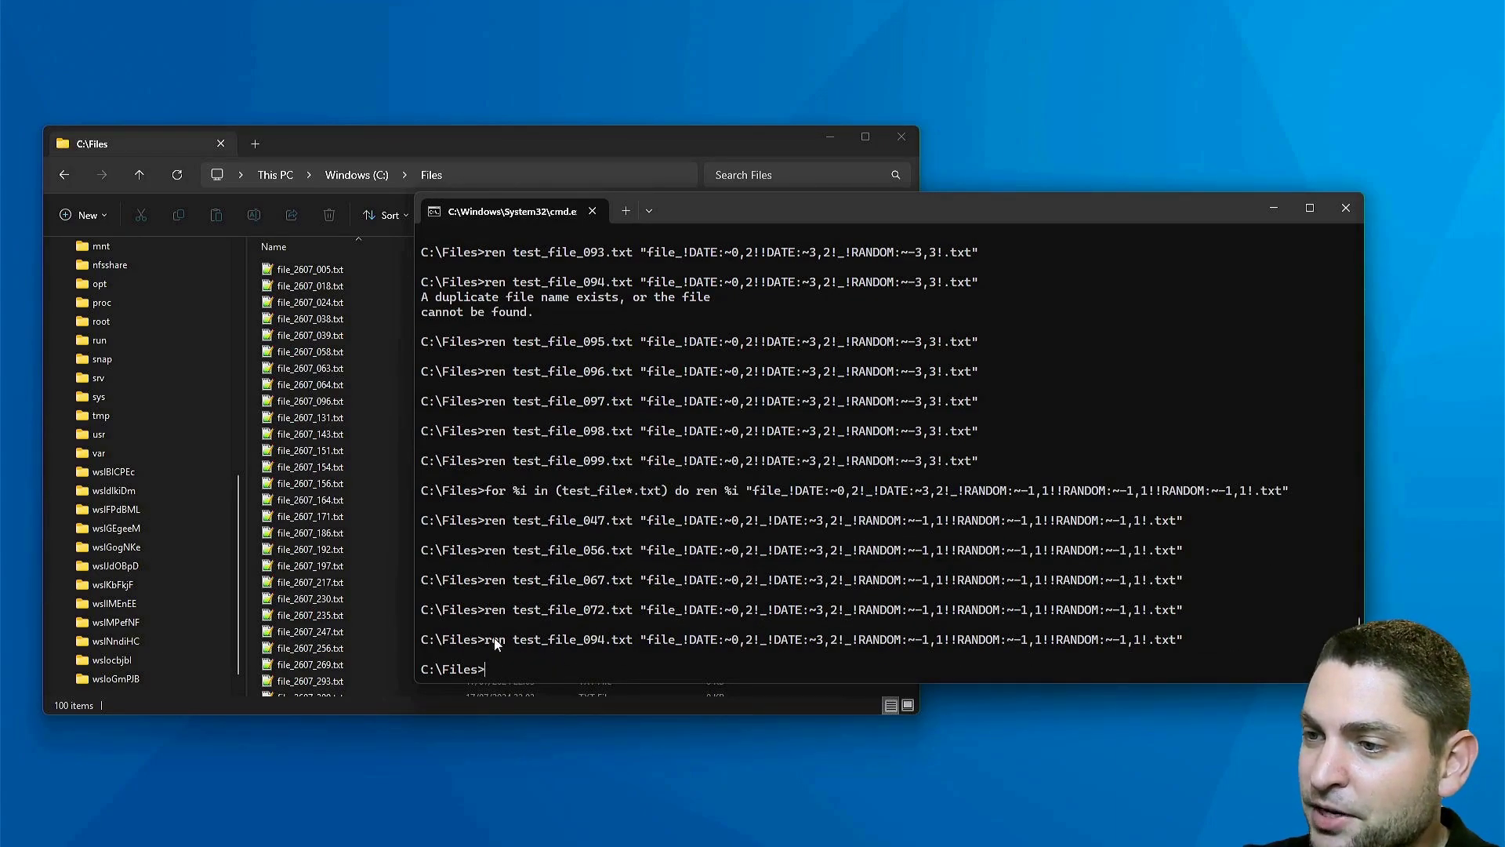
{"action": "key", "text": "Up"}
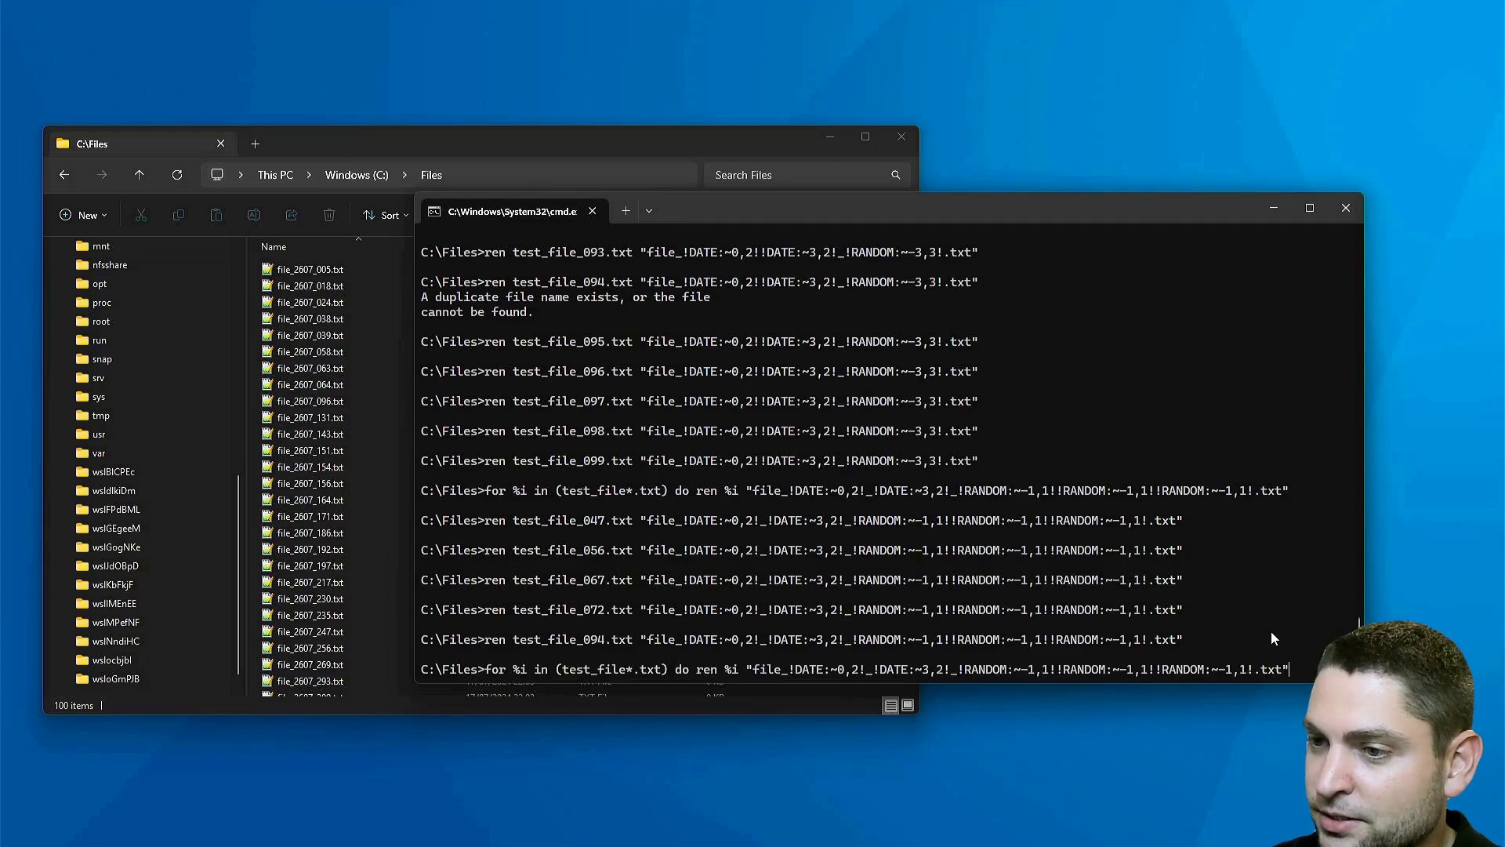
{"action": "key", "text": "Left"}
{"action": "key", "text": "Left"}
{"action": "key", "text": "Left"}
{"action": "key", "text": "Left"}
{"action": "key", "text": "Left"}
{"action": "key", "text": "Left"}
{"action": "key", "text": "Left"}
{"action": "key", "text": "Left"}
{"action": "key", "text": "Left"}
{"action": "key", "text": "Left"}
{"action": "key", "text": "Left"}
{"action": "key", "text": "Left"}
{"action": "key", "text": "Left"}
{"action": "key", "text": "Left"}
{"action": "key", "text": "Left"}
{"action": "key", "text": "Left"}
{"action": "key", "text": "Left"}
{"action": "key", "text": "Left"}
{"action": "key", "text": "Left"}
{"action": "key", "text": "Left"}
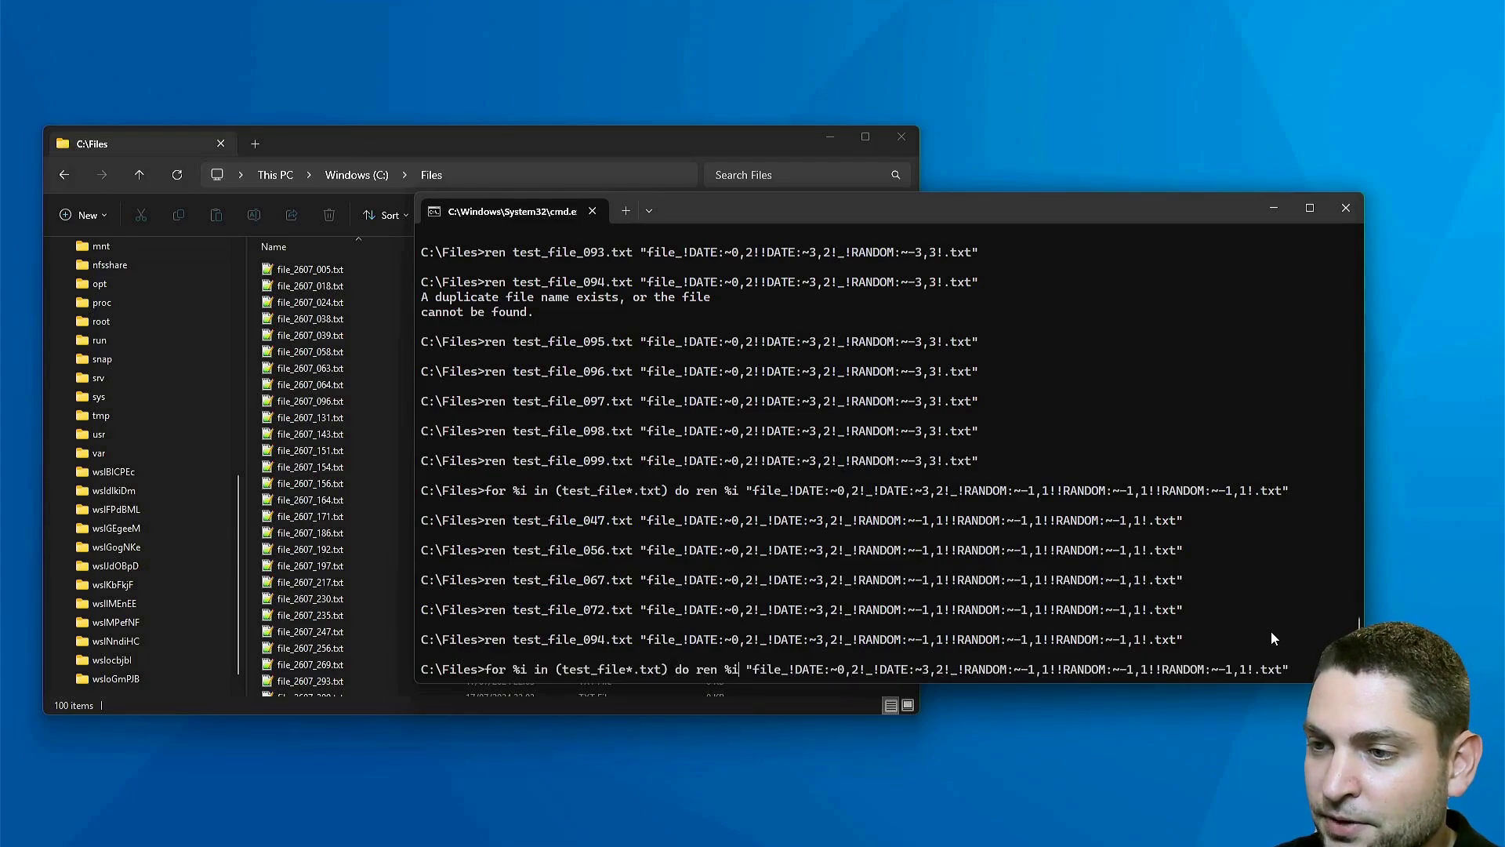
- Change the file pattern to file_*.txt and run the rename loop
{"action": "key", "text": "Left"}
{"action": "key", "text": "Left"}
{"action": "key", "text": "Left"}
{"action": "key", "text": "Left"}
{"action": "key", "text": "Left"}
{"action": "key", "text": "Left"}
{"action": "key", "text": "Left"}
{"action": "key", "text": "Left"}
{"action": "key", "text": "Left"}
{"action": "key", "text": "Left"}
{"action": "key", "text": "Left"}
{"action": "key", "text": "Left"}
{"action": "key", "text": "Left"}
{"action": "key", "text": "Left"}
{"action": "key", "text": "Left"}
{"action": "key", "text": "Left"}
{"action": "key", "text": "Left"}
{"action": "key", "text": "Left"}
{"action": "key", "text": "Left"}
{"action": "key", "text": "Left"}
{"action": "key", "text": "BackSpace"}
{"action": "key", "text": "BackSpace"}
{"action": "key", "text": "BackSpace"}
{"action": "key", "text": "BackSpace"}
{"action": "key", "text": "BackSpace"}
{"action": "key", "text": "Right"}
{"action": "key", "text": "Right"}
{"action": "key", "text": "Right"}
{"action": "key", "text": "Right"}
{"action": "type", "text": "_"}
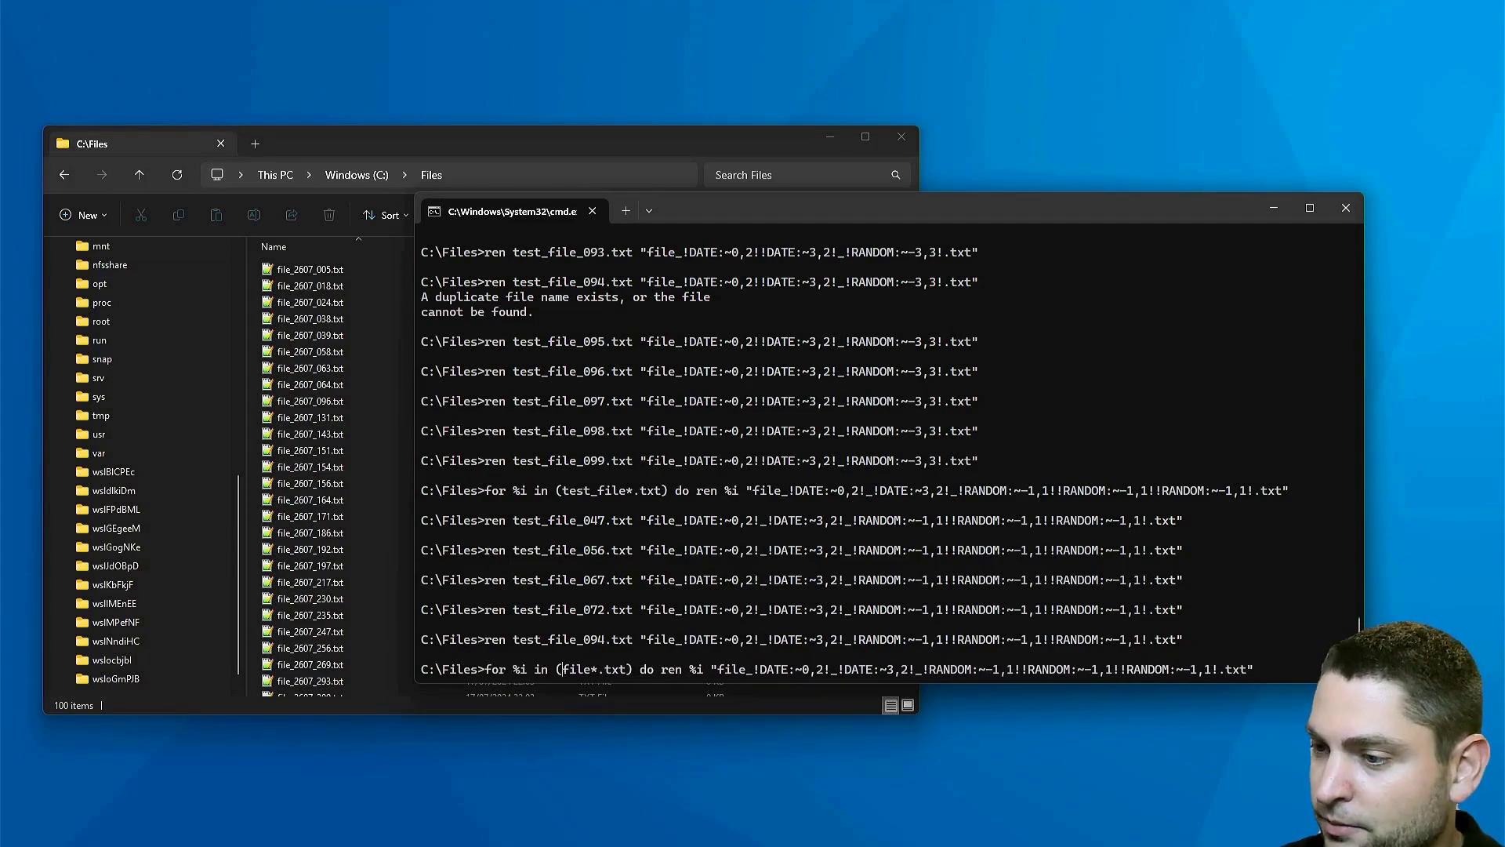
{"action": "key", "text": "Right"}
{"action": "key", "text": "Right"}
{"action": "key", "text": "Right"}
{"action": "key", "text": "Right"}
{"action": "key", "text": "Right"}
{"action": "key", "text": "Right"}
{"action": "key", "text": "Right"}
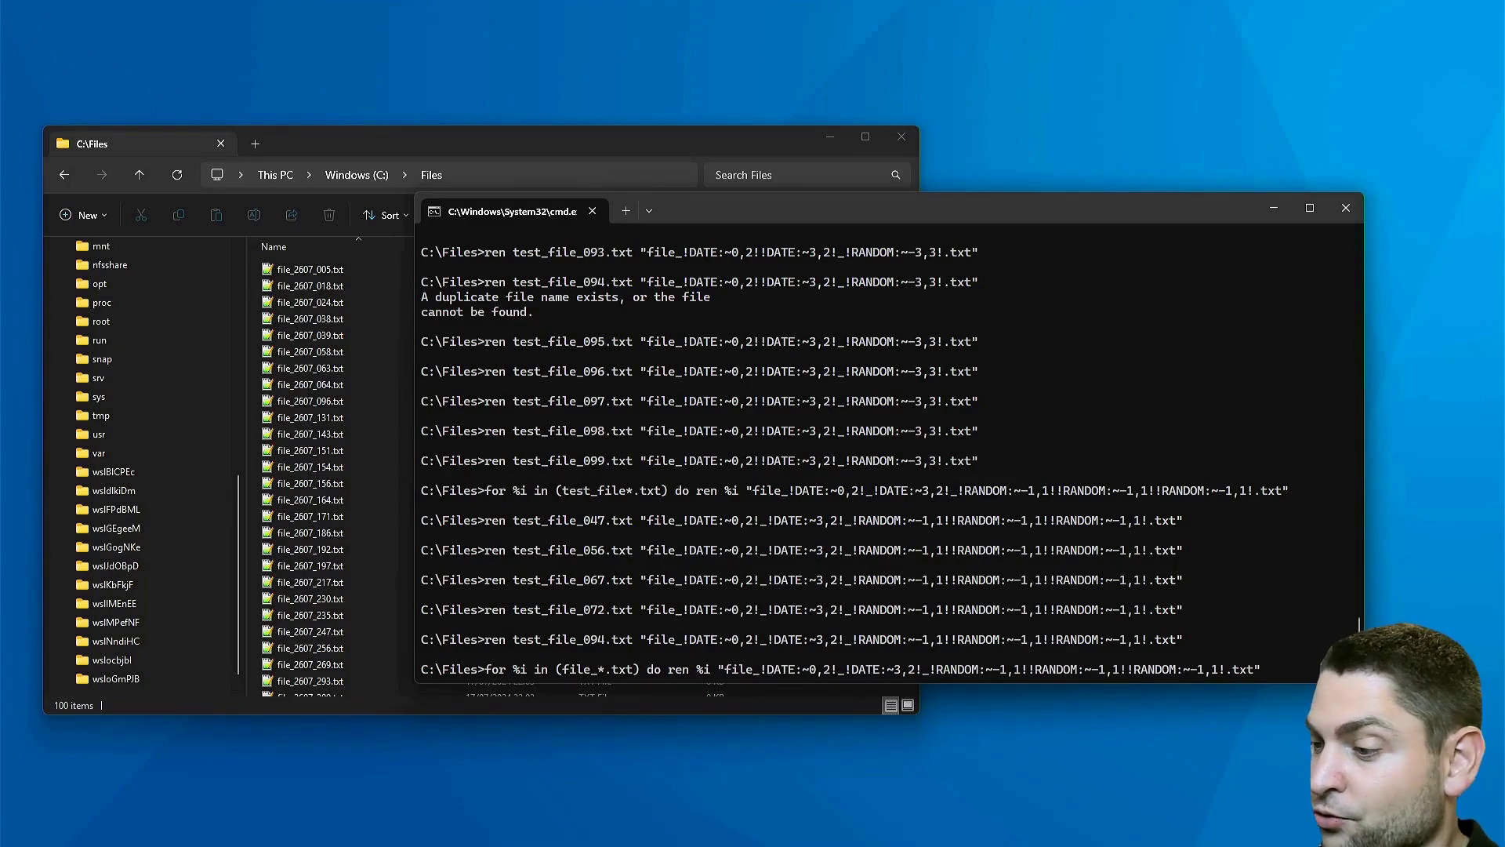
{"action": "key", "text": "Return"}
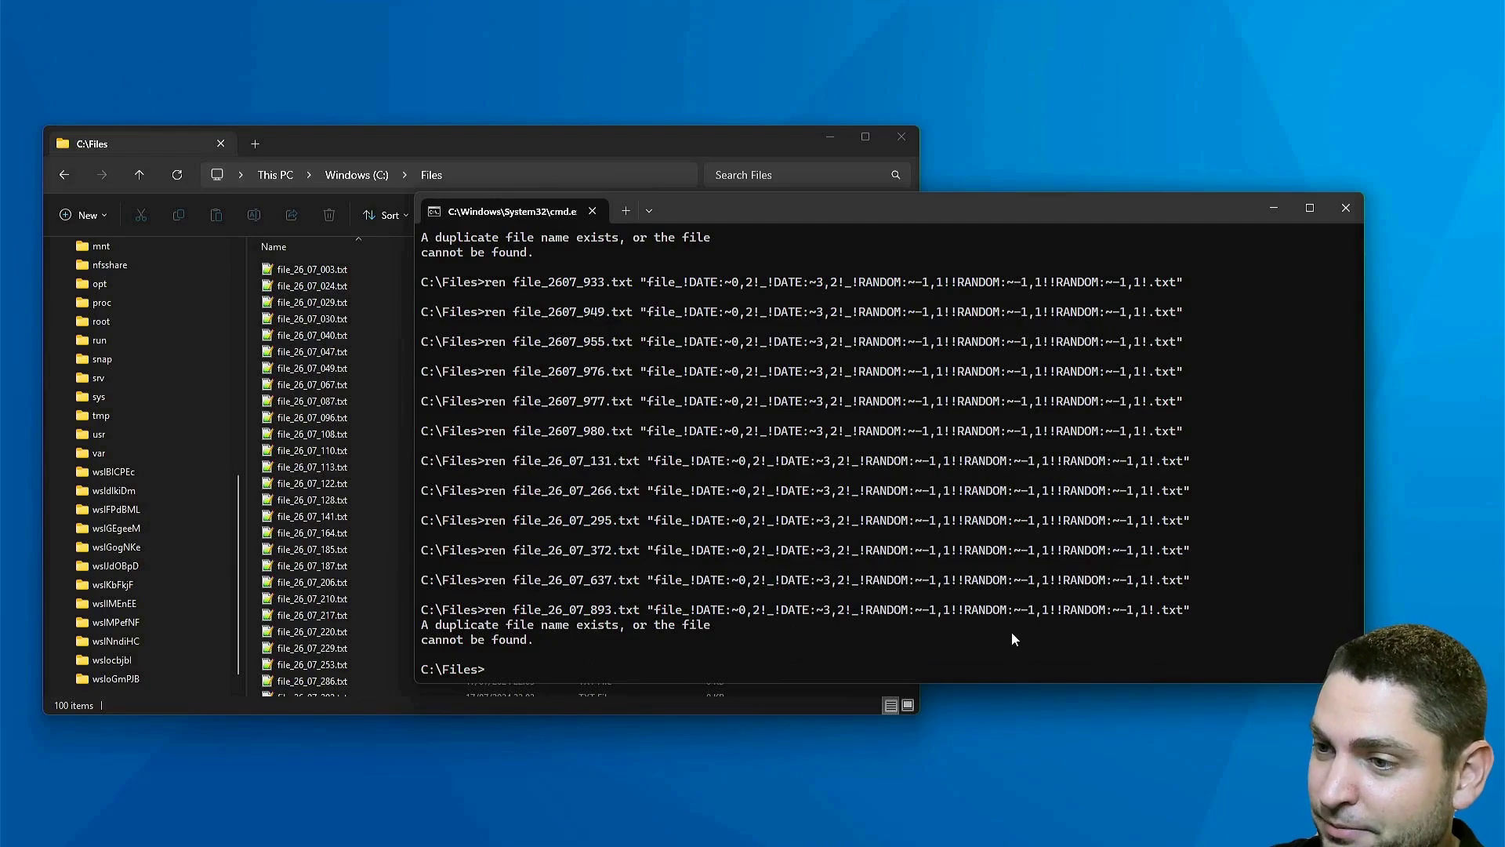
- Add a fourth !RANDOM:~-1,1! before .txt and rerun, giving names like file_26_07_0068.txt
{"action": "key", "text": "Up"}
{"action": "key", "text": "Left"}
{"action": "key", "text": "Left"}
{"action": "key", "text": "Left"}
{"action": "key", "text": "Left"}
{"action": "key", "text": "Left"}
{"action": "left_click_drag", "start_coordinate": [1129, 669], "coordinate": [1230, 670]}
{"action": "key", "text": "ctrl+c"}
{"action": "key", "text": "ctrl+v"}
{"action": "left_click_drag", "start_coordinate": [1363, 565], "coordinate": [1420, 552]}
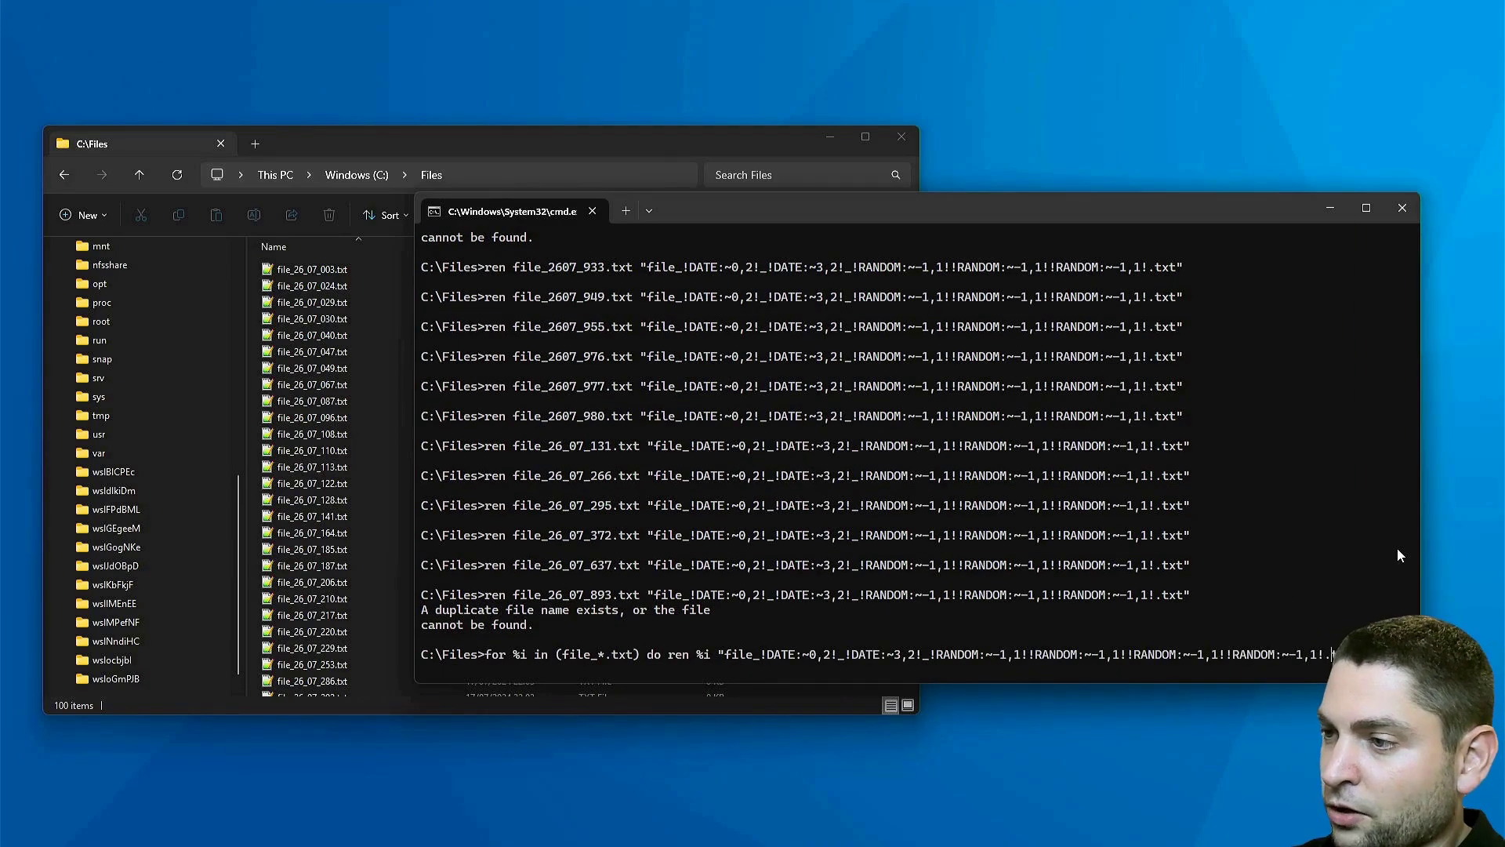
{"action": "key", "text": "Return"}
{"action": "scroll", "coordinate": [1411, 580], "scroll_direction": "up", "scroll_amount": 5}
{"action": "scroll", "coordinate": [1410, 580], "scroll_direction": "down", "scroll_amount": 5}
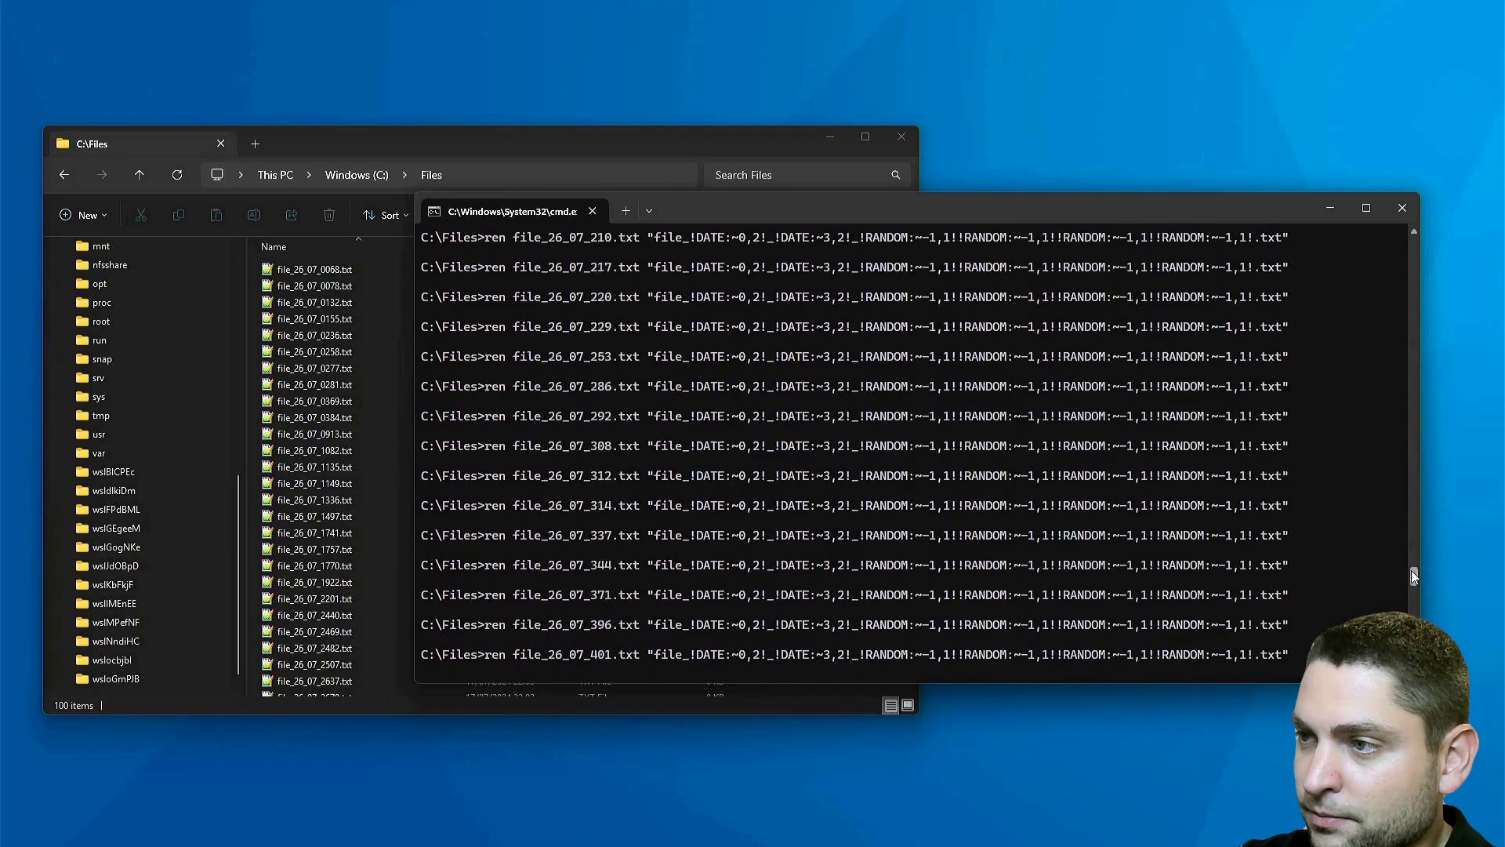
- Check the new file_26_07_ names in File Explorer
{"action": "left_click", "coordinate": [582, 144]}
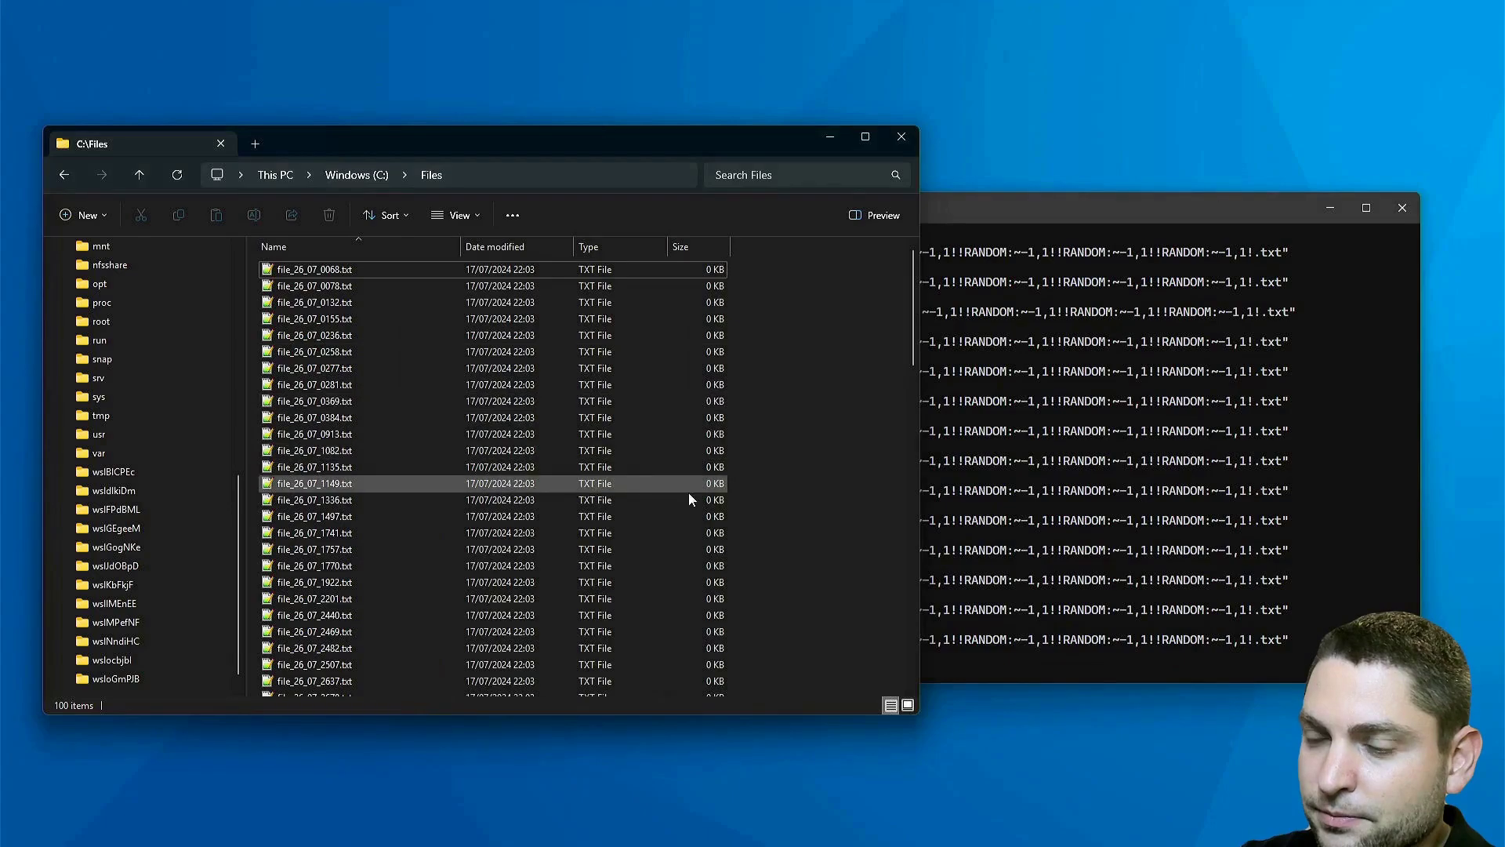
{"action": "scroll", "coordinate": [784, 492], "scroll_direction": "down", "scroll_amount": 6}
{"action": "scroll", "coordinate": [835, 564], "scroll_direction": "down", "scroll_amount": 6}
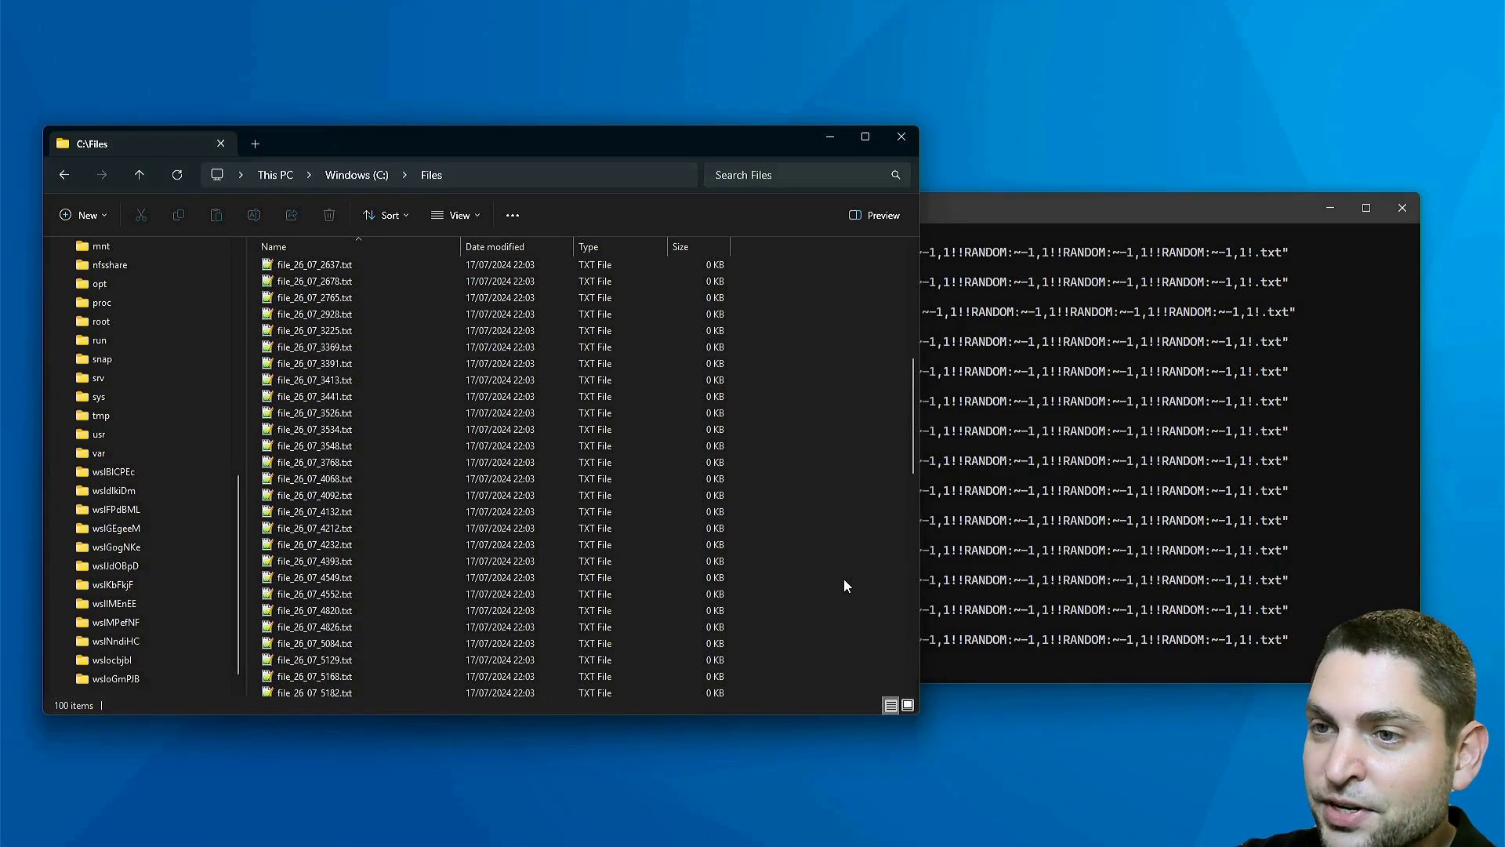
{"action": "scroll", "coordinate": [843, 586], "scroll_direction": "up", "scroll_amount": 10}
{"action": "left_click", "coordinate": [1314, 481]}
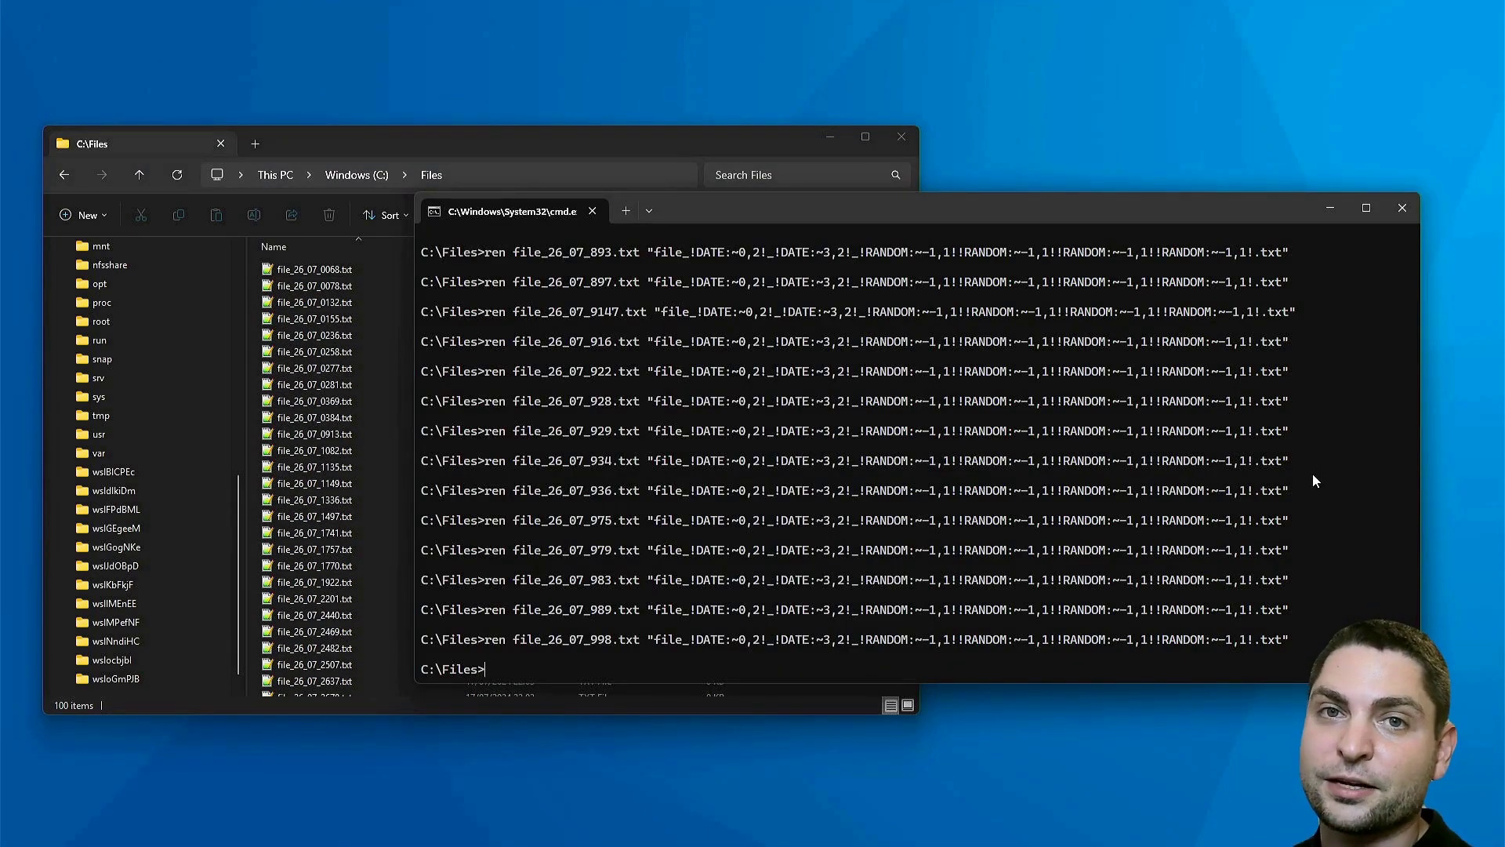